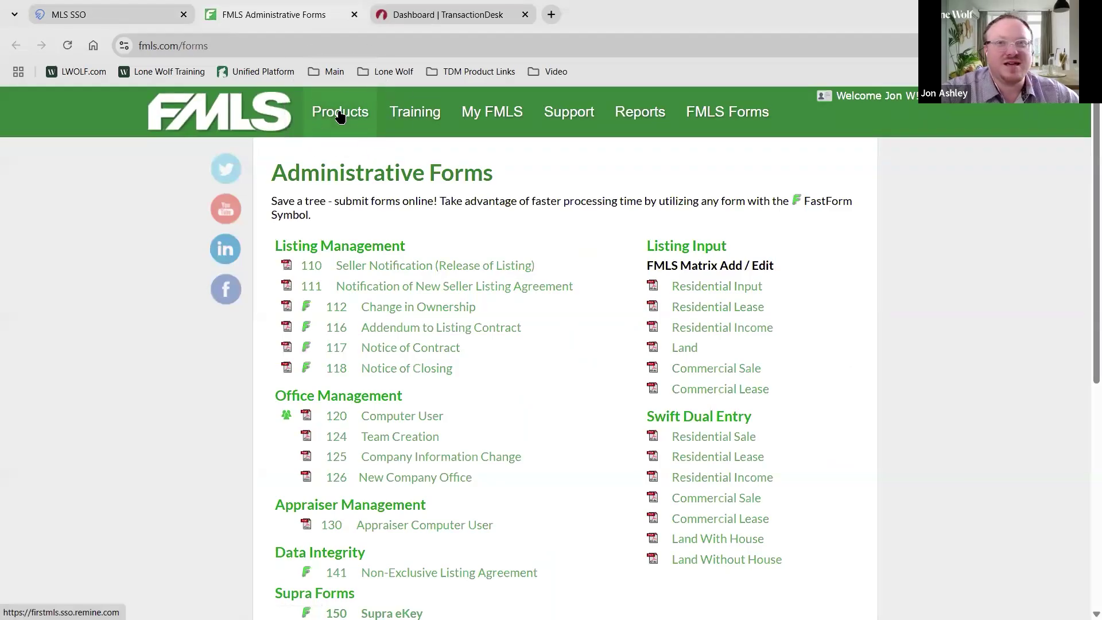
Return to the FMLS member dashboard and launch TransactionDesk from the Product Directory tile
click(340, 113)
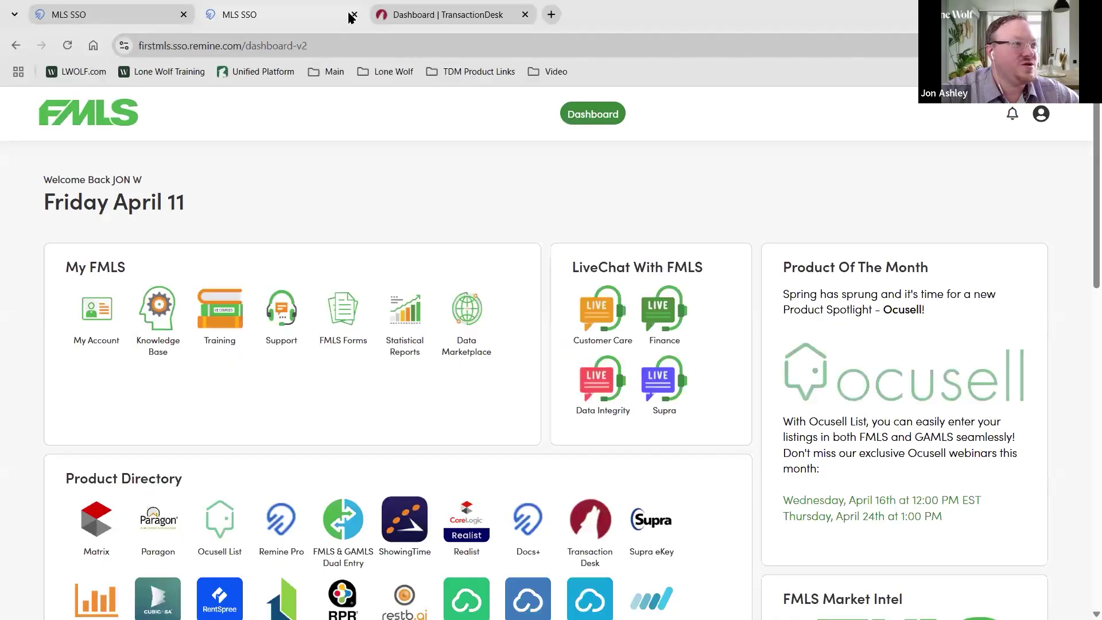
click(353, 14)
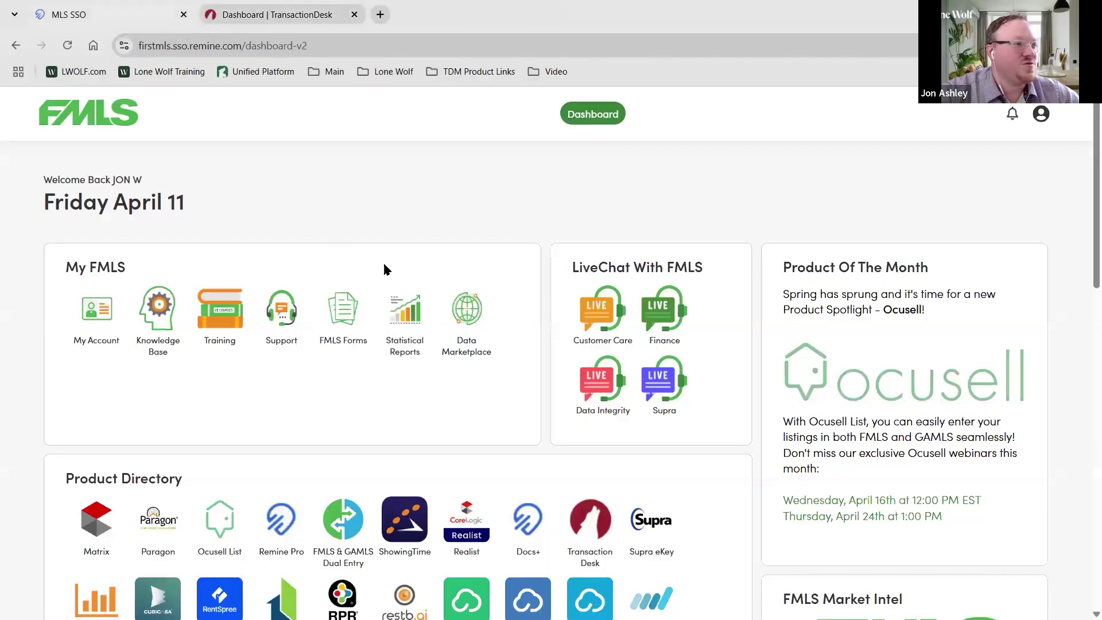
scroll(407, 285, down, 5)
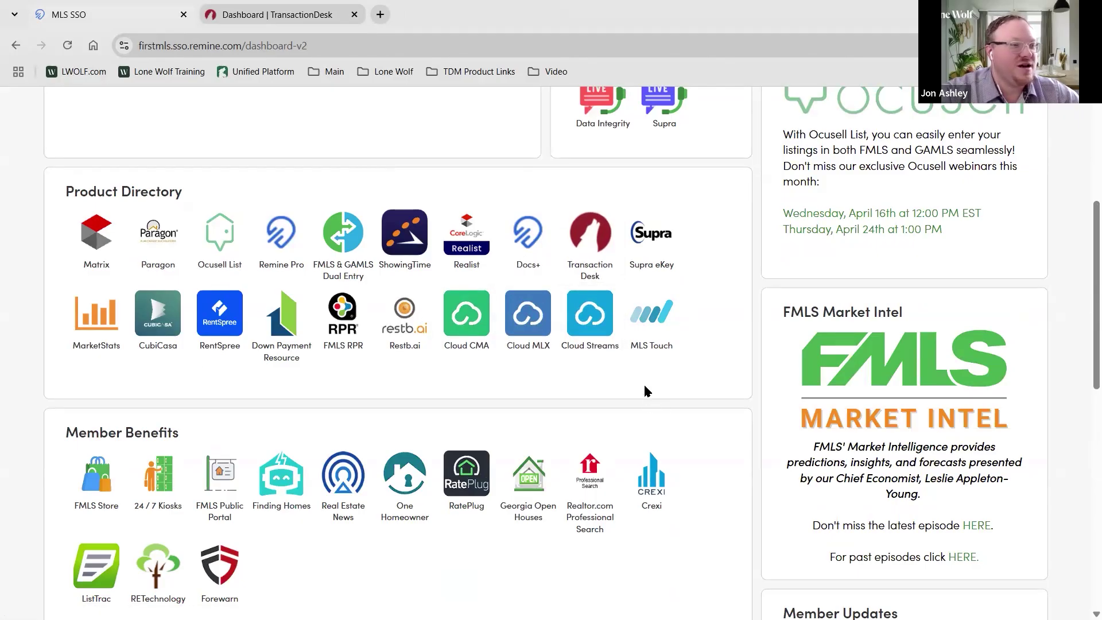
click(587, 249)
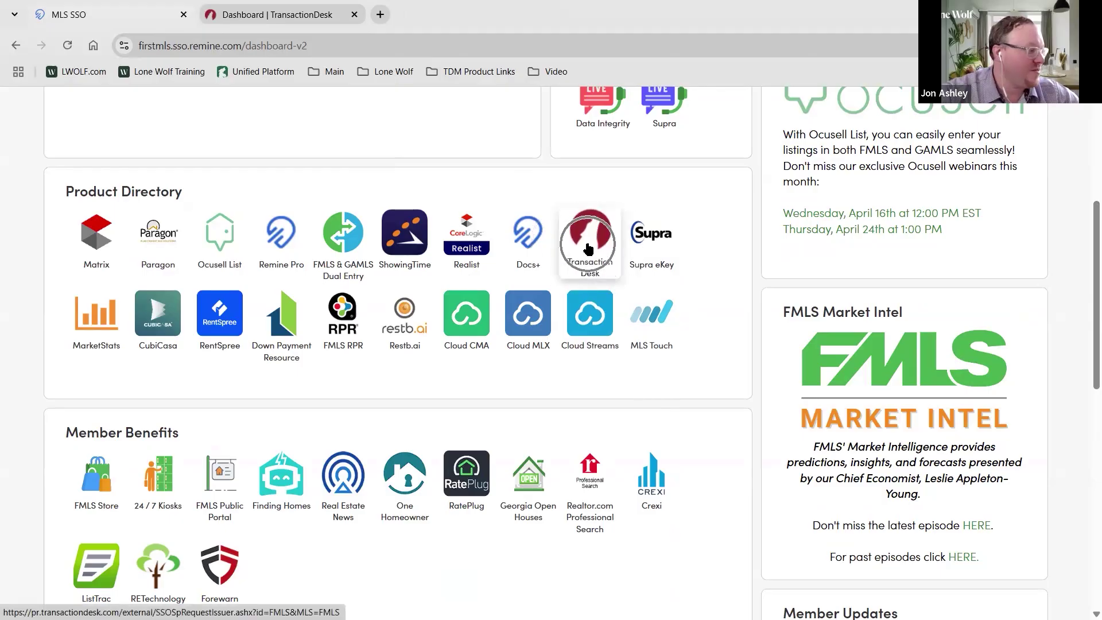
key(ctrl)
key(ctrl)
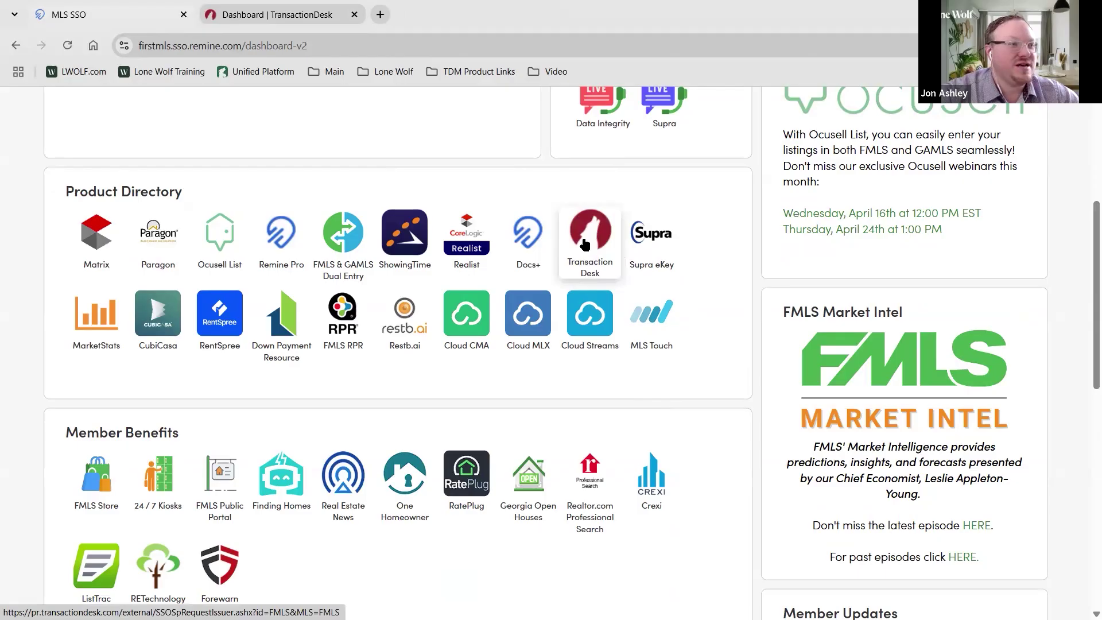
key(ctrl)
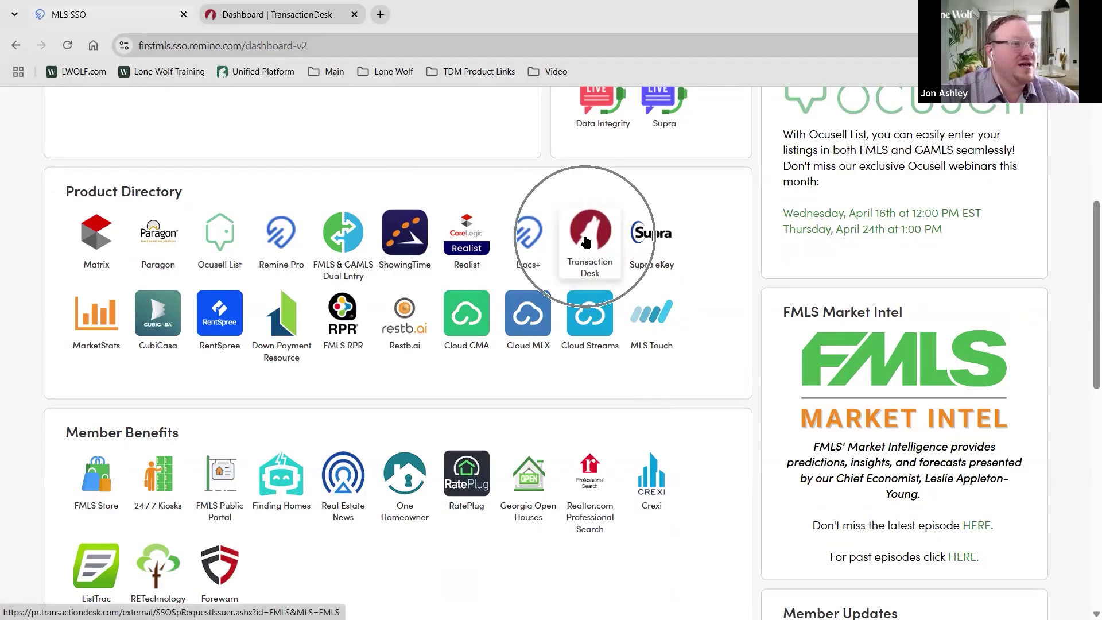
click(585, 238)
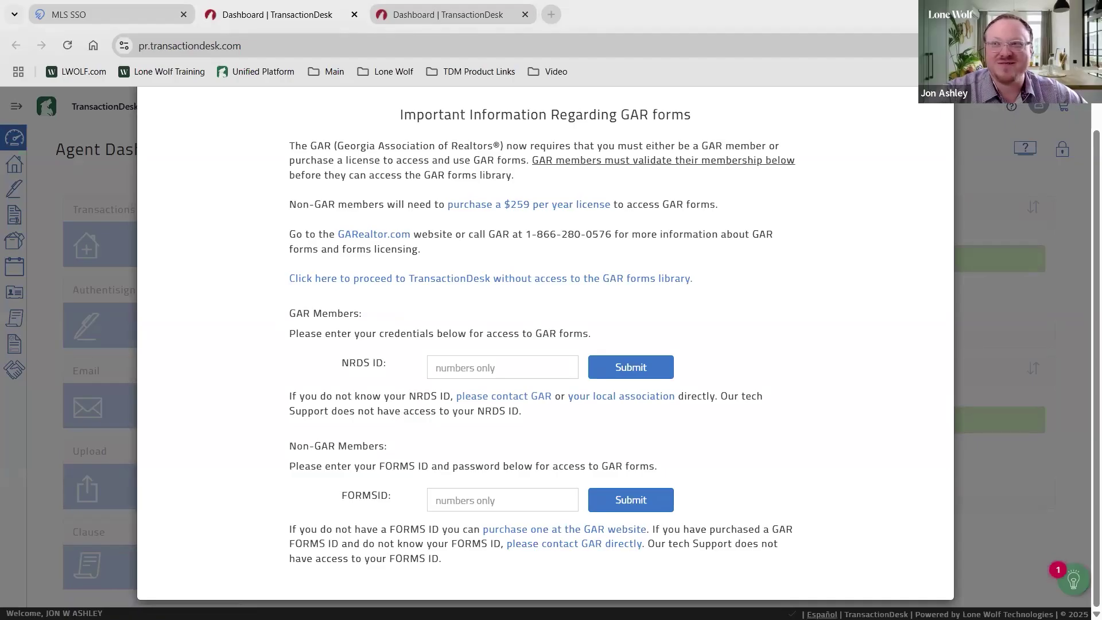
Close the extra tab, dismiss the Live Webinar popup, and unlock the Agent Dashboard
click(354, 14)
click(317, 8)
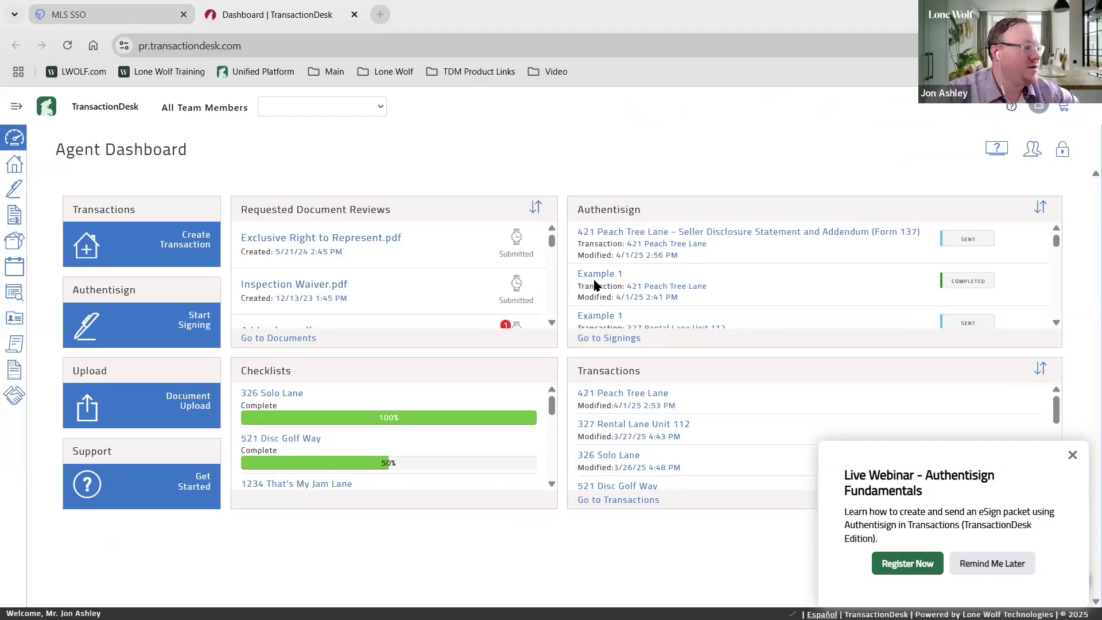
click(1063, 151)
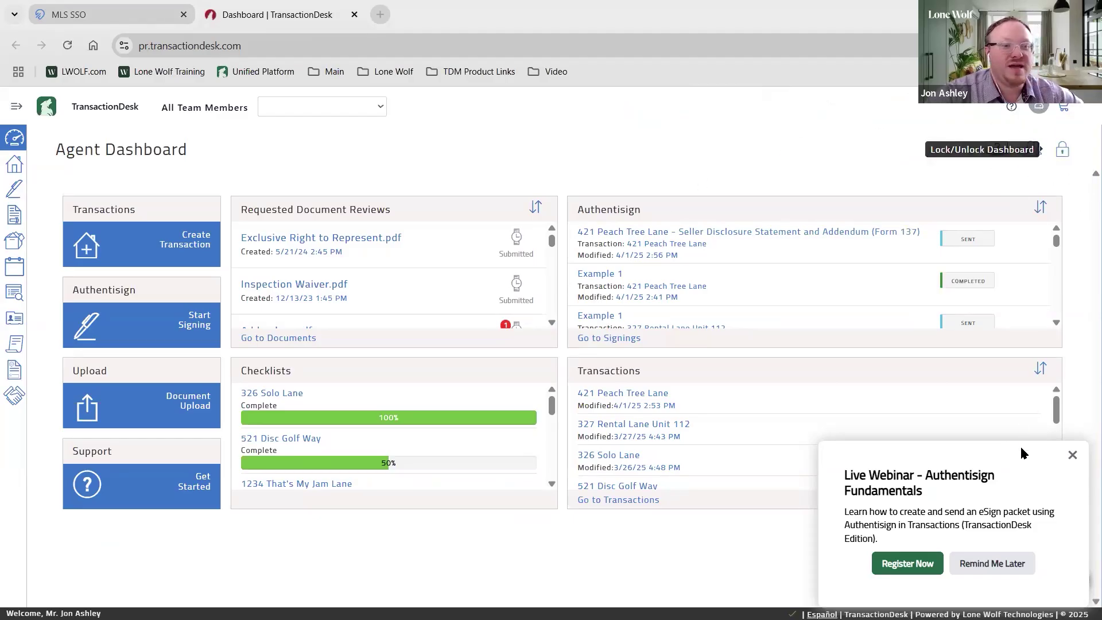
click(1072, 456)
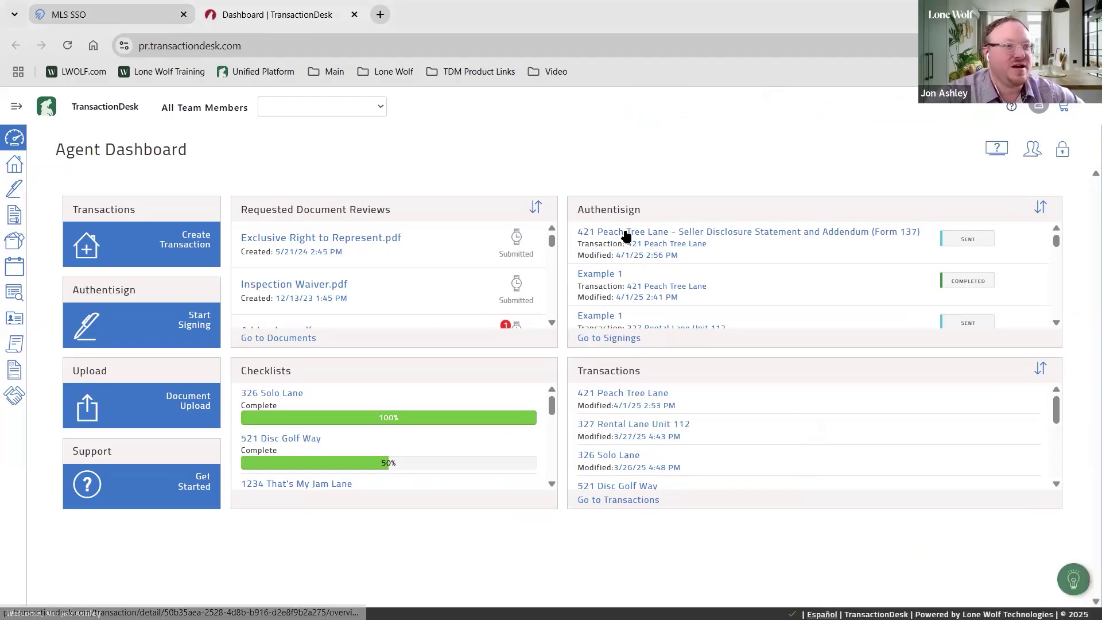
click(1063, 150)
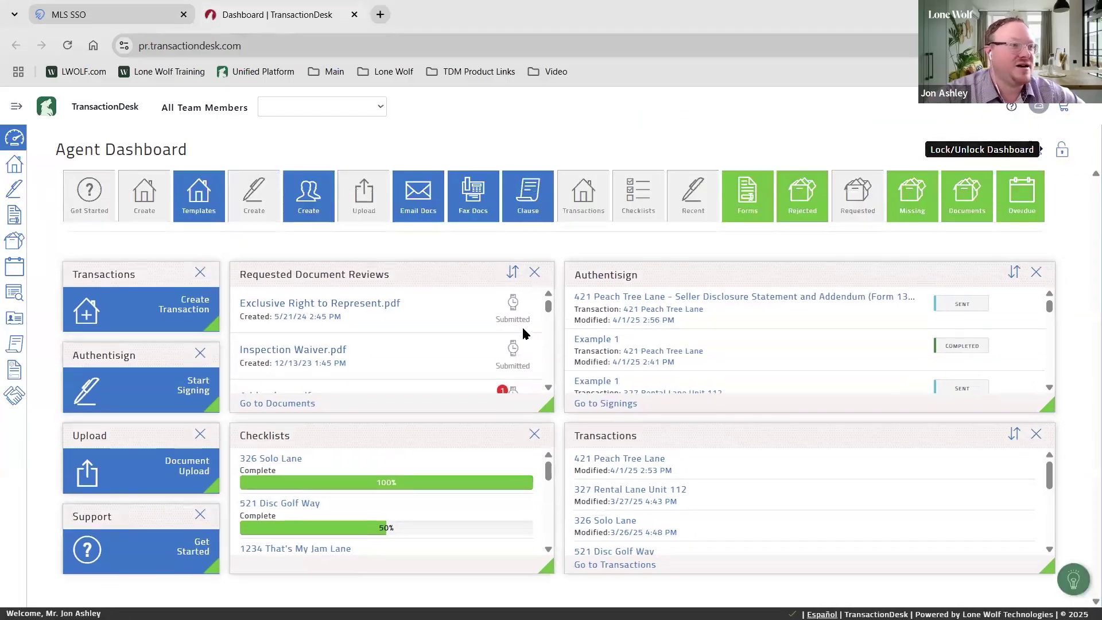
Remove the Requested Document Reviews and Checklists panels, then remove and re-add the Transactions widget
click(540, 280)
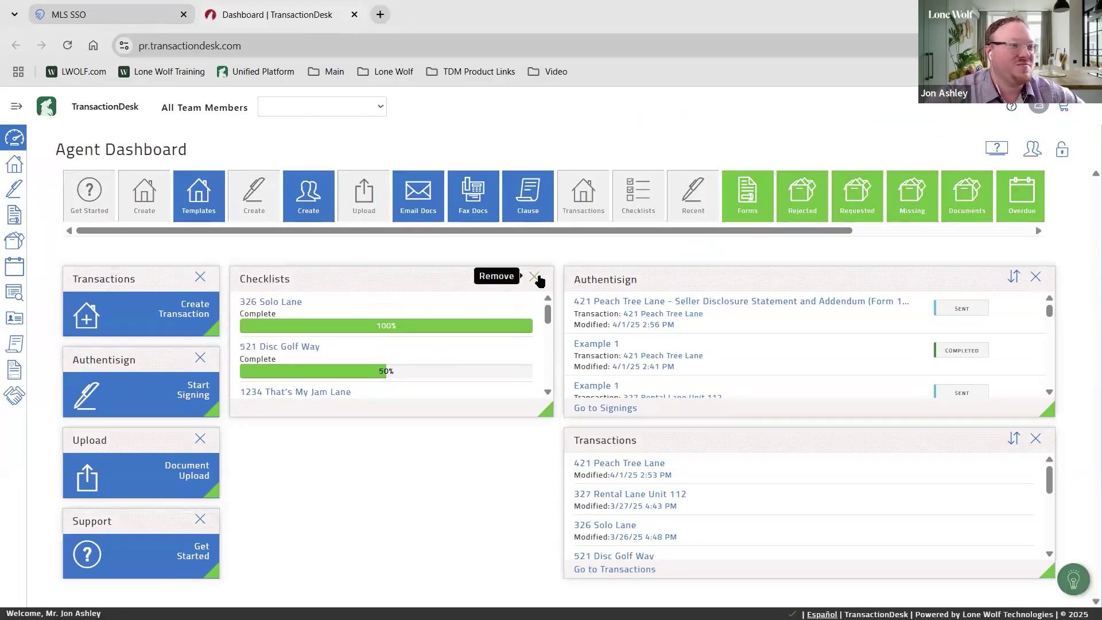
click(536, 277)
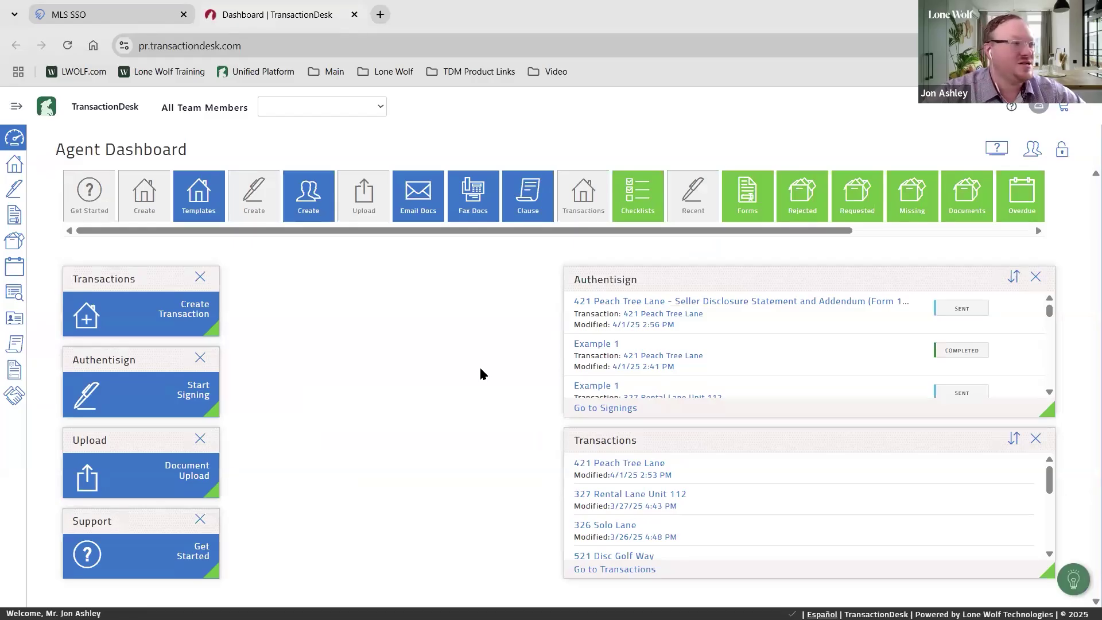
click(202, 315)
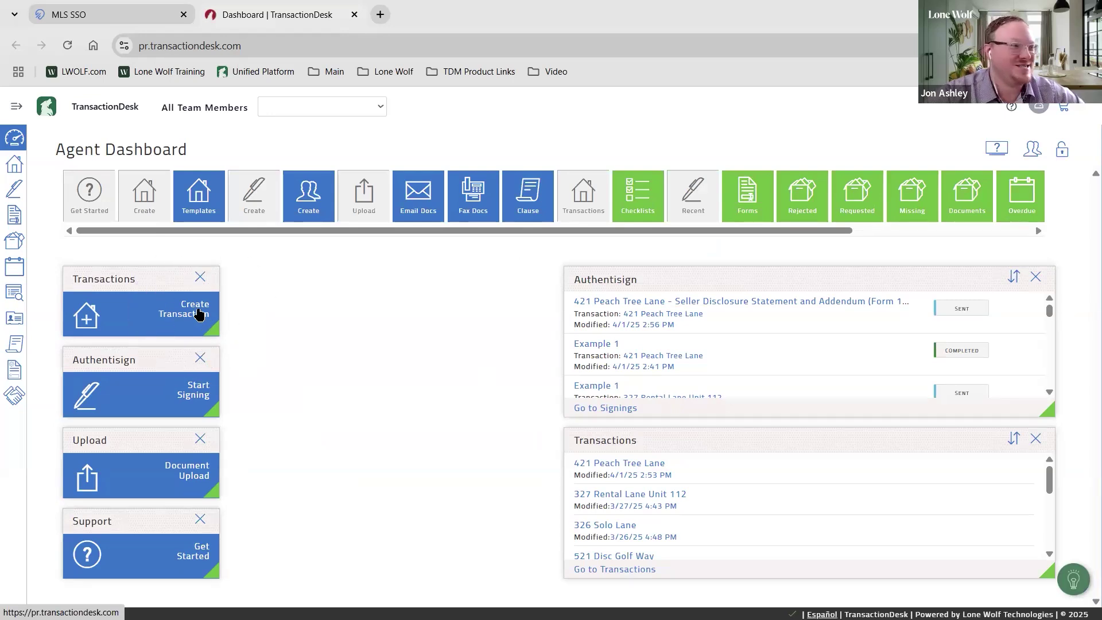
click(200, 277)
click(145, 197)
drag(144, 196, 305, 291)
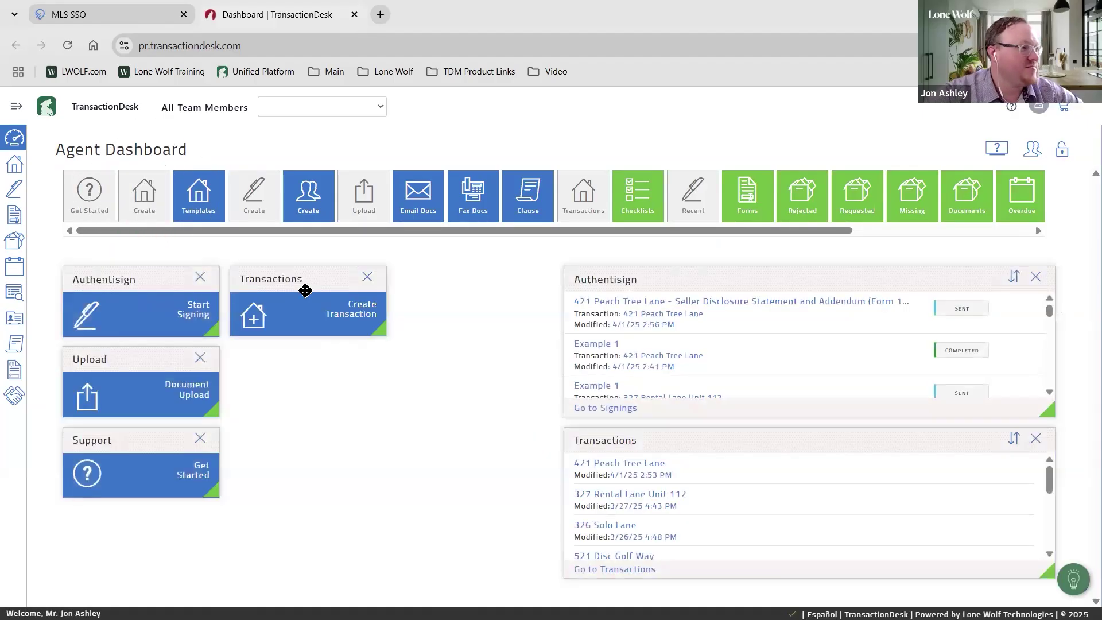
Stack the left widgets in the order Transactions, Upload, Authentisign, Support
drag(238, 275, 141, 261)
drag(246, 281, 123, 361)
drag(280, 276, 122, 426)
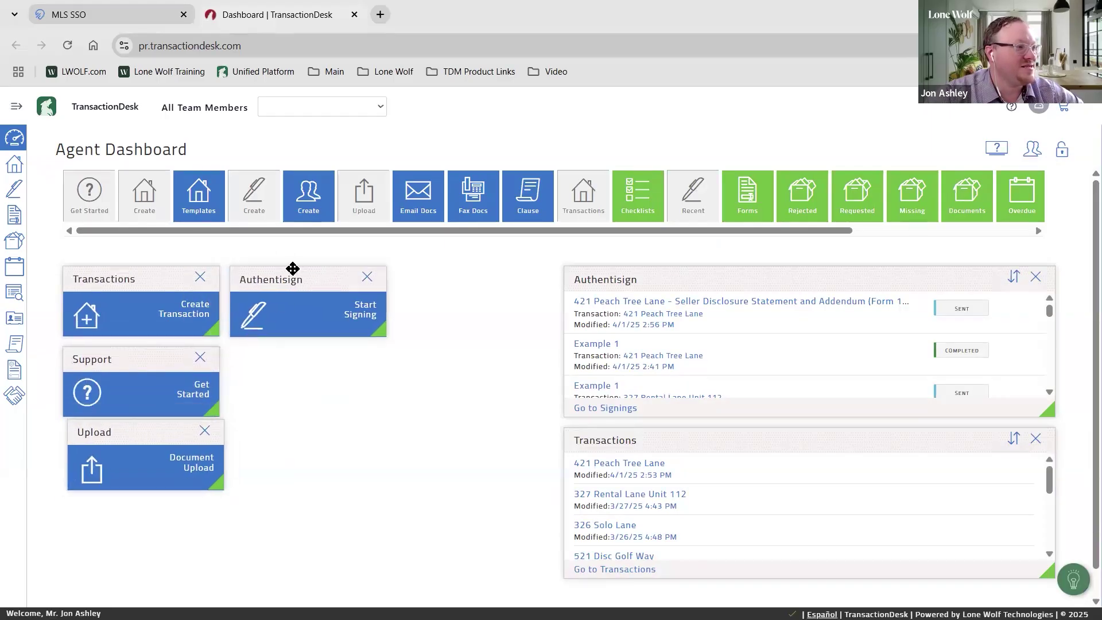
drag(288, 278, 140, 498)
drag(121, 359, 112, 524)
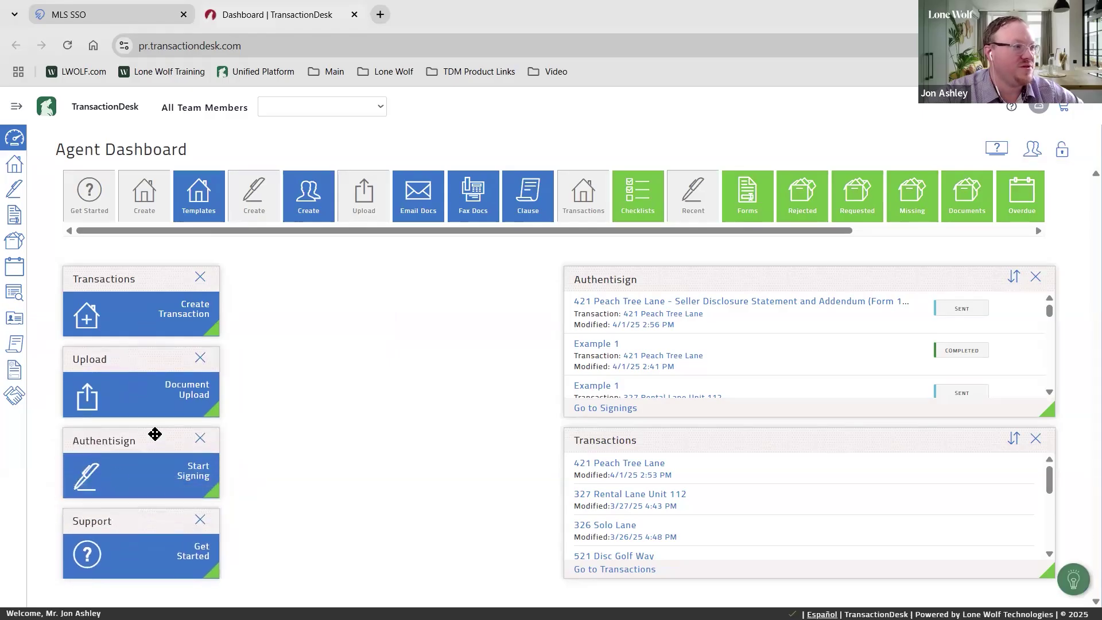
click(192, 313)
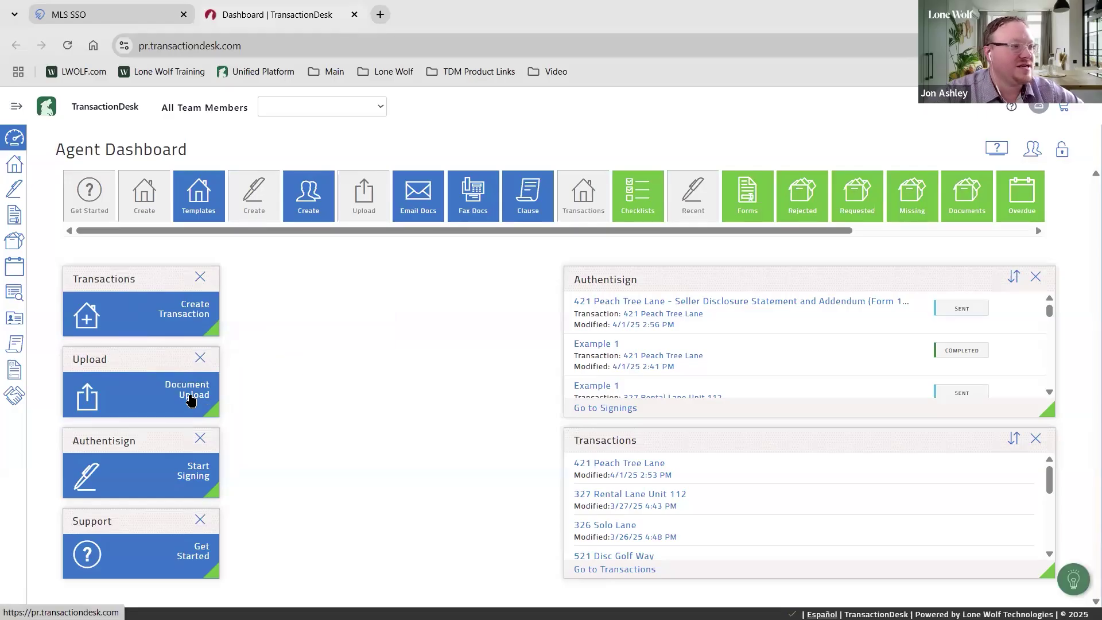
click(368, 199)
click(247, 201)
click(246, 201)
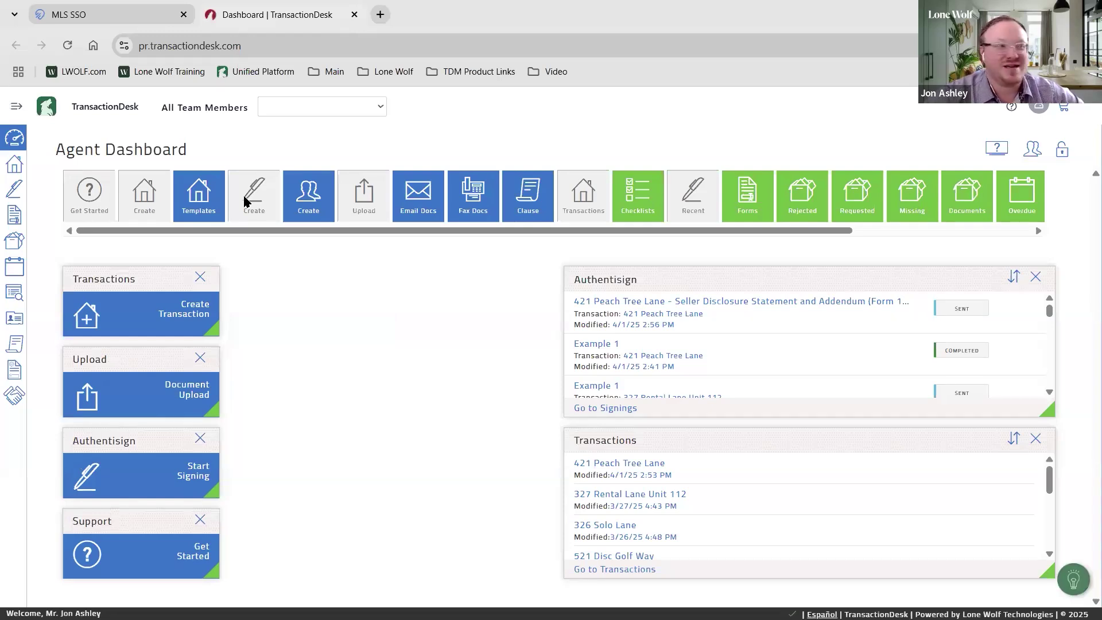
click(204, 478)
click(204, 477)
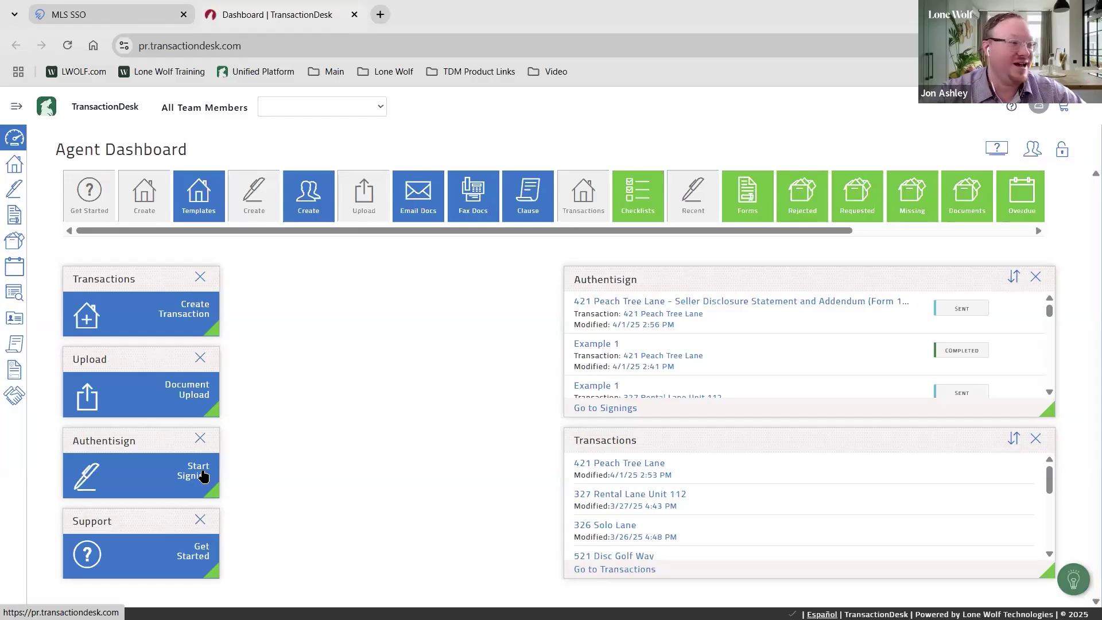
click(196, 472)
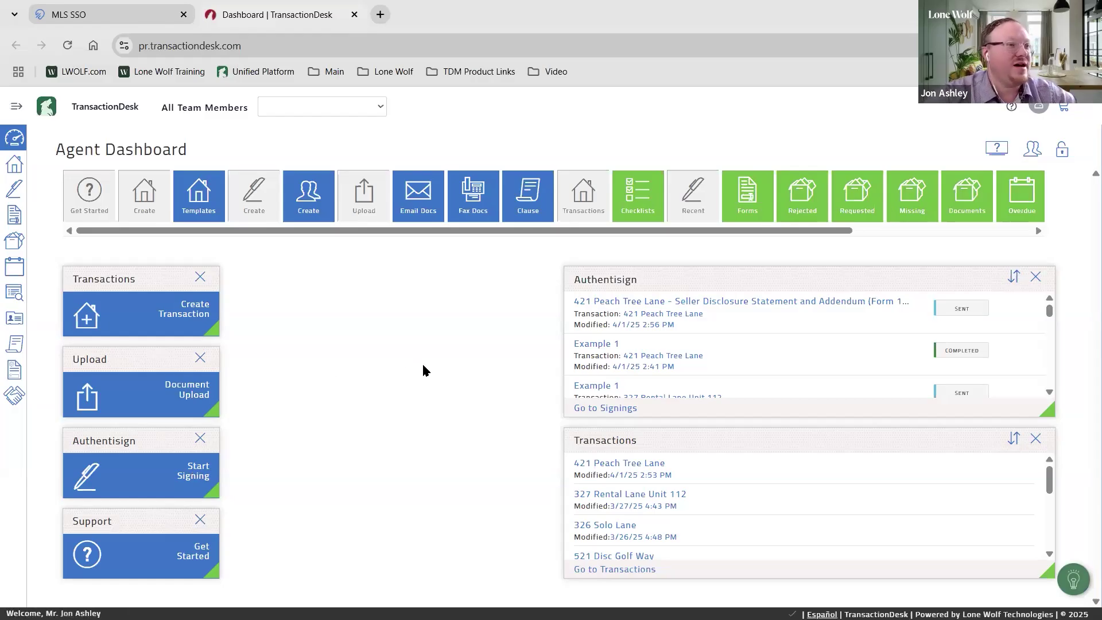
scroll(683, 220, right, 3)
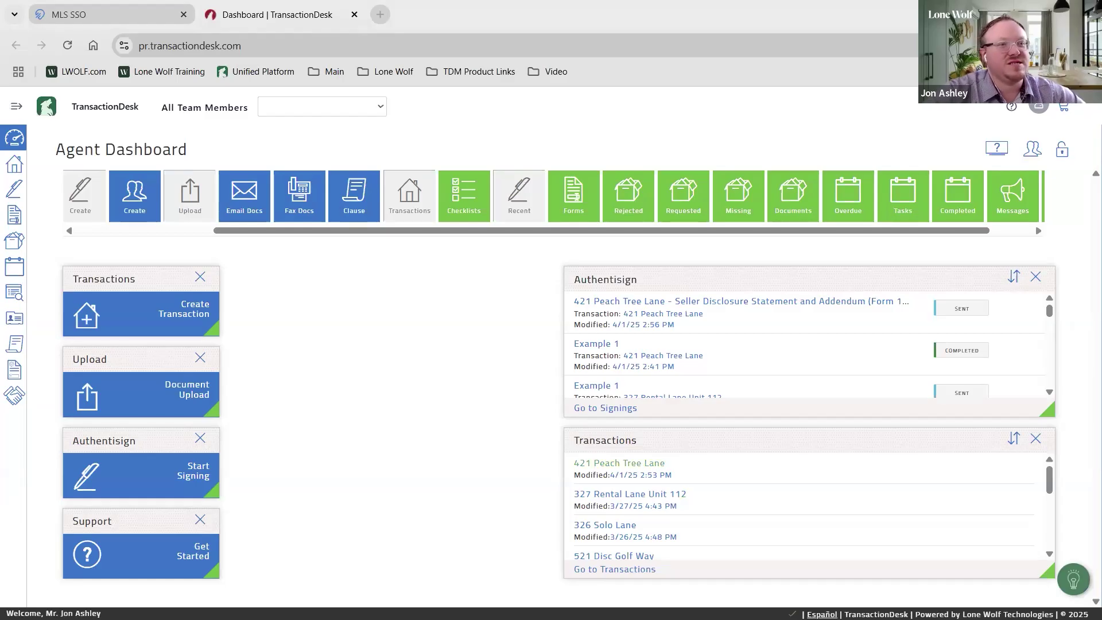
Add Tasks and Overdue Tasks panels to the middle column and lock the dashboard layout
click(974, 310)
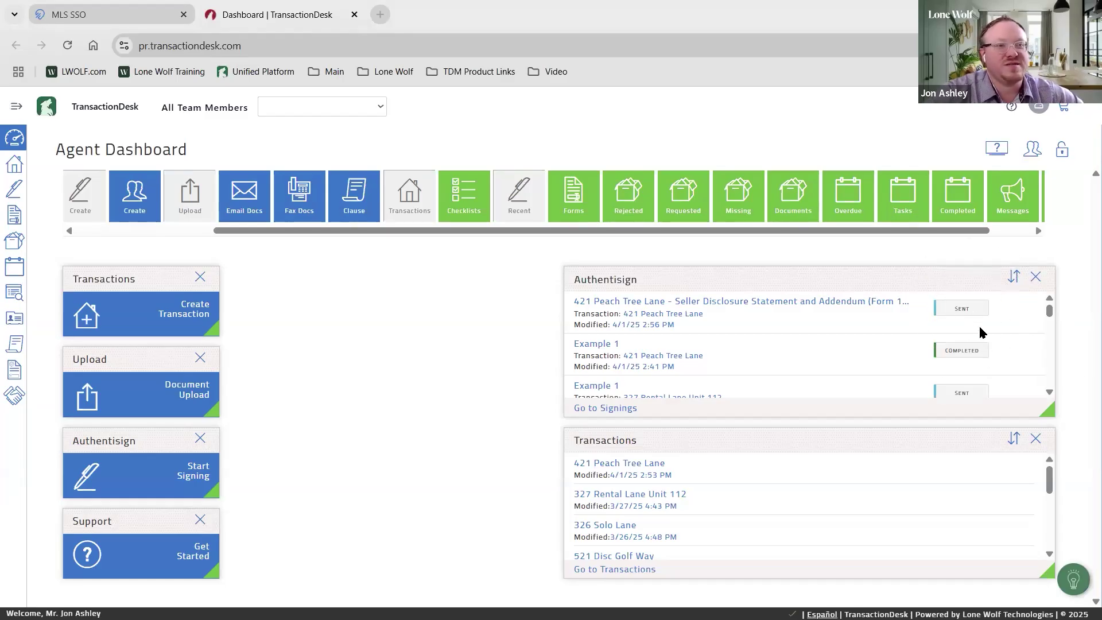
click(979, 351)
scroll(978, 356, down, 1)
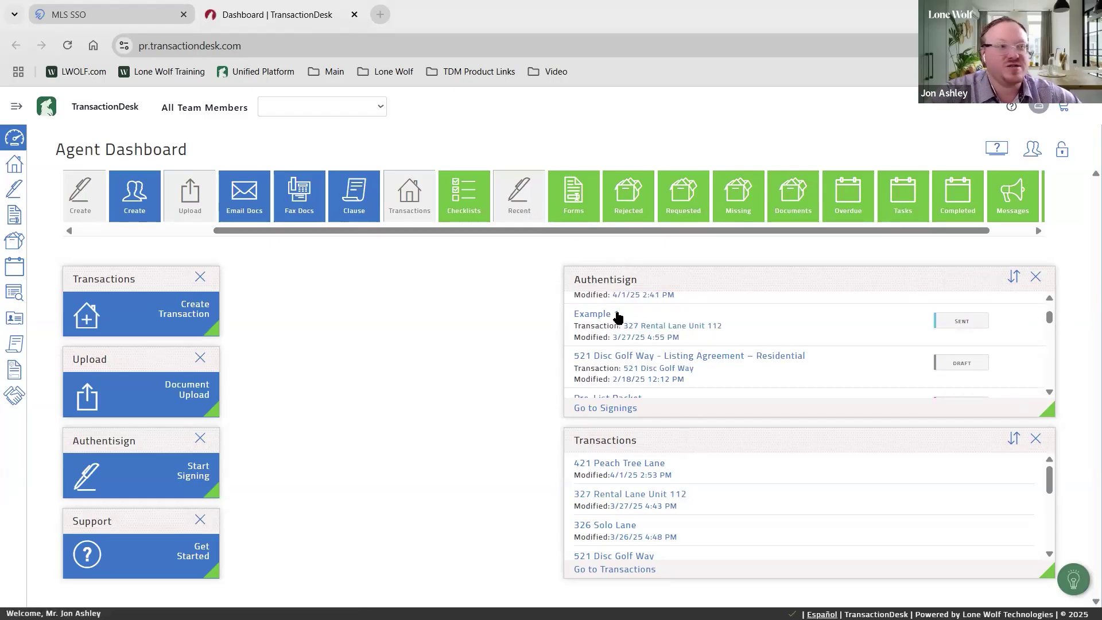
drag(609, 230, 679, 202)
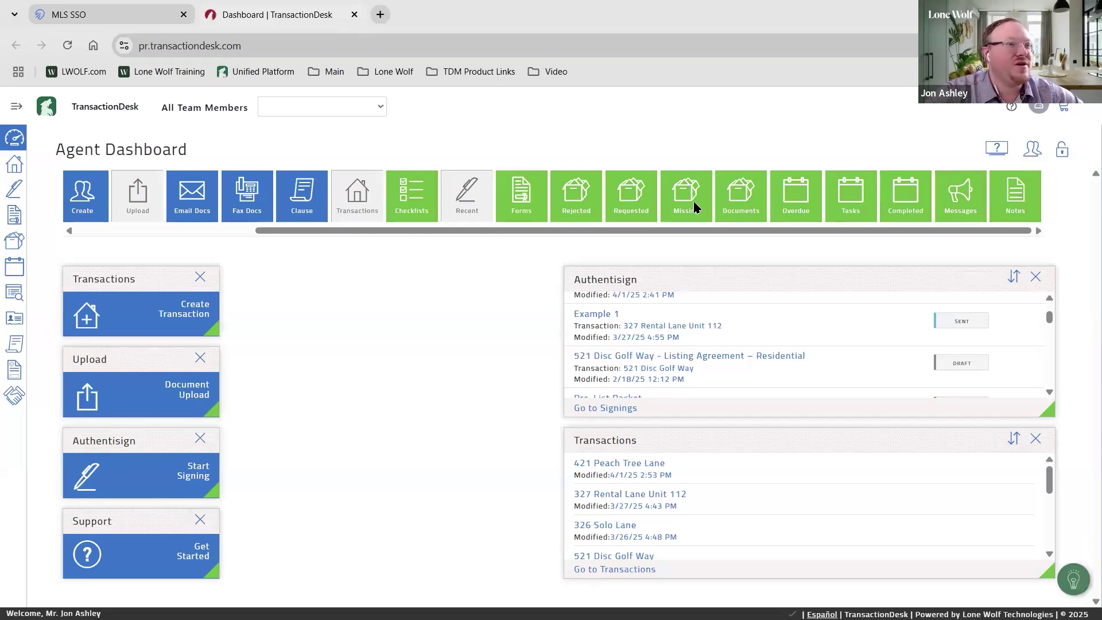
drag(856, 198, 356, 316)
drag(788, 200, 396, 482)
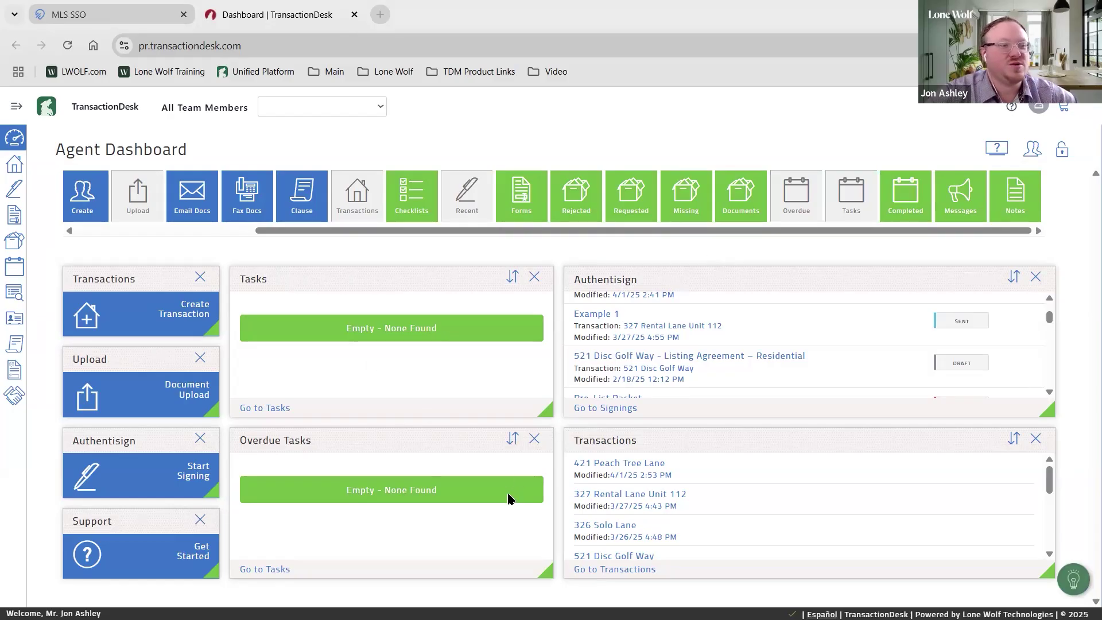
click(1062, 153)
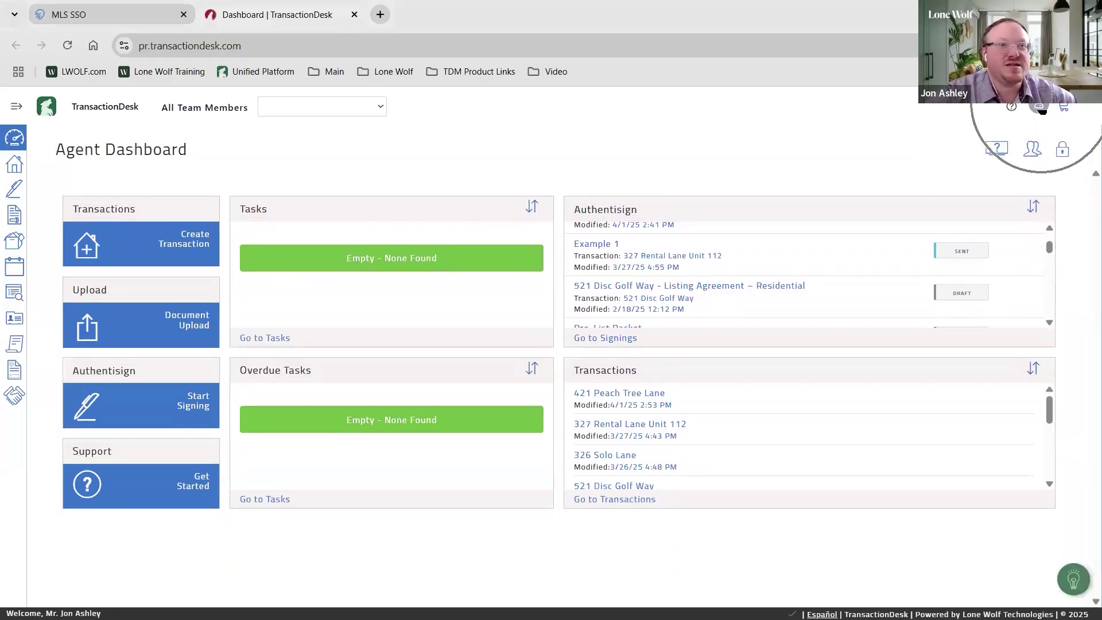
click(1039, 106)
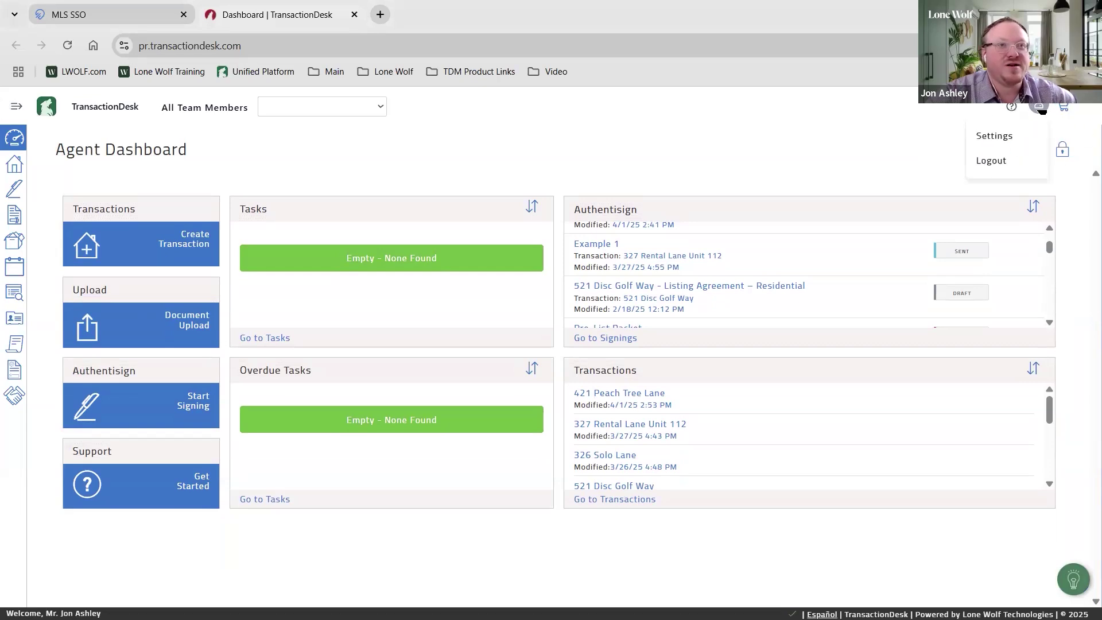
Open Settings > Preferences, expand User Information, then expand the empty Email Signature section
click(1006, 138)
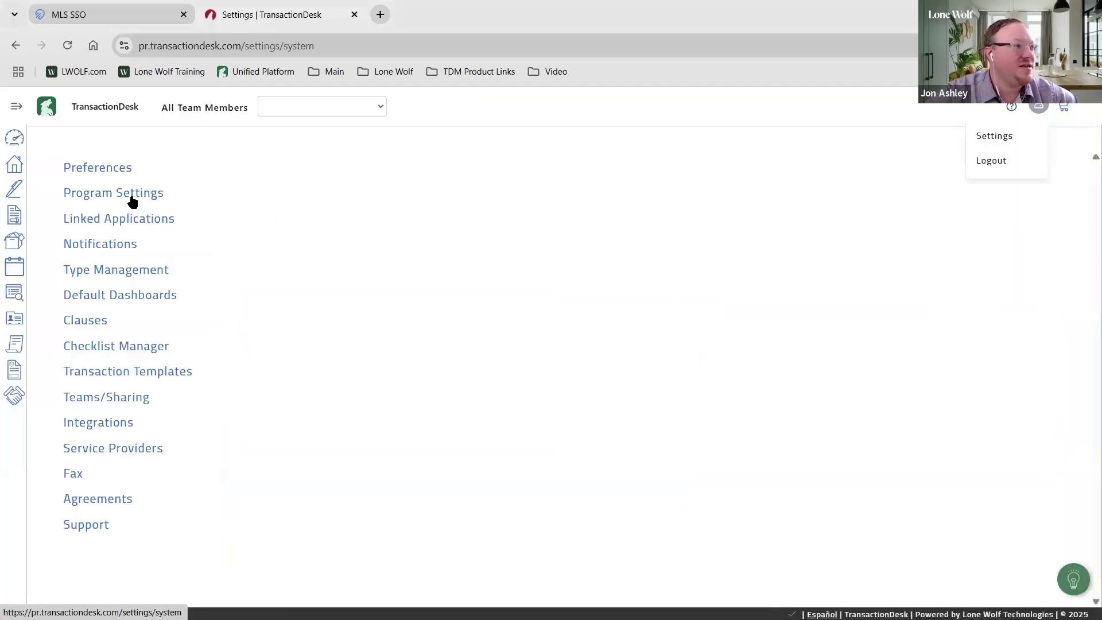
click(104, 173)
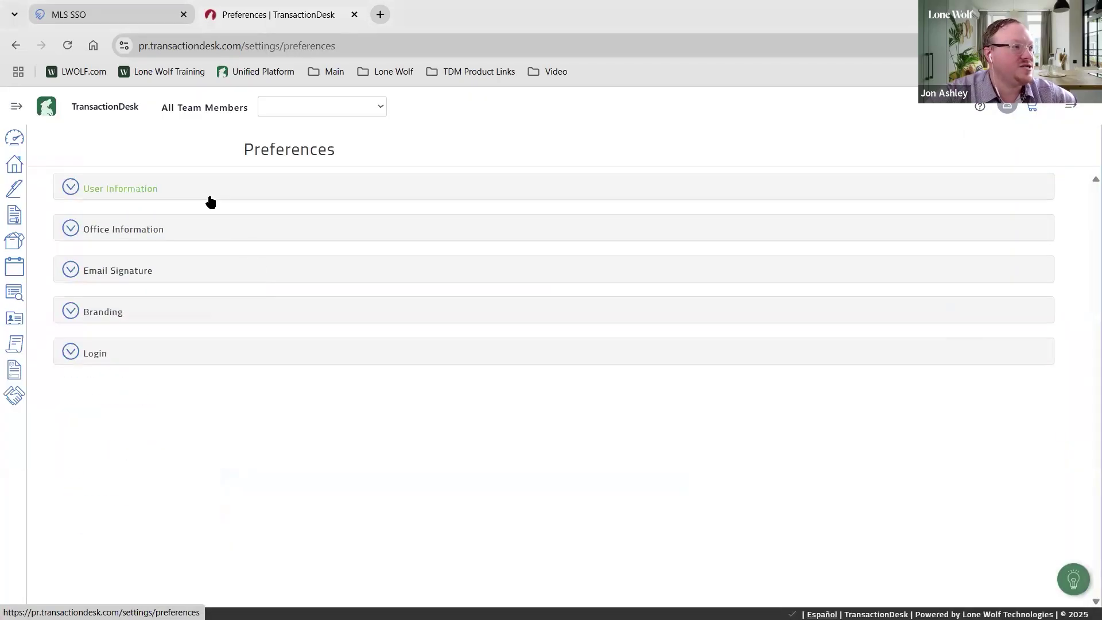
click(209, 198)
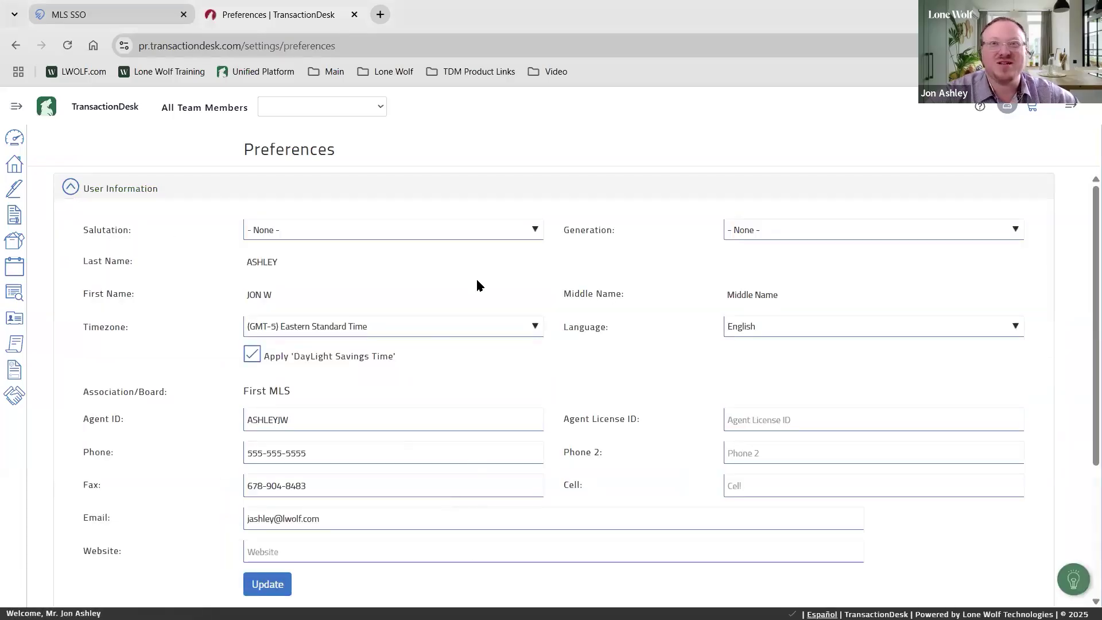
scroll(524, 450, down, 3)
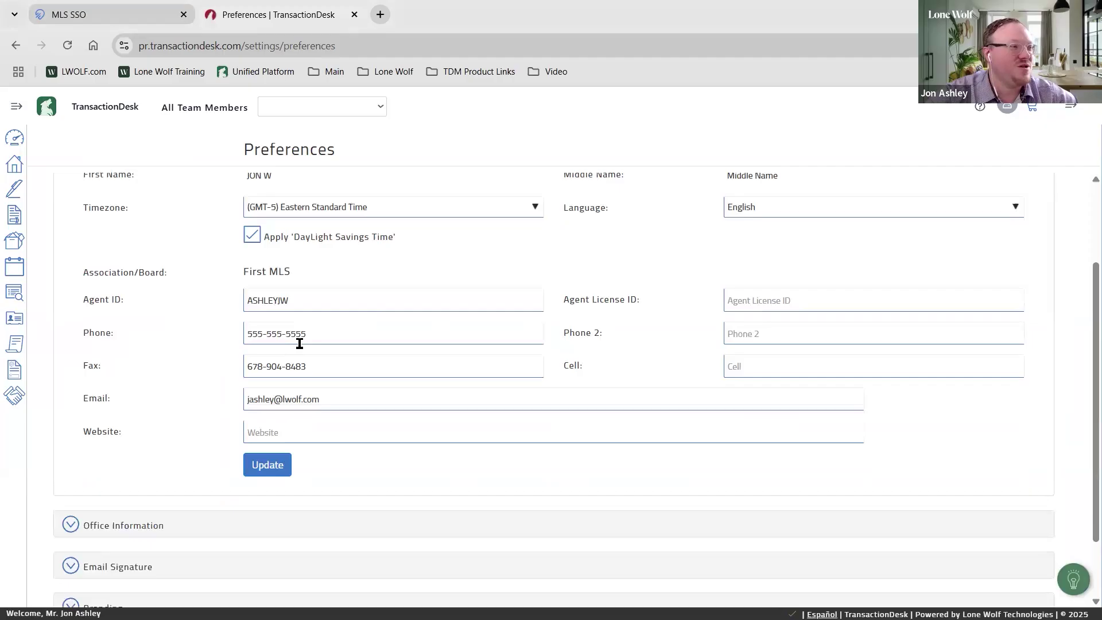
scroll(427, 407, up, 3)
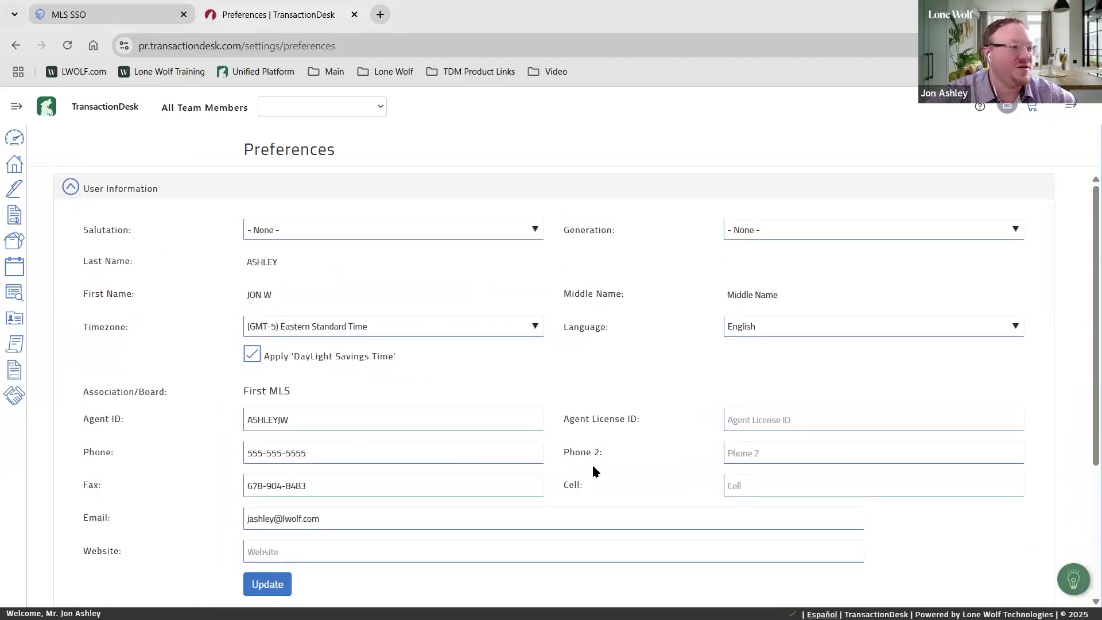
scroll(593, 470, down, 4)
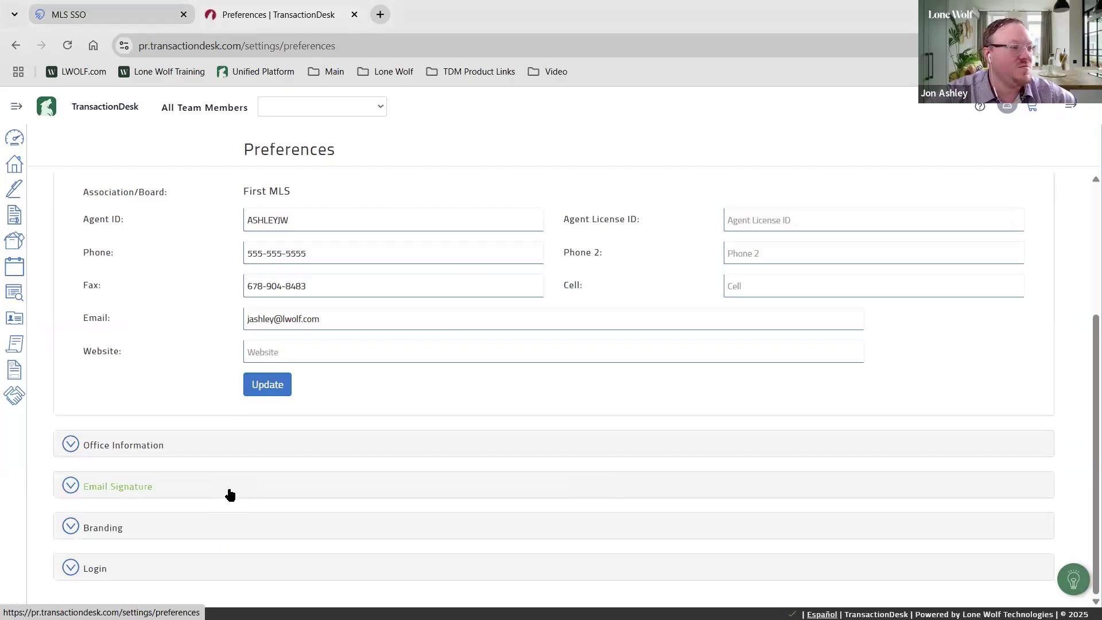
click(230, 495)
click(292, 320)
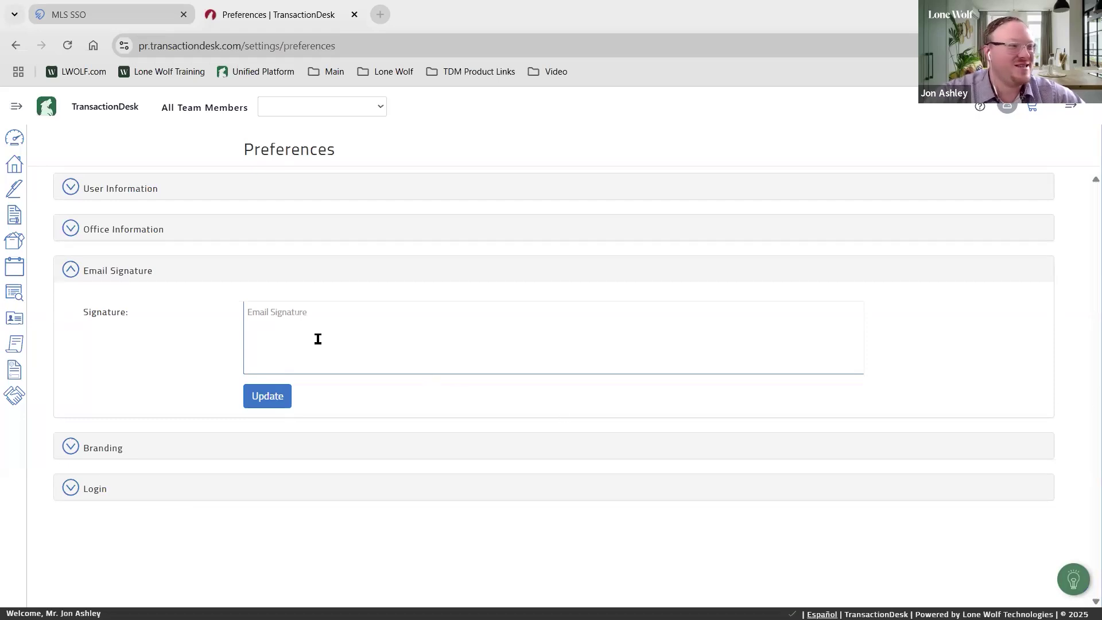
Place the cursor in the empty email signature field
click(304, 315)
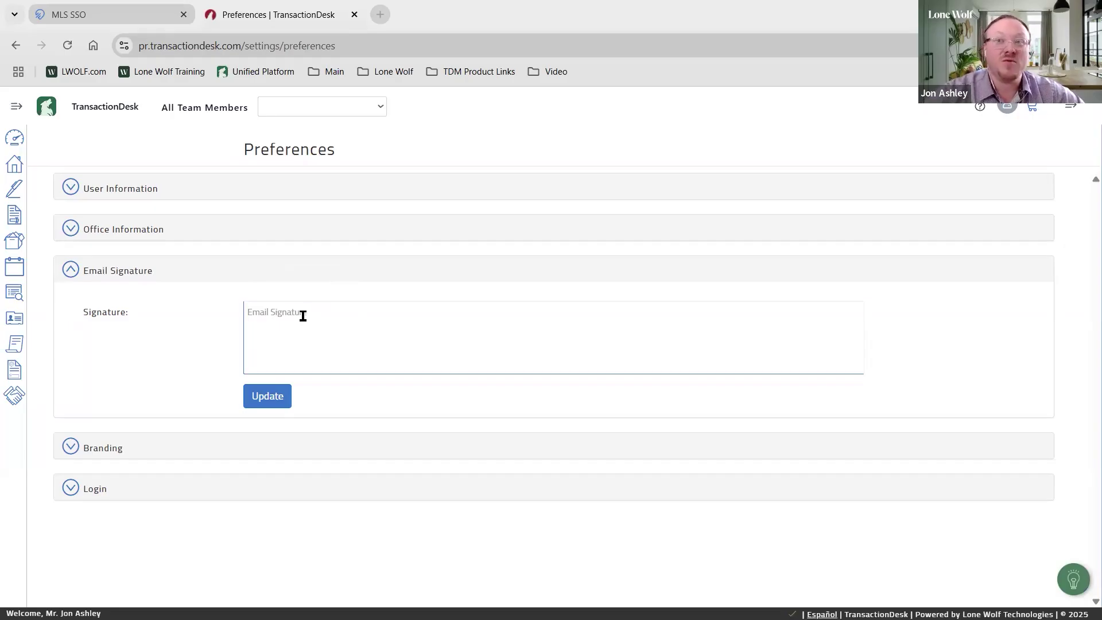
click(270, 314)
click(271, 315)
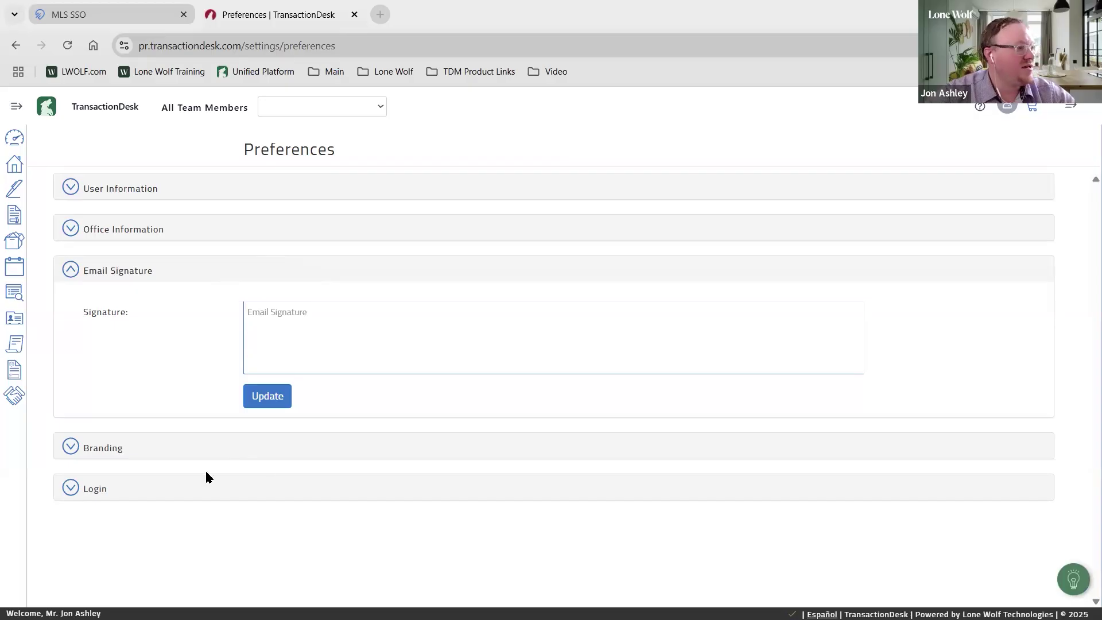
Expand the Login and Branding sections to review the banner, photo and logo uploads
click(197, 489)
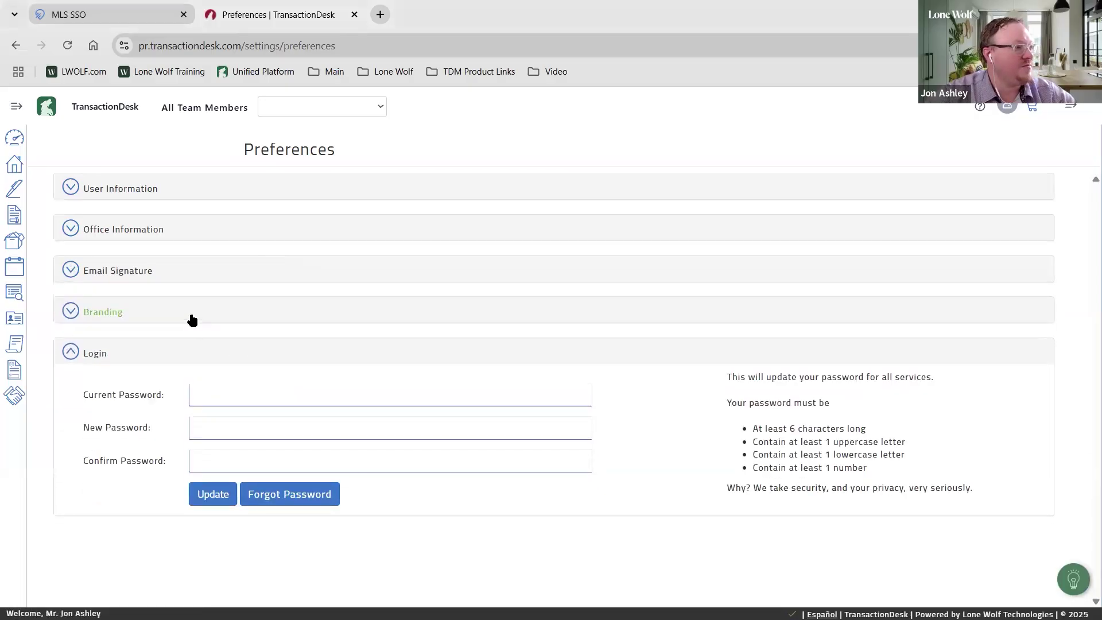
click(189, 317)
scroll(425, 321, down, 4)
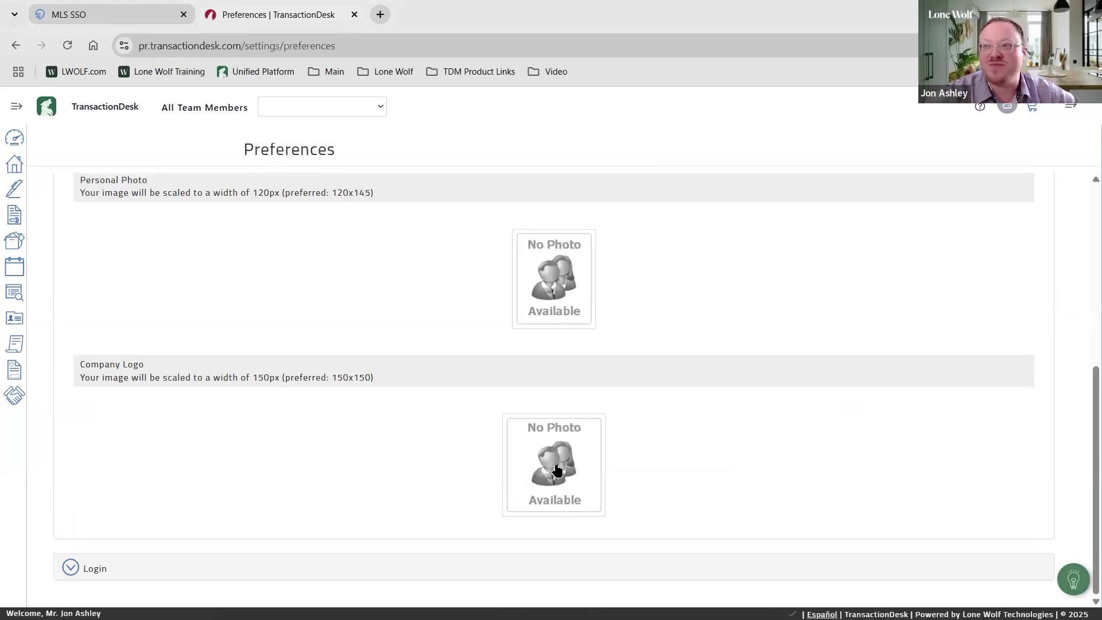
scroll(706, 391, up, 1)
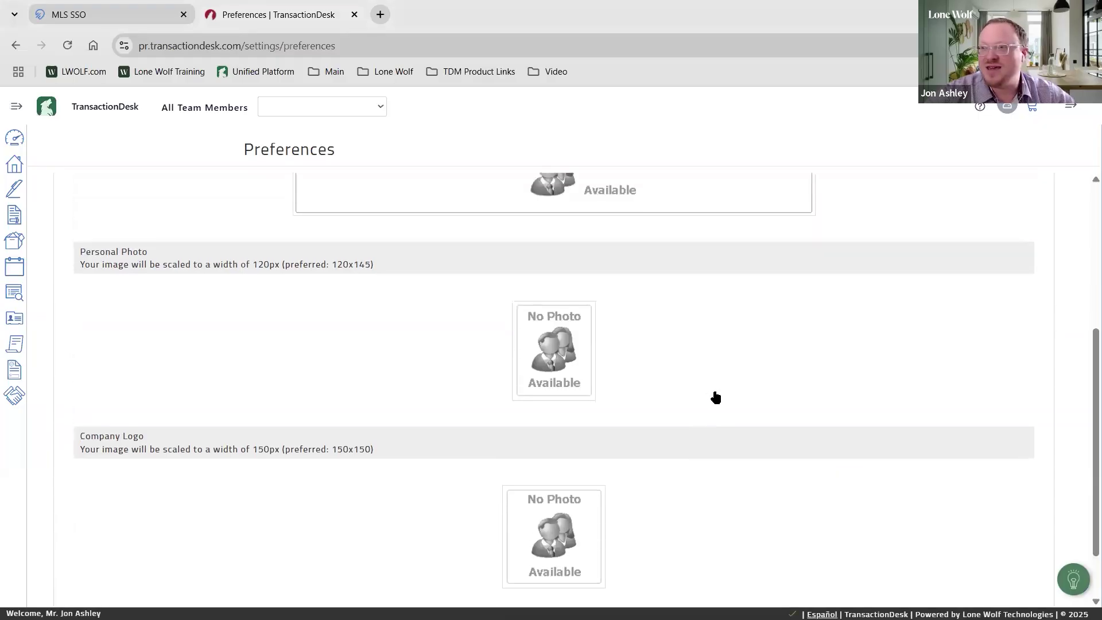
scroll(715, 392, up, 5)
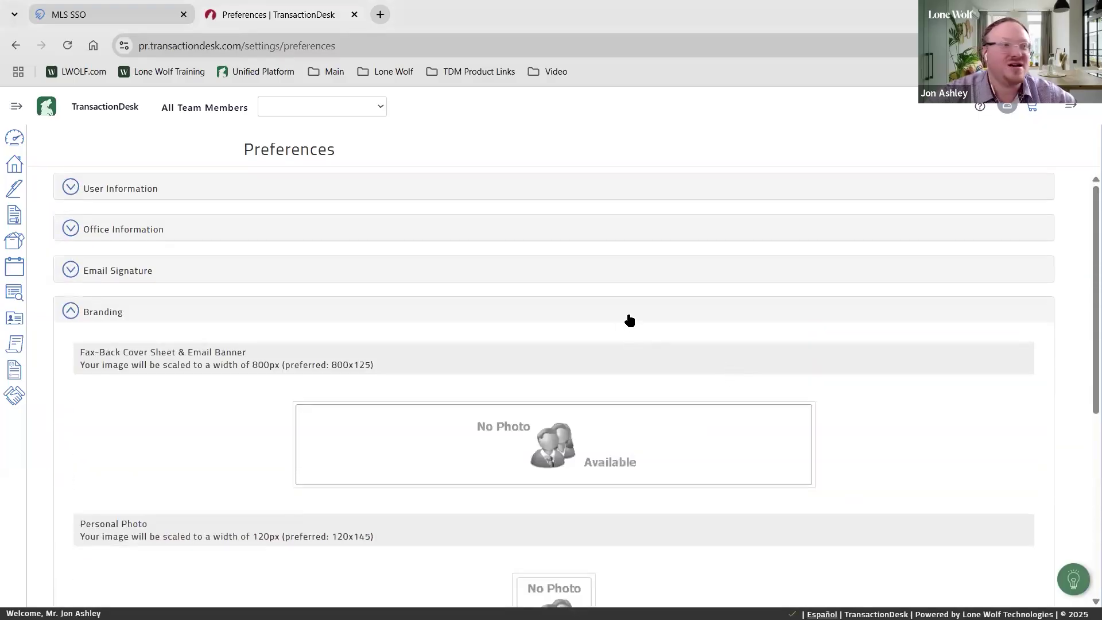
click(21, 142)
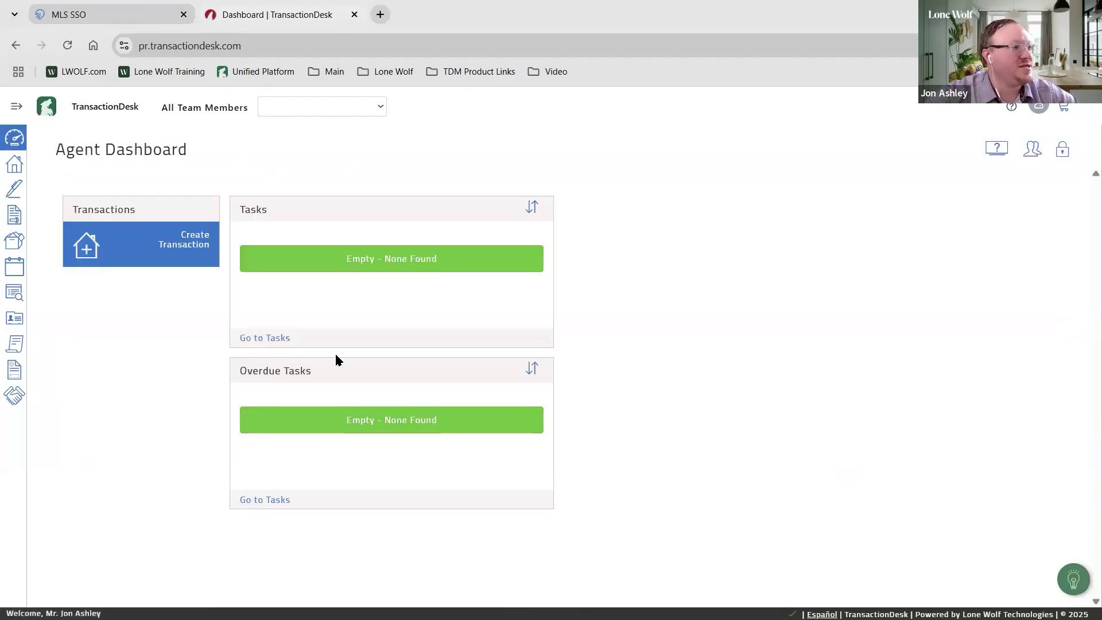
Unlock and then re-lock the Agent Dashboard layout
click(1064, 151)
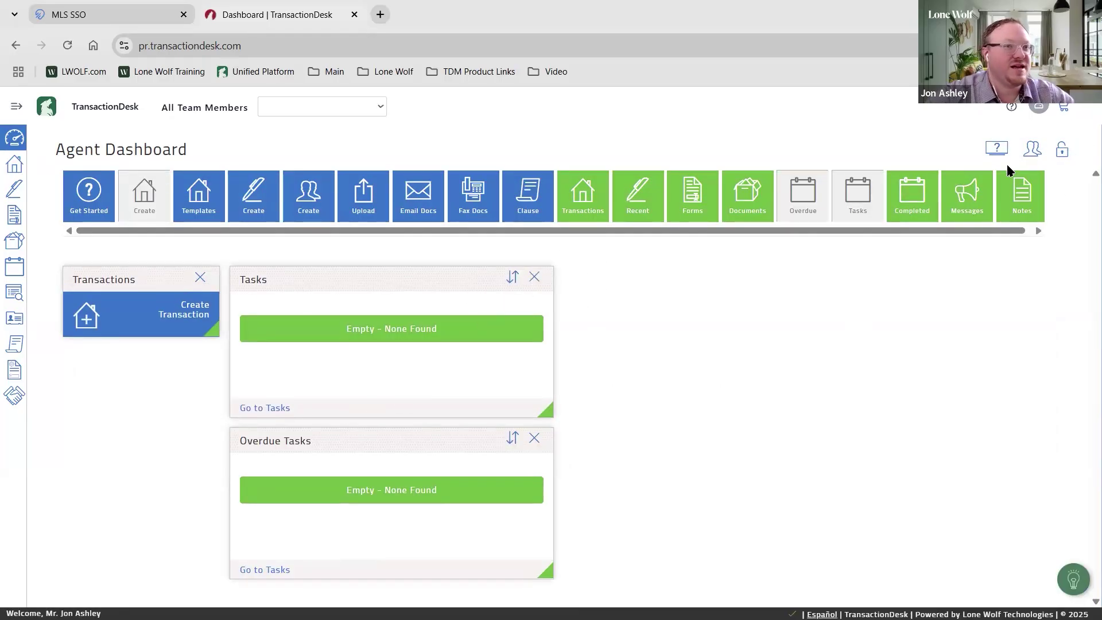
click(1063, 150)
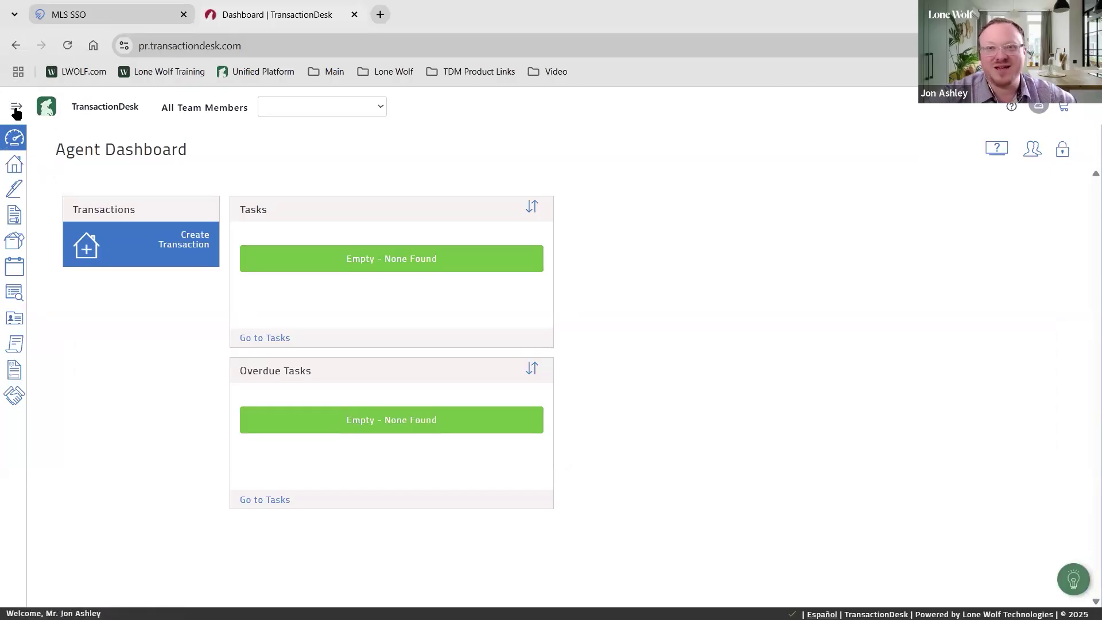
Expand the sidebar and visit the Transactions, Signings, Forms and Documents pages in turn
click(16, 110)
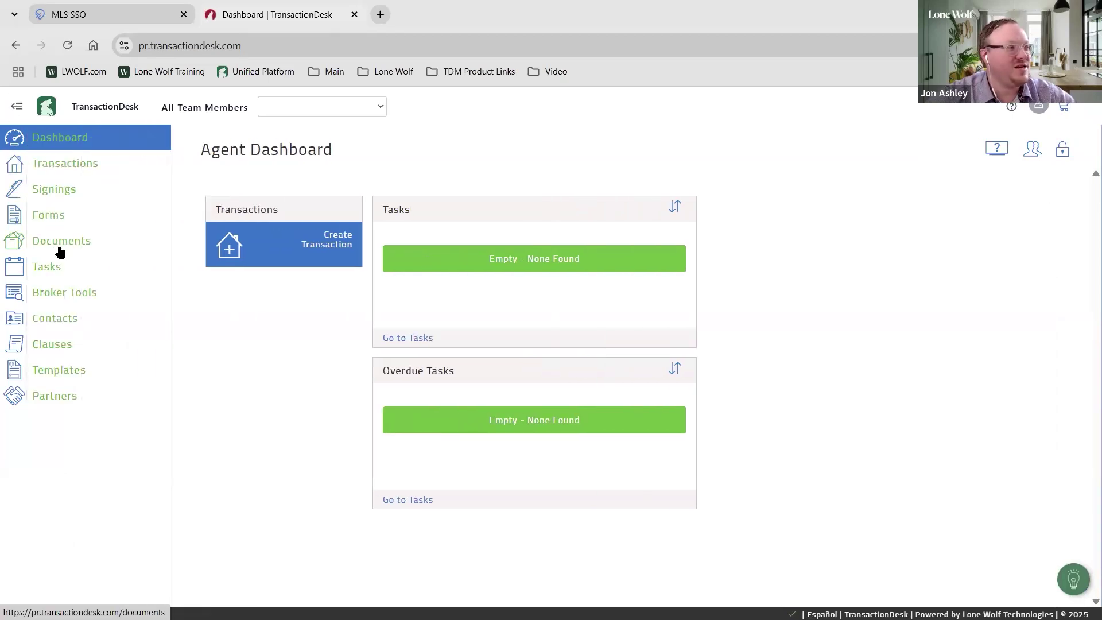
click(64, 166)
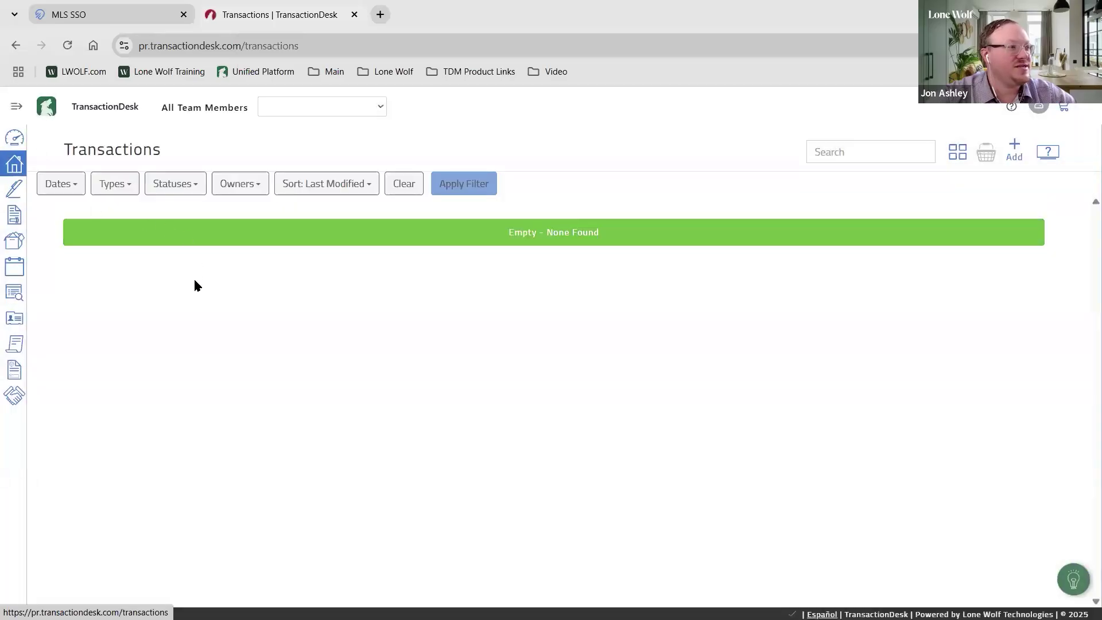
click(15, 191)
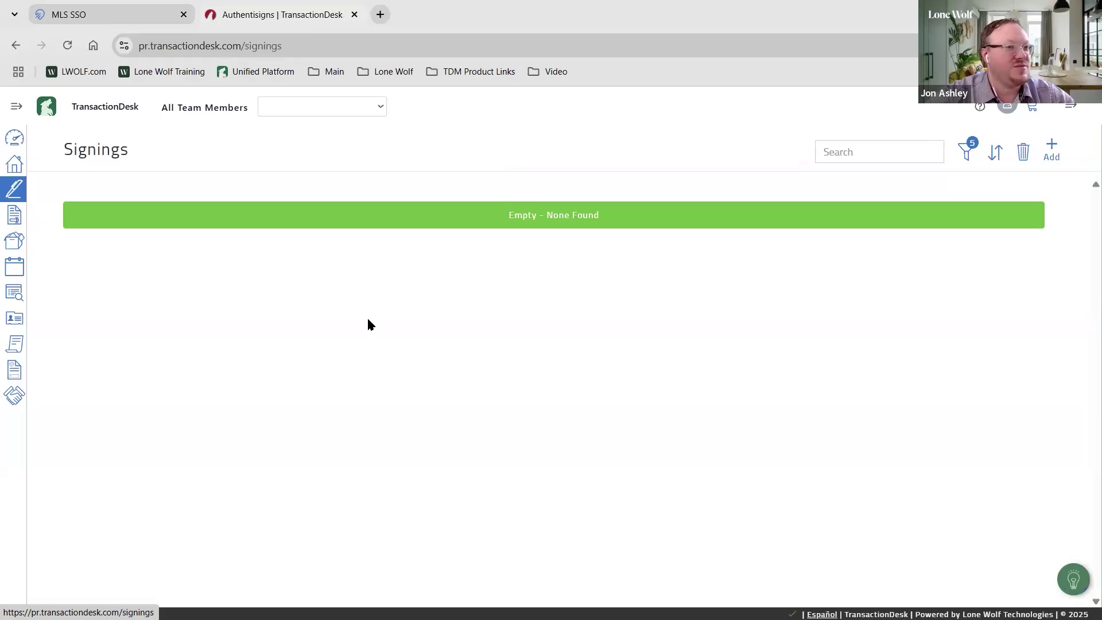
click(17, 216)
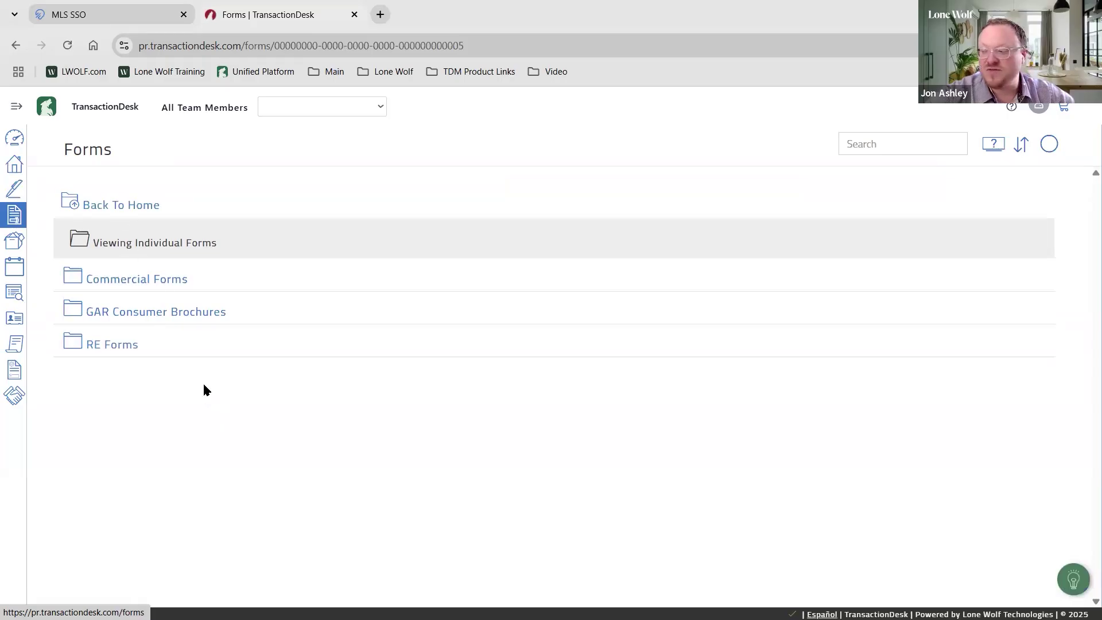
click(16, 247)
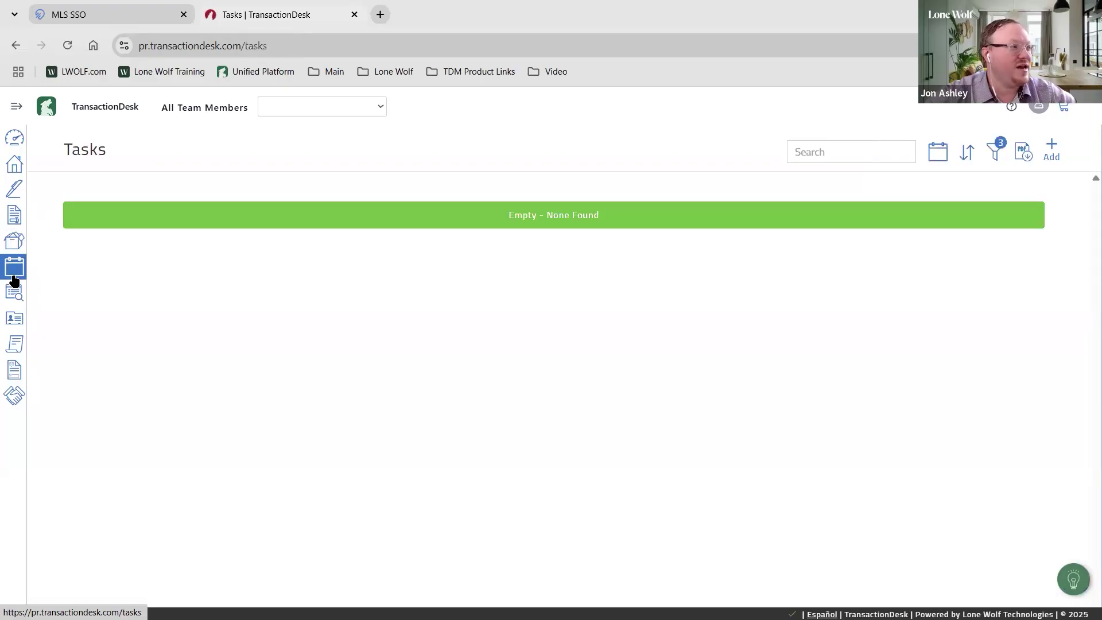
Visit Contacts and Templates, then reopen the empty Transactions list from the expanded sidebar
click(21, 318)
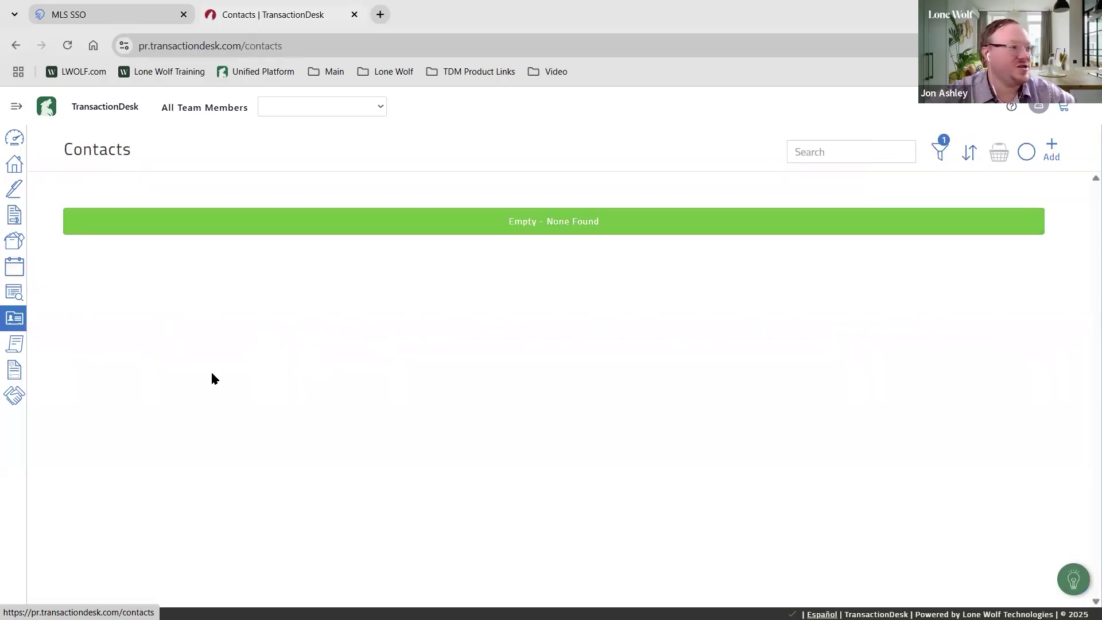
click(16, 372)
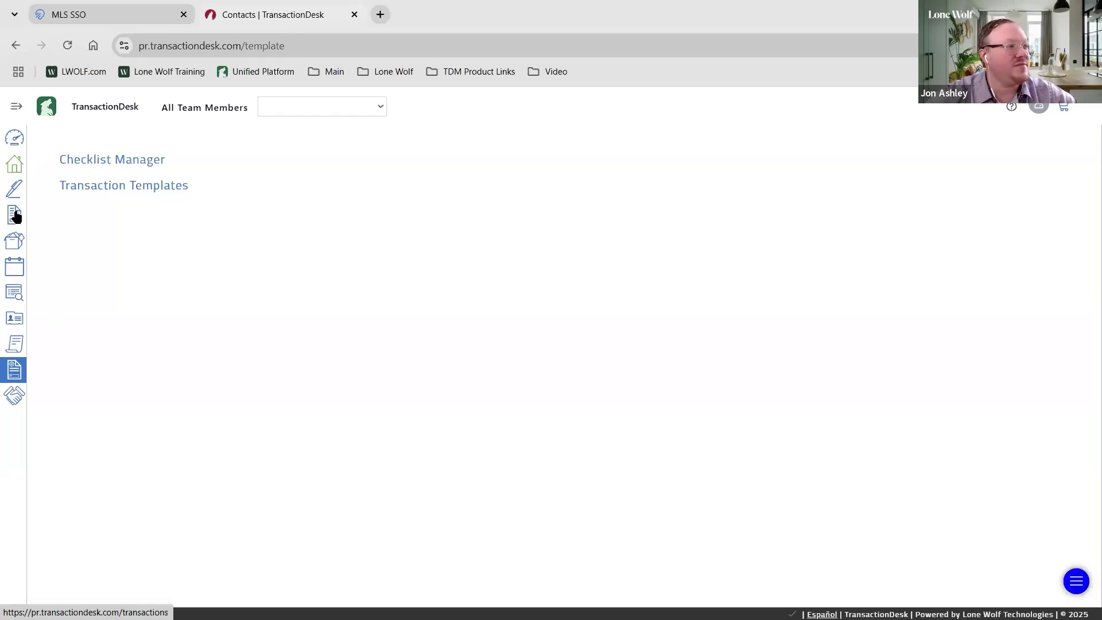
click(16, 115)
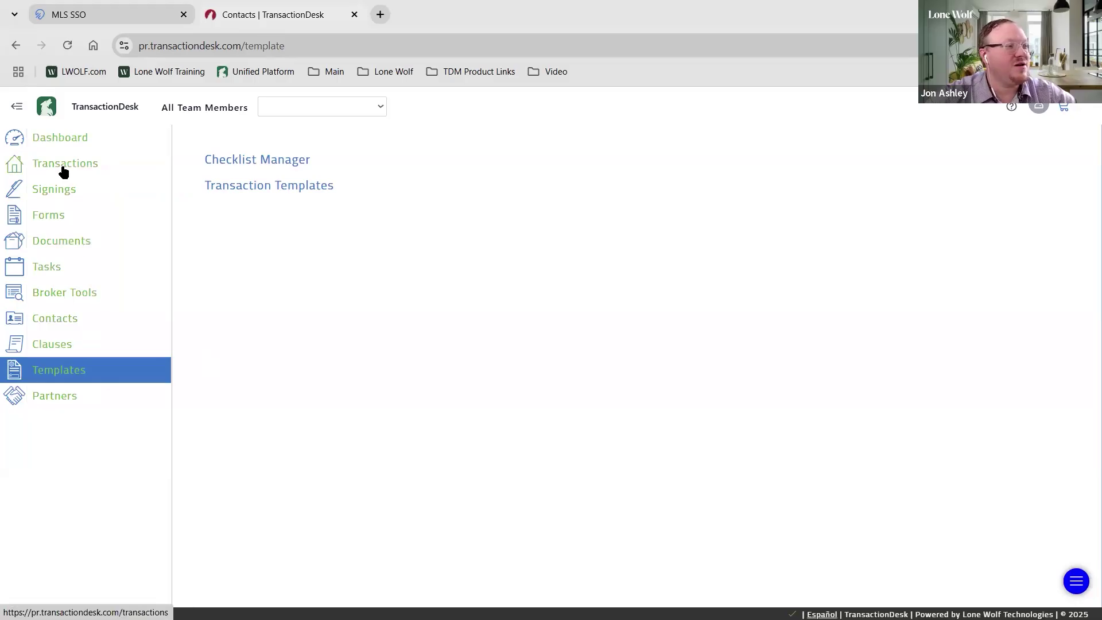
click(63, 165)
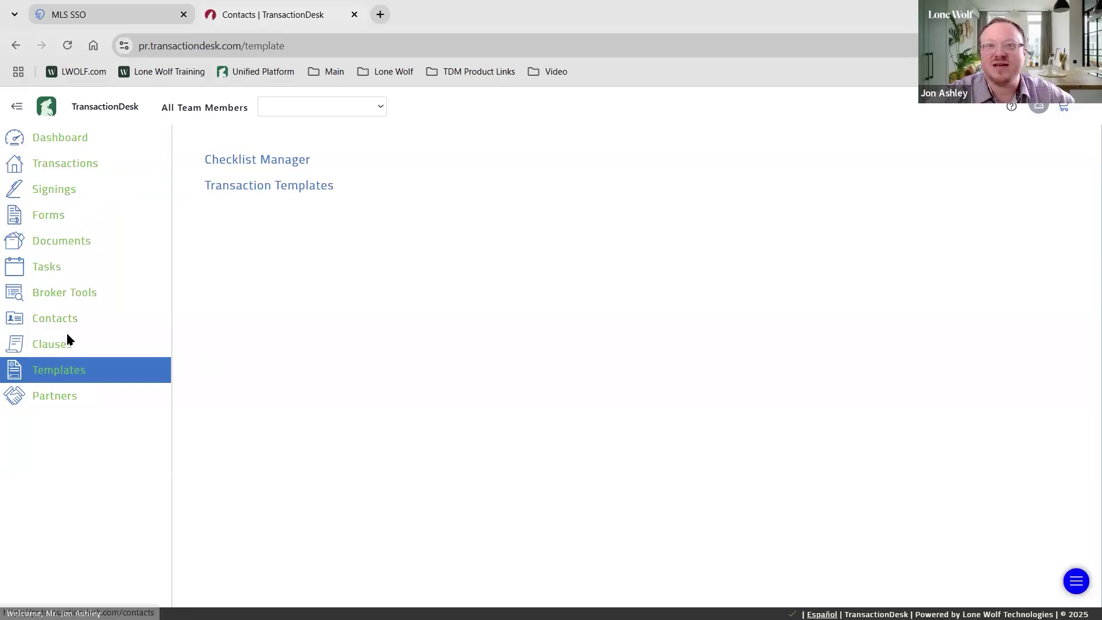
click(65, 169)
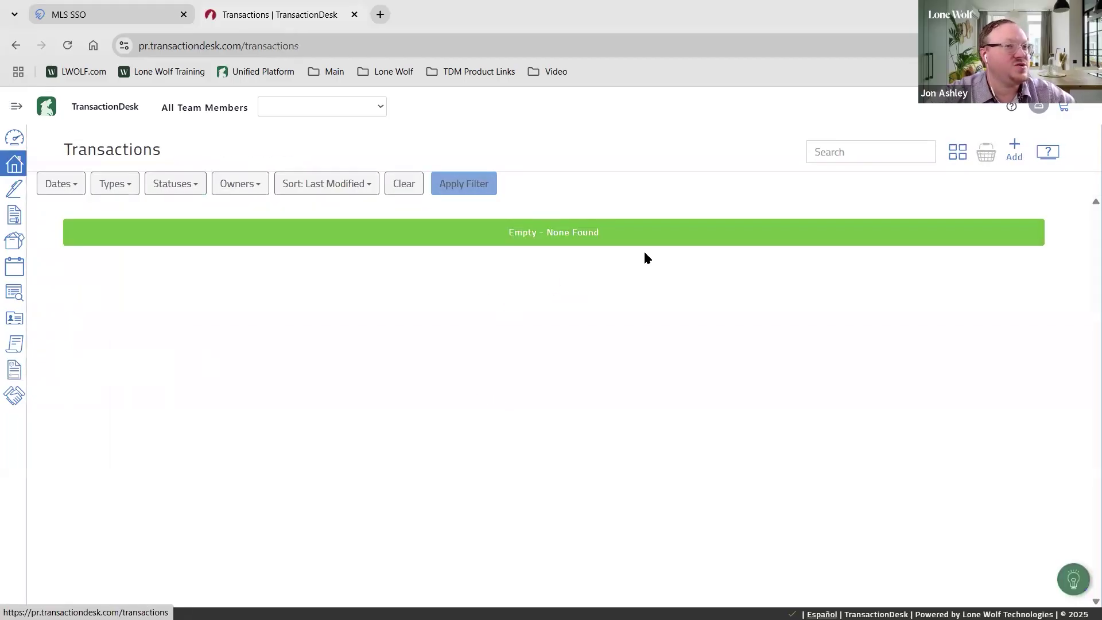
click(1015, 151)
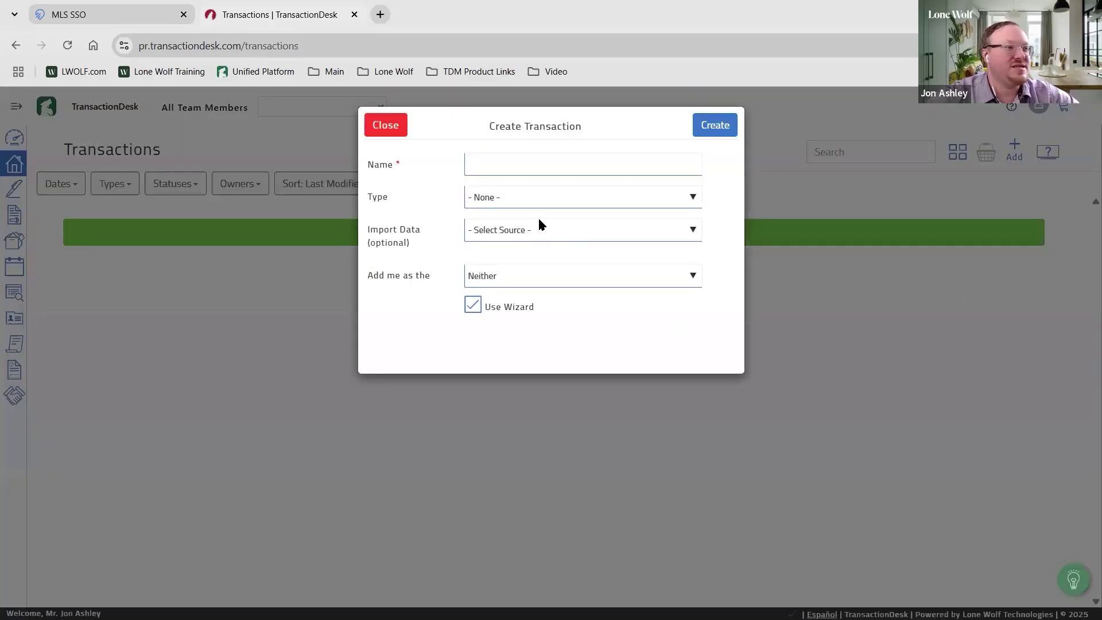
click(504, 172)
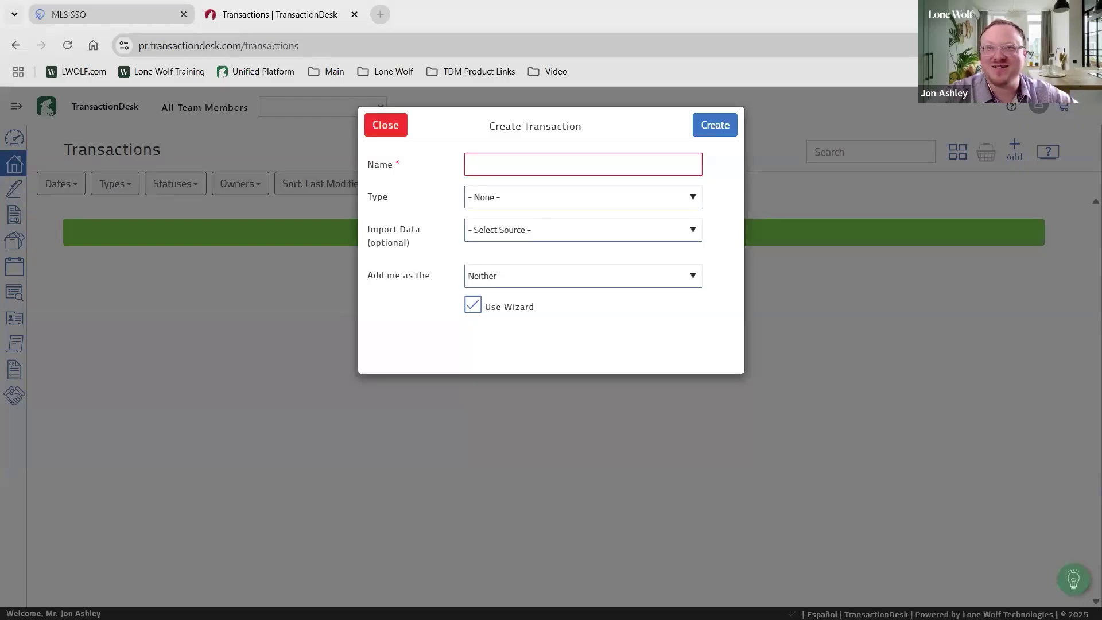
click(501, 168)
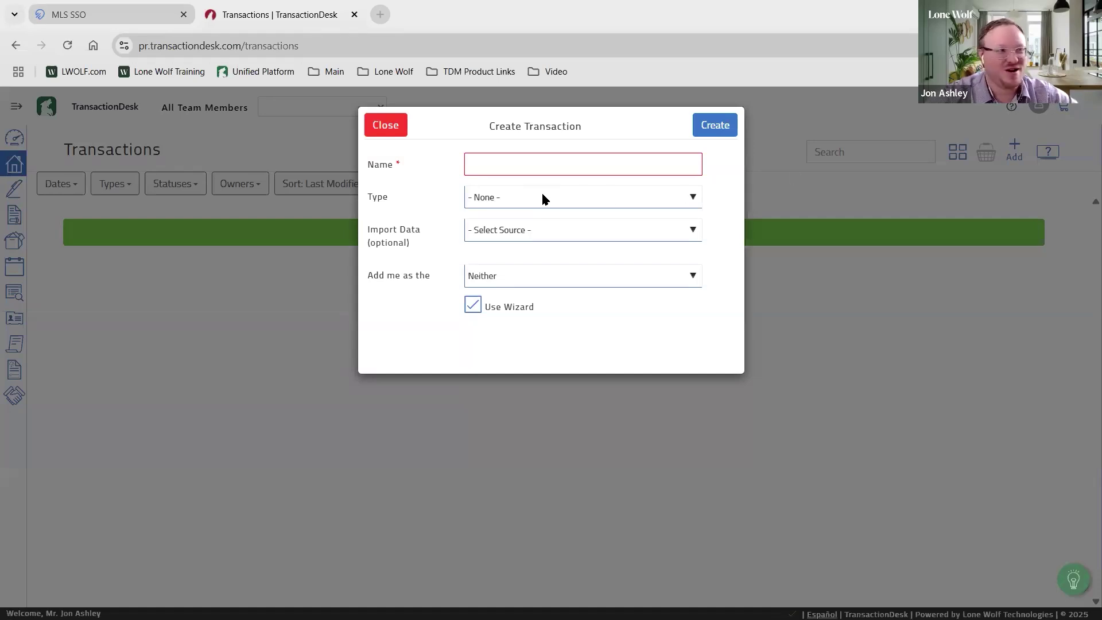
click(481, 165)
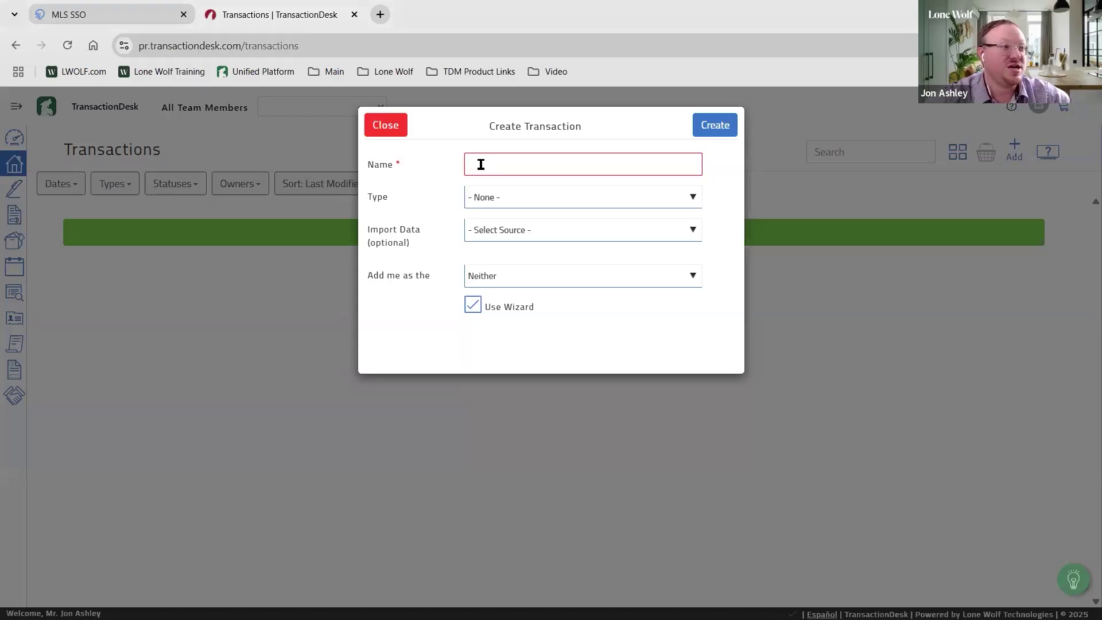
click(485, 166)
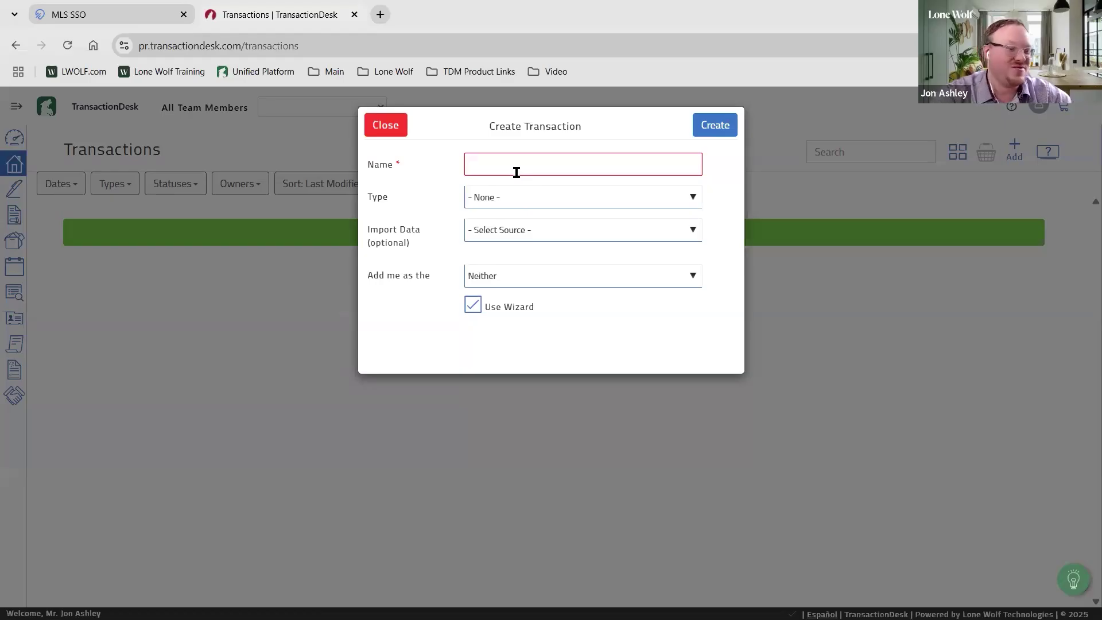
Name the transaction '411 First MLS Lane'
text(411 F)
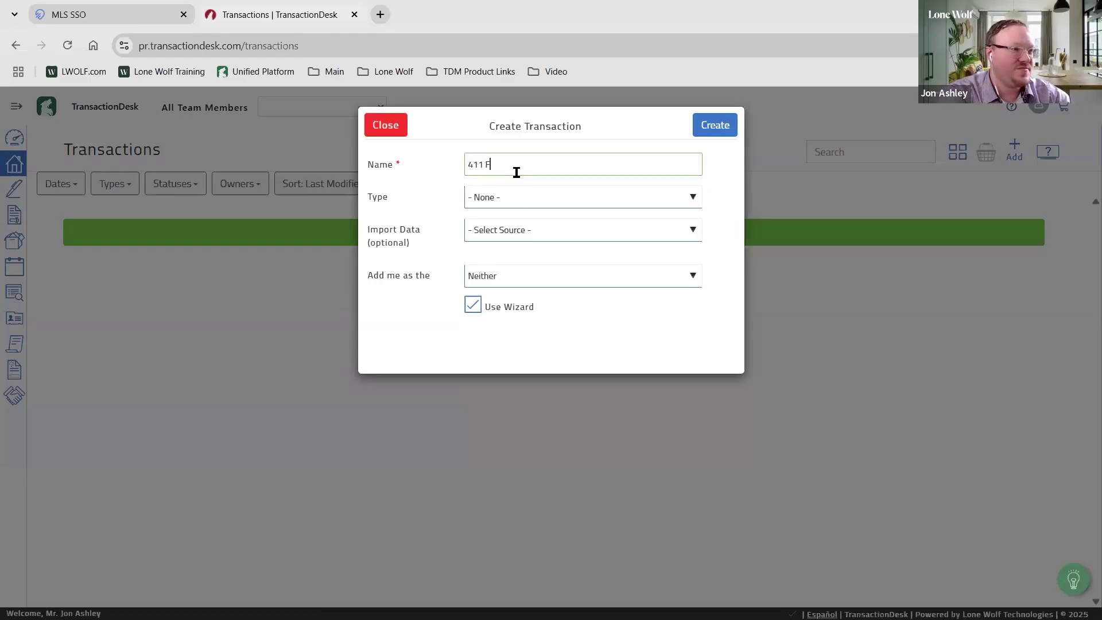
text(irst MLS Lane)
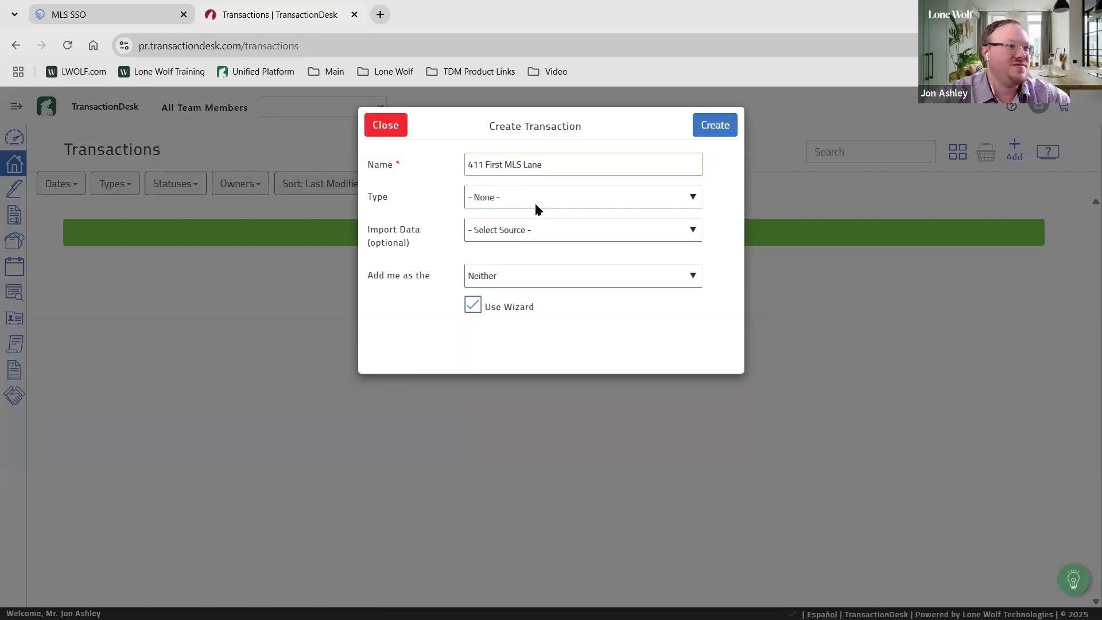
Set the transaction type to Residential Listing, leaving the import source unselected
click(530, 197)
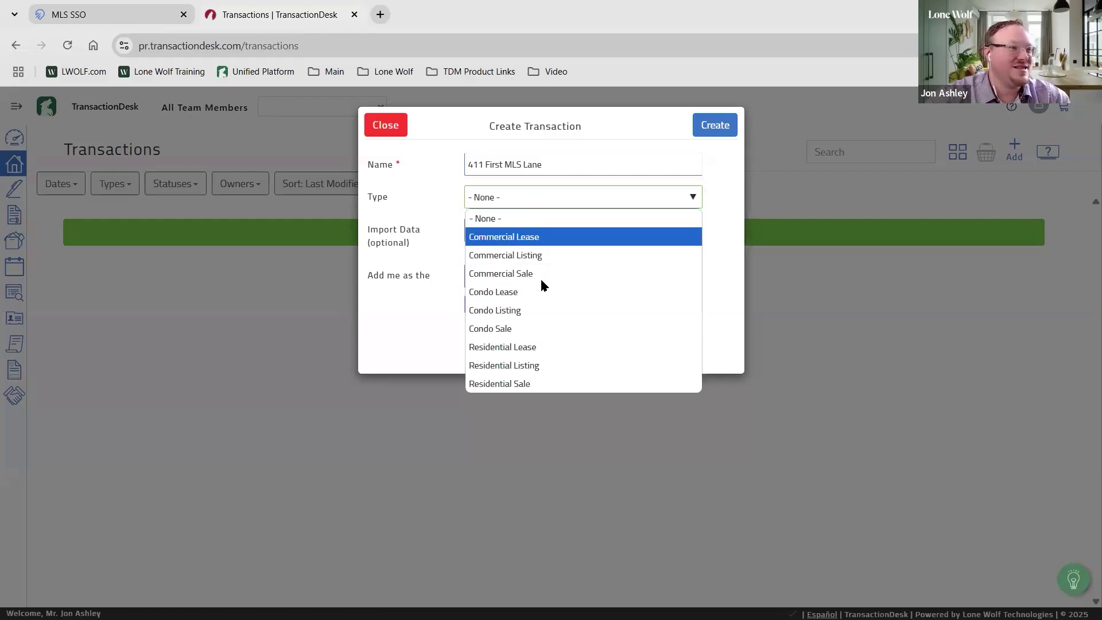
click(547, 363)
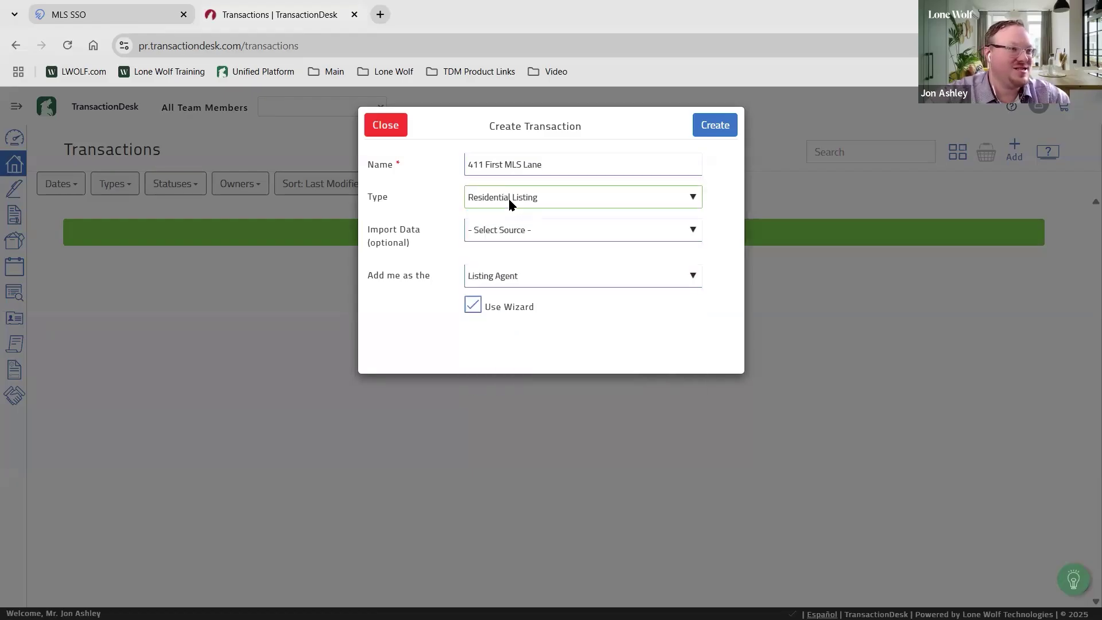
click(516, 235)
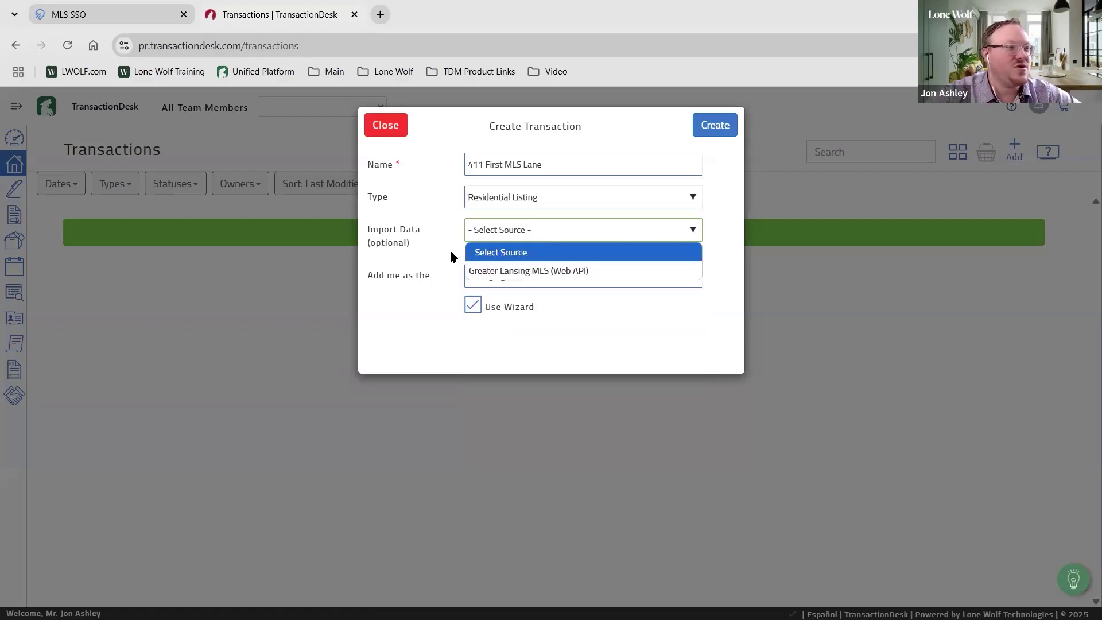
click(425, 237)
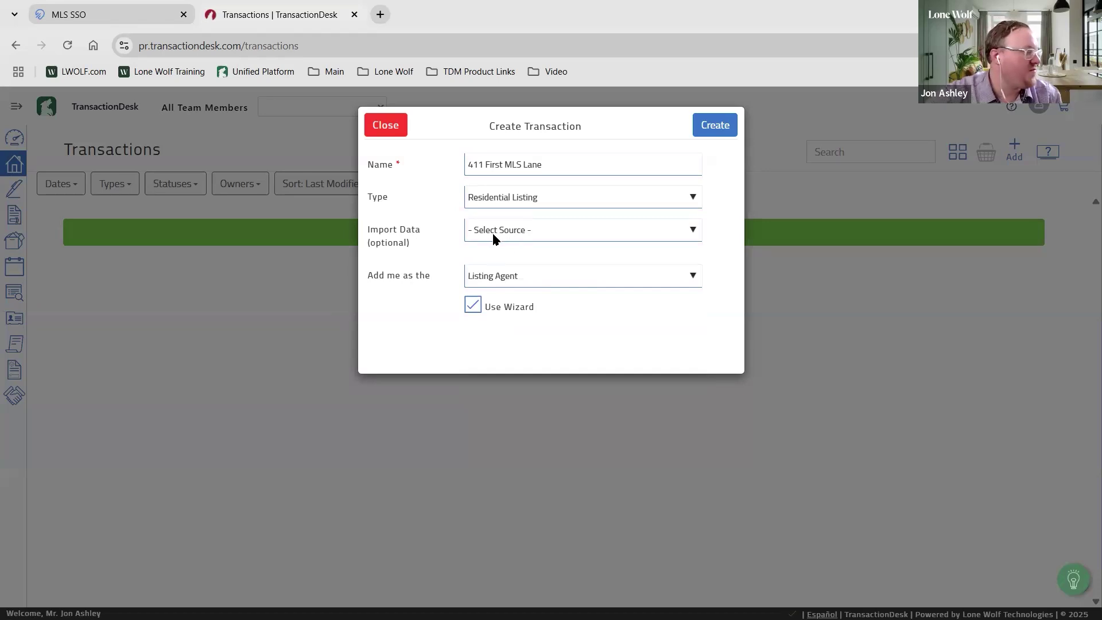
click(125, 17)
scroll(399, 390, up, 5)
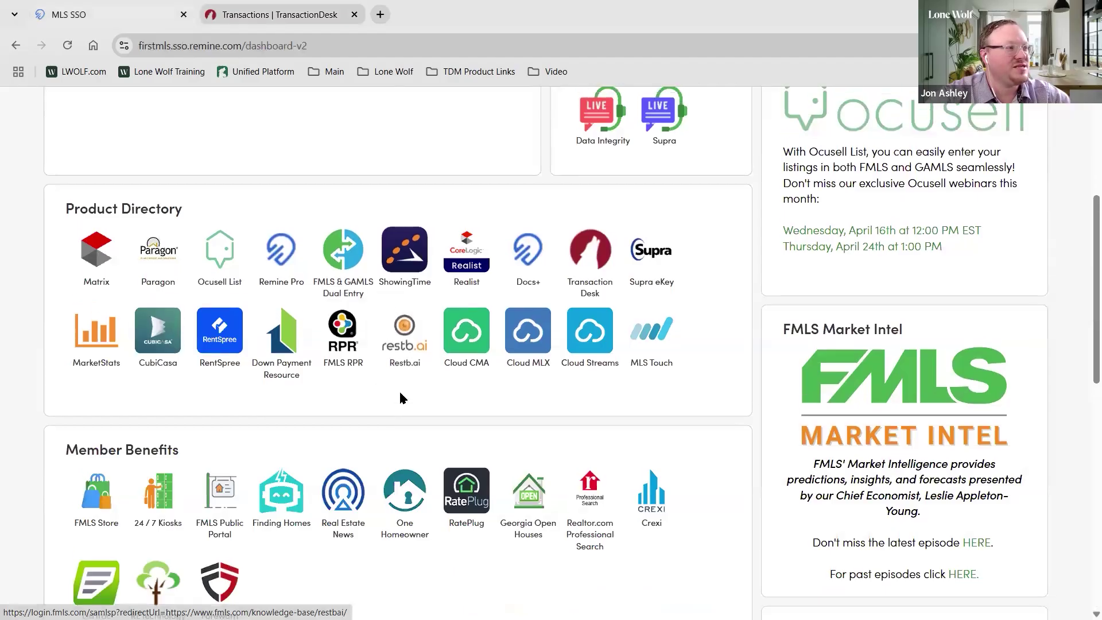
scroll(388, 394, down, 1)
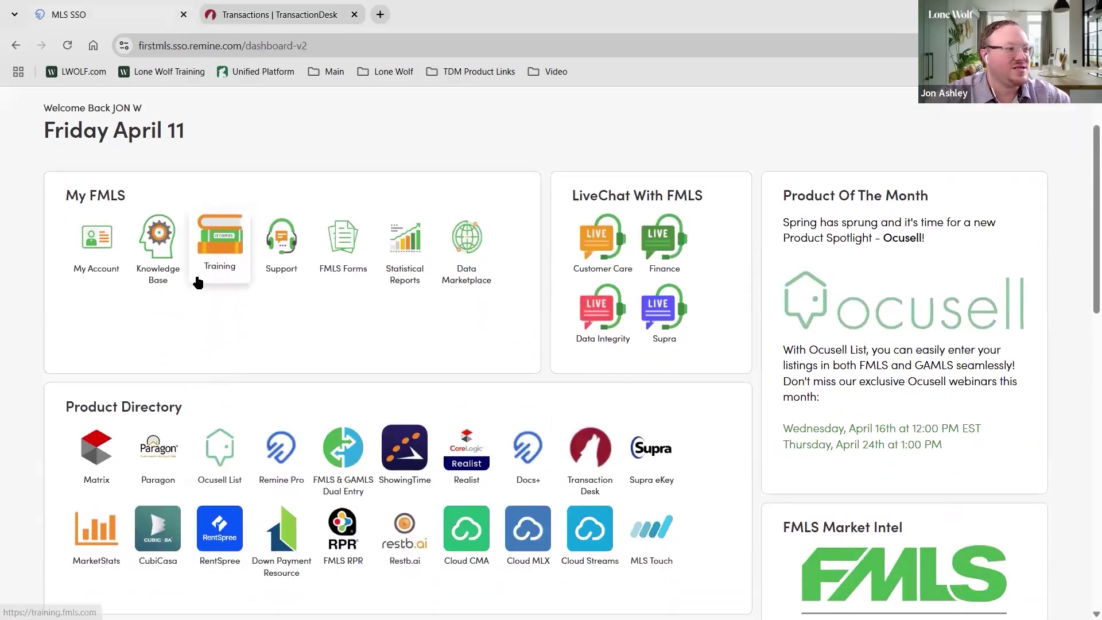
click(287, 15)
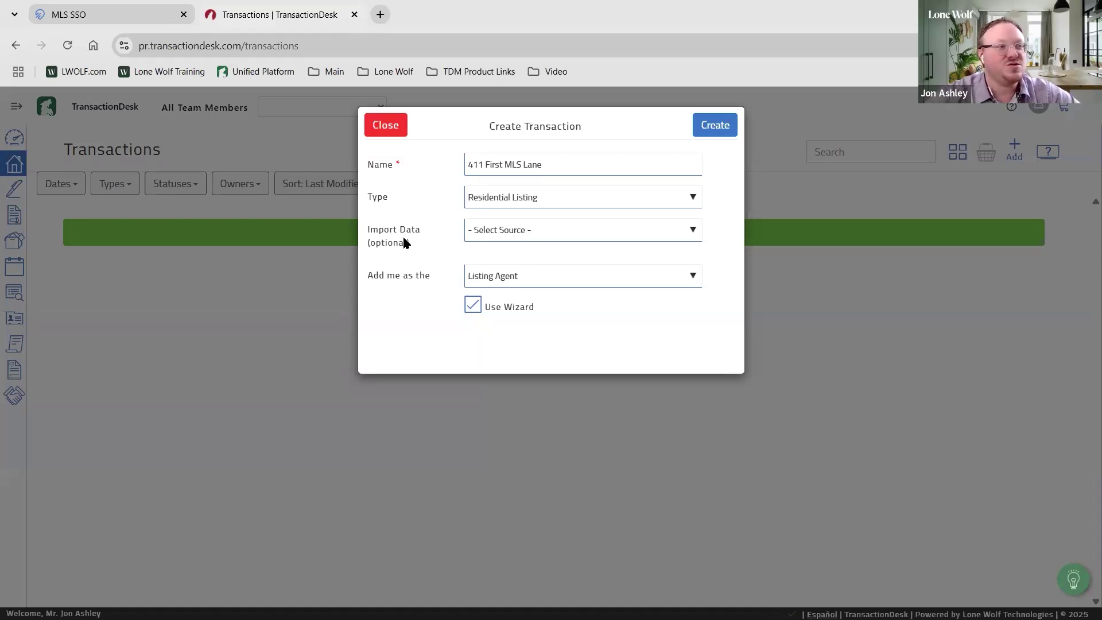
Create the 411 First MLS Lane transaction as Listing Agent with the setup wizard enabled
click(387, 241)
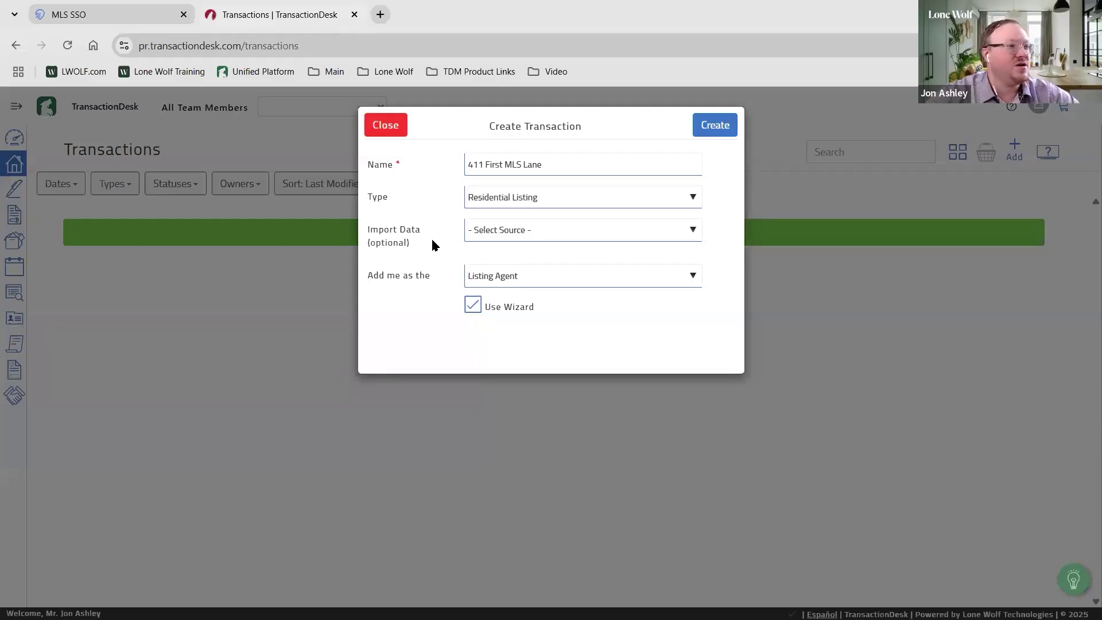
key(ctrl)
key(ctrl)
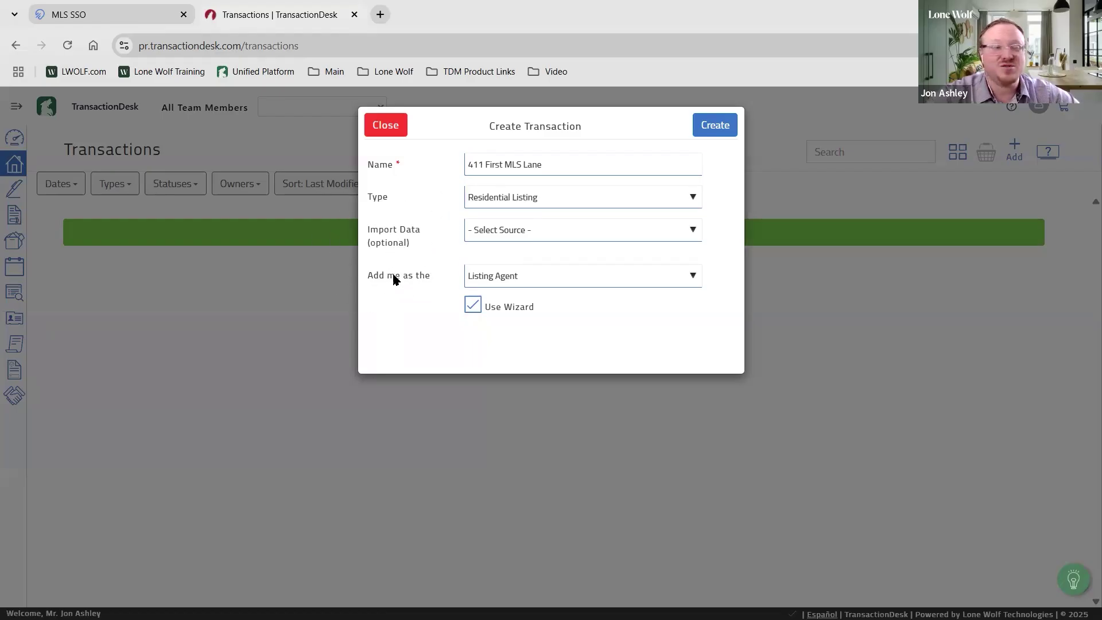
click(488, 281)
click(445, 306)
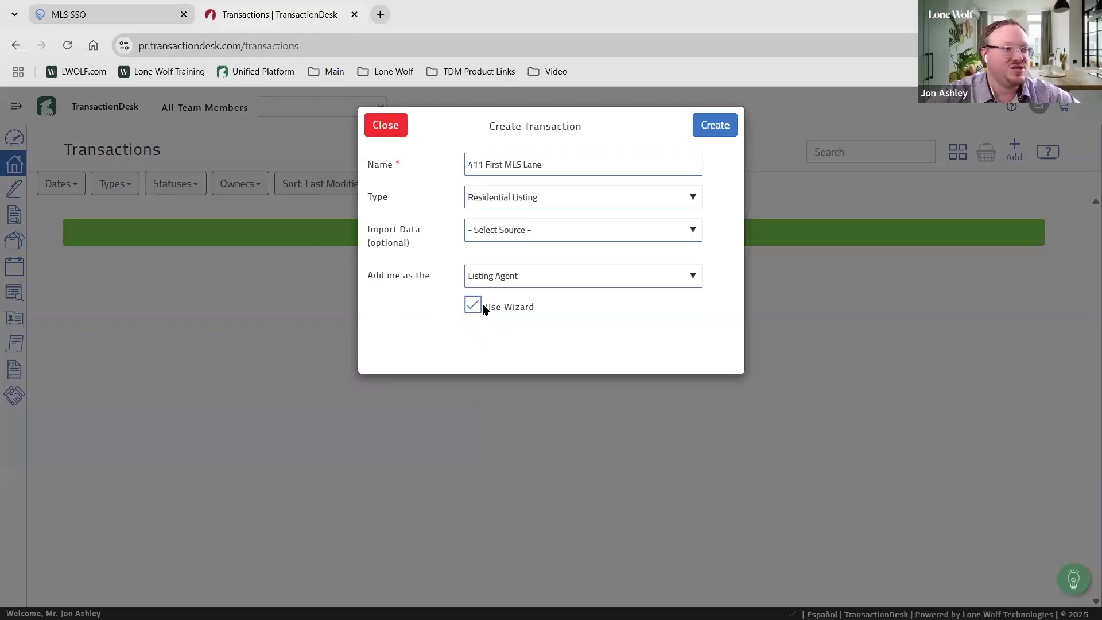
key(ctrl)
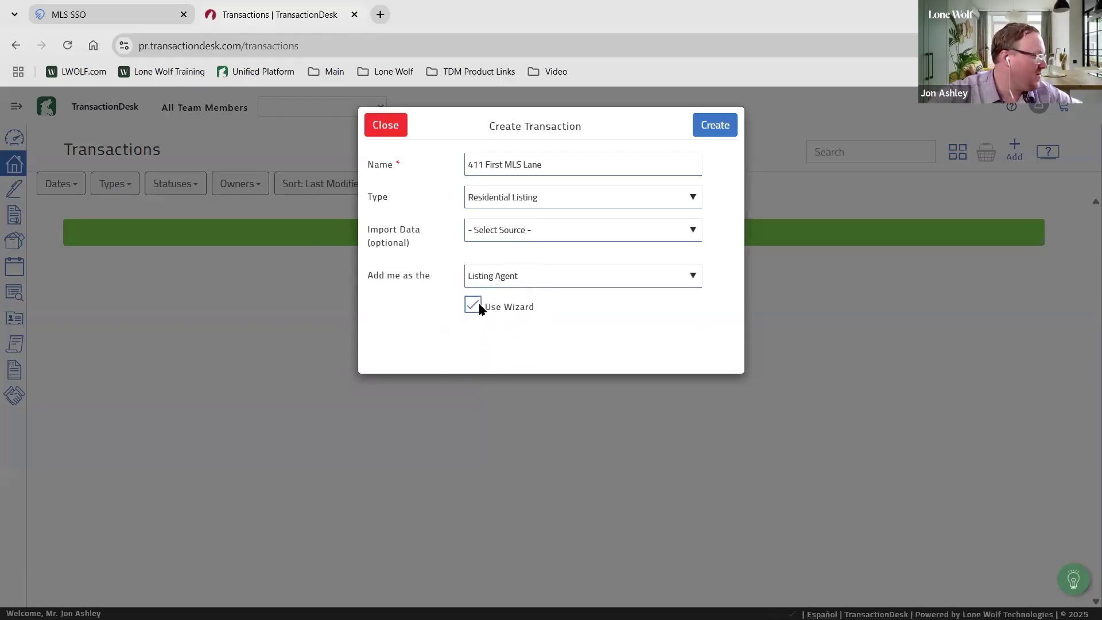
key(ctrl)
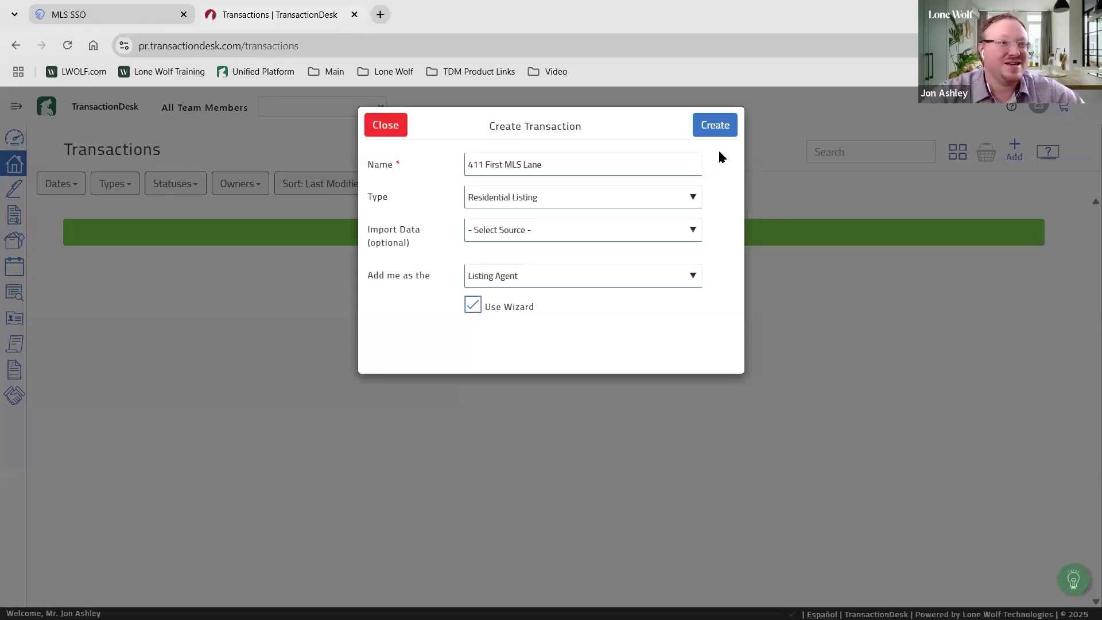
click(715, 126)
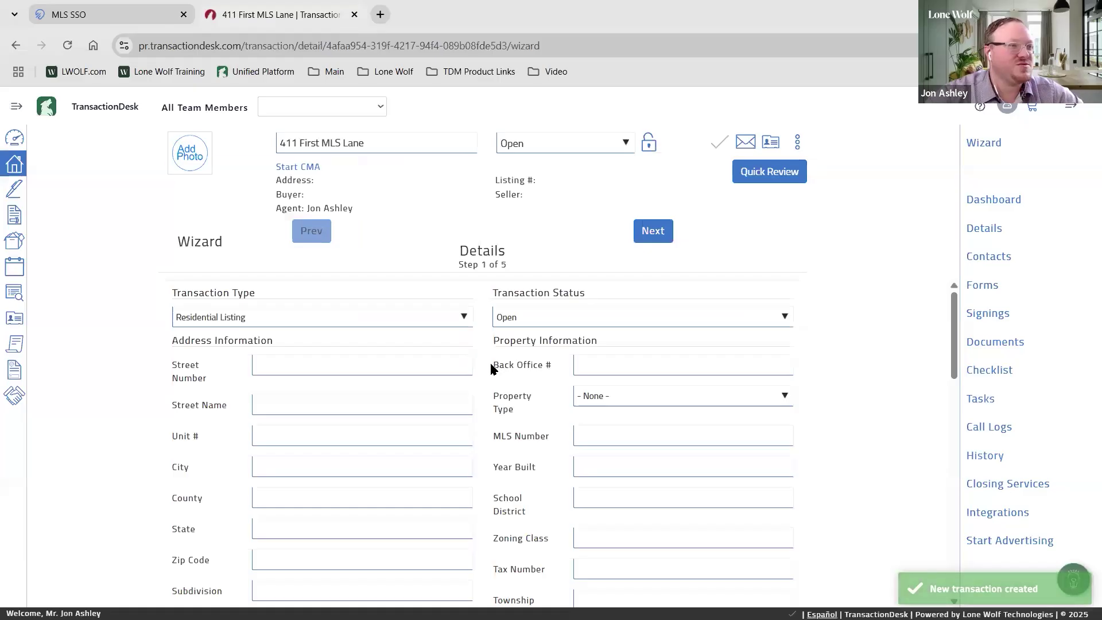
Enter the property address 411 First MLS, Atlanta, GA 11111
key(ctrl)
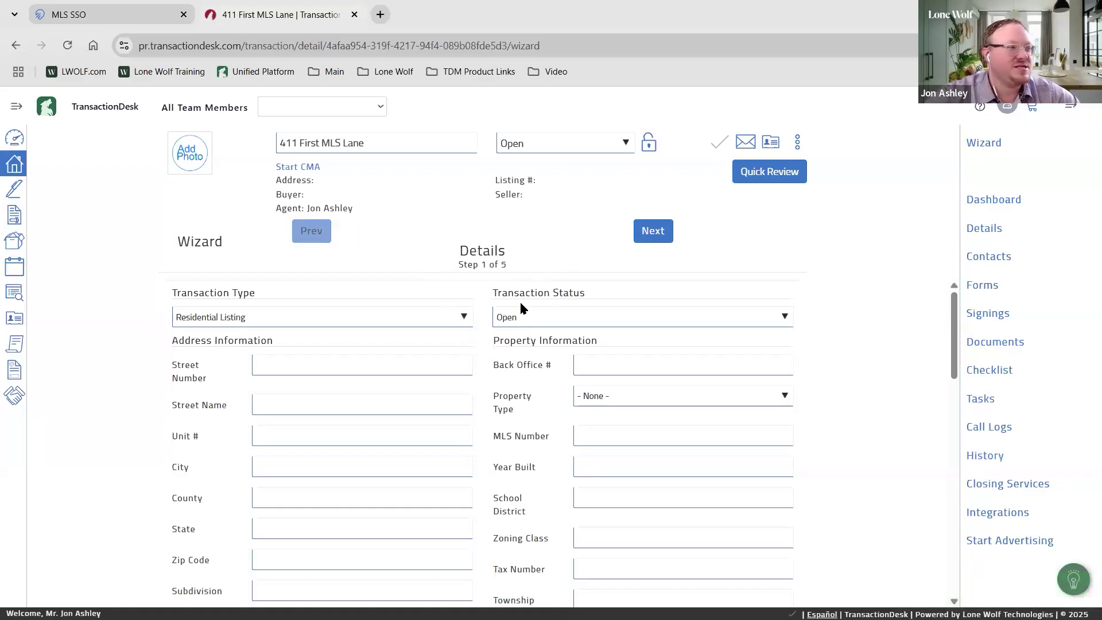
scroll(519, 301, down, 1)
click(322, 299)
text(411)
key(Tab)
text(First MLS)
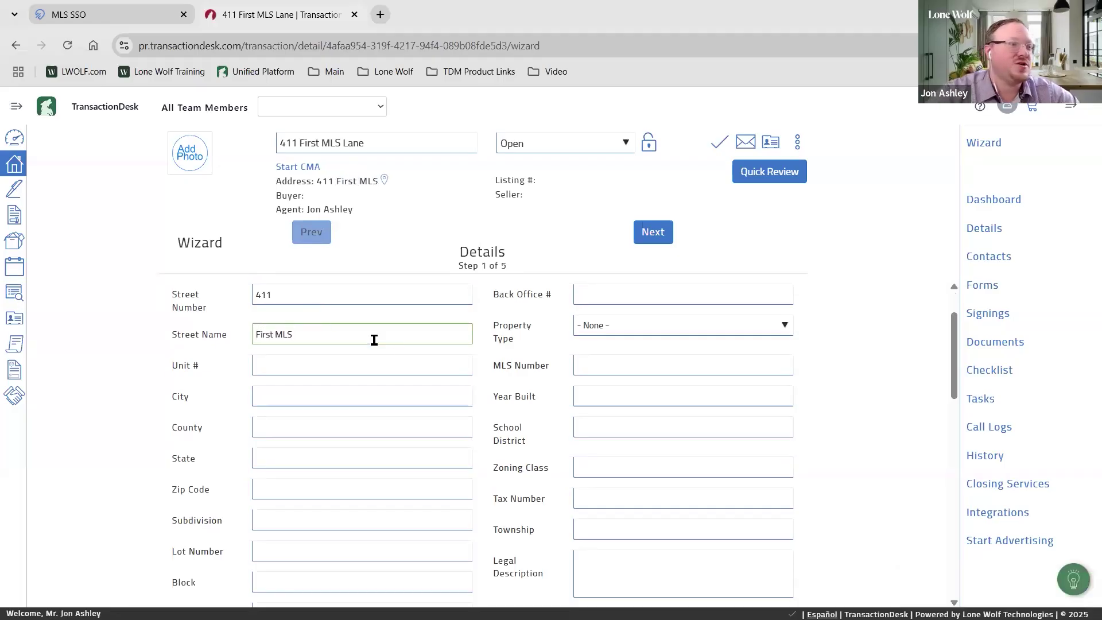
click(343, 395)
text(Atle)
text(nta)
key(Tab)
key(Tab)
text(GA)
key(Tab)
text(11111)
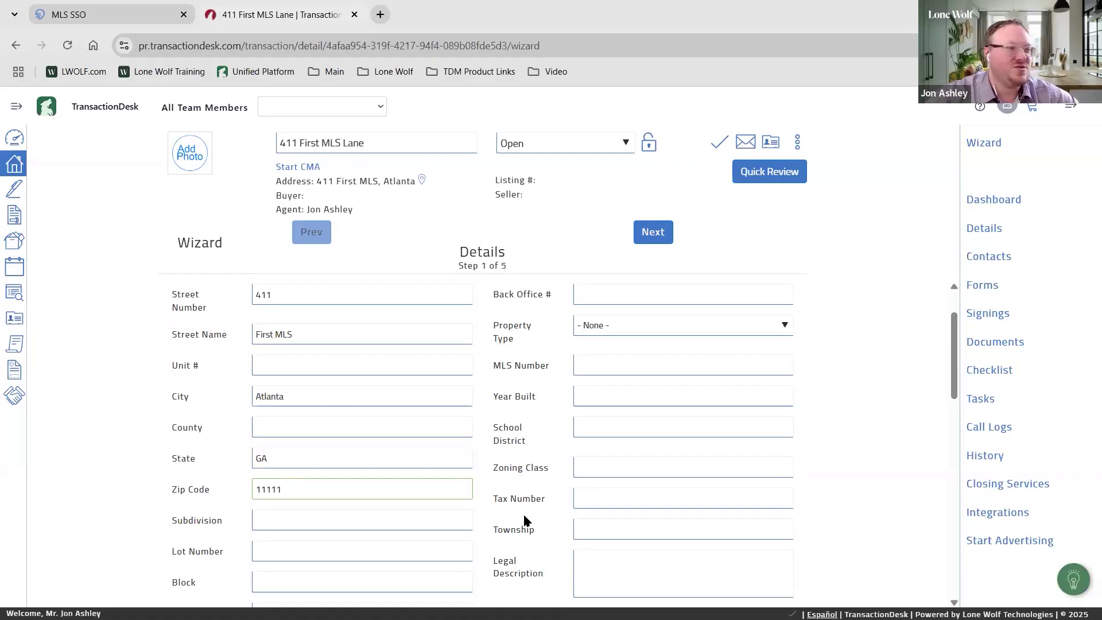
Set the property type to Residential and the year built to 1970
scroll(525, 520, up, 1)
click(626, 388)
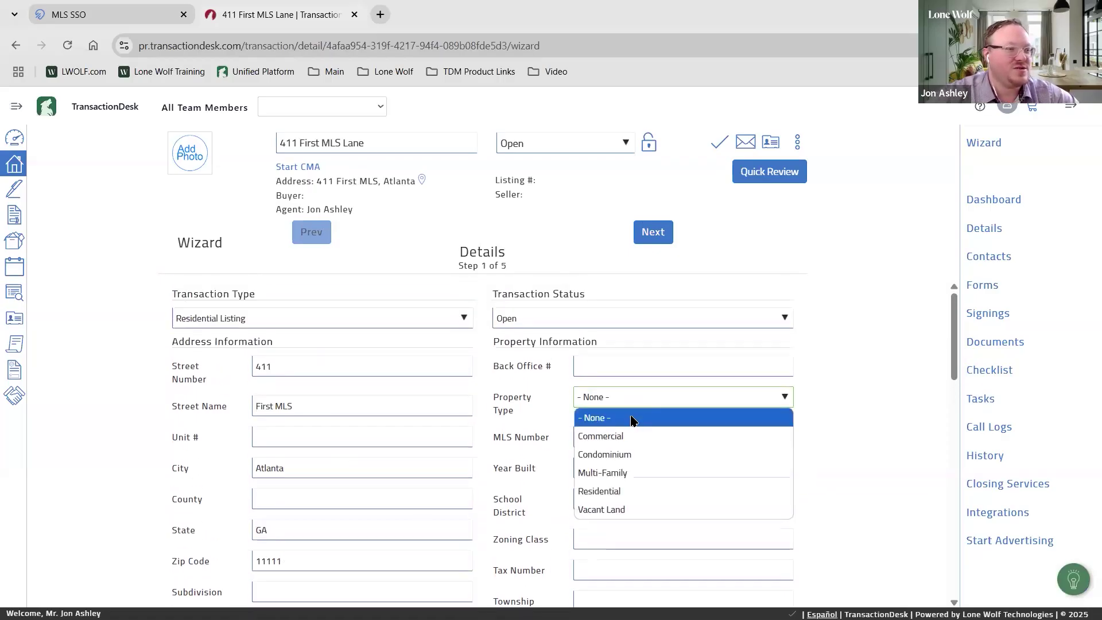
click(629, 493)
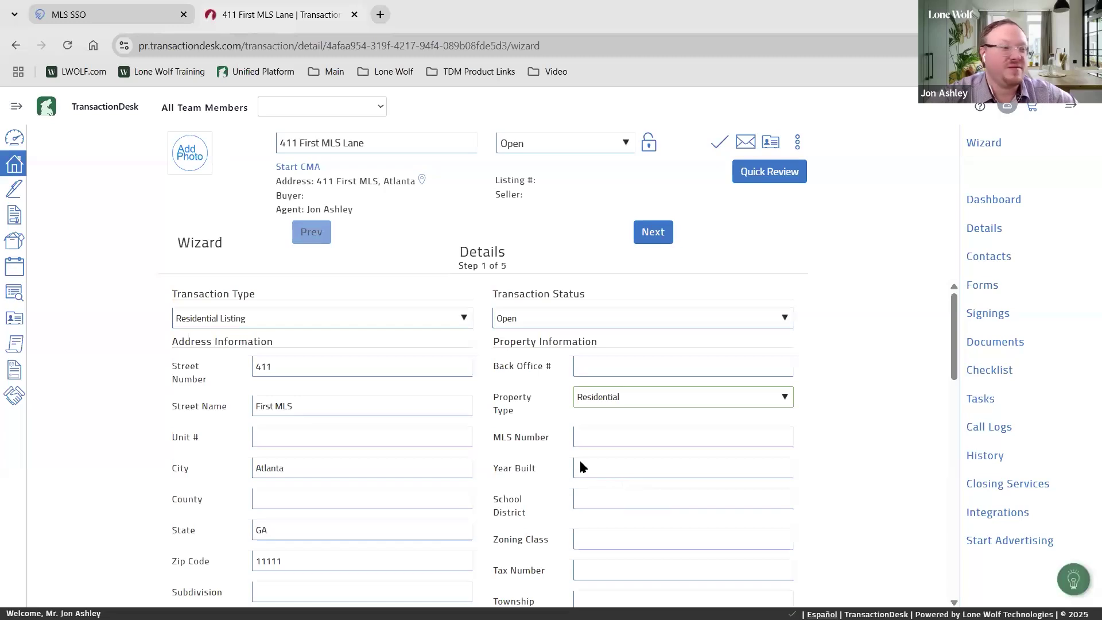
scroll(562, 436, down, 1)
click(584, 395)
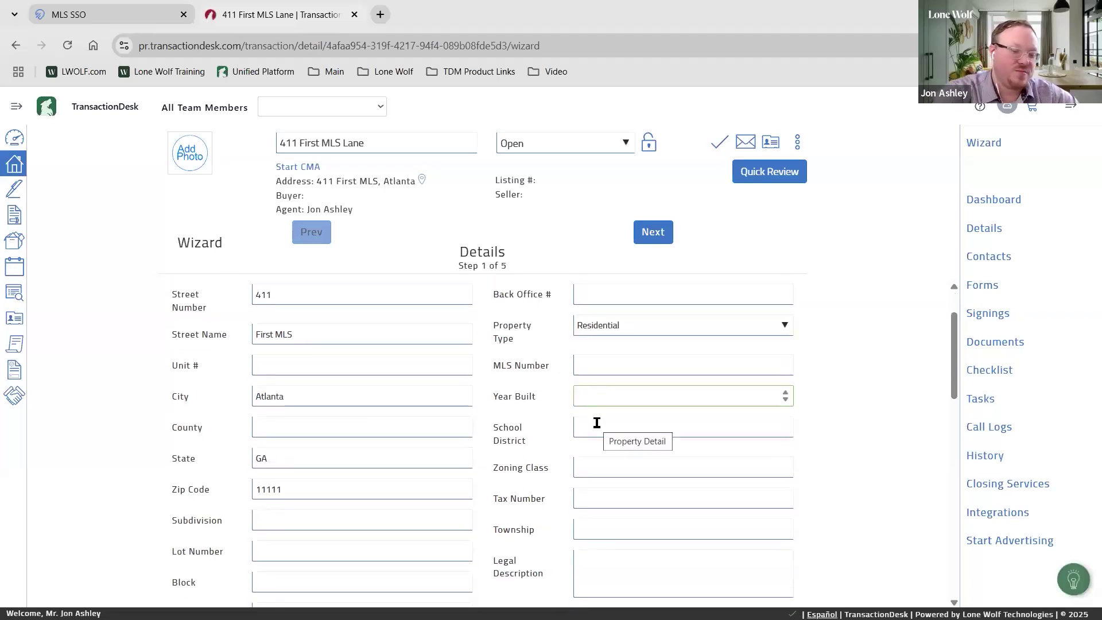
text(1970)
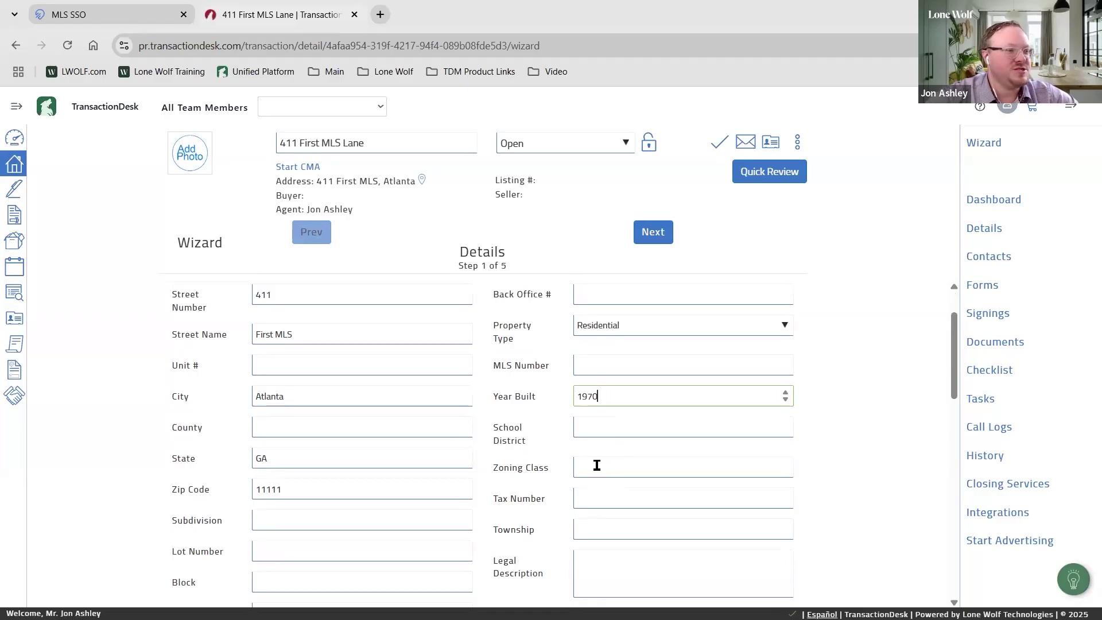
Enter a list price of 475000 and keep the transaction status Open
scroll(595, 462, down, 1)
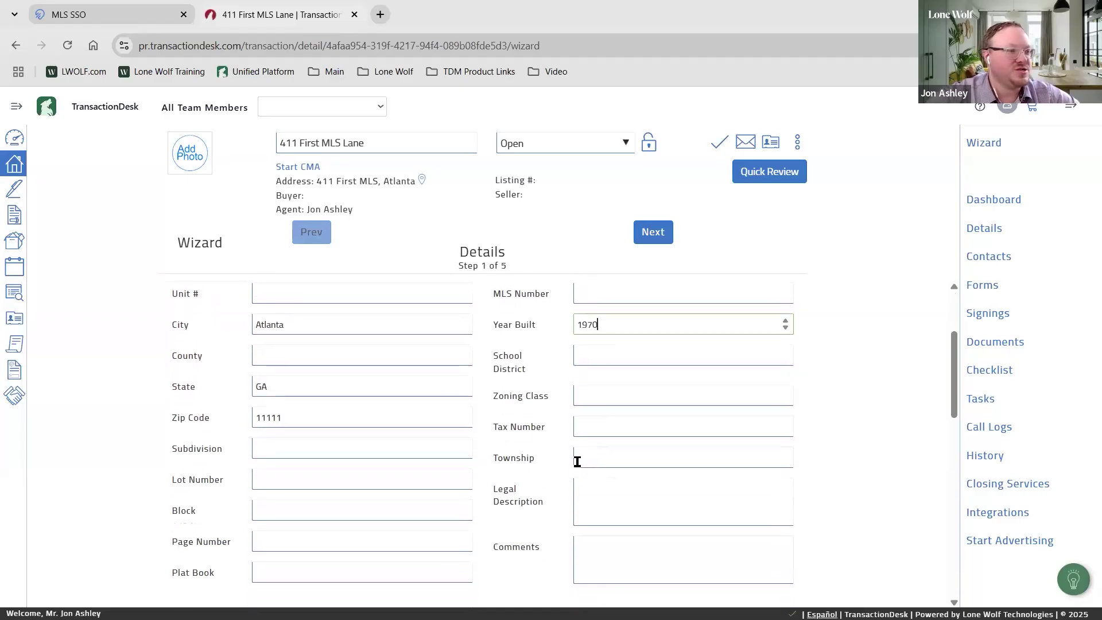
scroll(381, 453, down, 3)
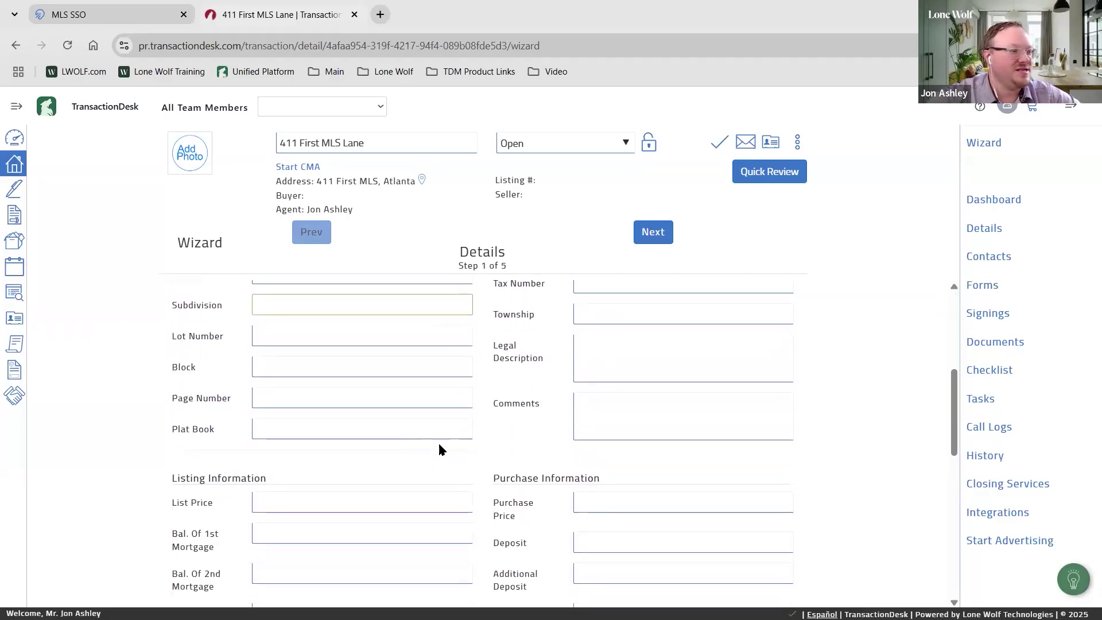
scroll(369, 406, down, 1)
click(331, 360)
text(47)
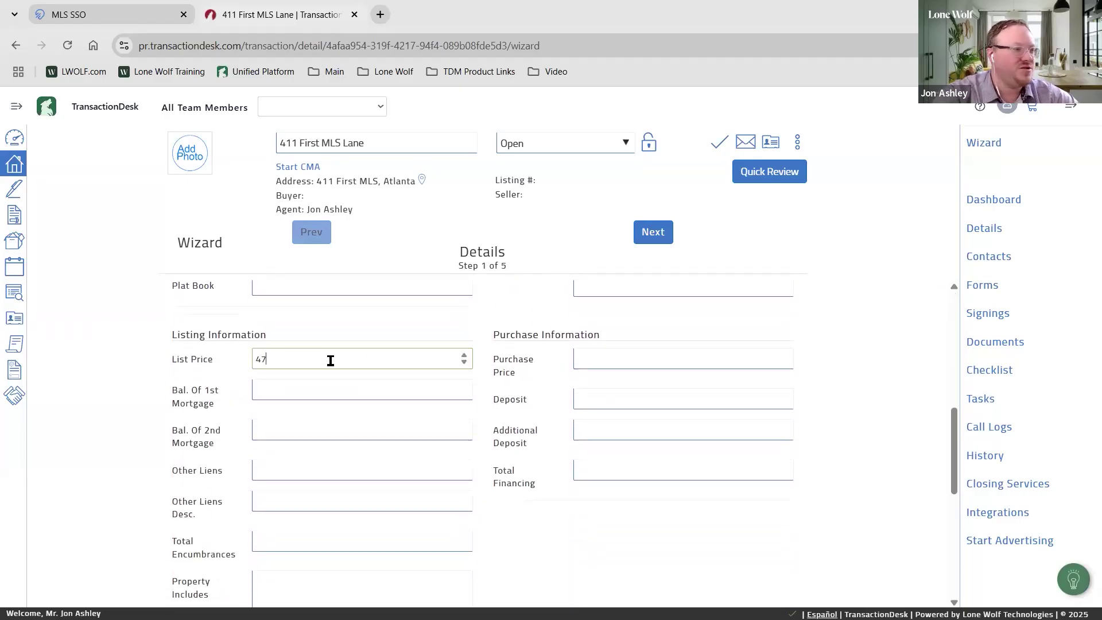
text(5000)
click(348, 398)
scroll(515, 466, up, 6)
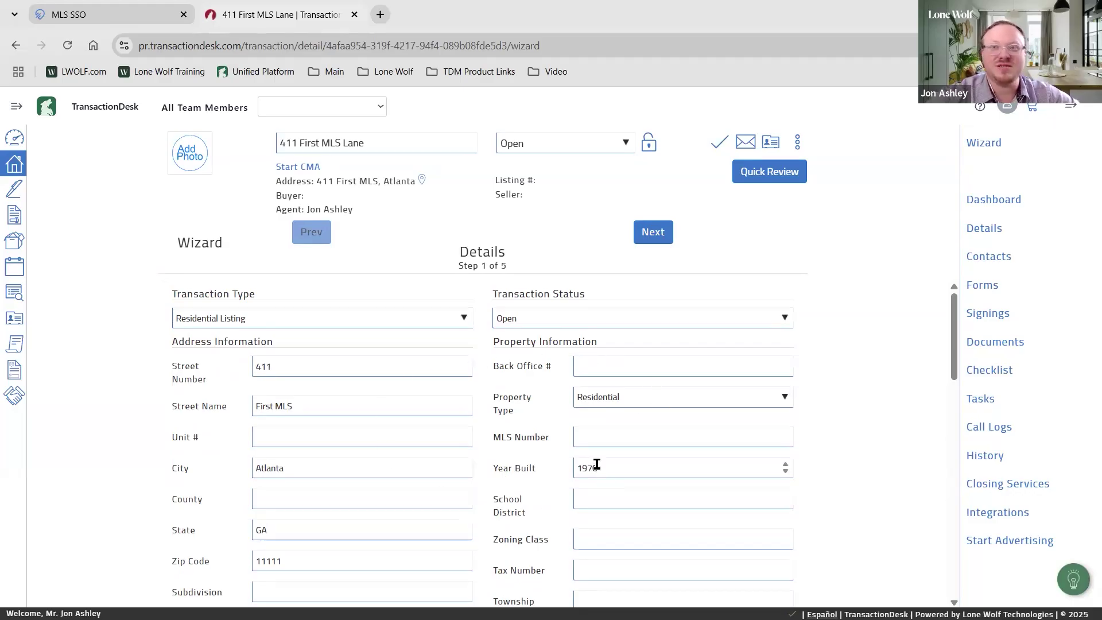
click(539, 327)
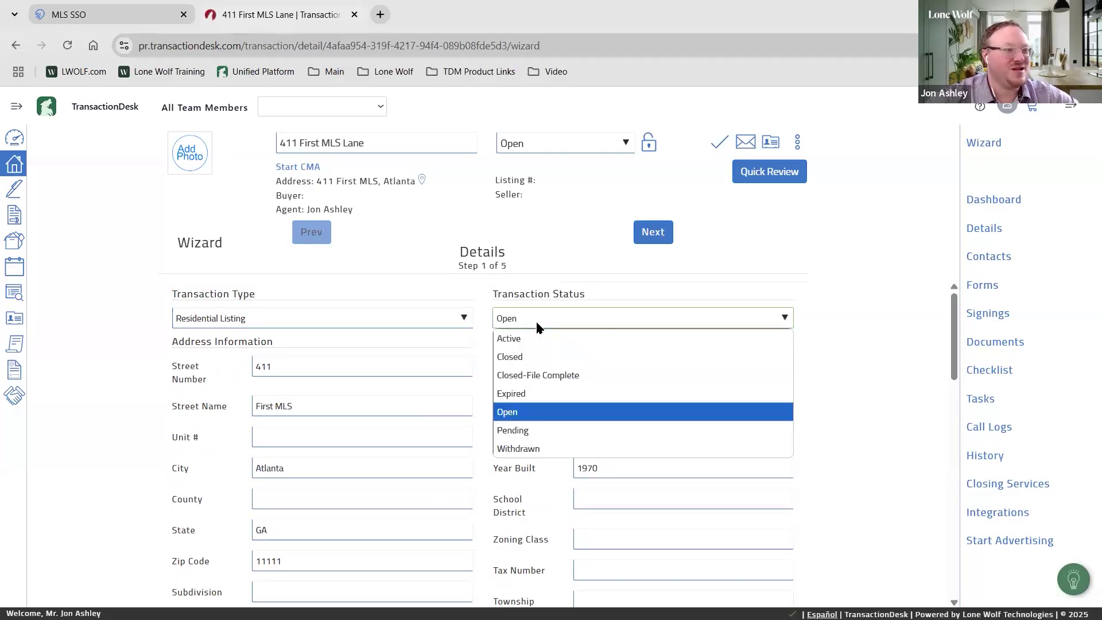
click(851, 247)
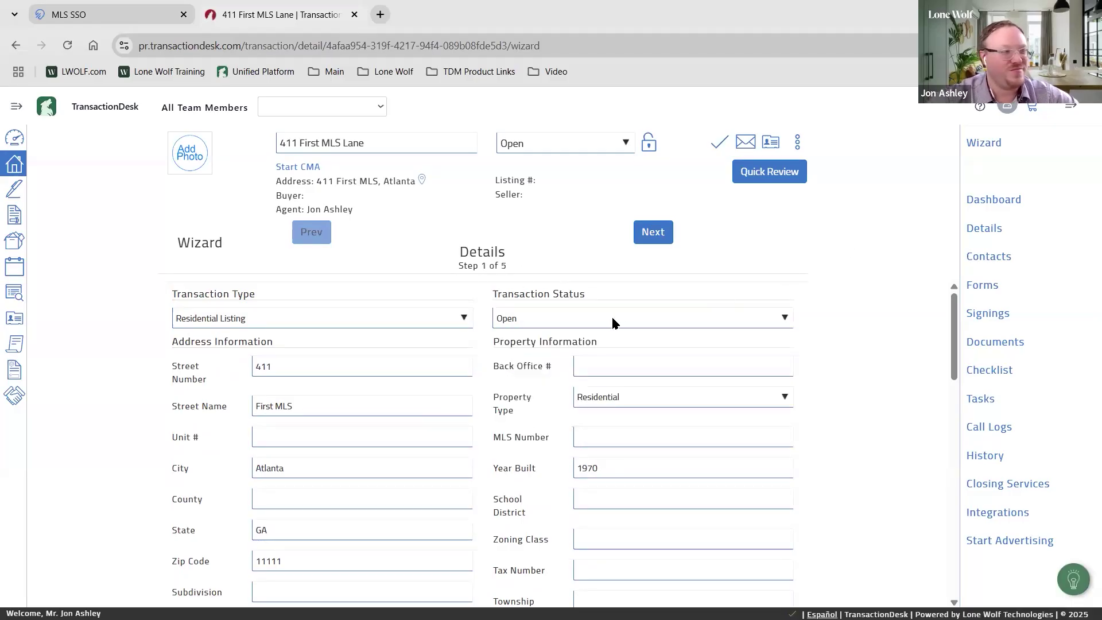
Set the List Date to April 13, 2025, then continue to the Contacts step
click(655, 235)
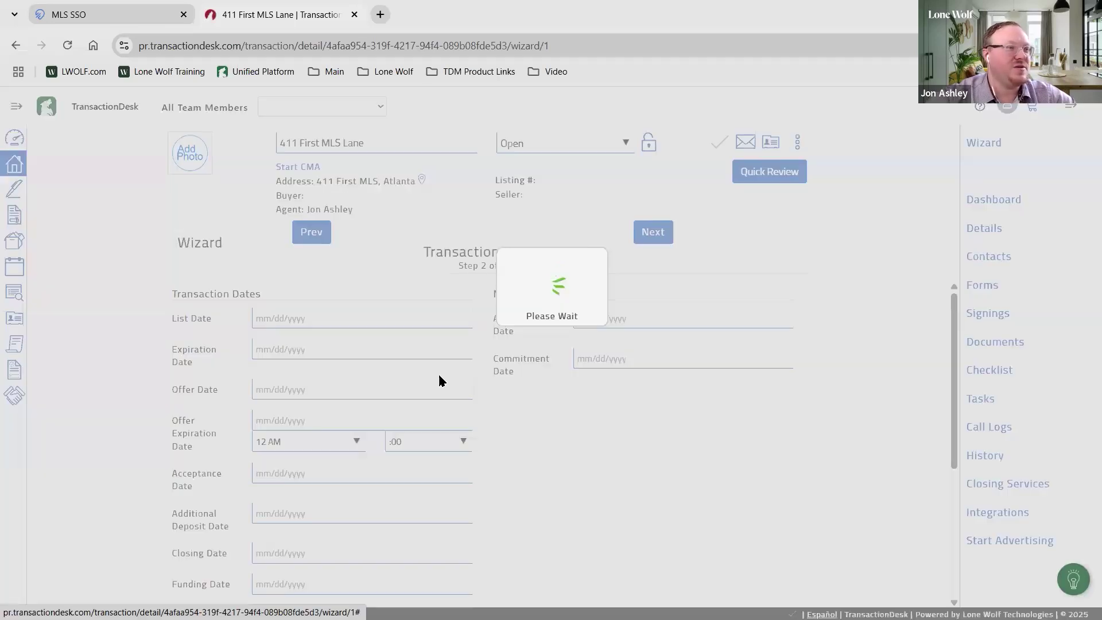
click(346, 313)
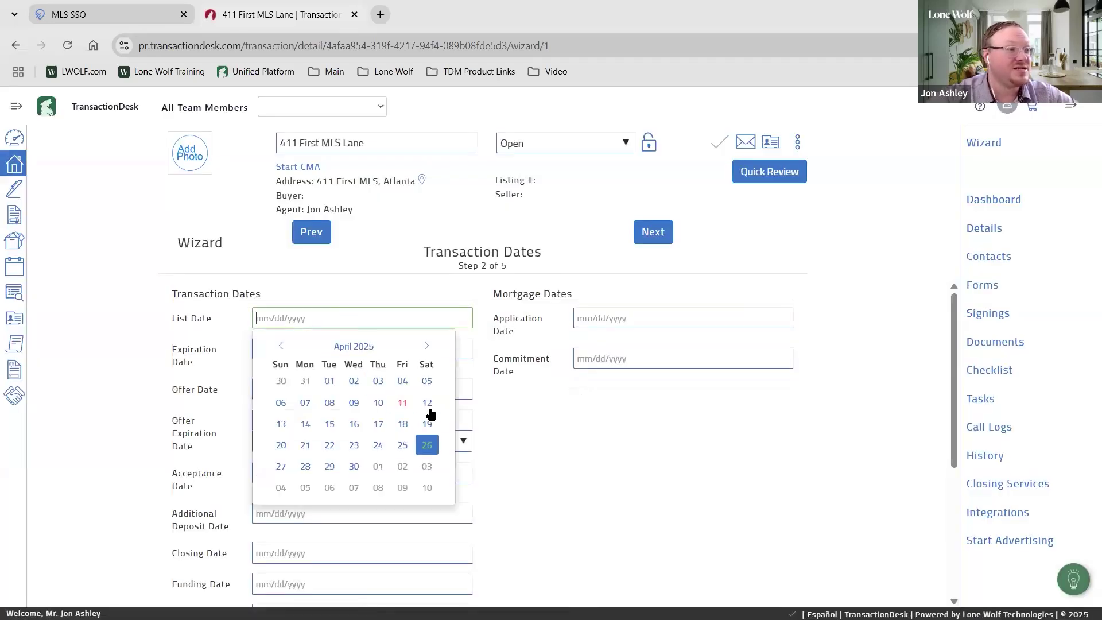
click(281, 423)
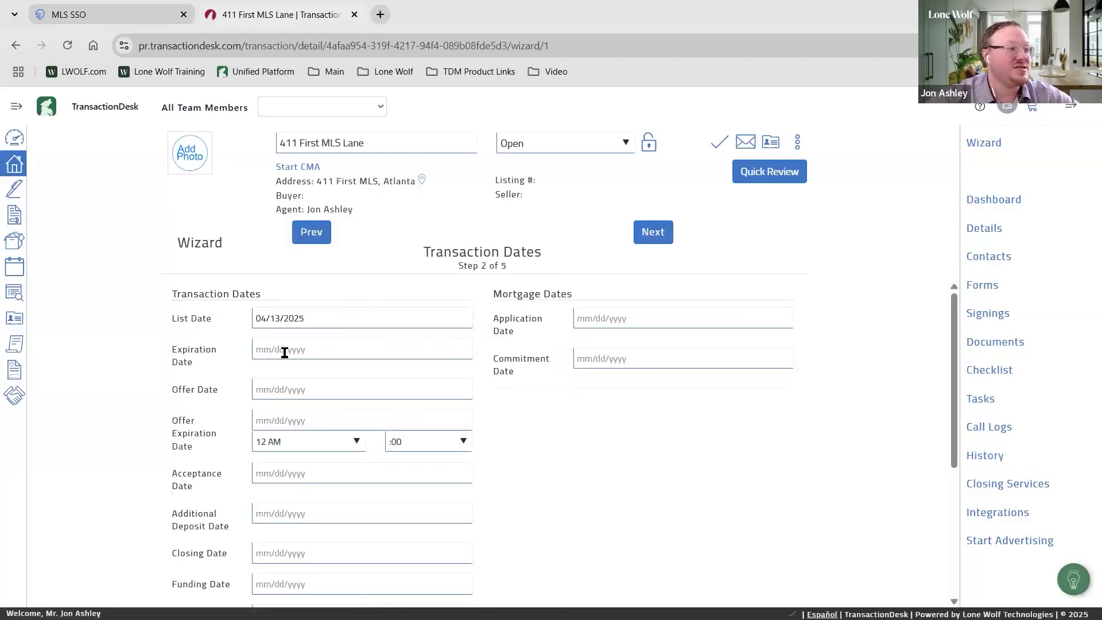
scroll(402, 413, down, 3)
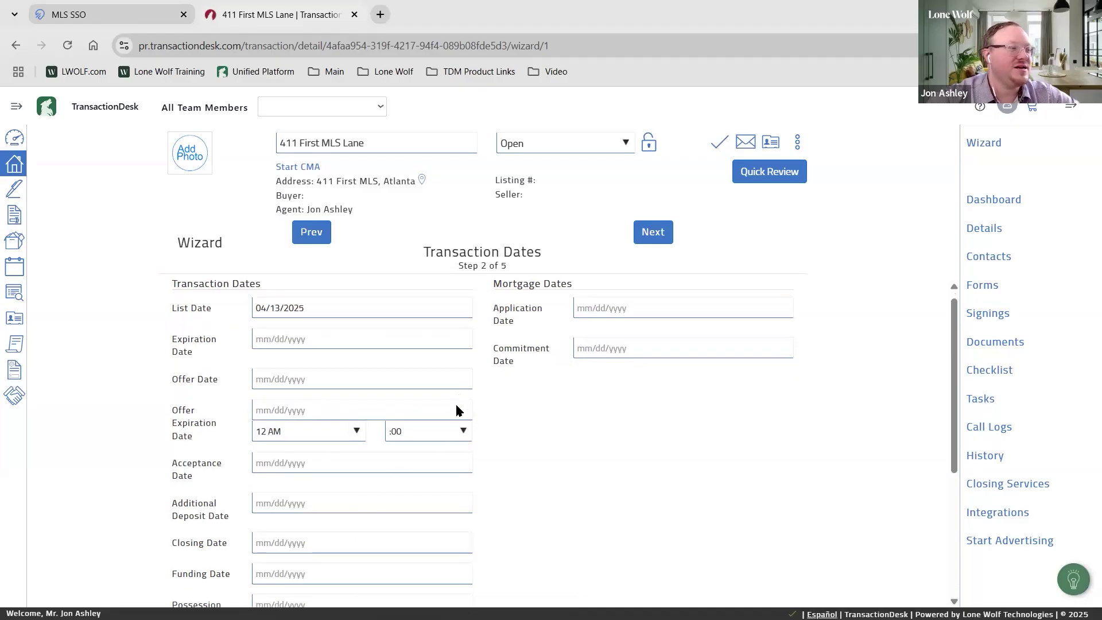
scroll(368, 418, up, 3)
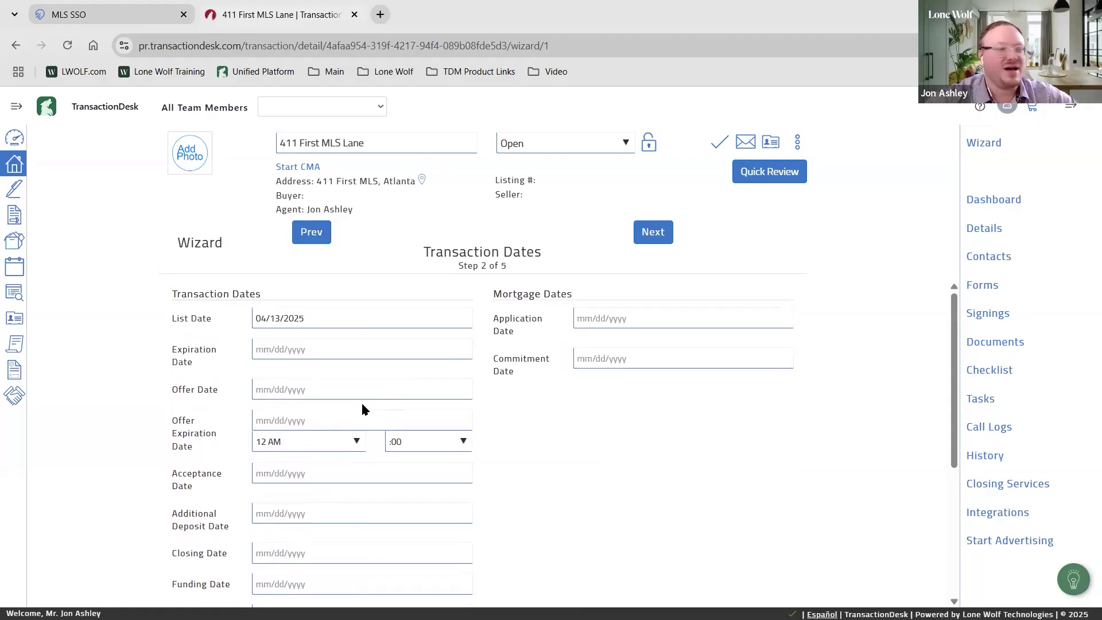
click(276, 390)
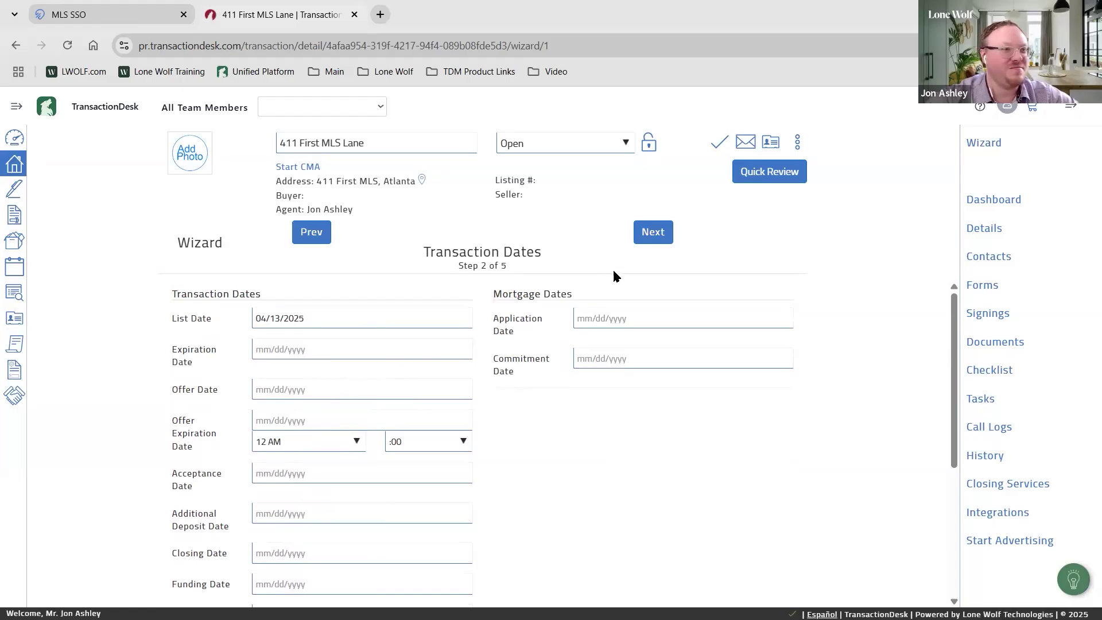
click(647, 237)
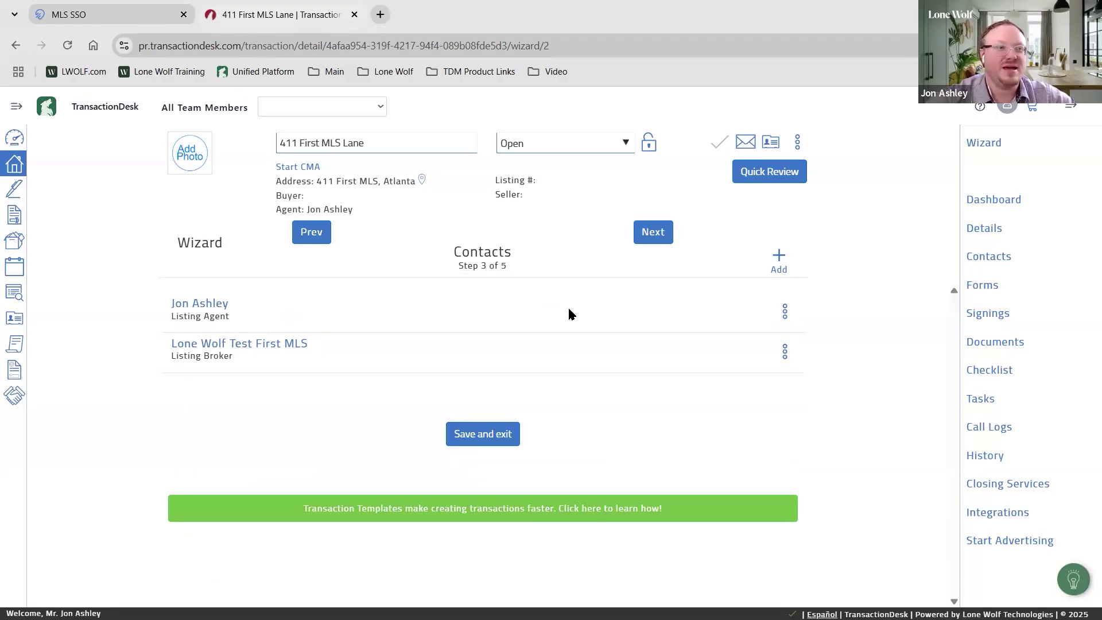
Create a new Seller transaction contact and enter the seller's first and last name
click(781, 256)
click(781, 256)
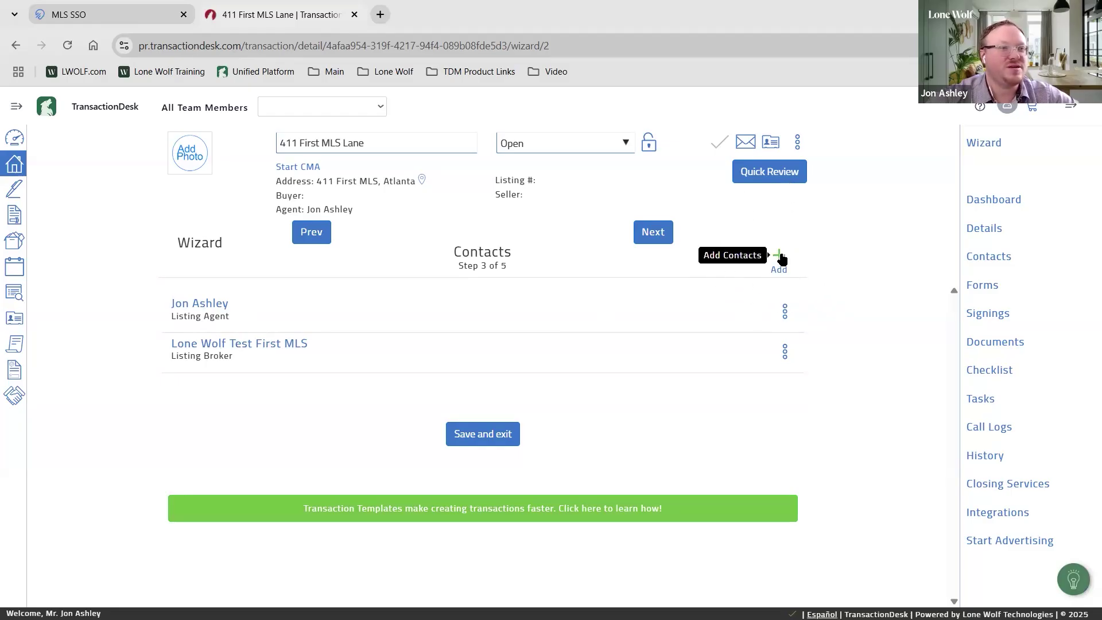
click(698, 164)
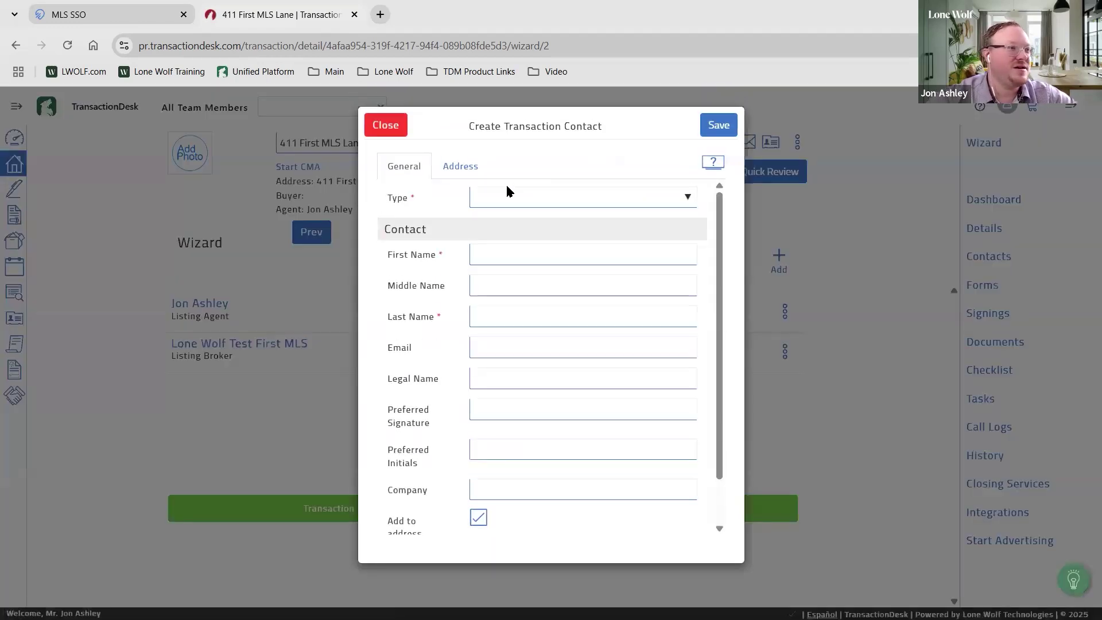
click(507, 192)
click(518, 438)
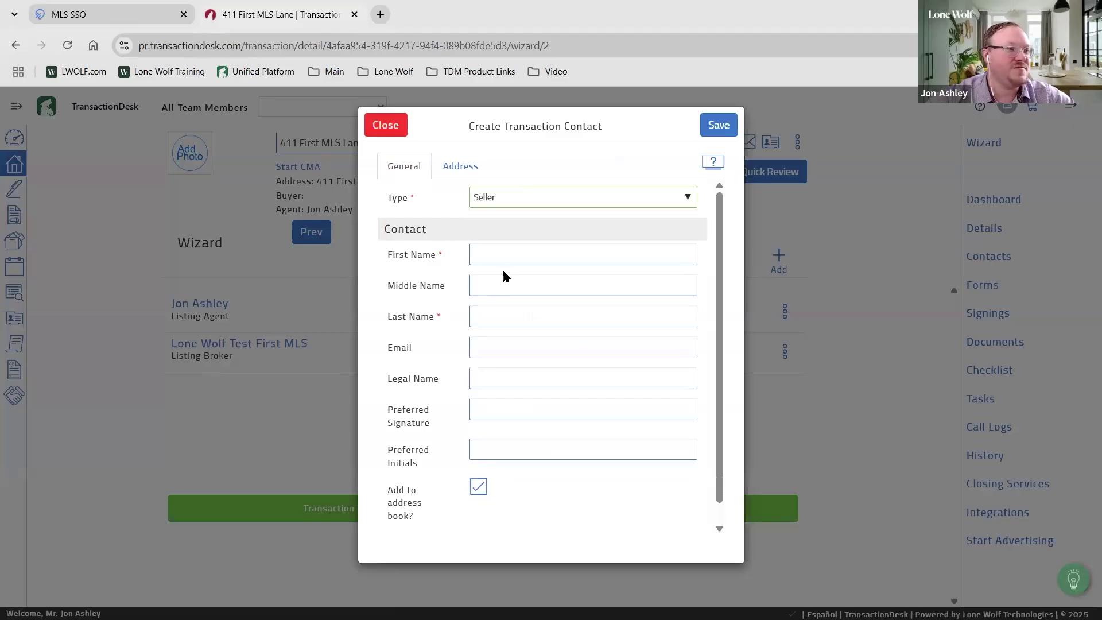
click(505, 261)
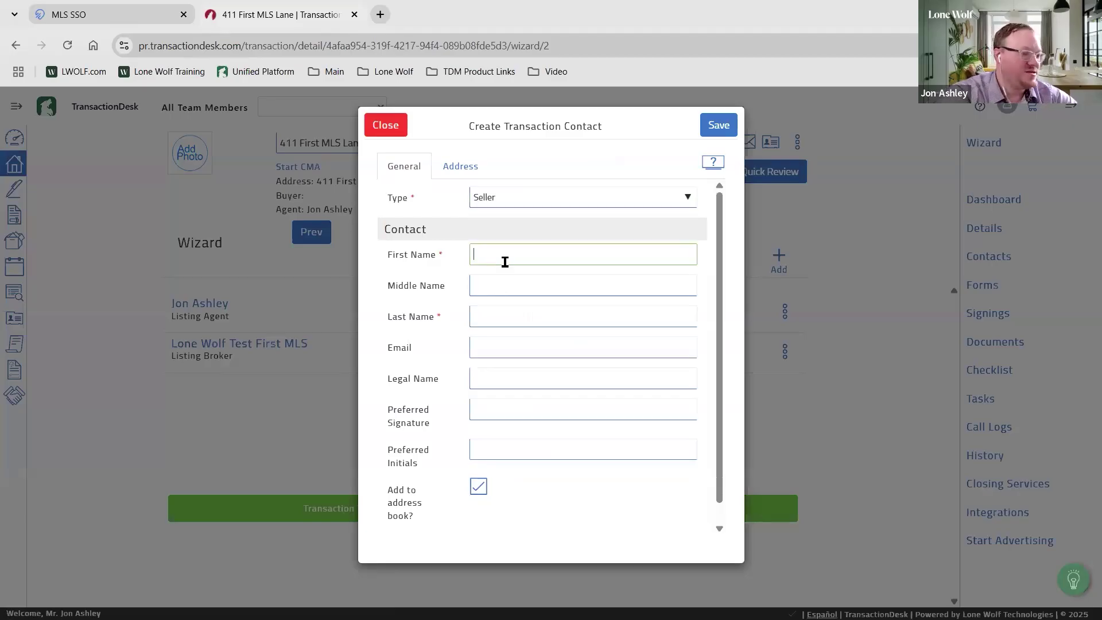
key(Tab)
key(Tab)
Add the seller's e-mail, use the property address, and save the contact
click(548, 357)
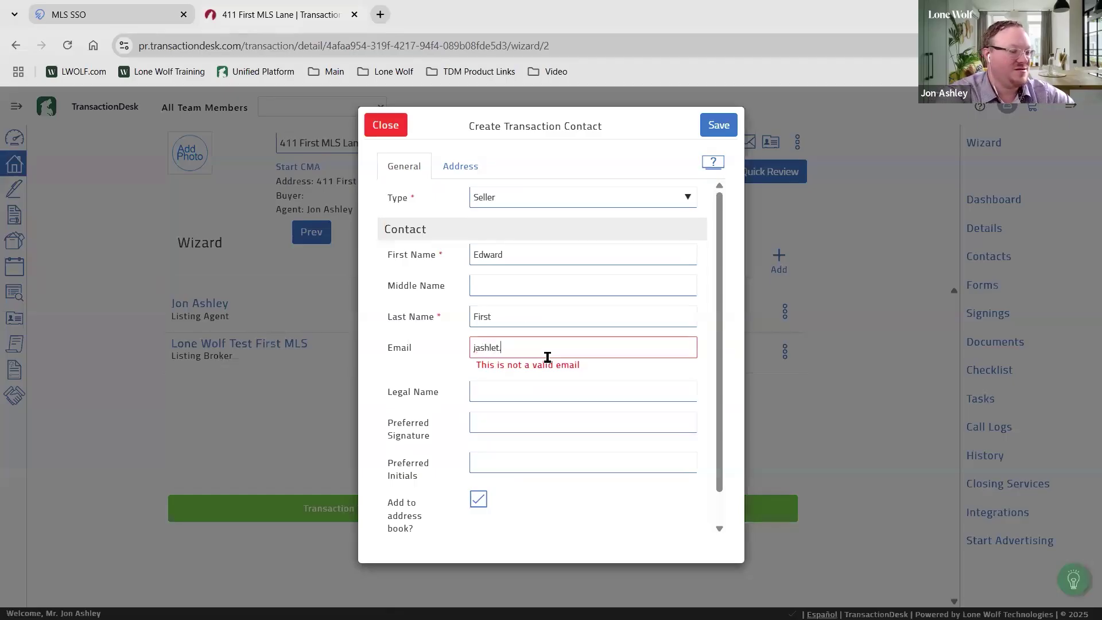
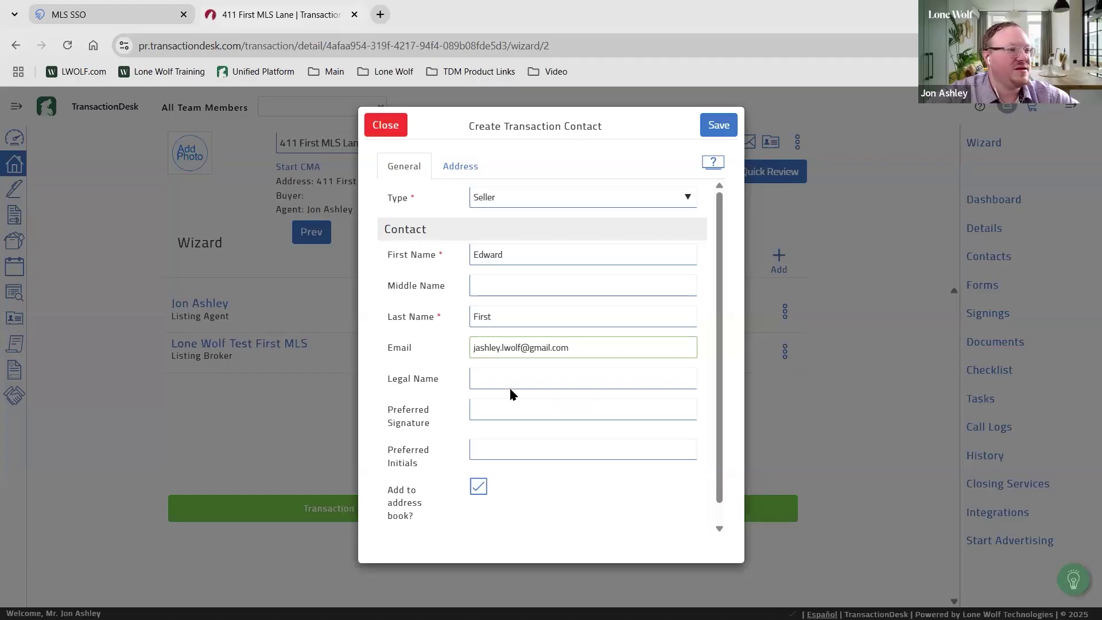
click(479, 487)
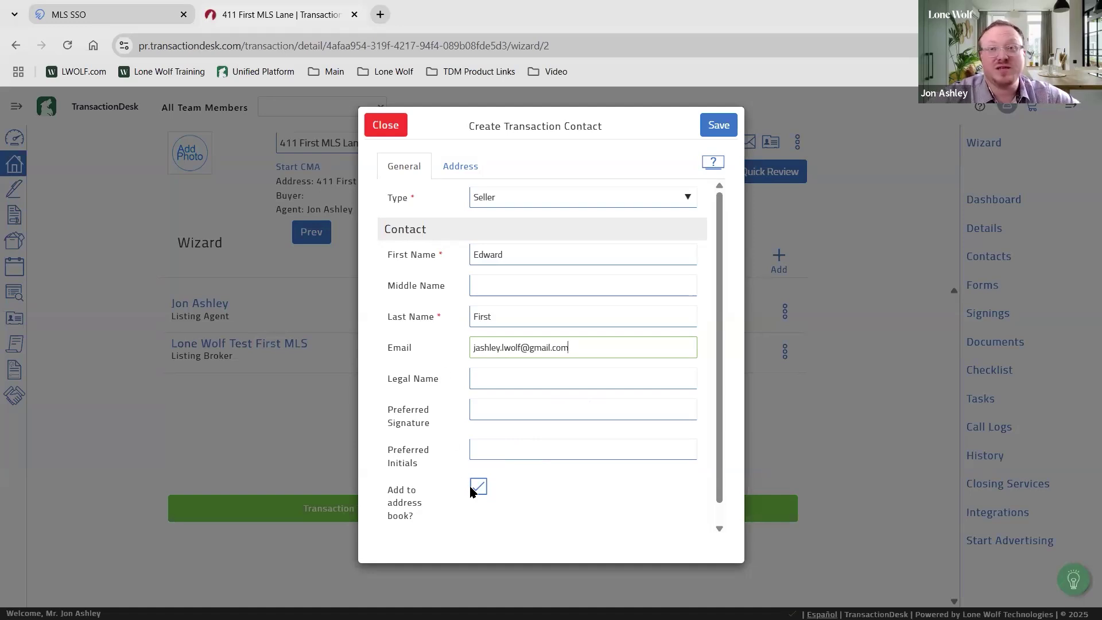
click(466, 167)
click(522, 195)
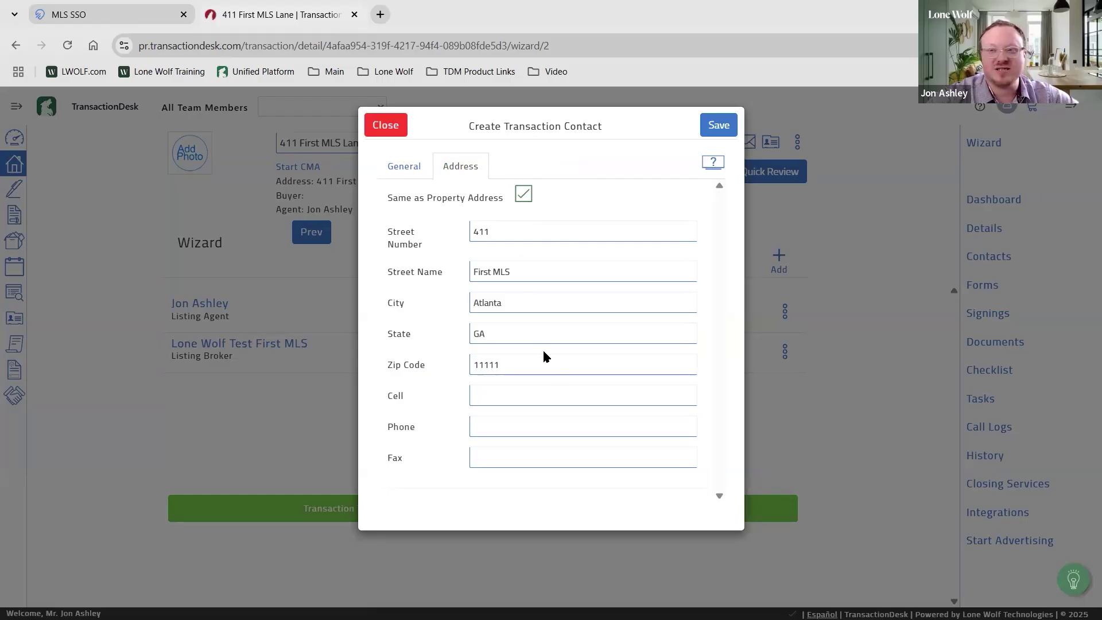
click(524, 194)
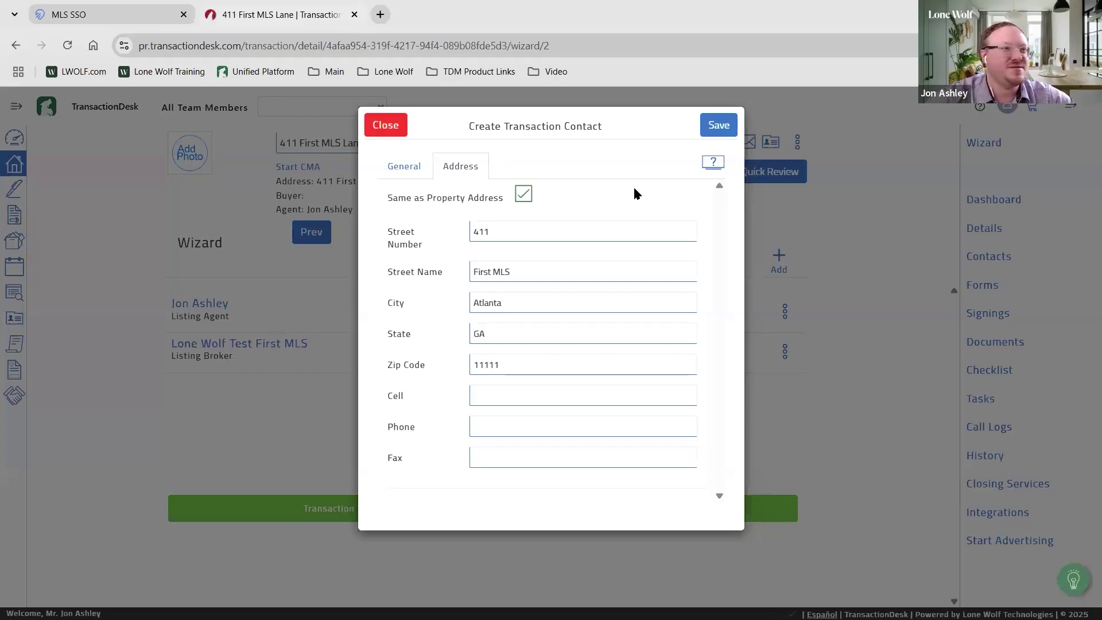
click(718, 126)
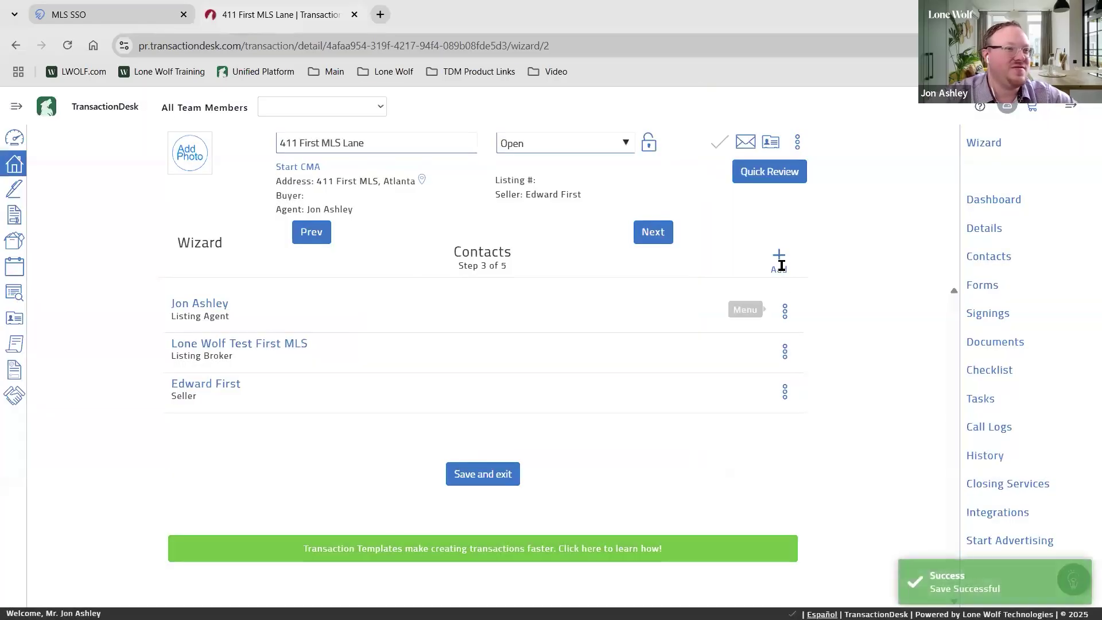
click(779, 259)
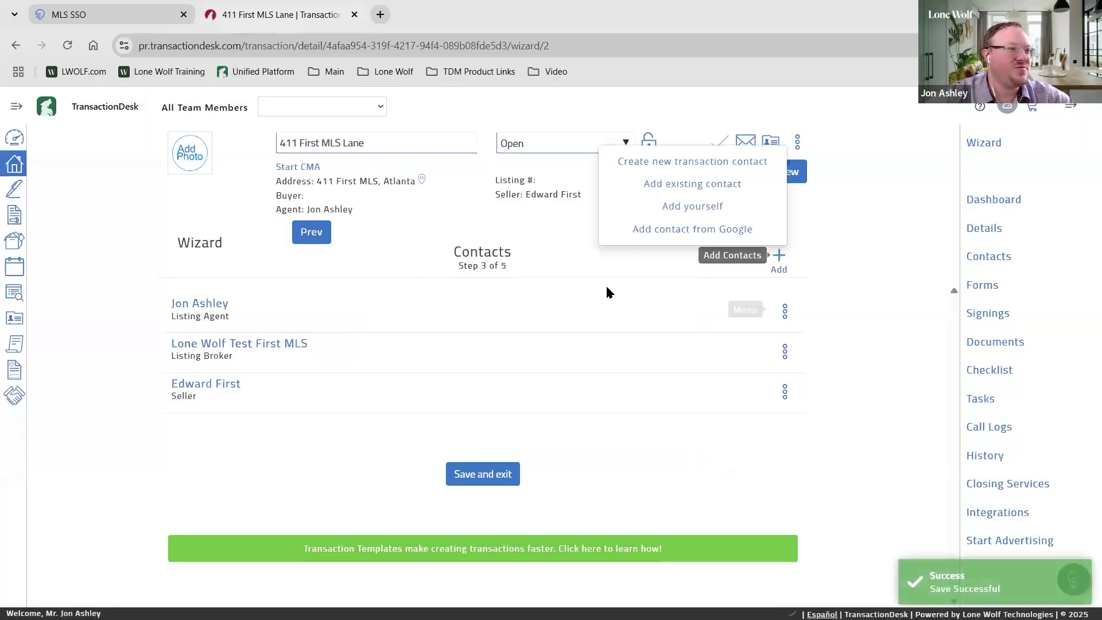
Create a second Seller transaction contact and fill in its first and last name
click(688, 163)
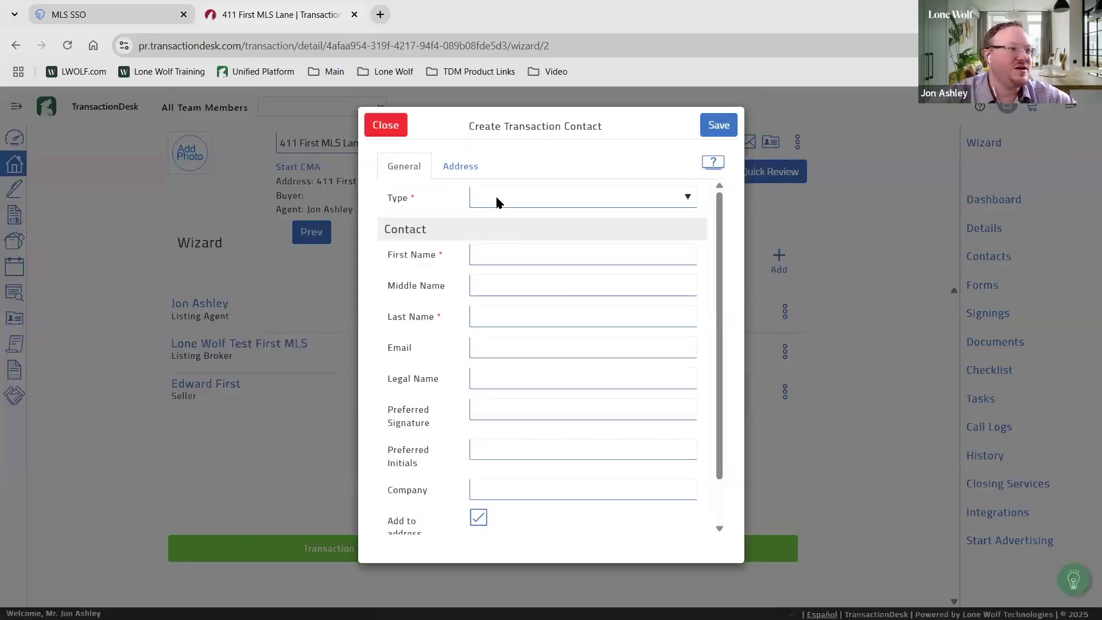
click(498, 198)
click(531, 438)
click(499, 257)
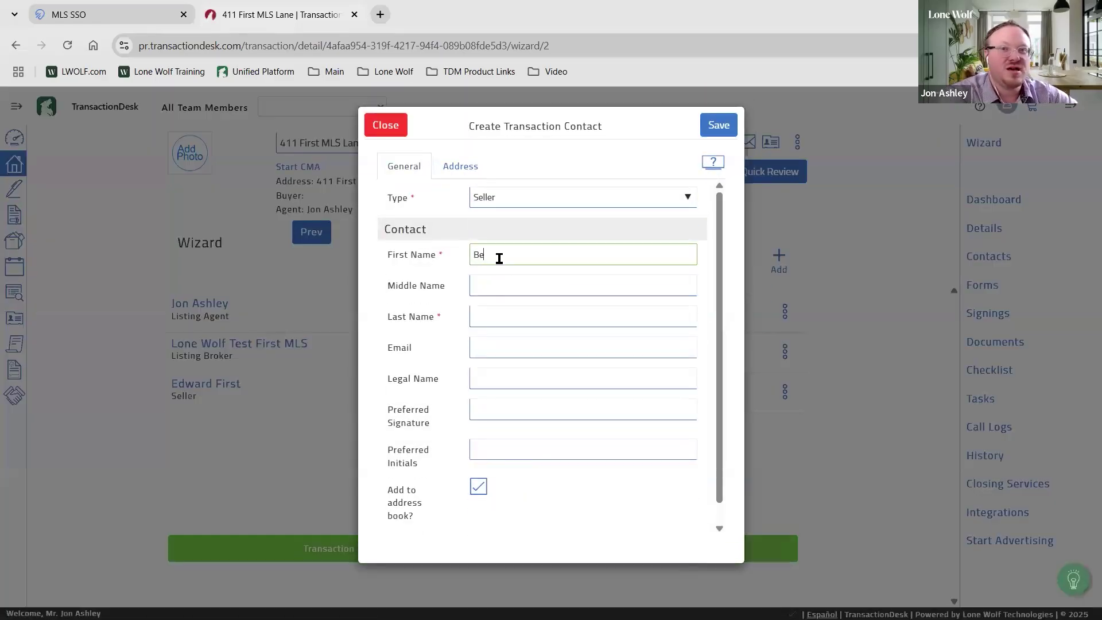
key(Tab)
key(Tab)
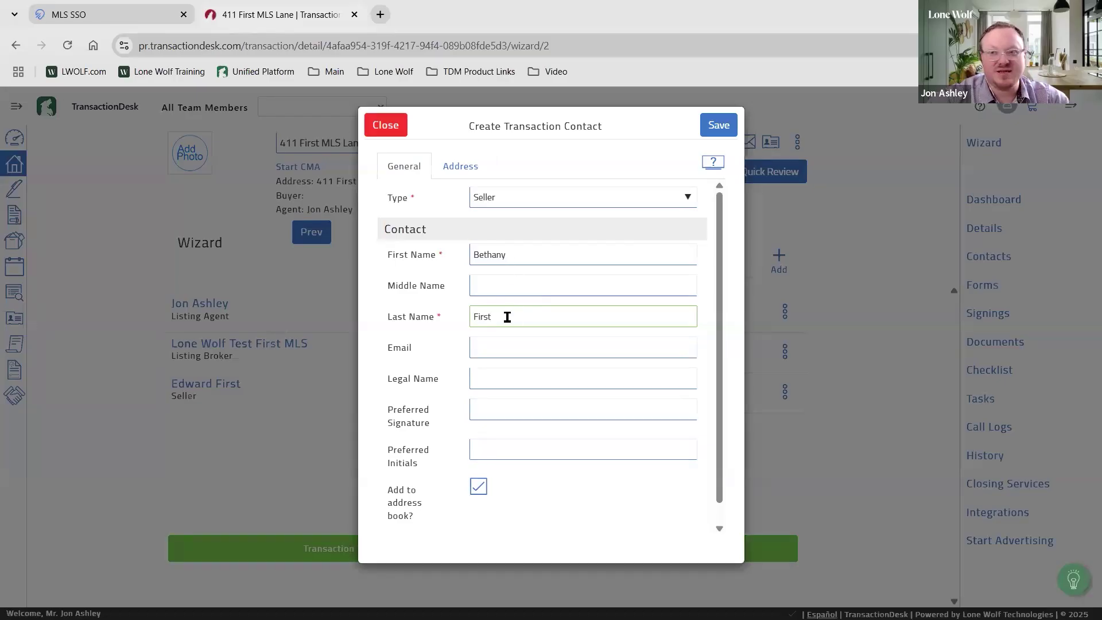
key(ctrl)
key(ctrl)
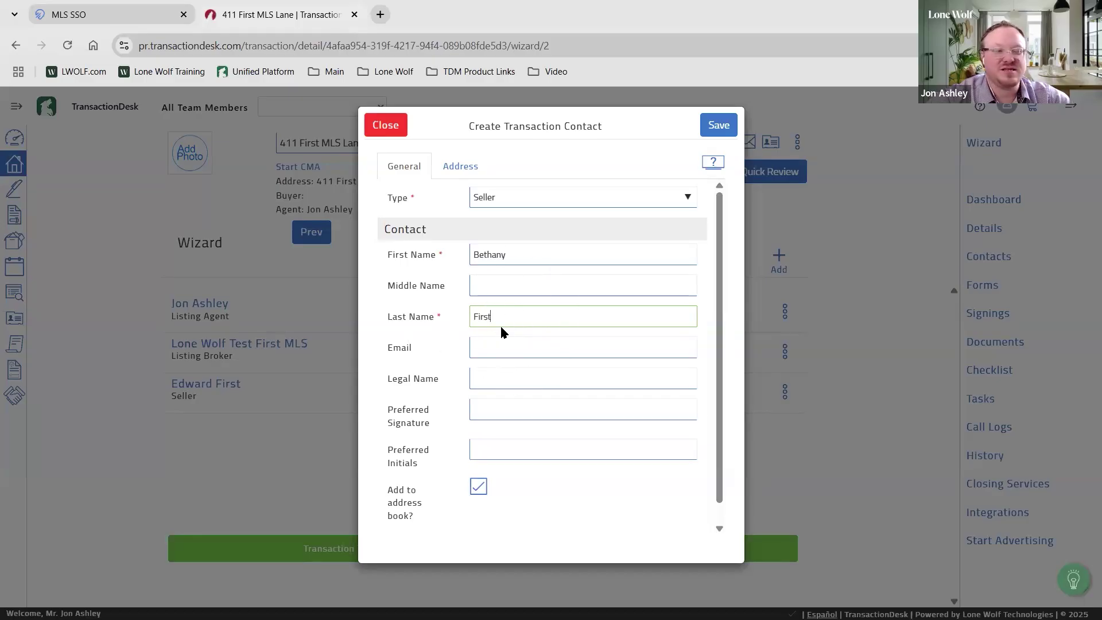
key(ctrl)
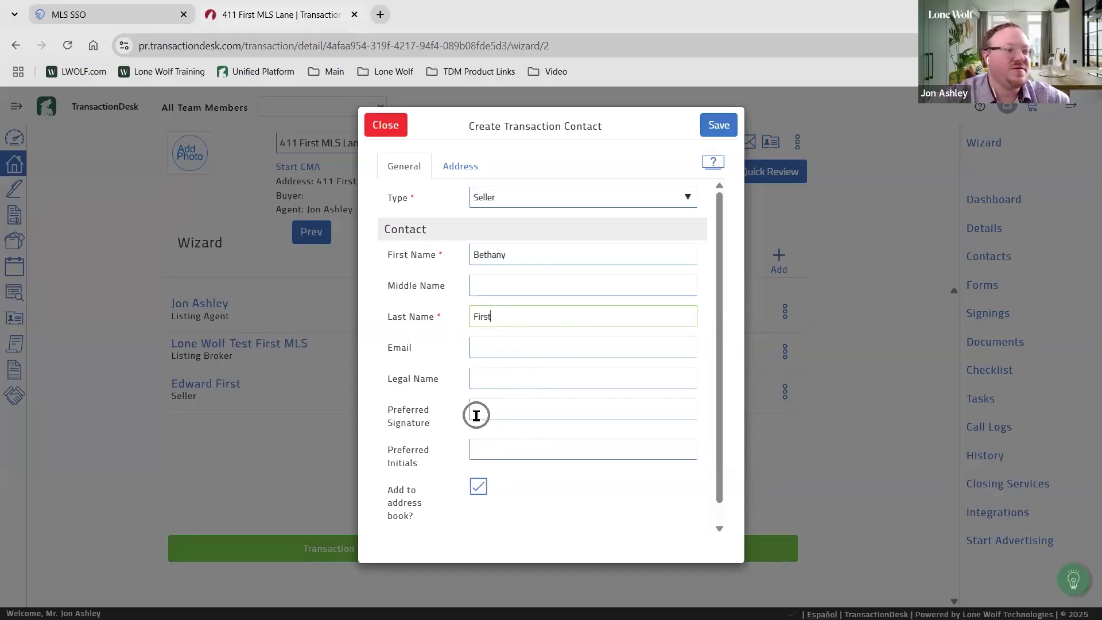
key(ctrl)
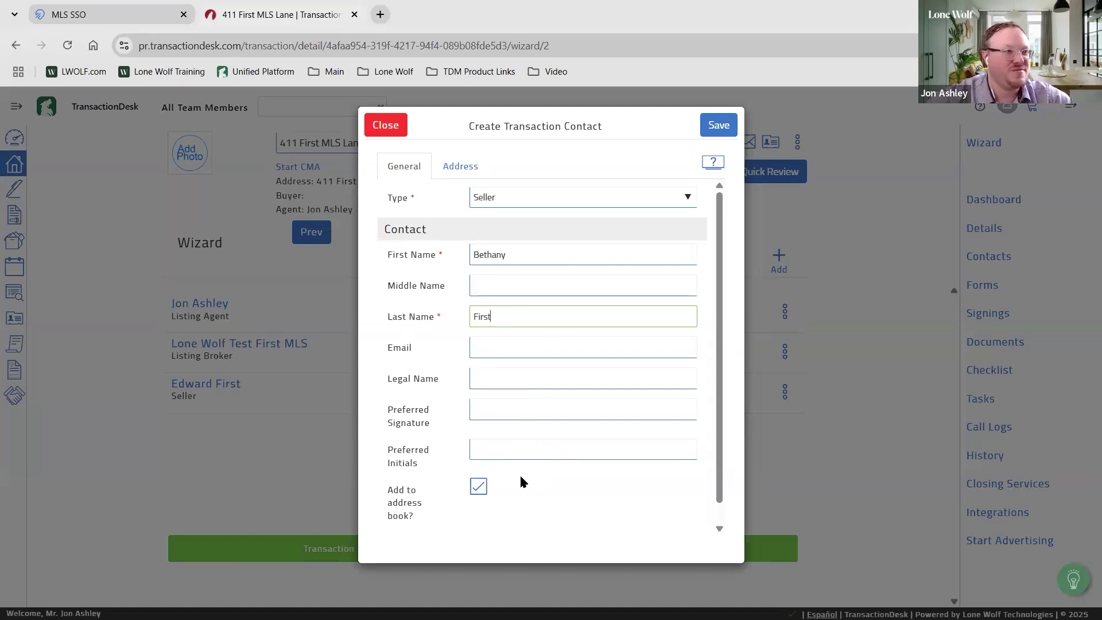
Confirm the second seller uses the property address and save the contact
click(449, 166)
click(523, 194)
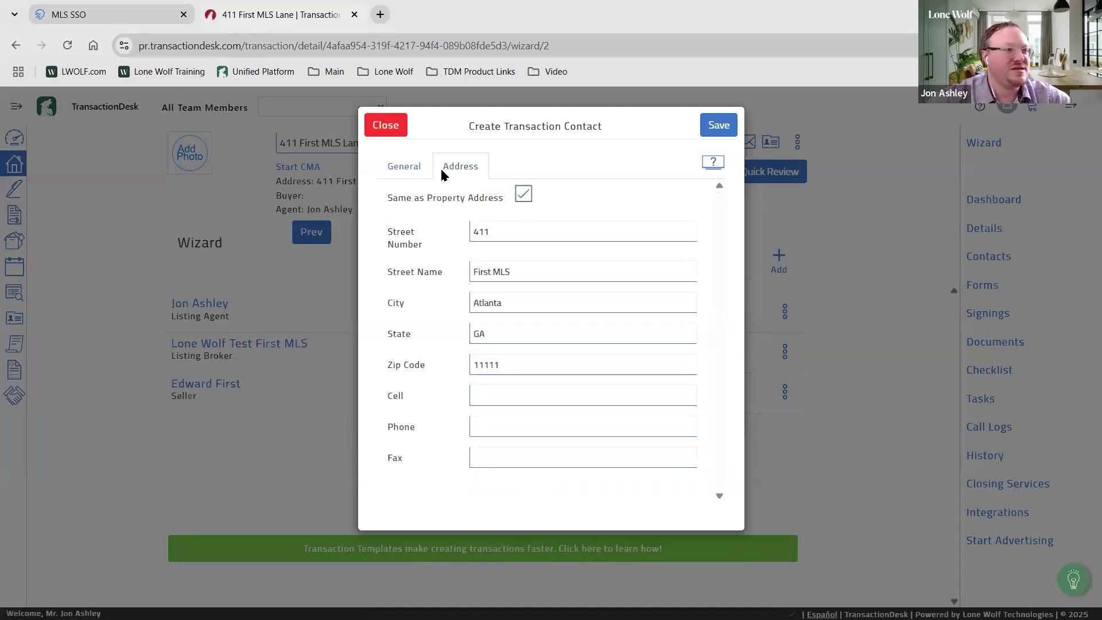
click(402, 167)
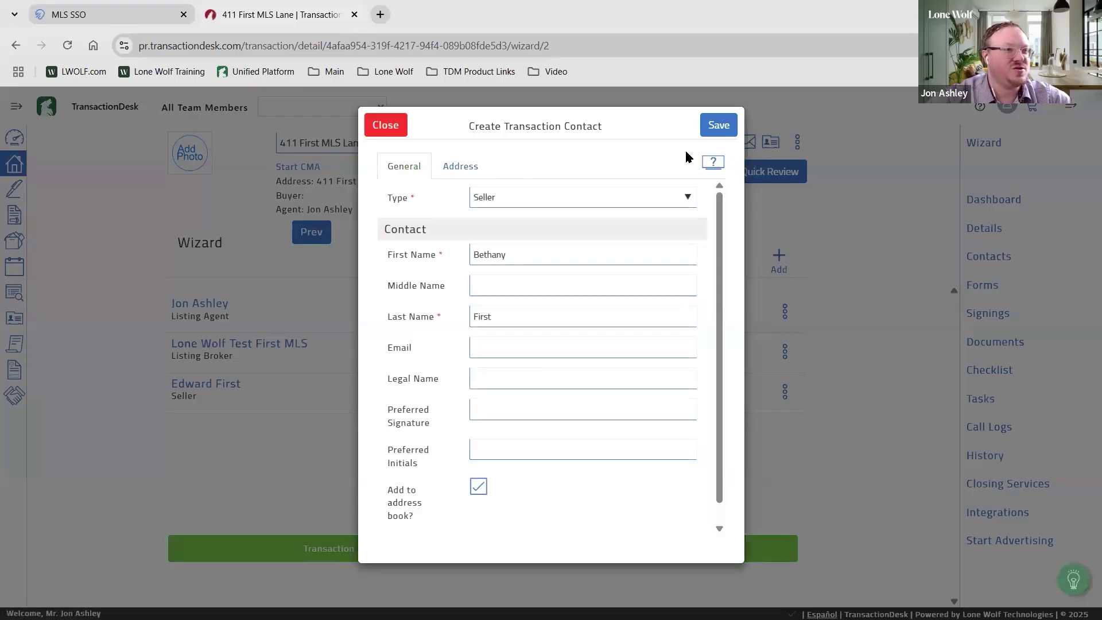
click(727, 126)
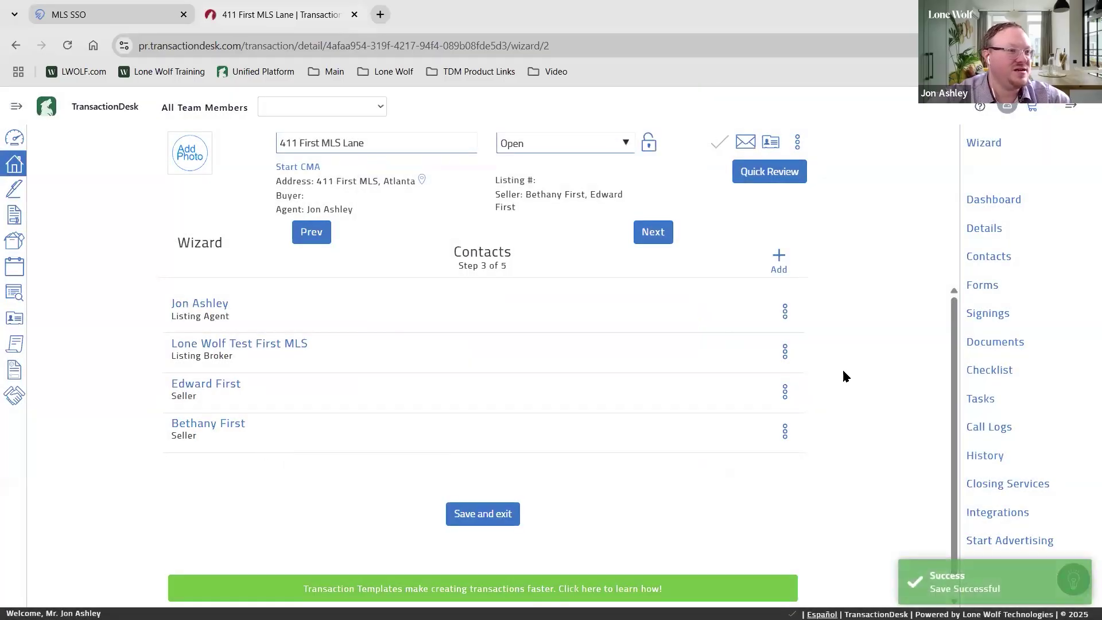
Continue from Contacts to the Forms step, step 4 of 5, which shows no forms
click(779, 256)
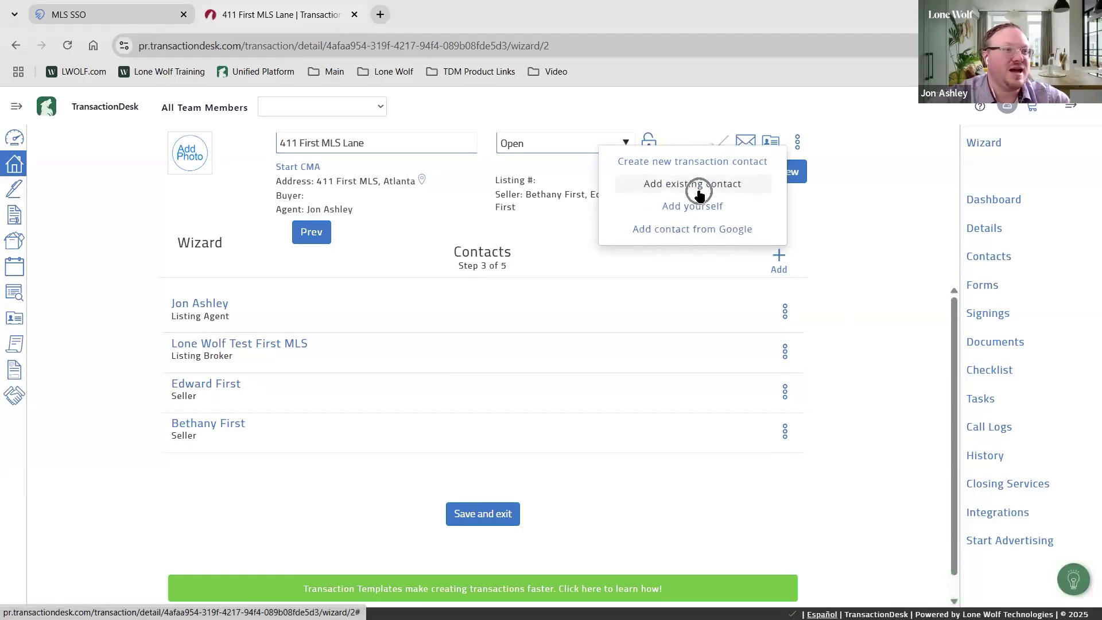
click(706, 236)
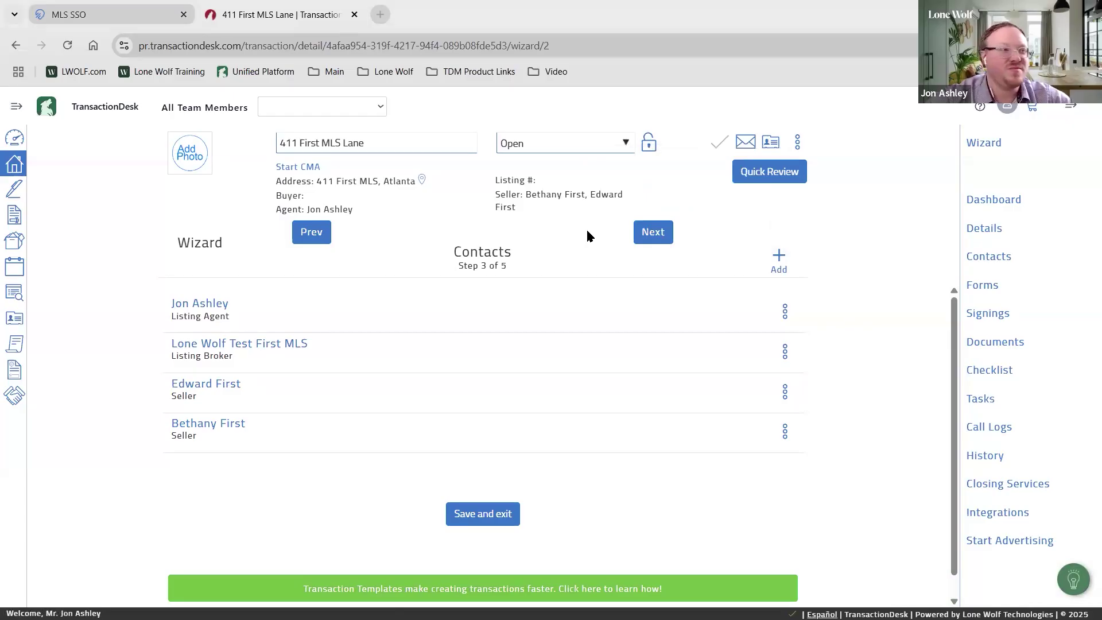
click(652, 231)
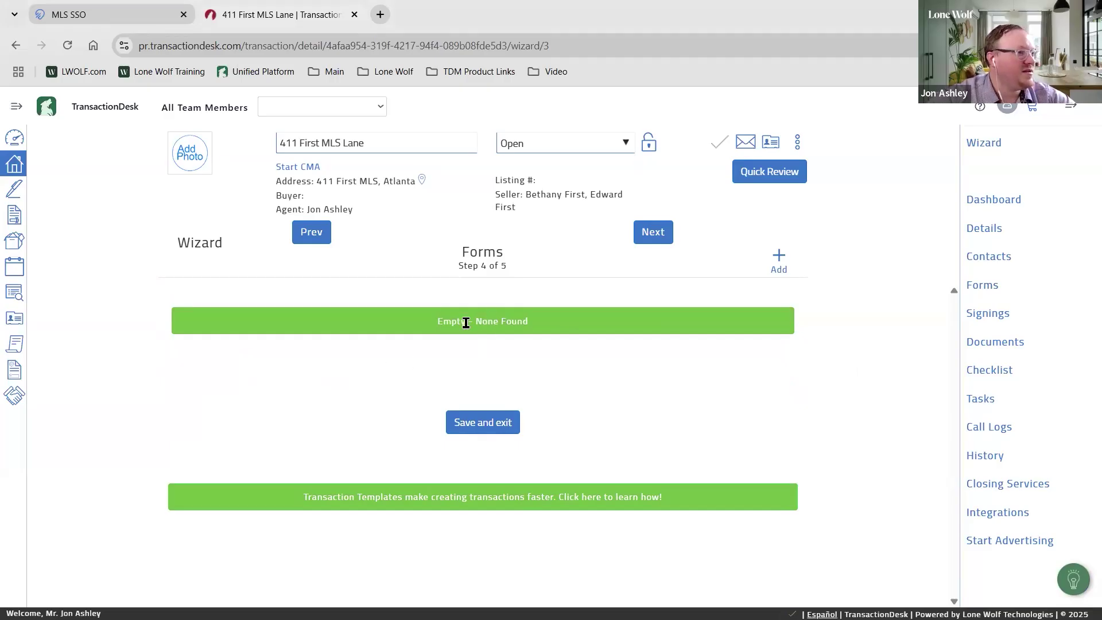
Open the Add forms library and browse the GAR Consumer Brochures folder
click(480, 266)
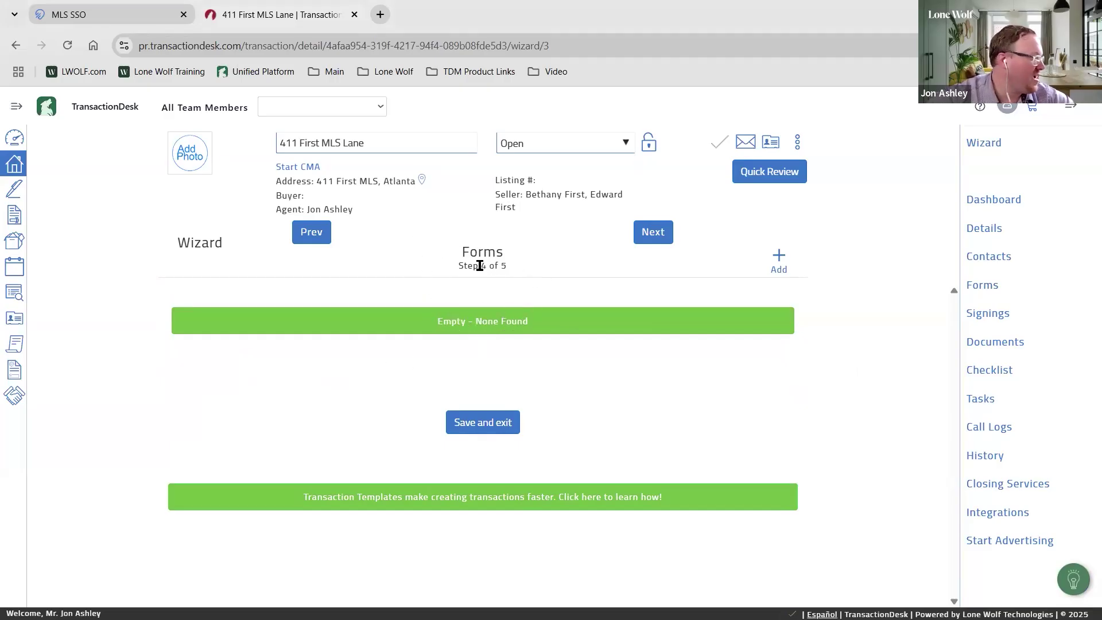
click(779, 260)
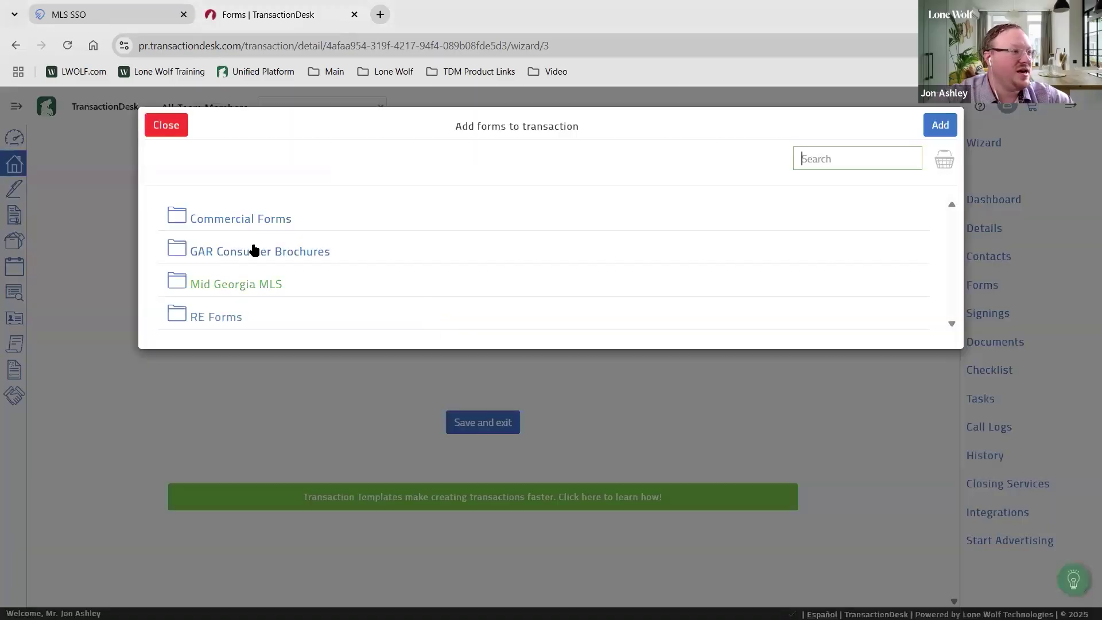
click(255, 253)
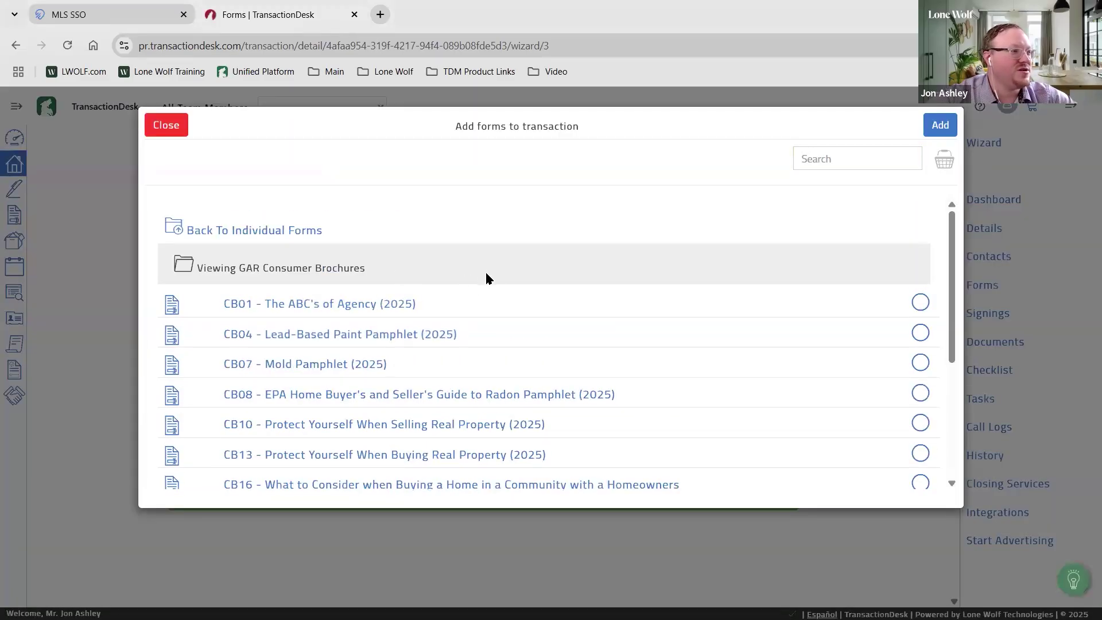
scroll(563, 293, down, 1)
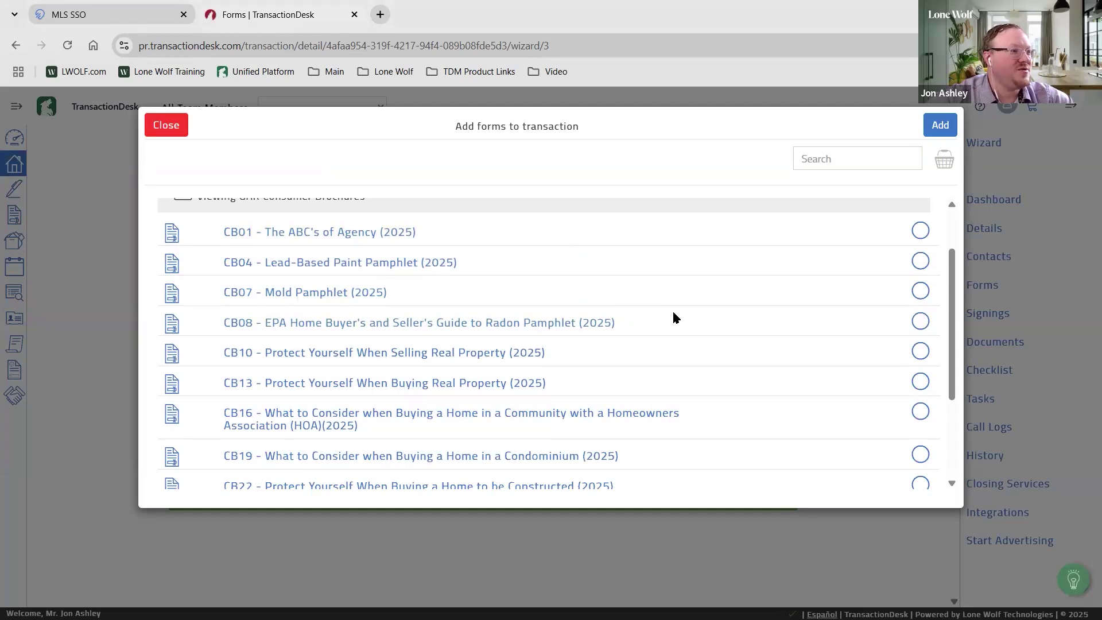
scroll(587, 296, down, 2)
scroll(587, 295, up, 3)
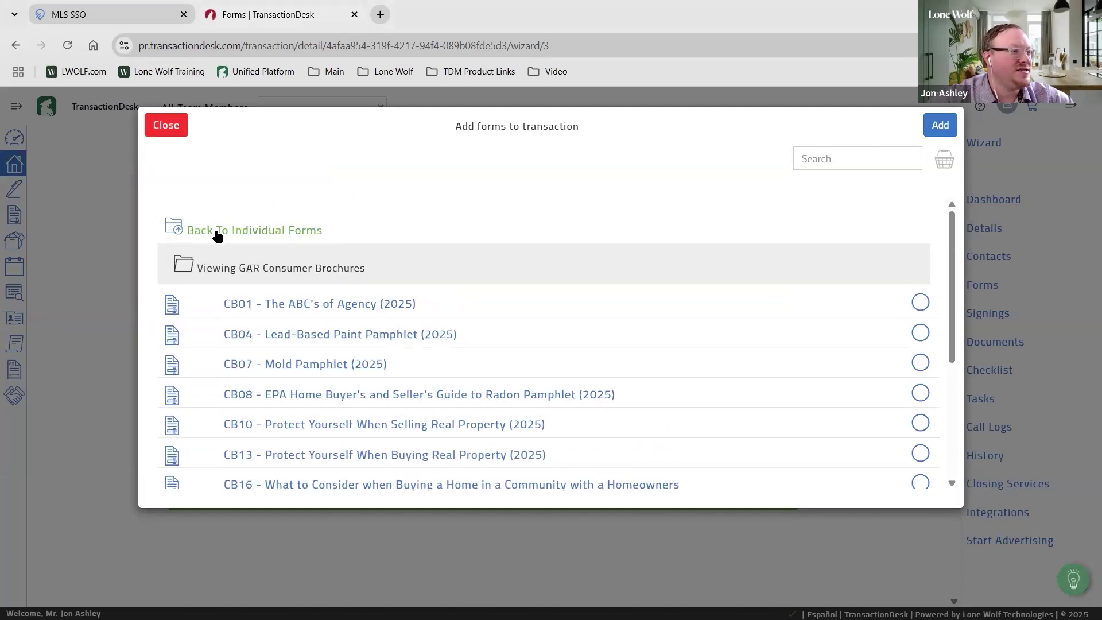
click(217, 230)
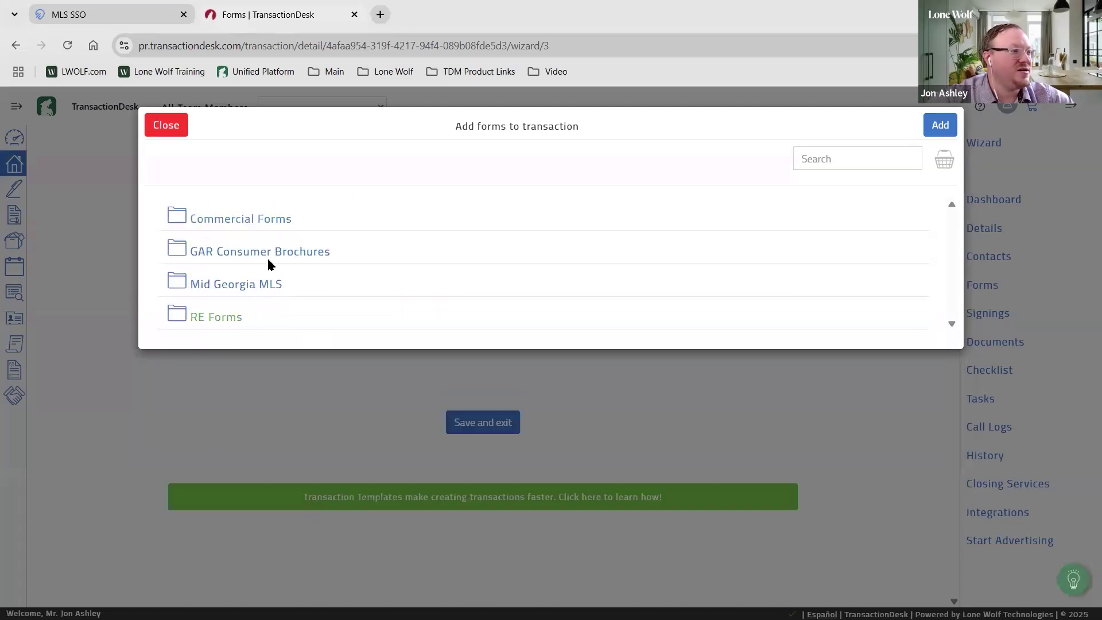
Browse the Mid Georgia MLS and RE Forms folders, returning to the folder list
click(244, 287)
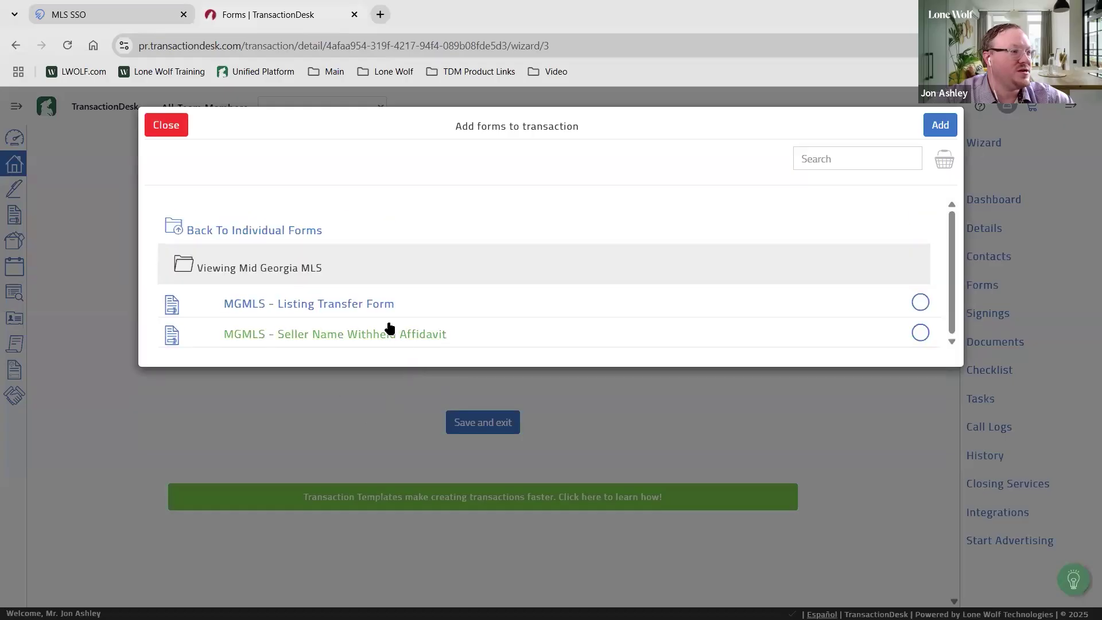
click(288, 233)
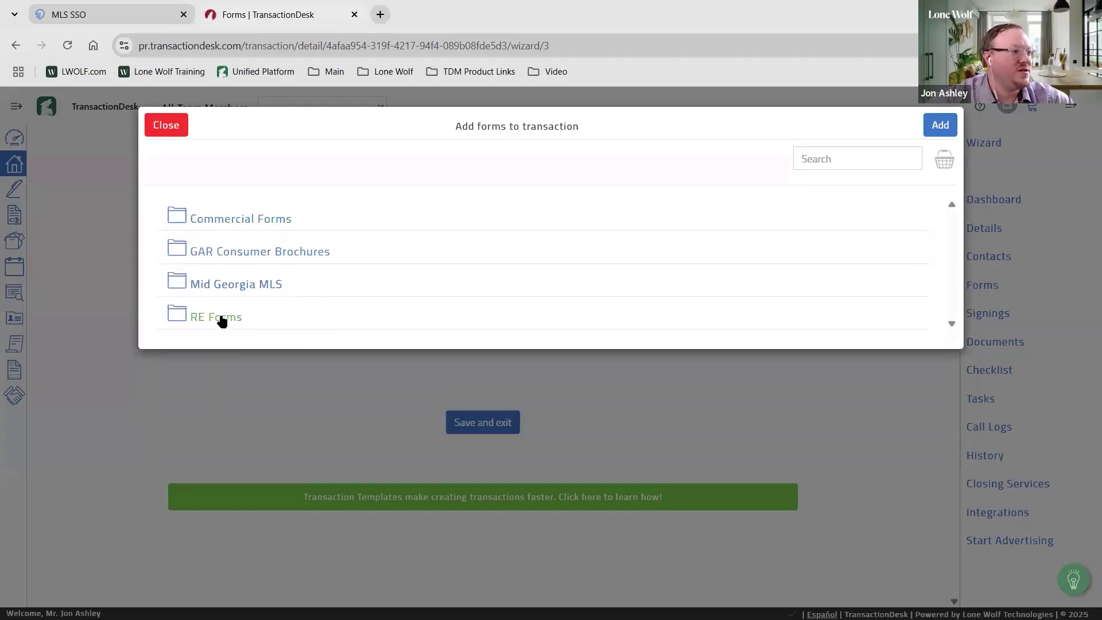
click(257, 333)
scroll(573, 339, down, 2)
scroll(574, 341, down, 8)
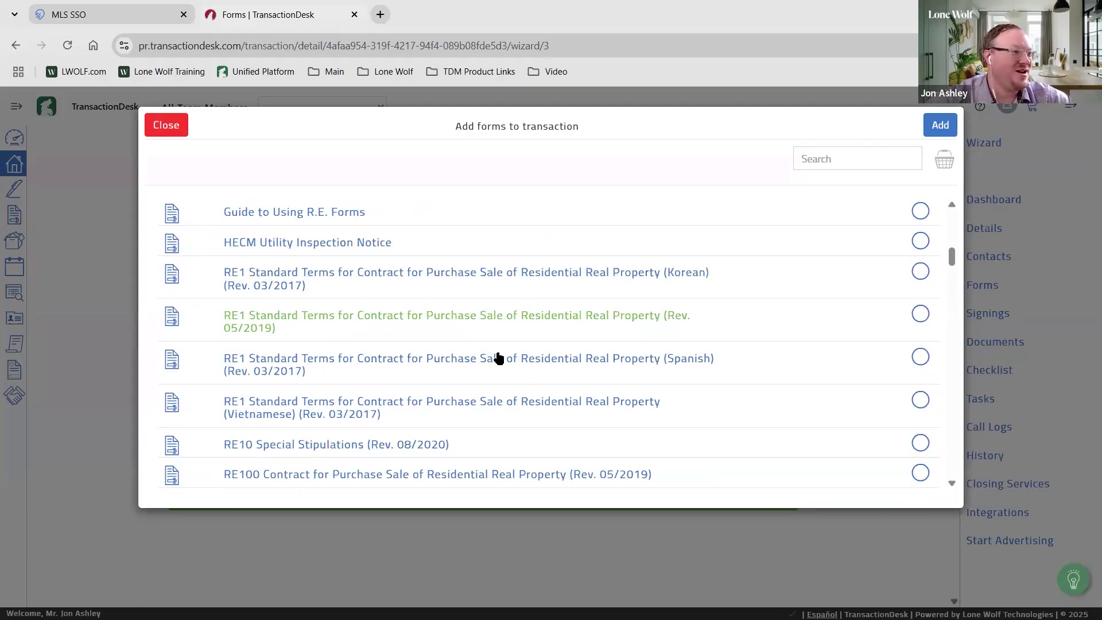
scroll(458, 360, up, 3)
scroll(456, 364, down, 3)
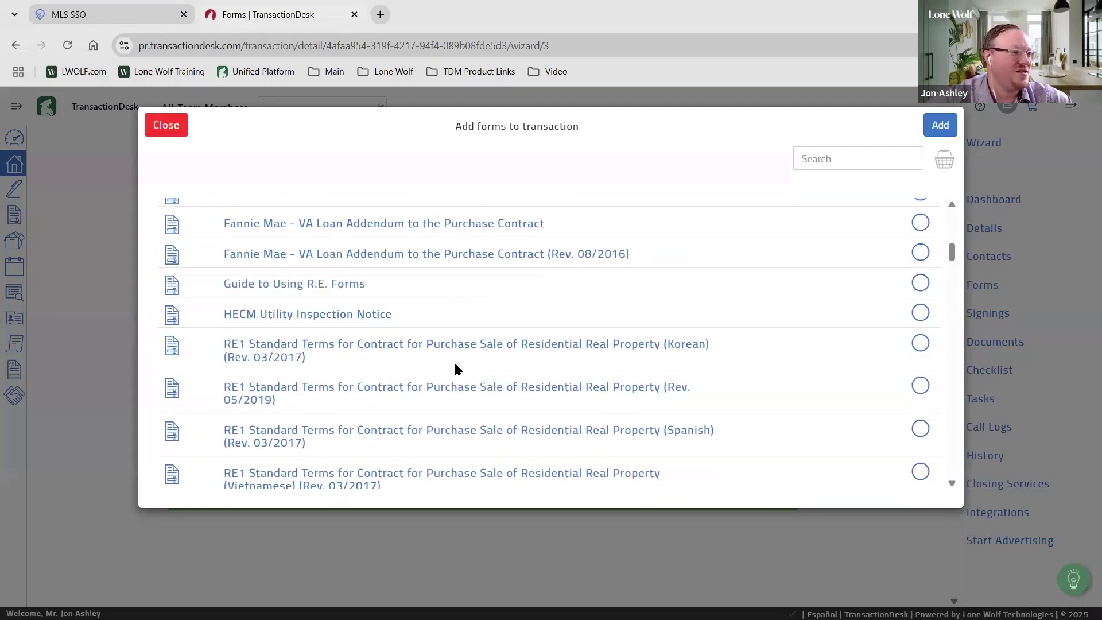
scroll(458, 365, up, 3)
scroll(457, 364, up, 7)
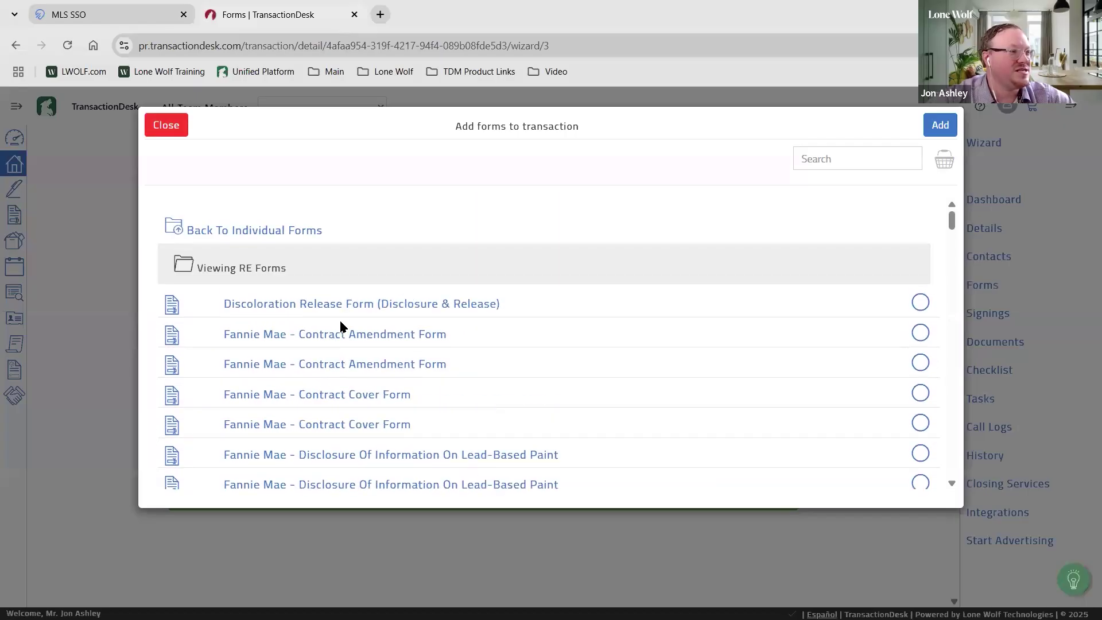
click(227, 234)
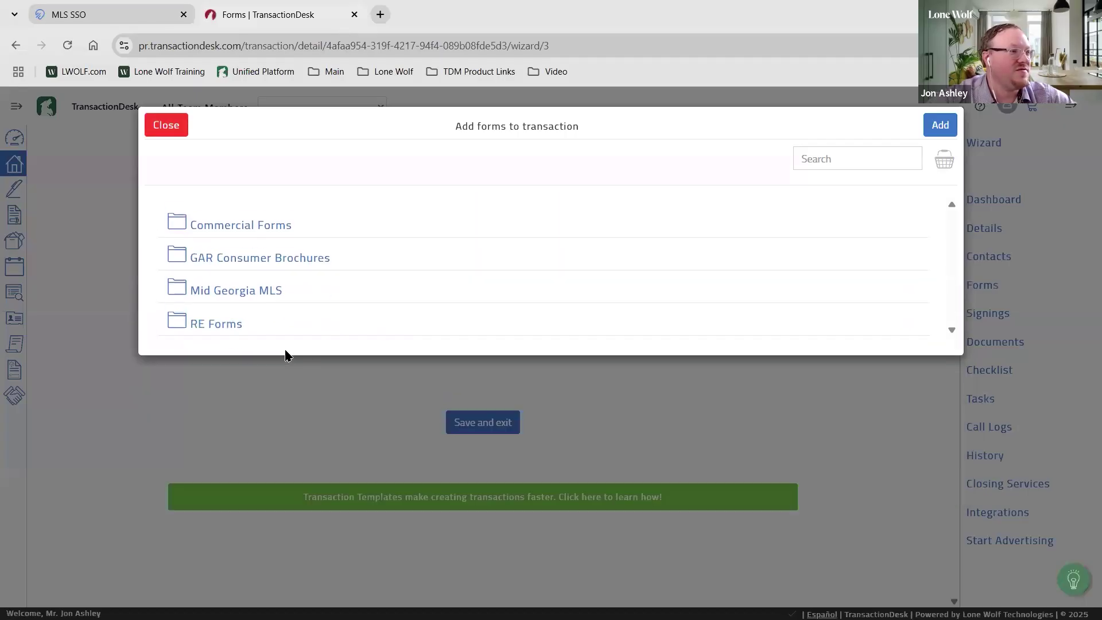
click(871, 155)
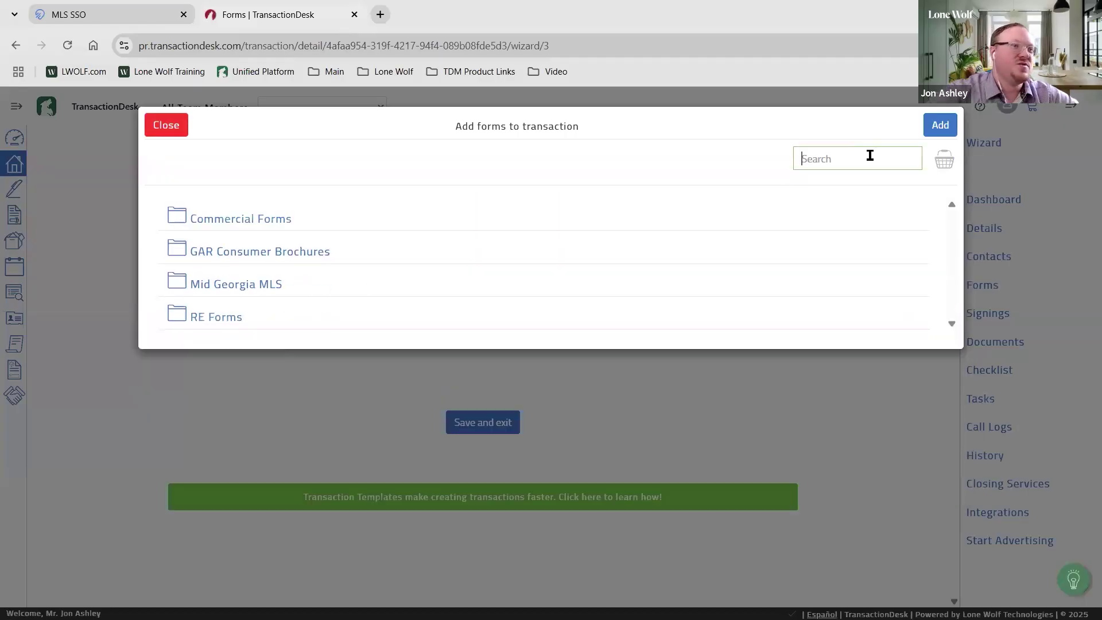
Search for 'disclosu' and select the Fannie Mae lead-based paint disclosure and RE130
text(c)
text(isl)
text(clo)
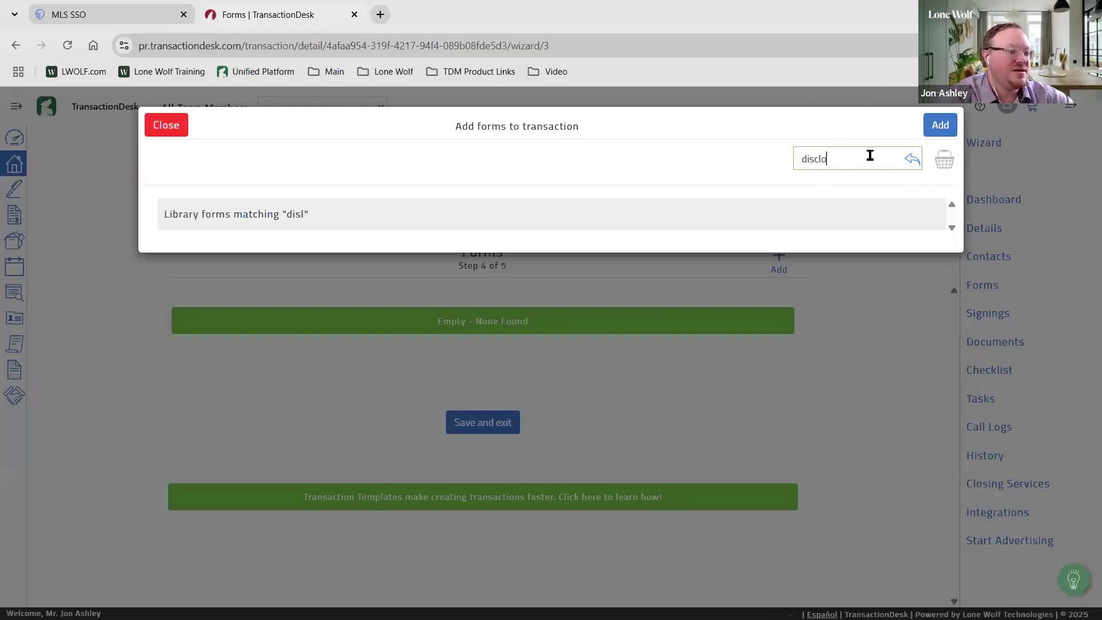
text(su)
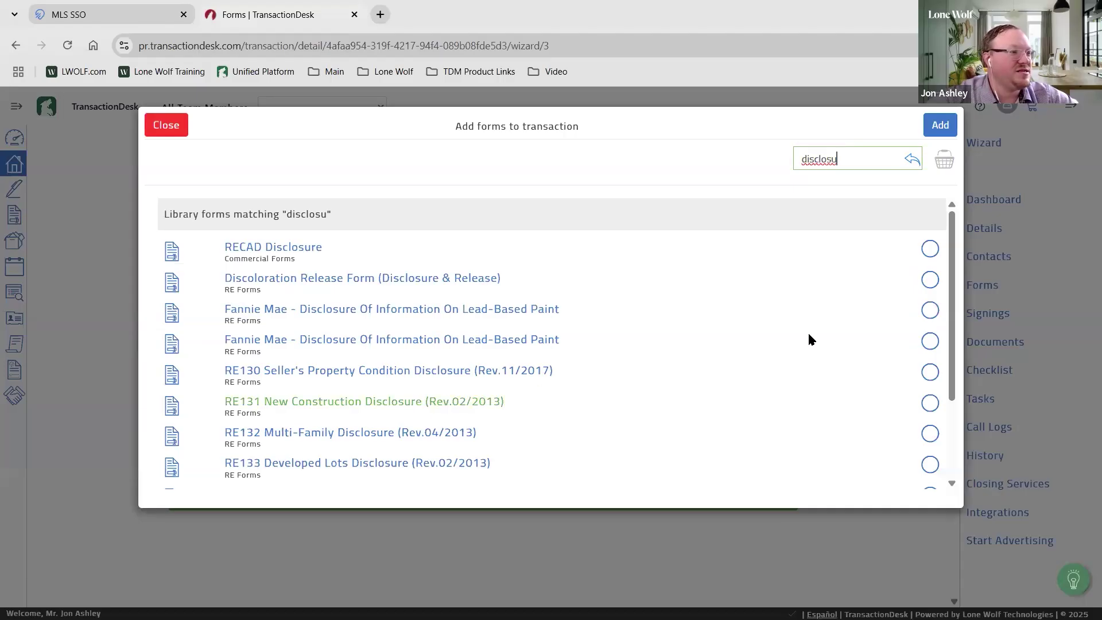
click(929, 310)
scroll(373, 344, down, 3)
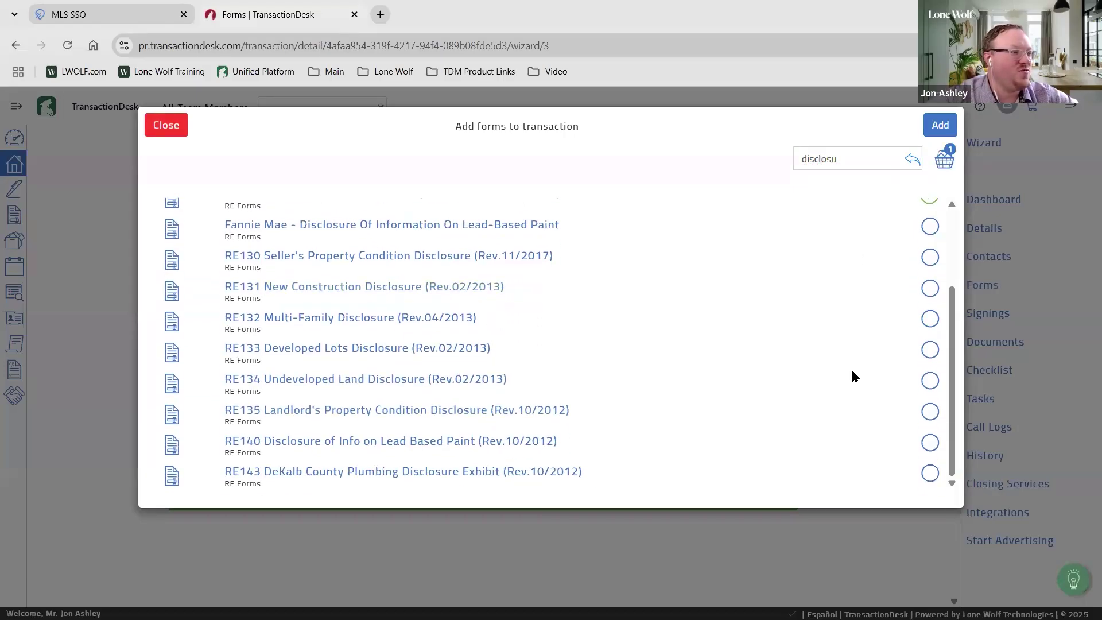
scroll(621, 395, up, 3)
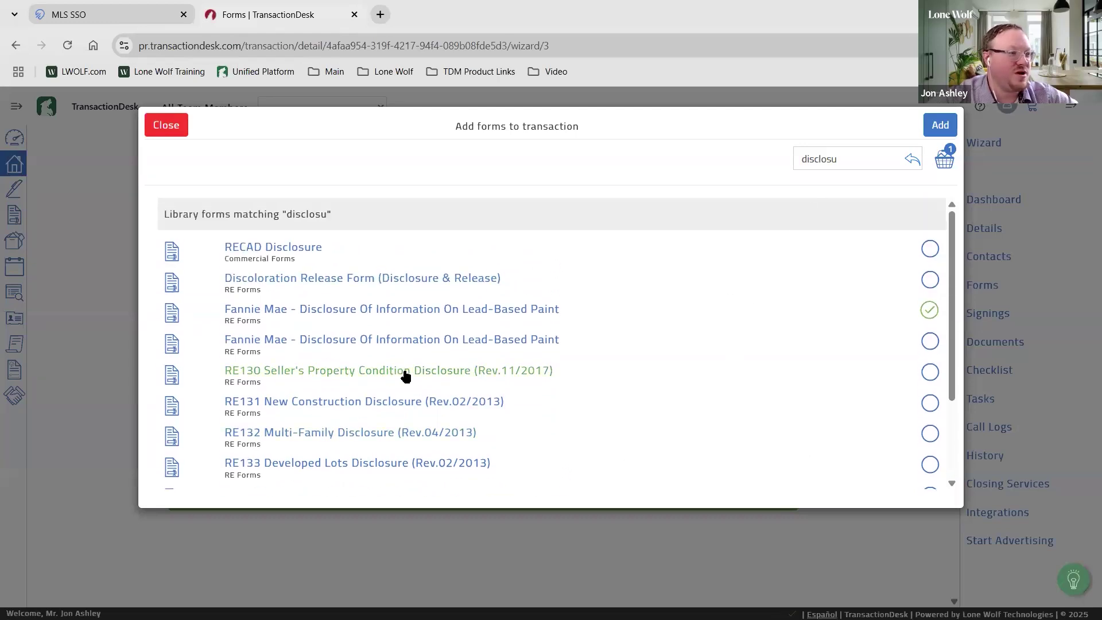
click(930, 372)
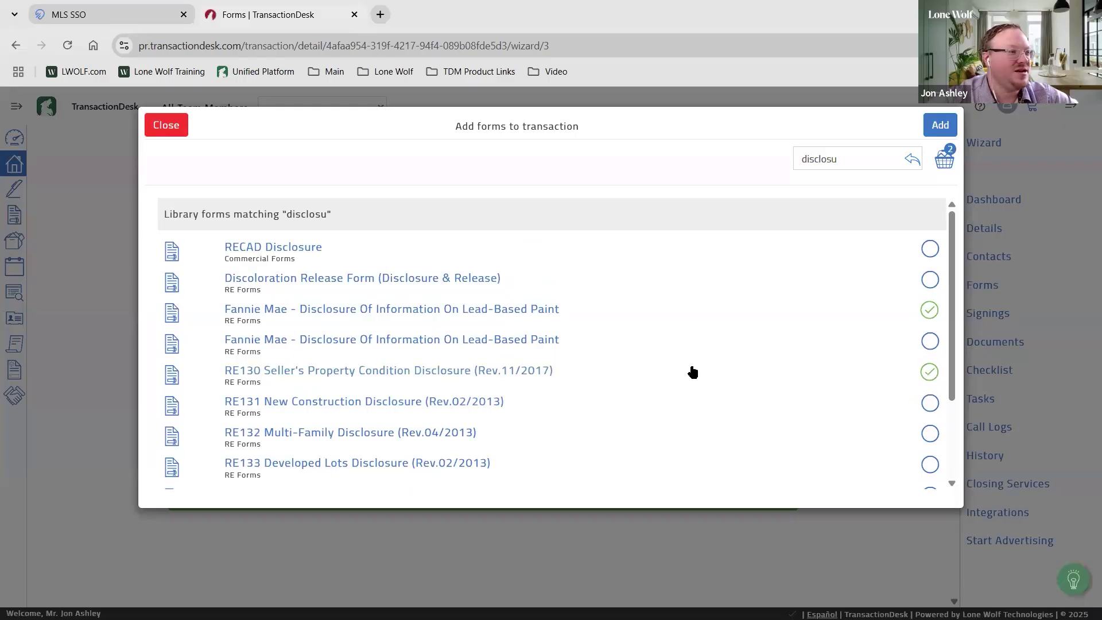
scroll(601, 337, down, 2)
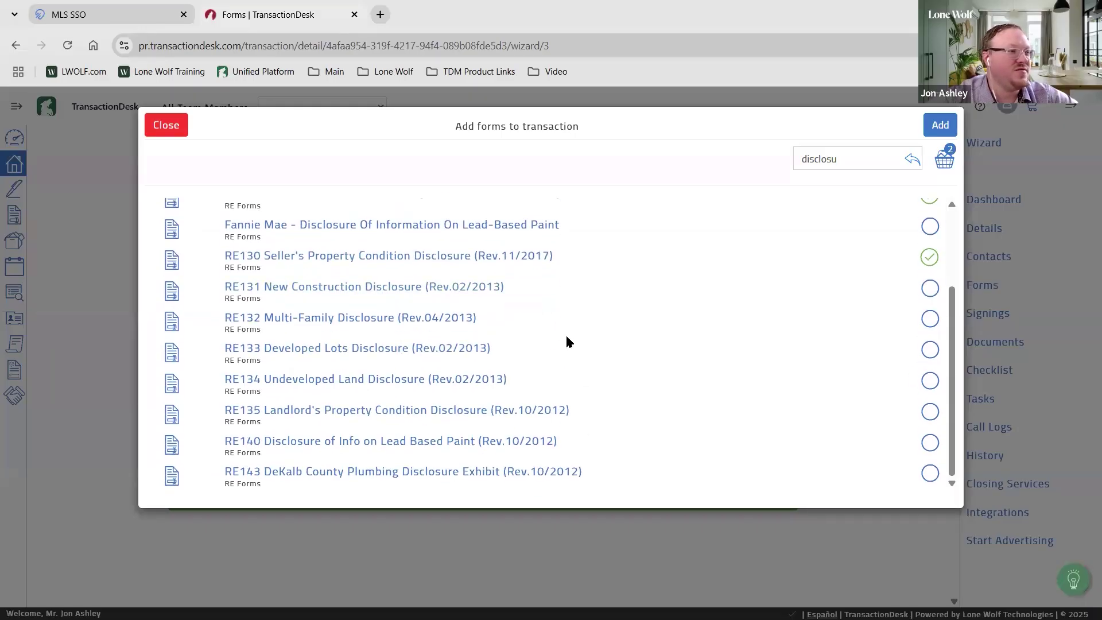
scroll(571, 343, up, 2)
Search for 'listing', select RE151 Exclusive Right to Sell Listing Agreement, and review the basket
click(849, 157)
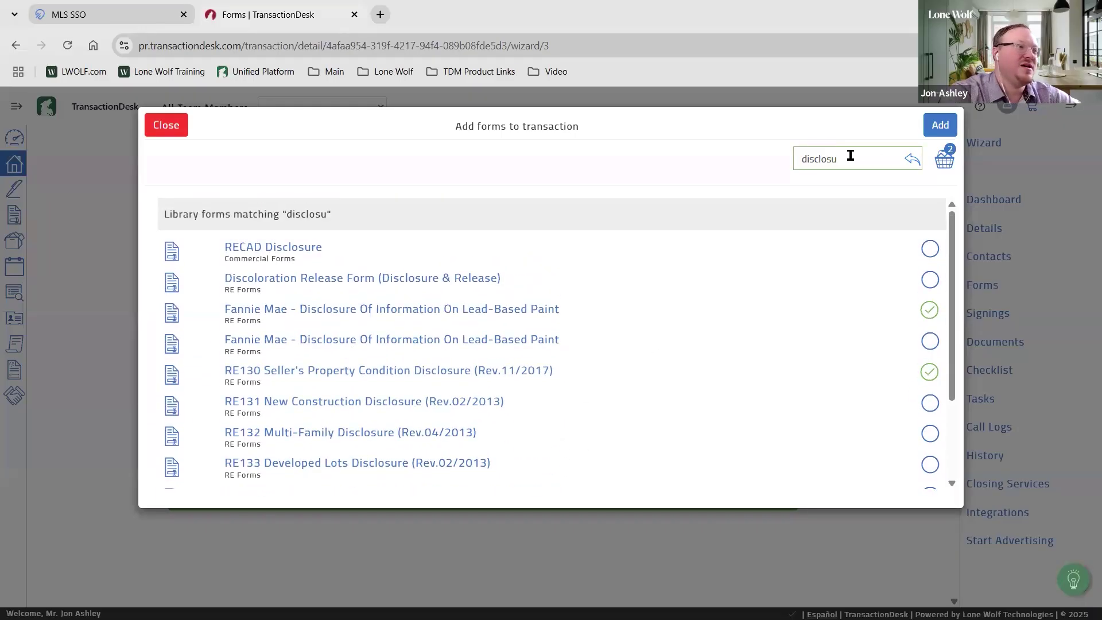
key(BackSpace)
key(BackSpace)
key(BackSpace)
key(BackSpace)
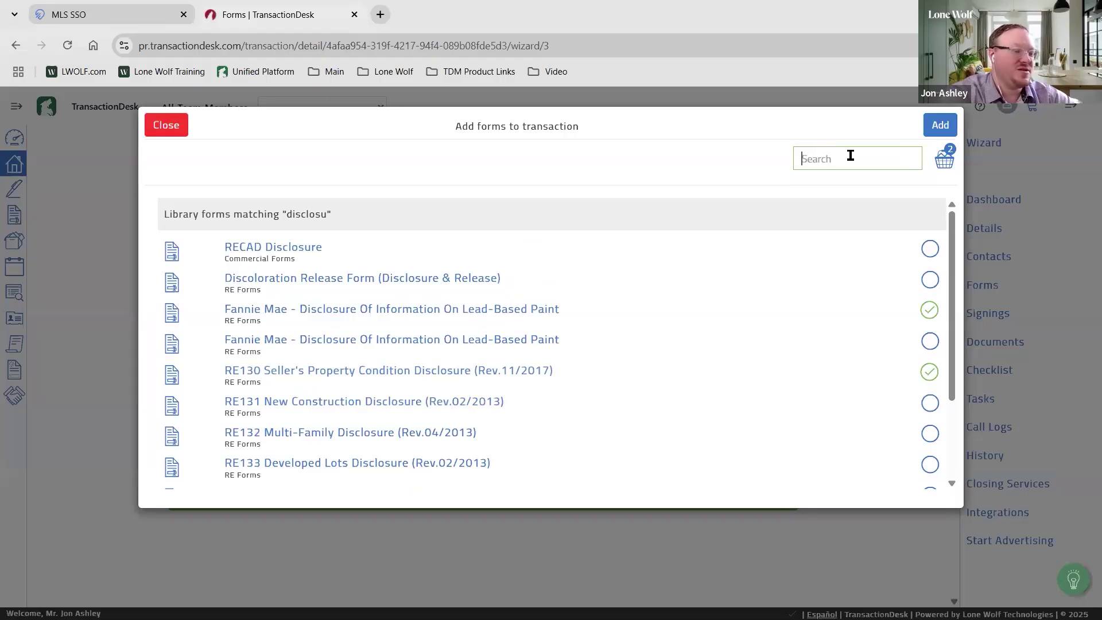
text(listing)
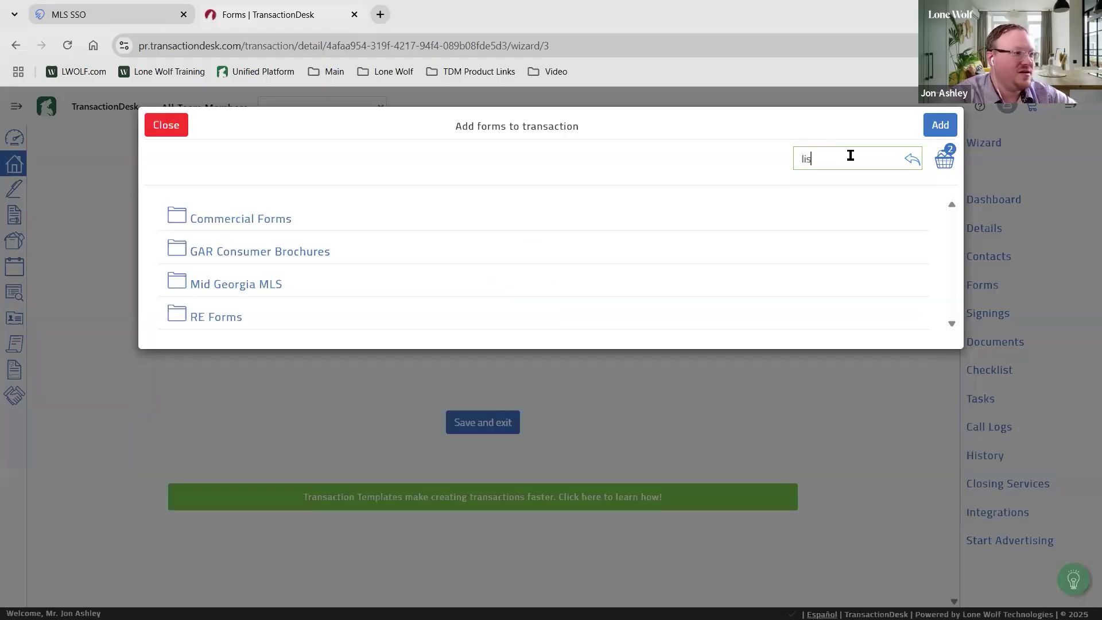
click(822, 158)
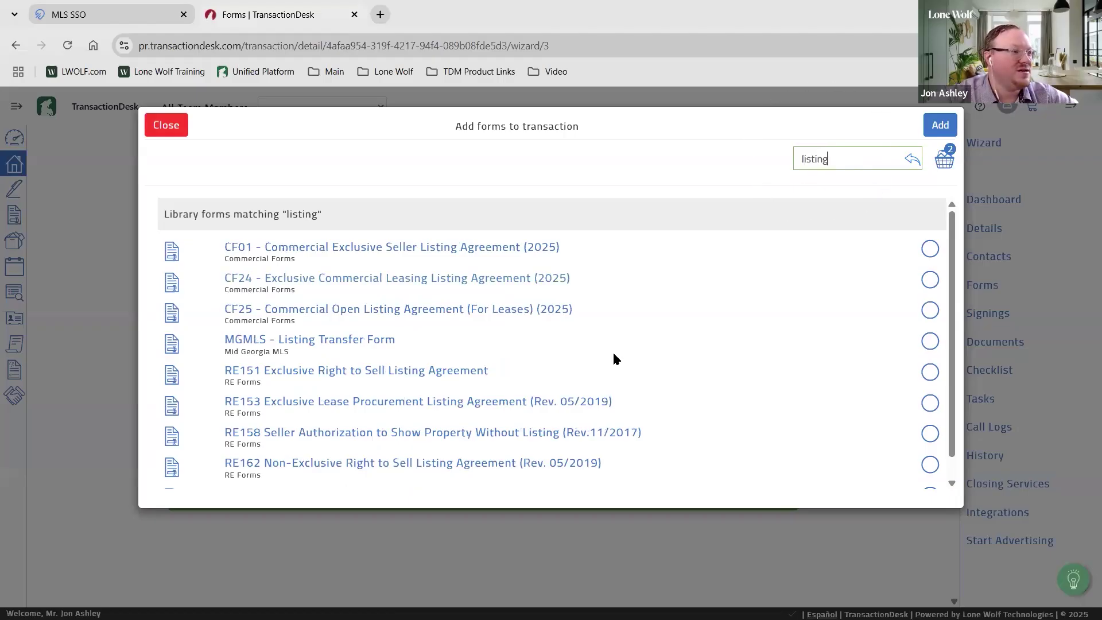
scroll(614, 354, down, 1)
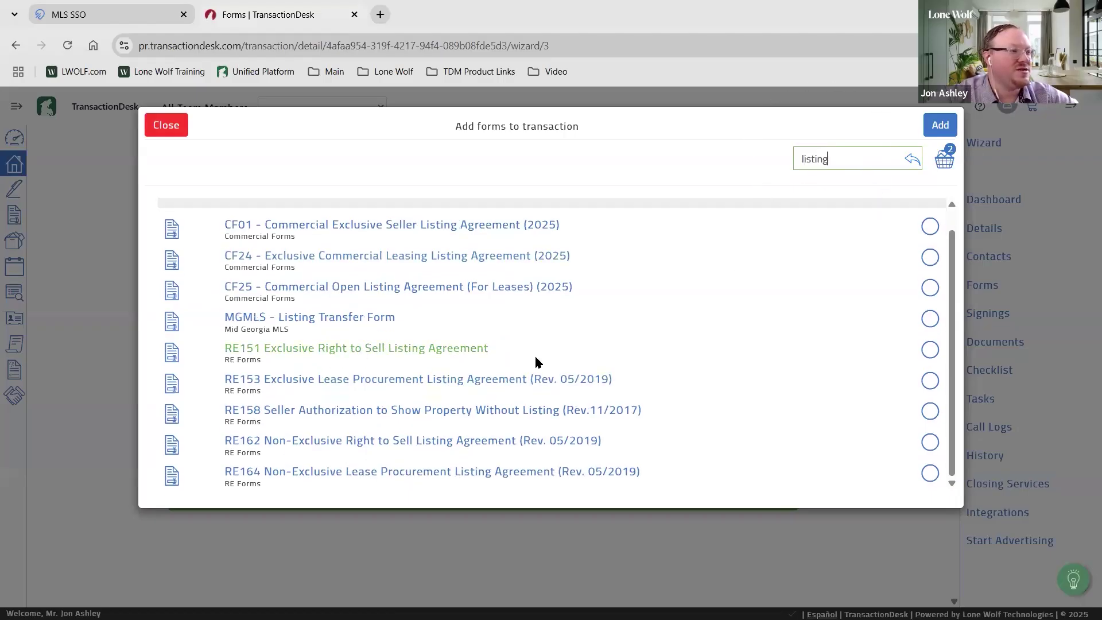
click(929, 350)
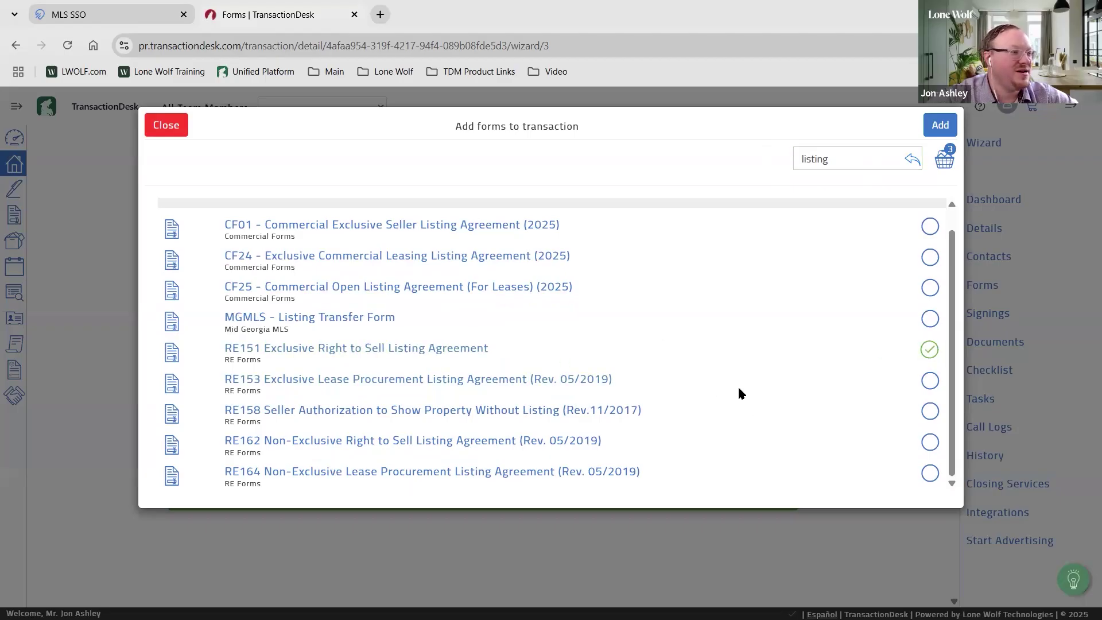
scroll(775, 299, up, 1)
click(825, 158)
click(825, 158)
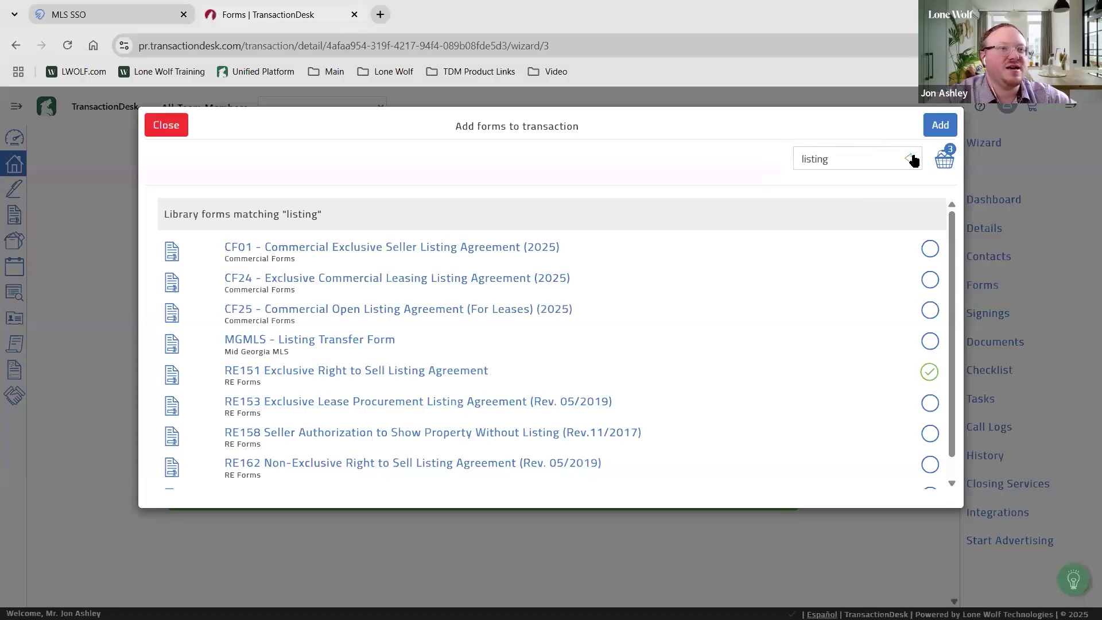
click(944, 158)
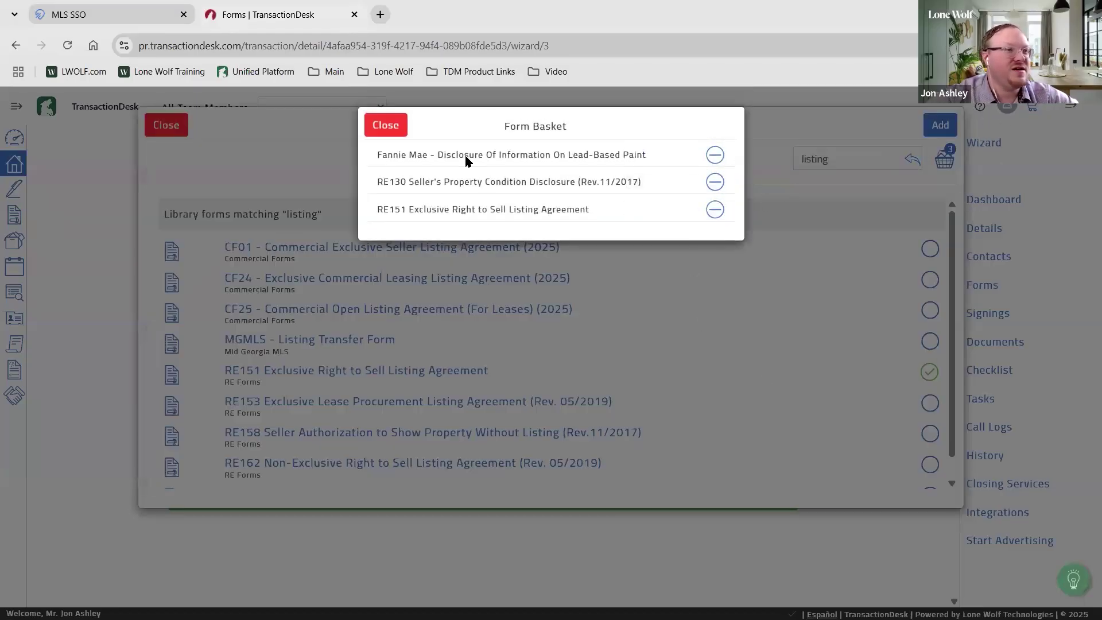
Add the three chosen forms to the transaction and advance to Documents, step 5 of 5
click(385, 125)
click(936, 125)
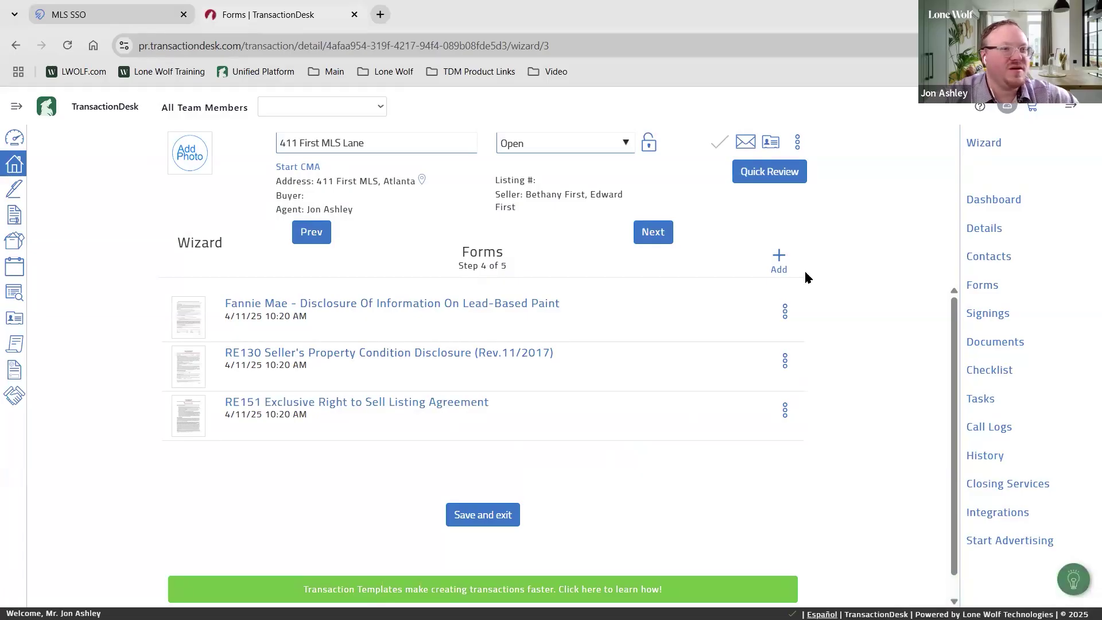
click(783, 261)
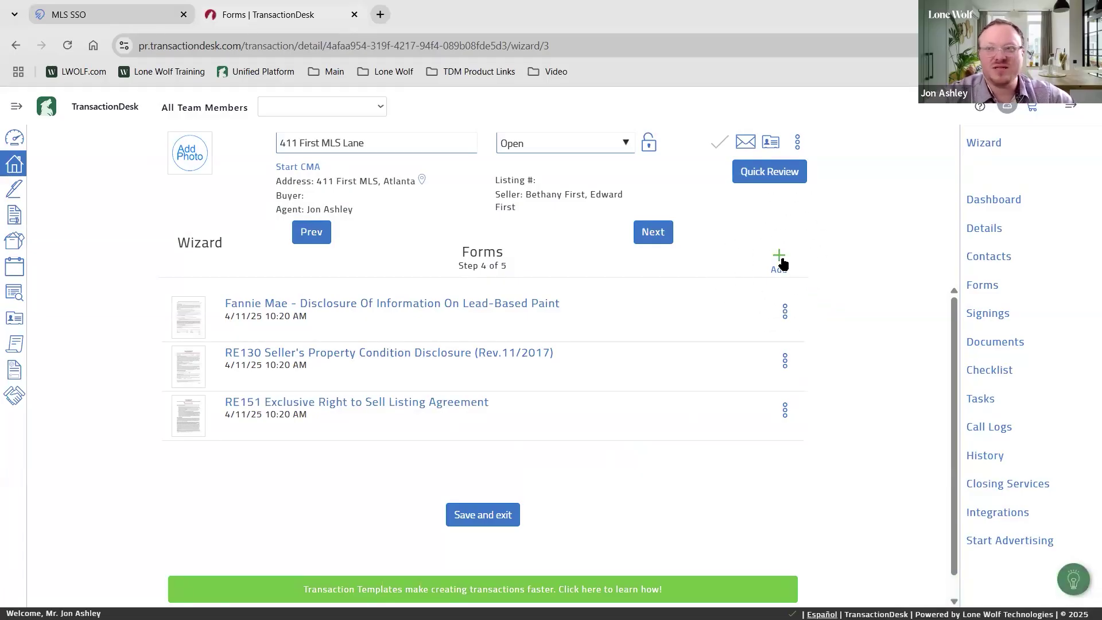
click(644, 236)
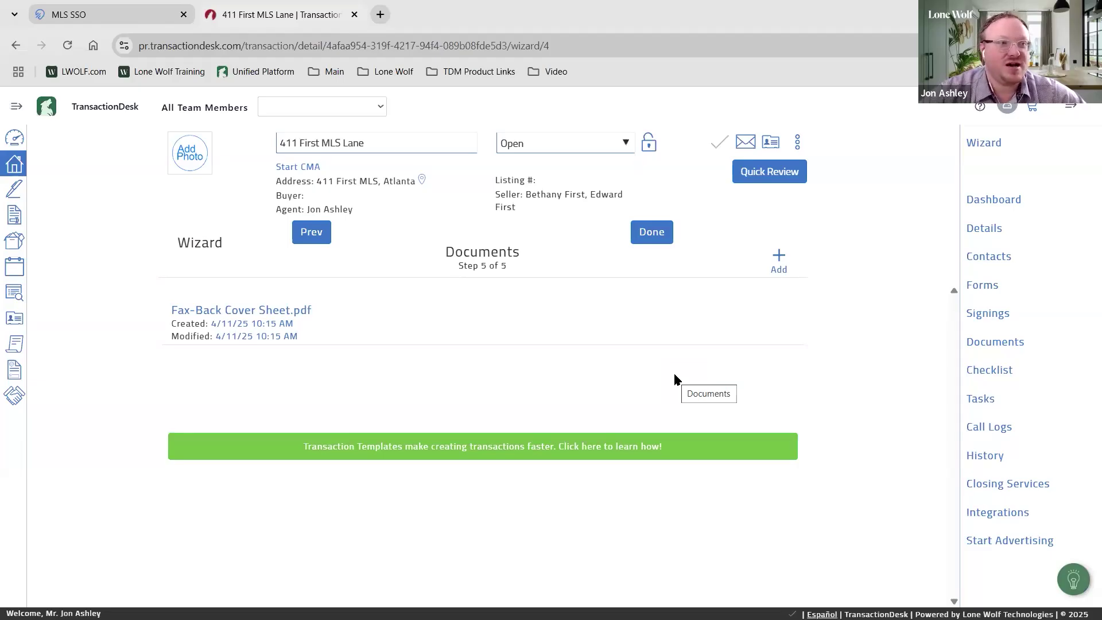
Upload the Addendum Basic 3-17-22.docx file to the transaction's documents
click(772, 265)
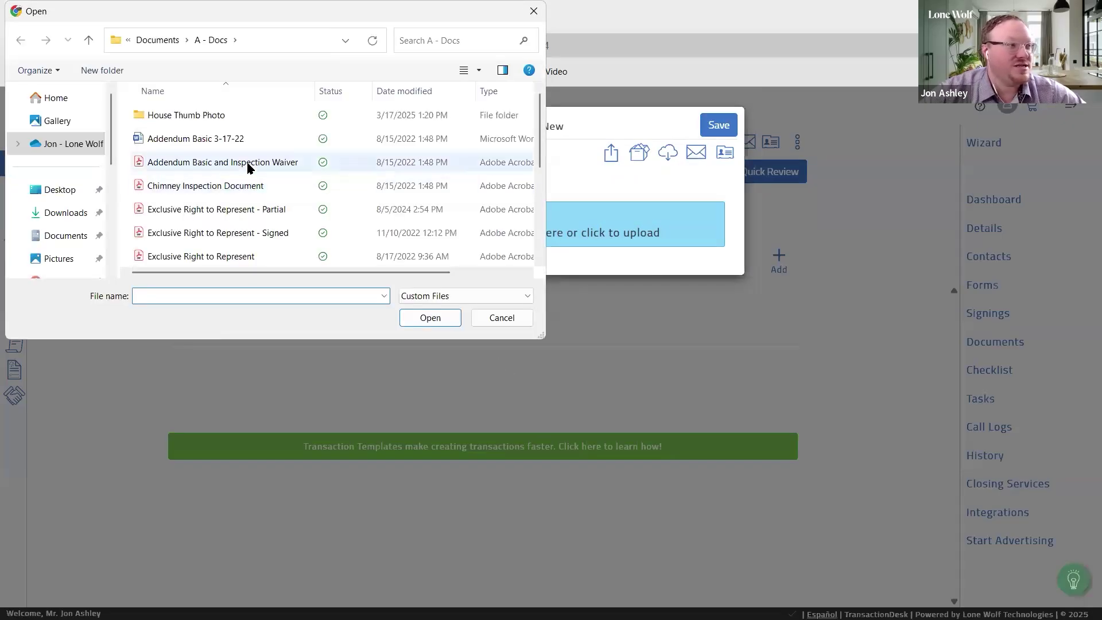
click(201, 162)
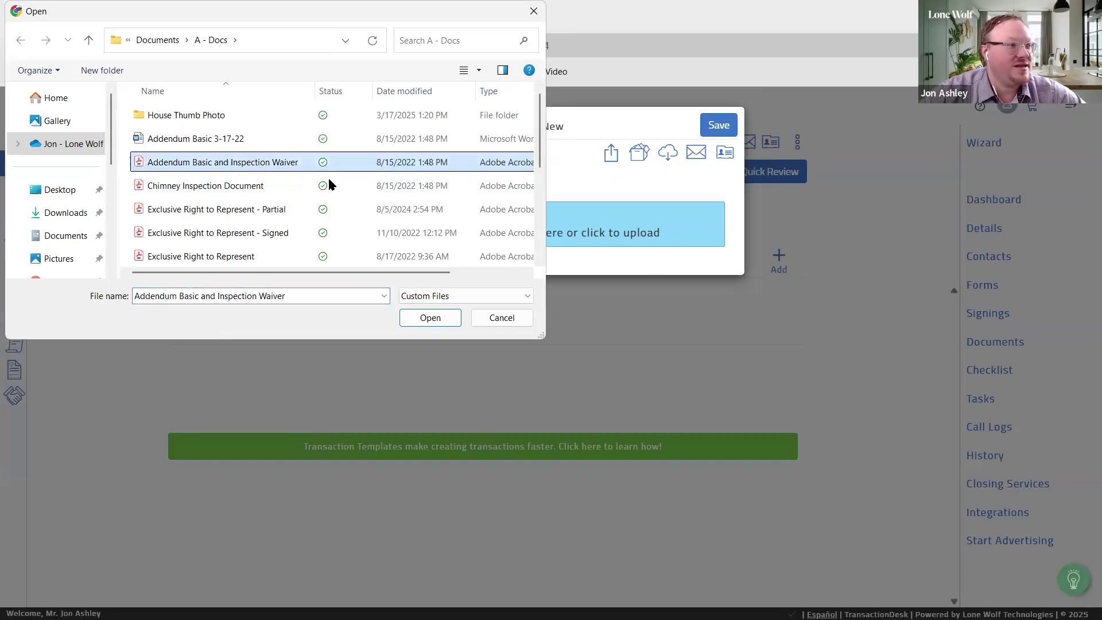
click(207, 143)
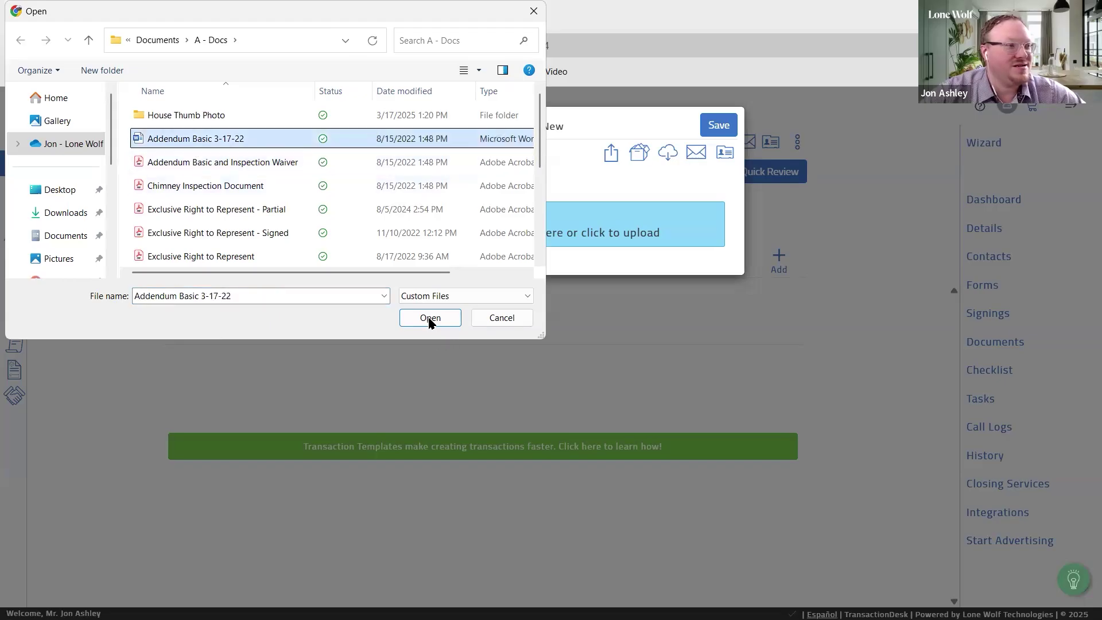
click(430, 318)
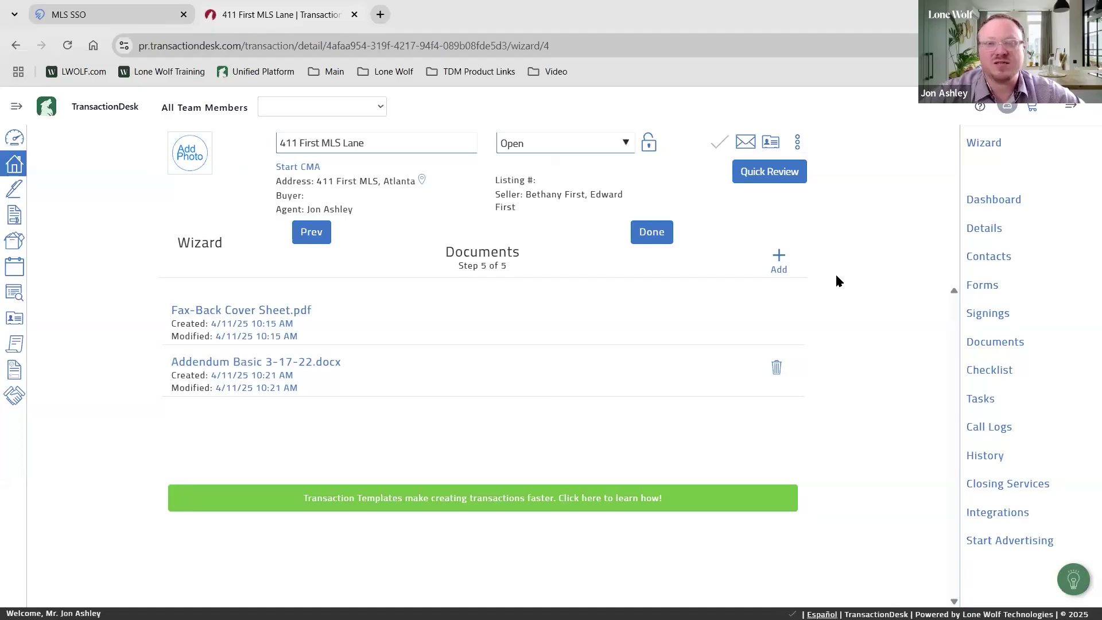
click(779, 258)
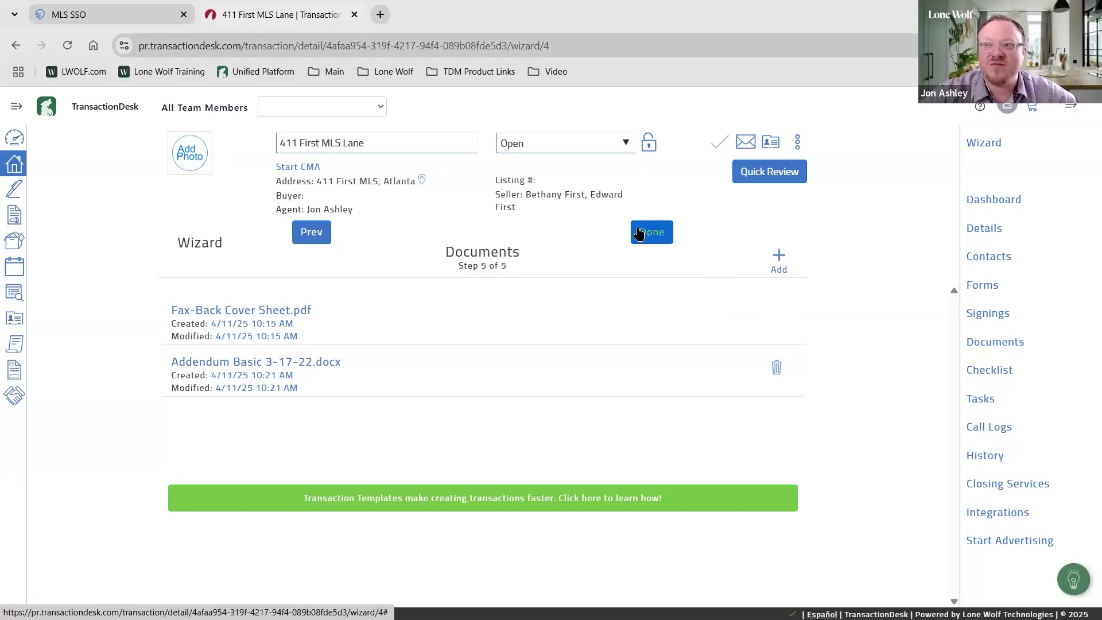
Finish the wizard to reach the 411 First MLS Lane dashboard, then unlock and relock its widgets
click(639, 232)
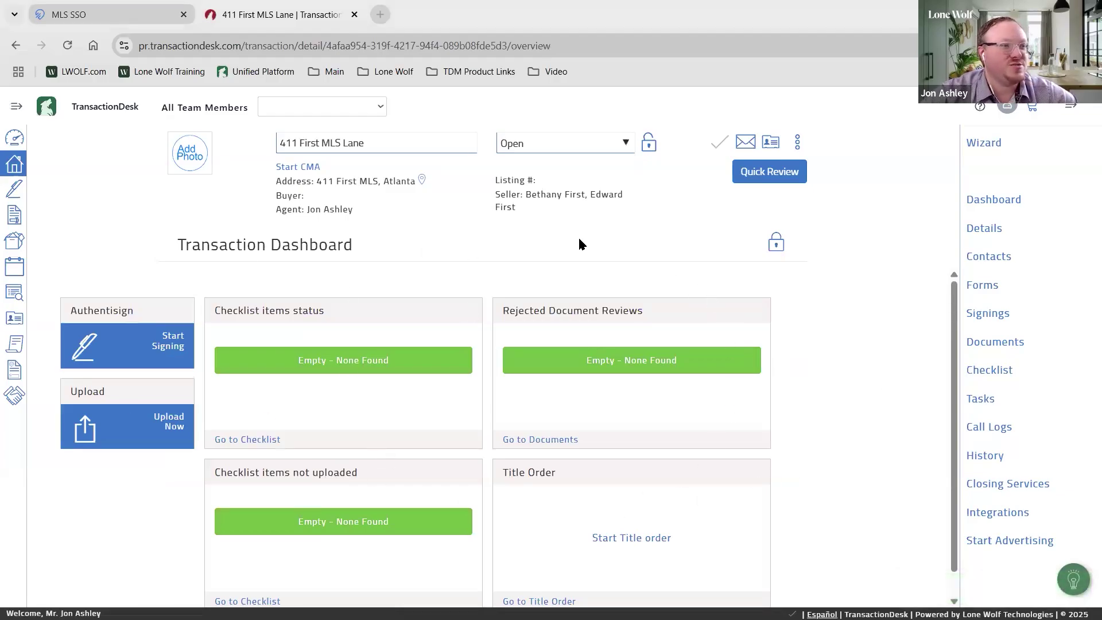
click(777, 245)
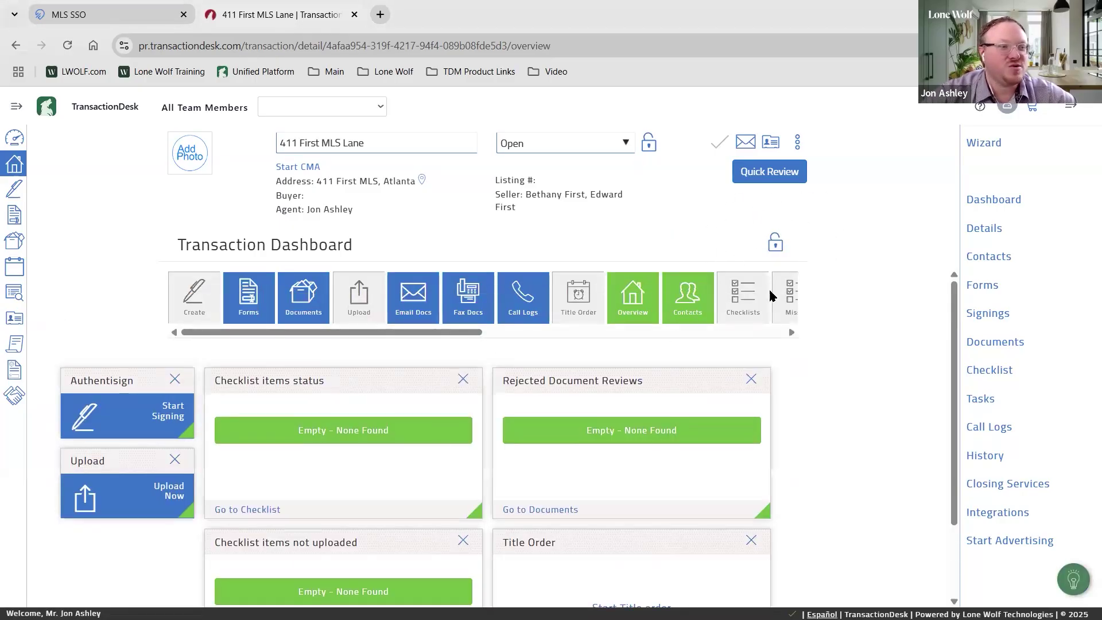
click(777, 248)
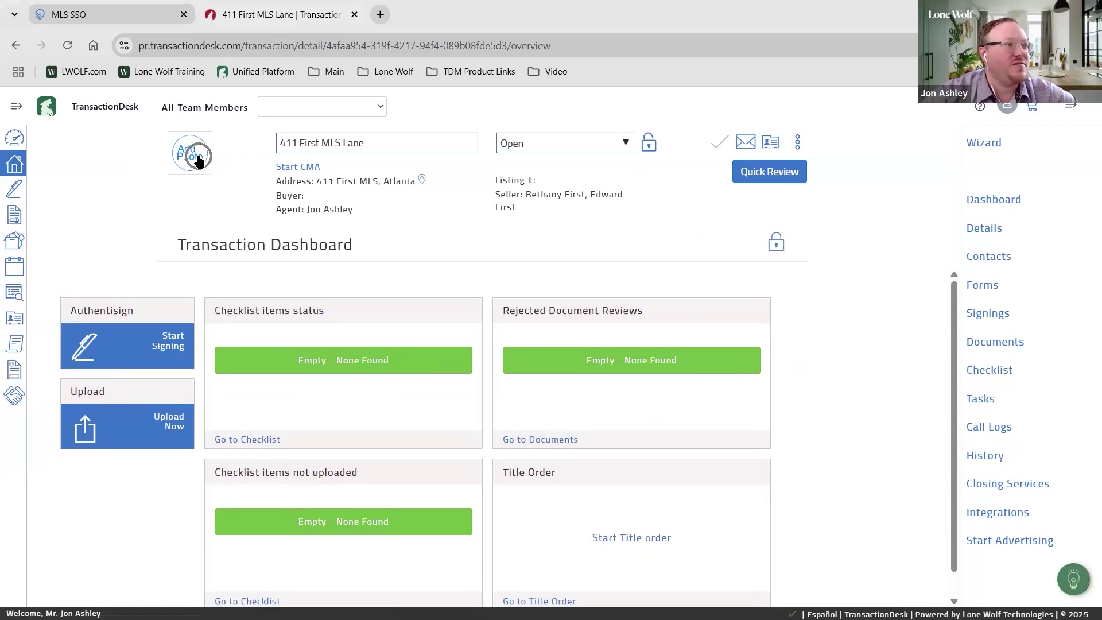
Upload the istockphoto house image from the House Thumb Photo folder as the transaction thumbnail
click(173, 115)
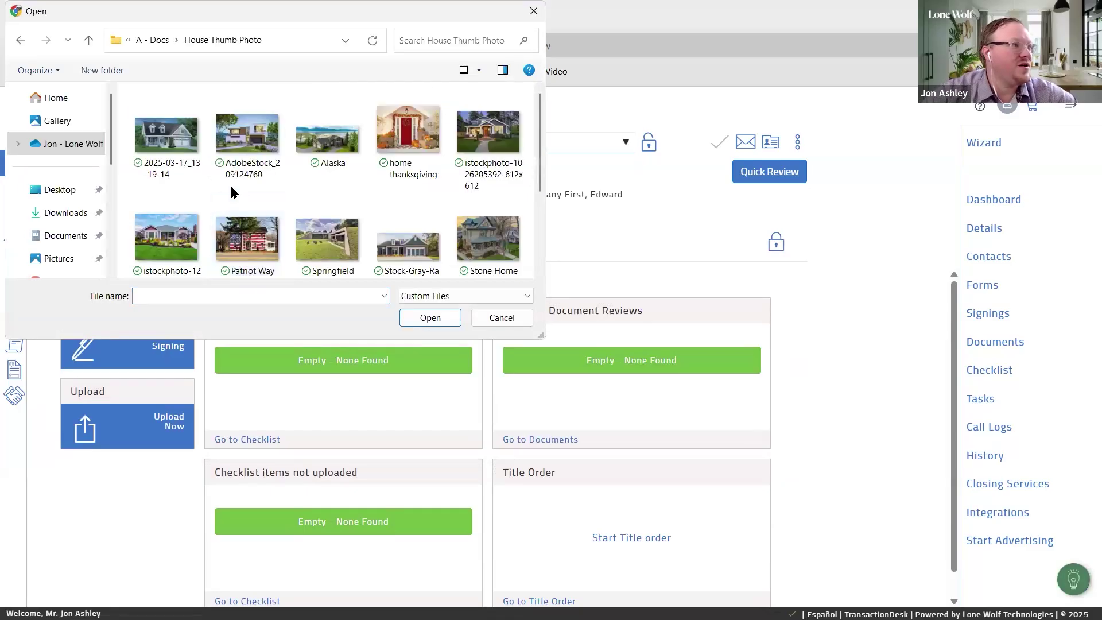
click(484, 127)
click(431, 318)
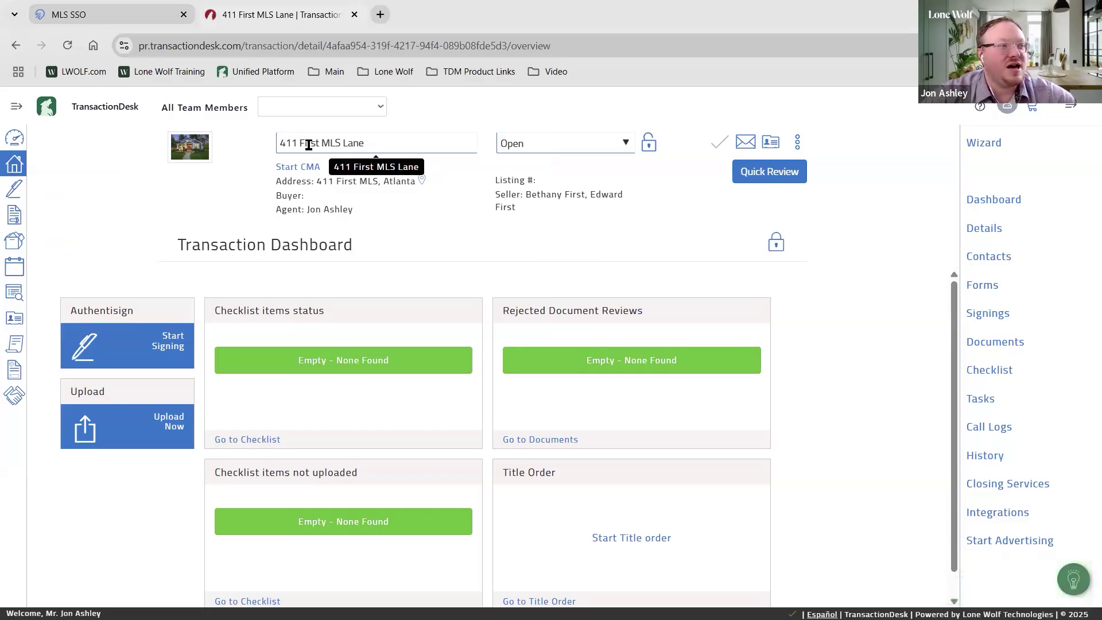
click(352, 143)
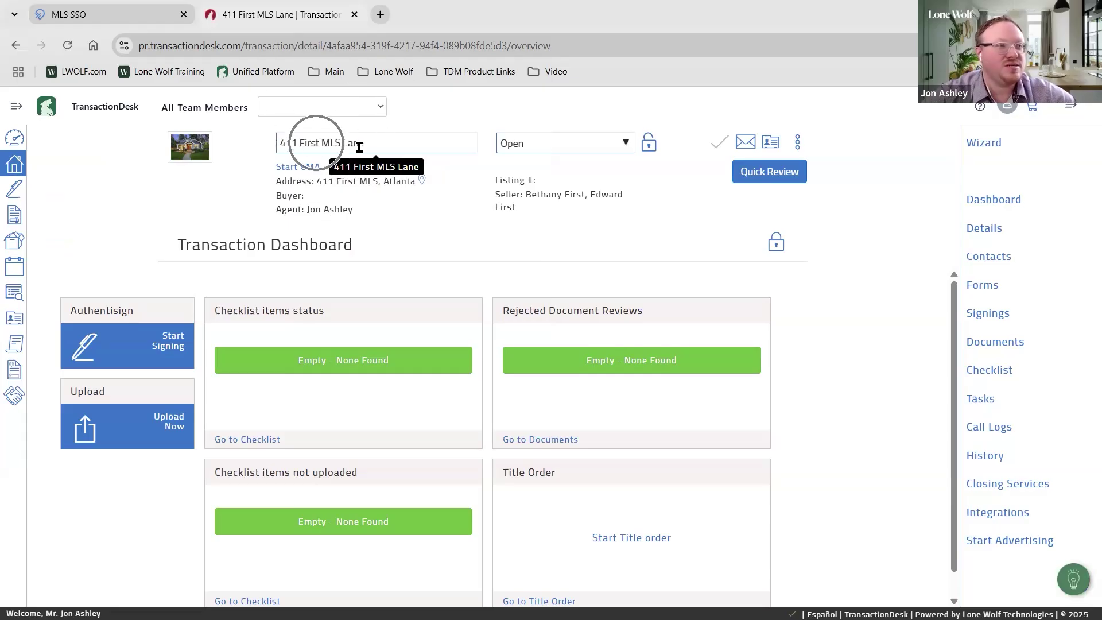
click(539, 143)
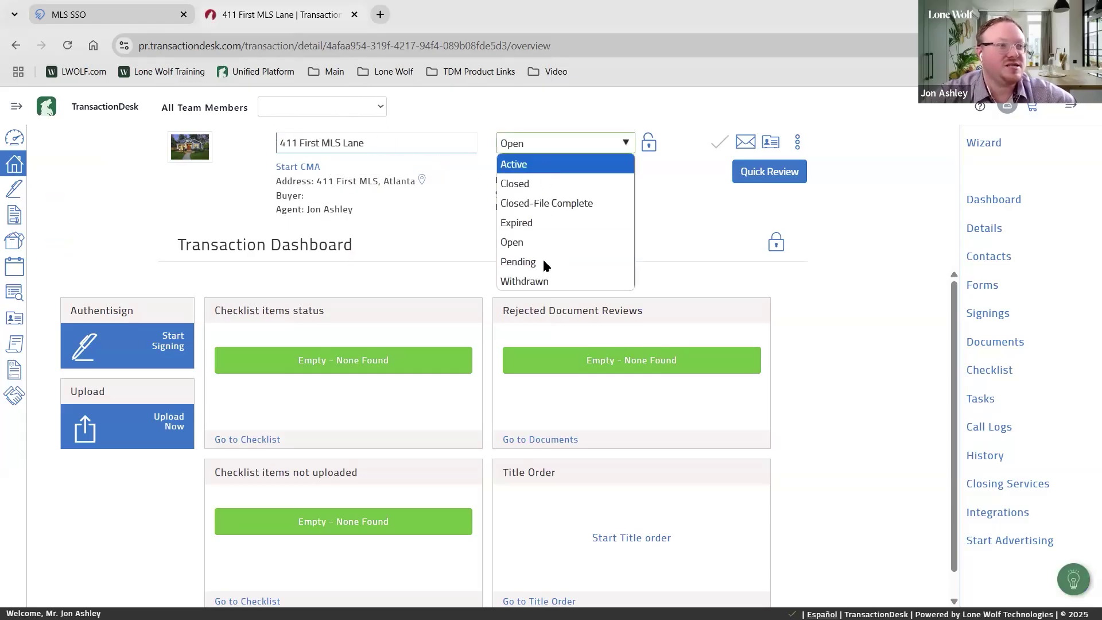
click(532, 164)
click(533, 144)
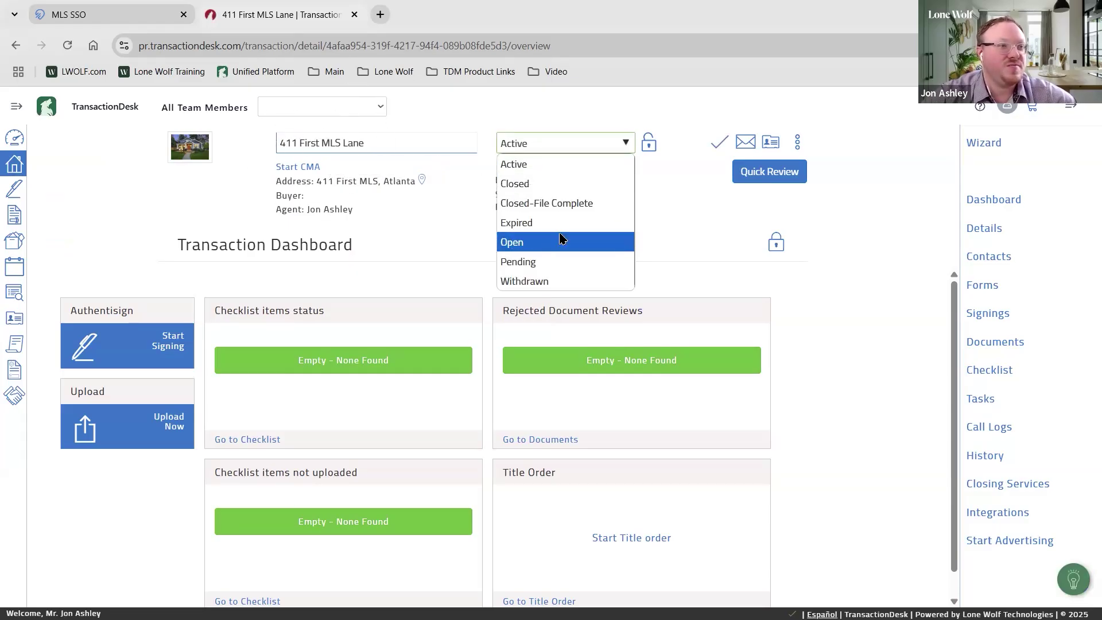
click(561, 239)
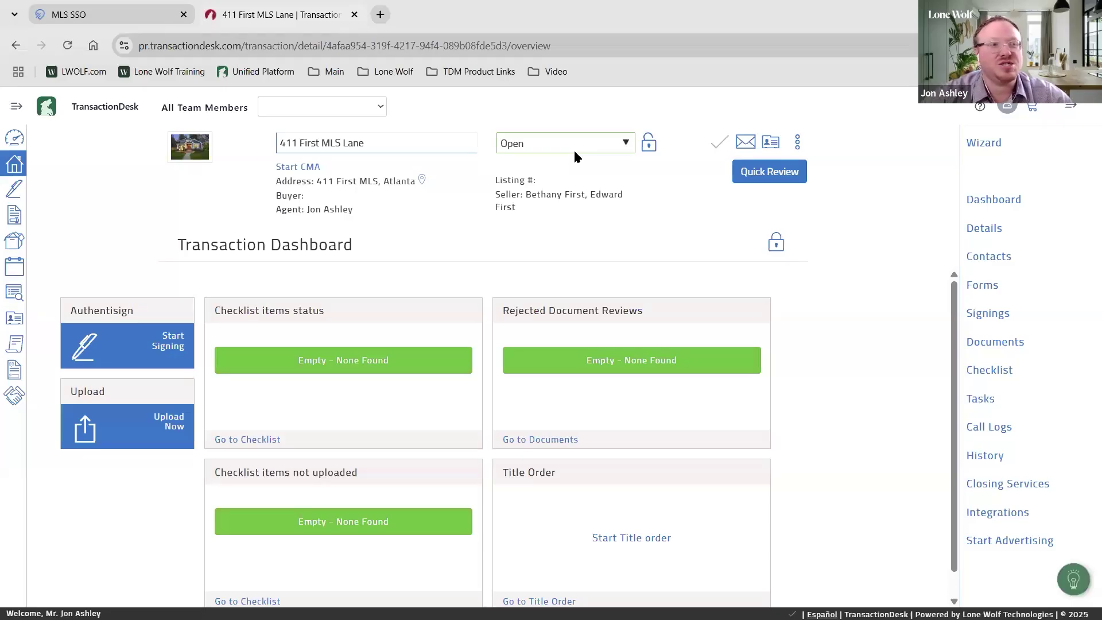
click(546, 143)
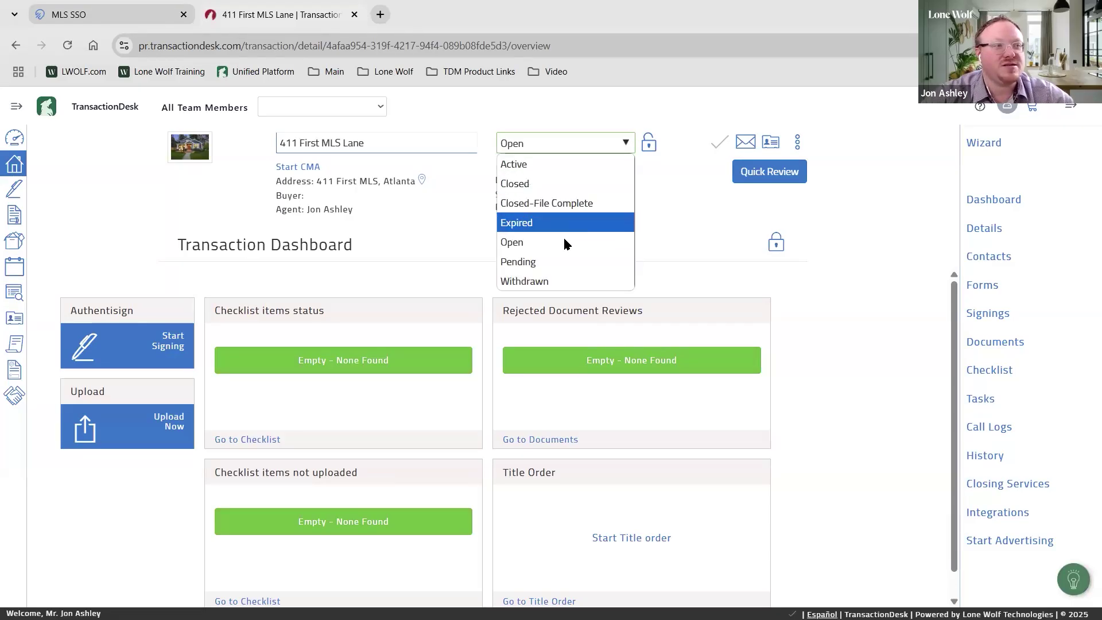
click(681, 205)
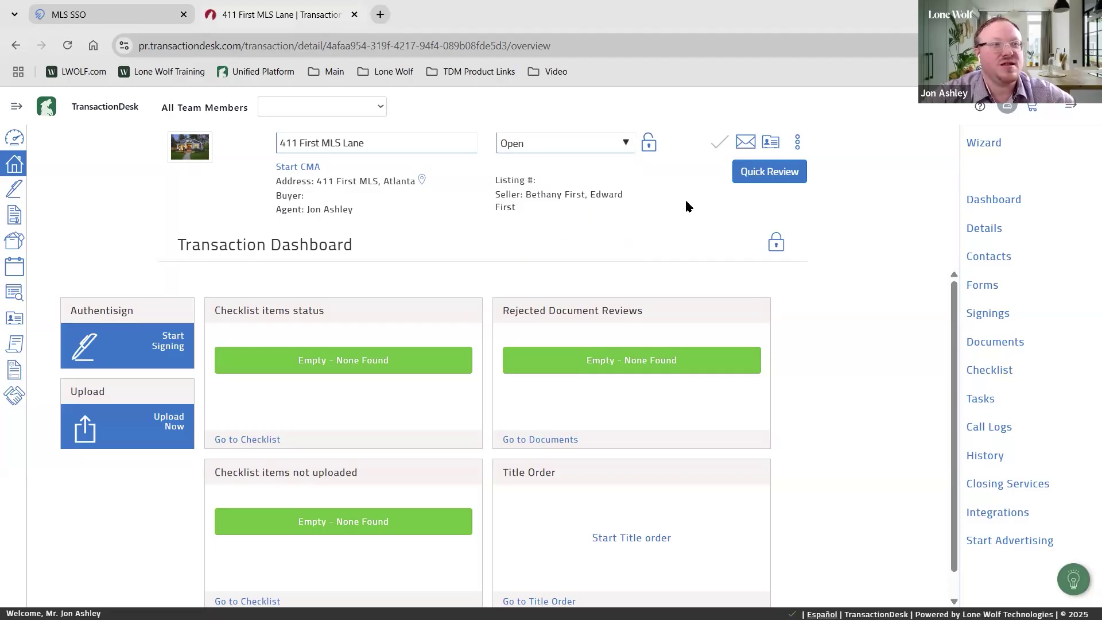
click(800, 143)
click(800, 143)
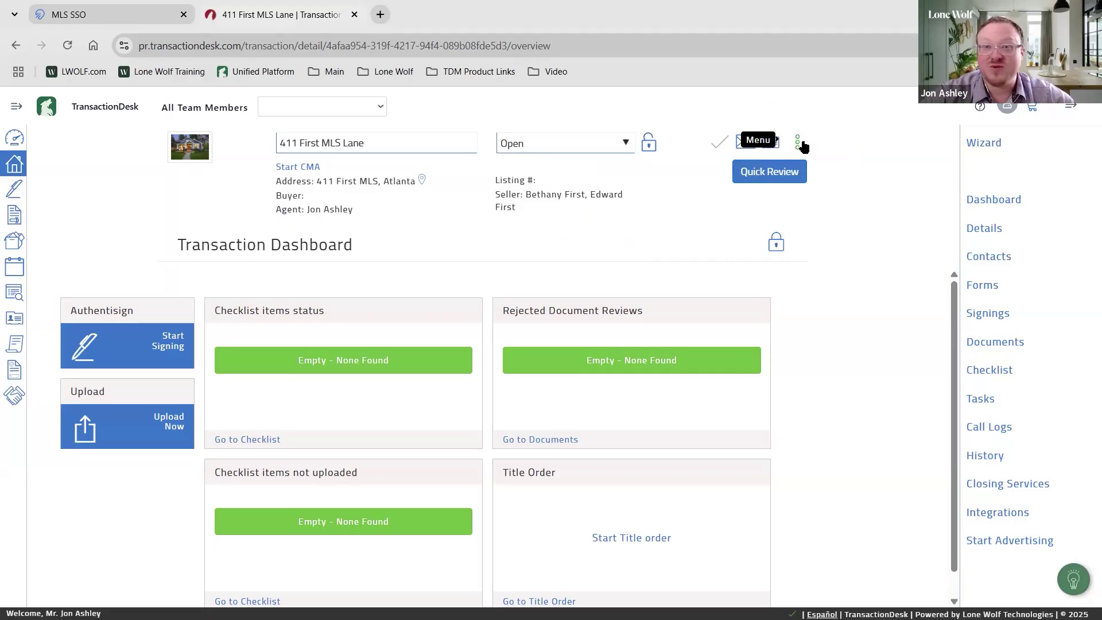
click(799, 144)
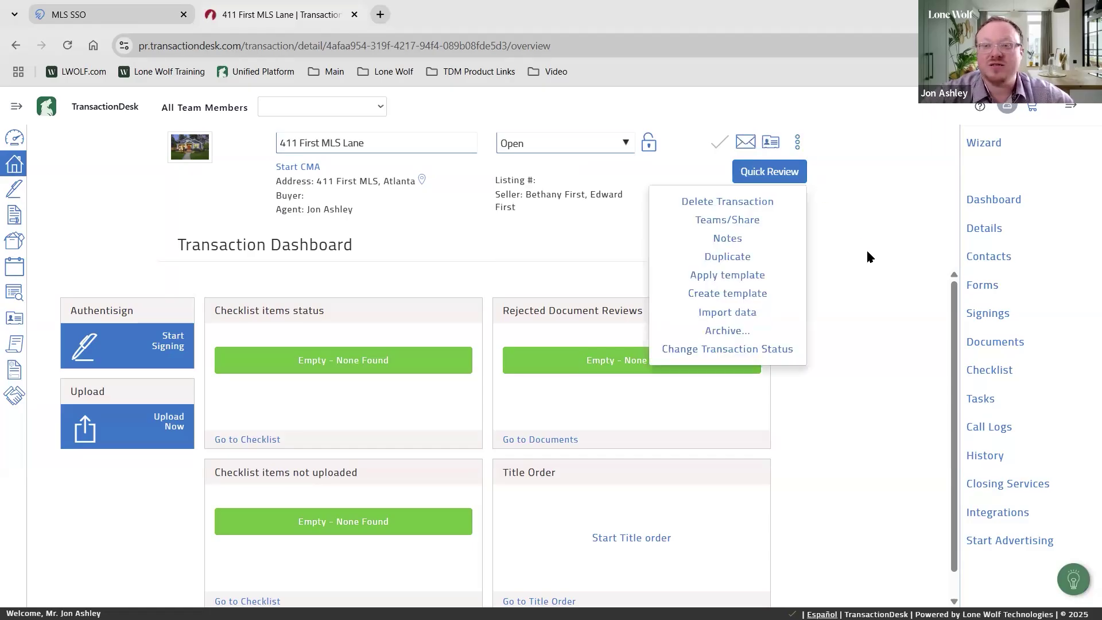
click(725, 313)
click(726, 313)
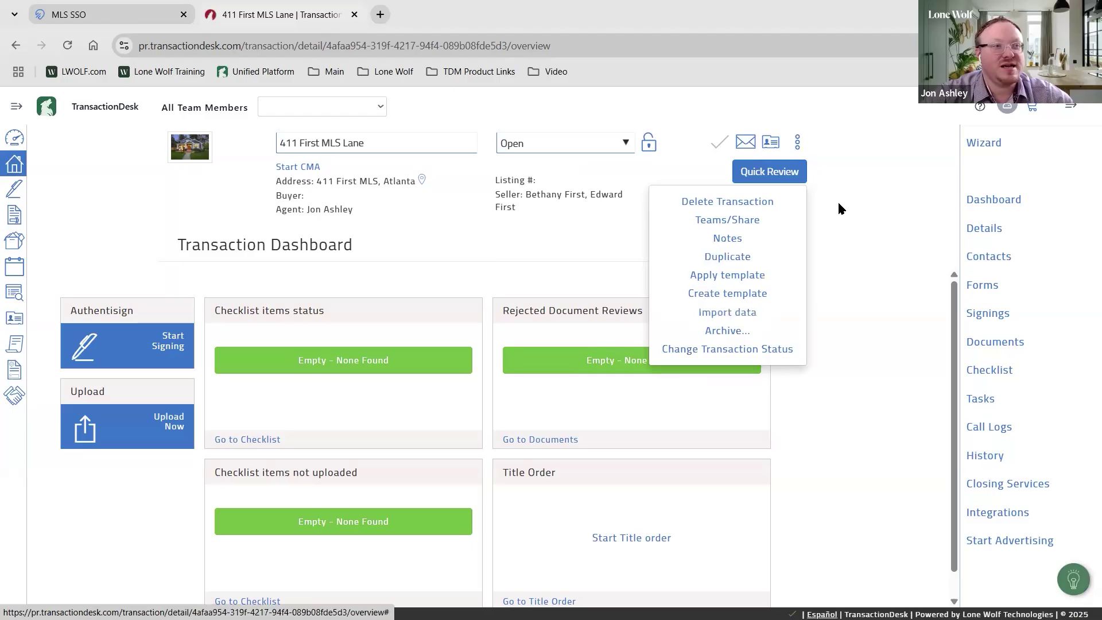
click(799, 141)
click(798, 142)
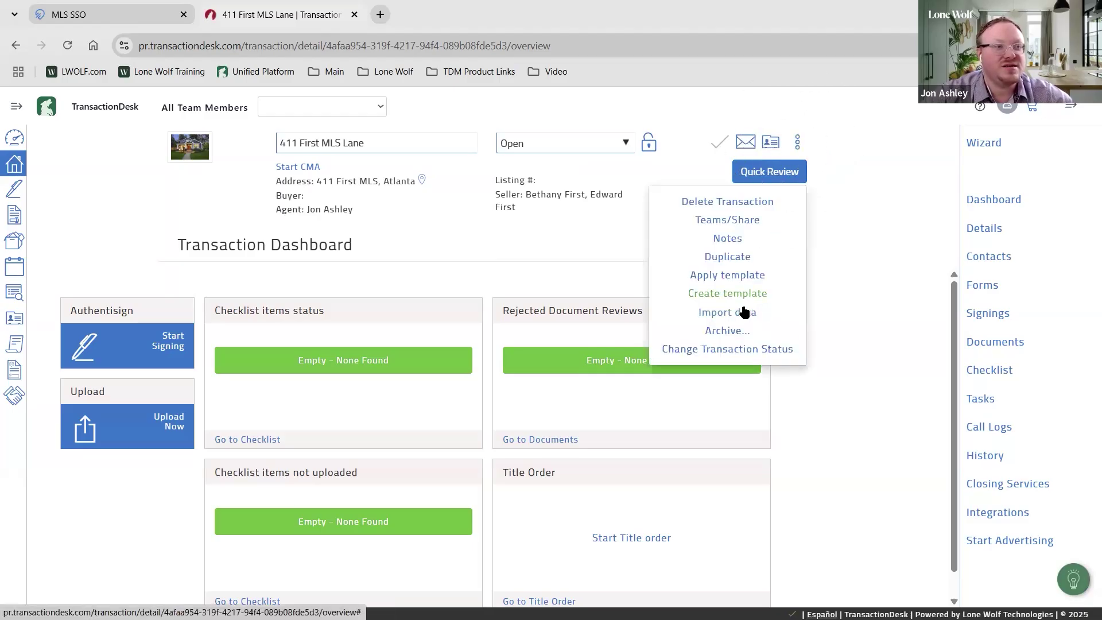
click(743, 310)
click(855, 257)
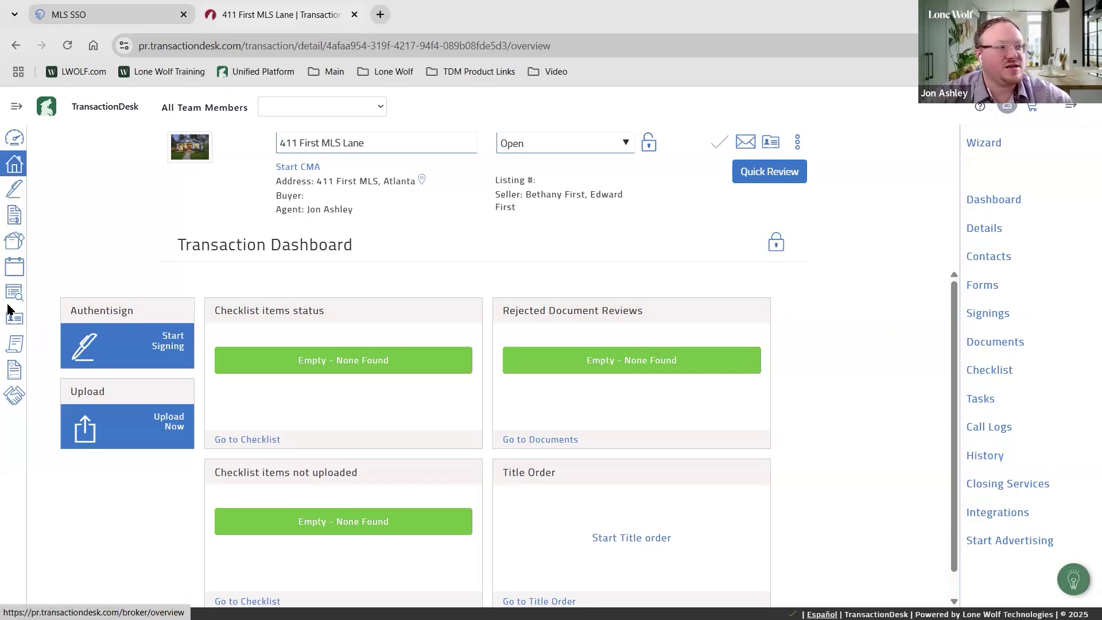
key(ctrl)
key(ctrl)
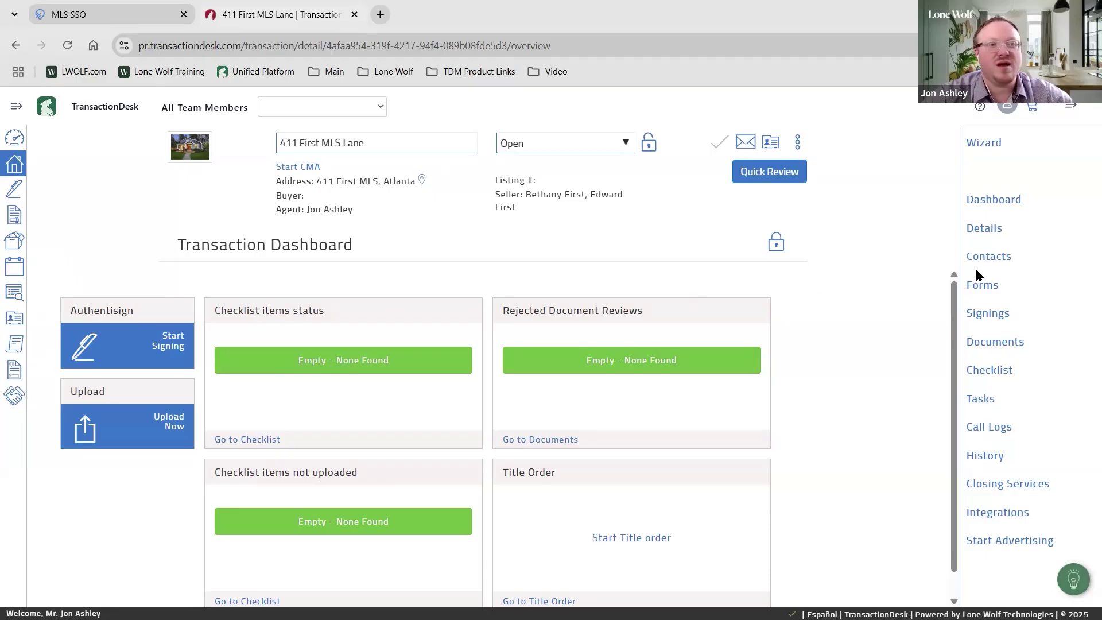
key(ctrl)
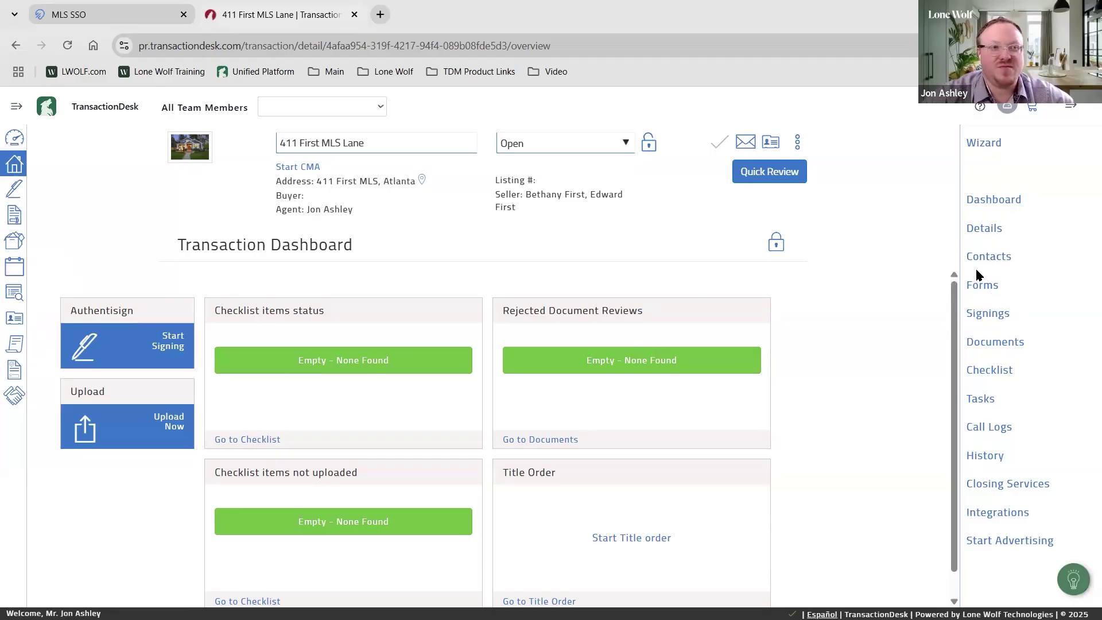
key(ctrl)
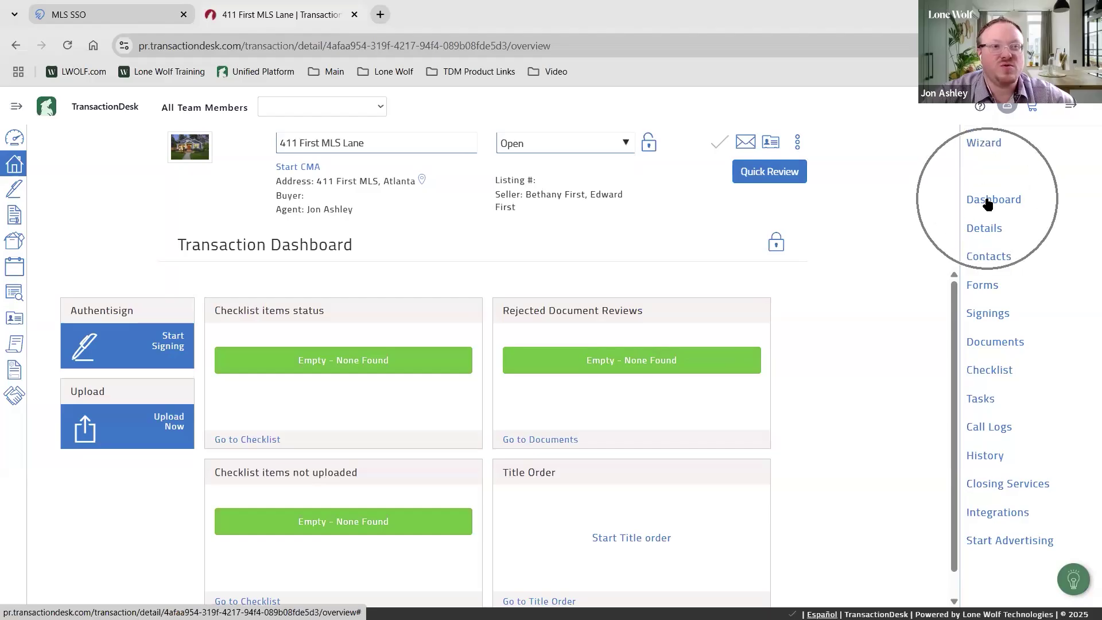
key(ctrl)
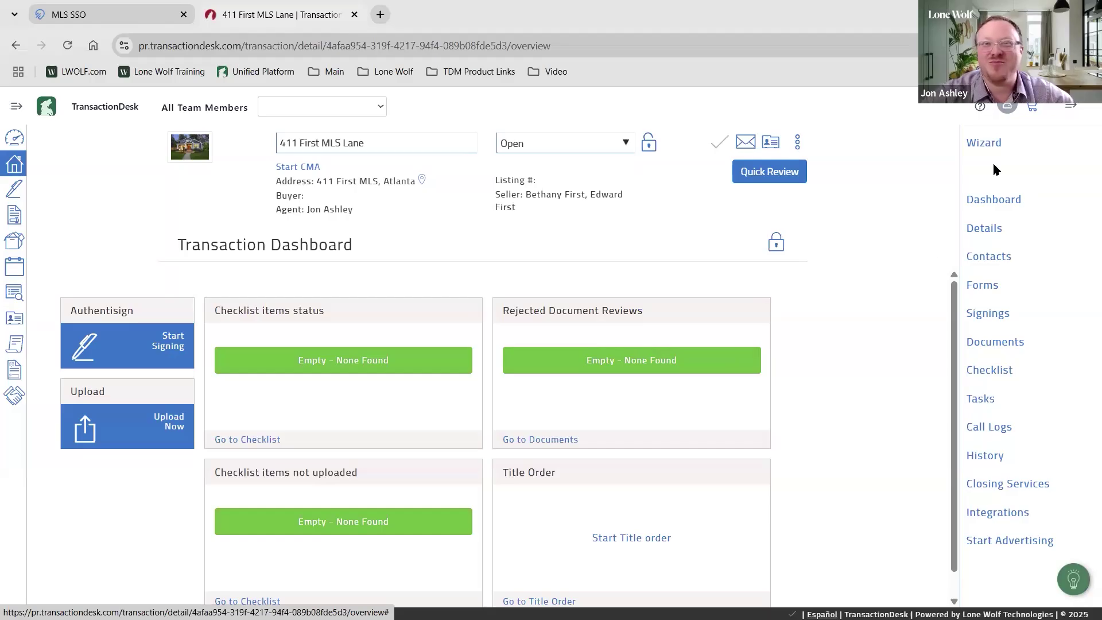
click(976, 230)
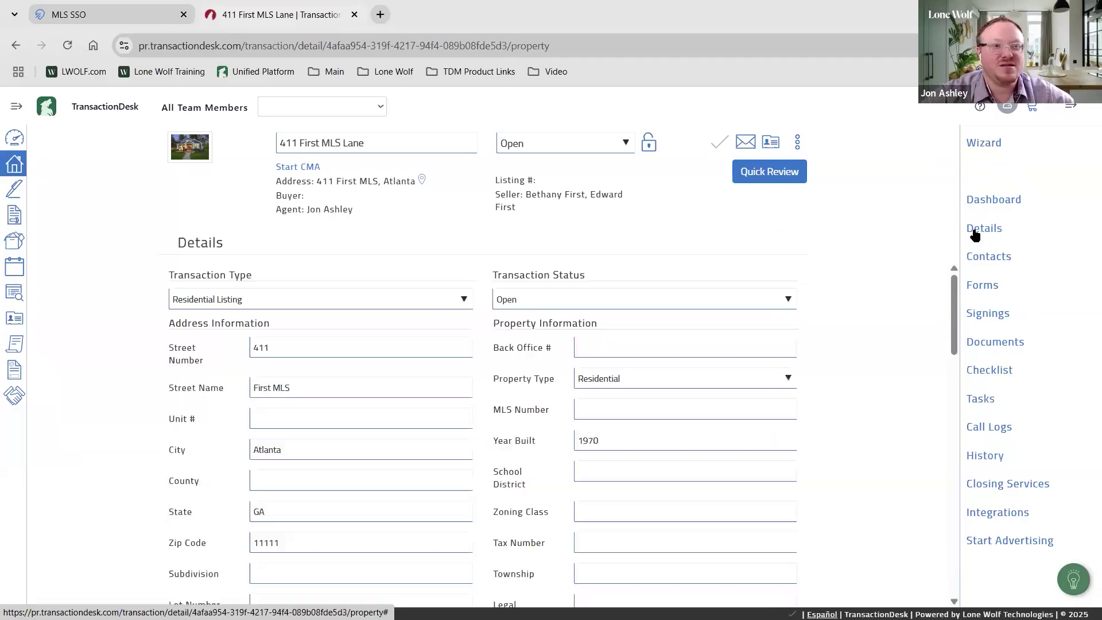
scroll(538, 365, down, 1)
scroll(538, 366, down, 1)
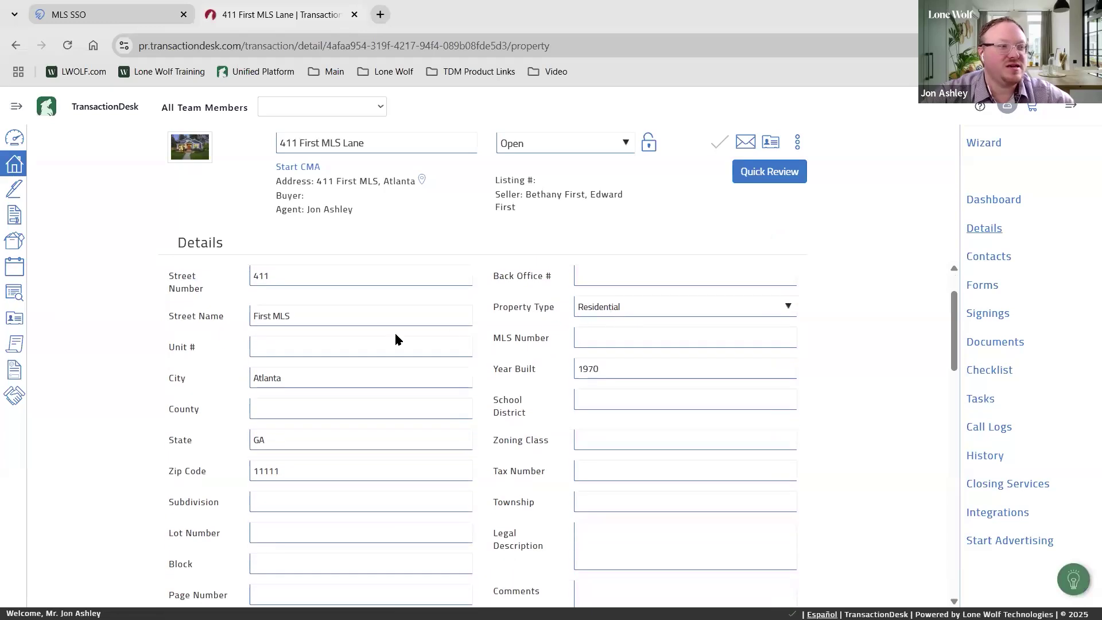
scroll(600, 332, down, 1)
scroll(605, 356, down, 6)
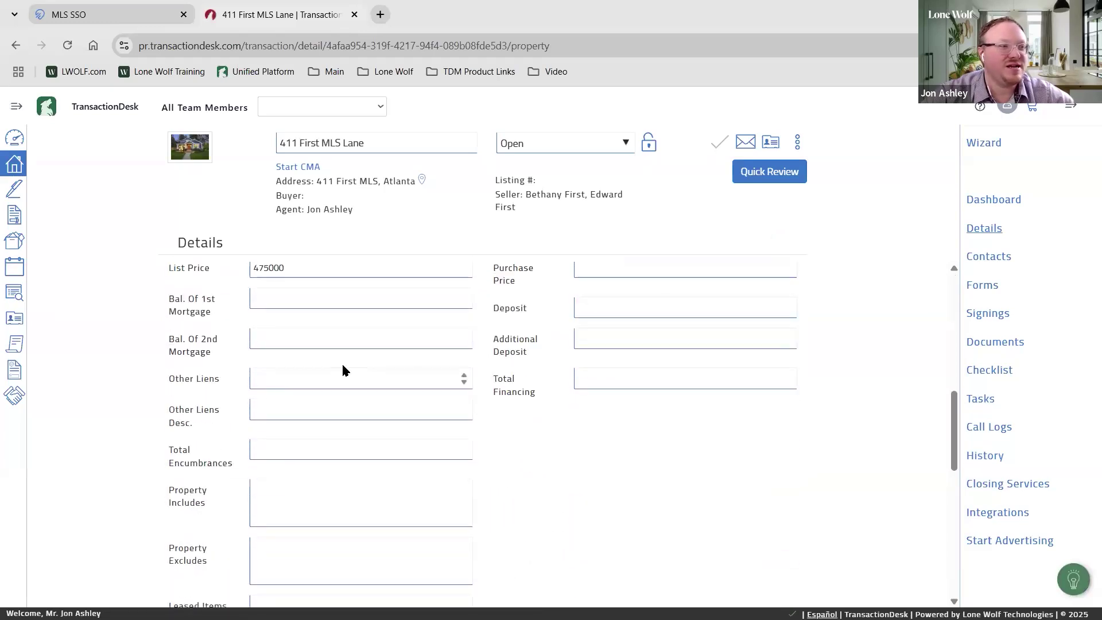
scroll(482, 400, up, 1)
scroll(588, 408, down, 5)
scroll(585, 410, down, 5)
scroll(422, 383, up, 1)
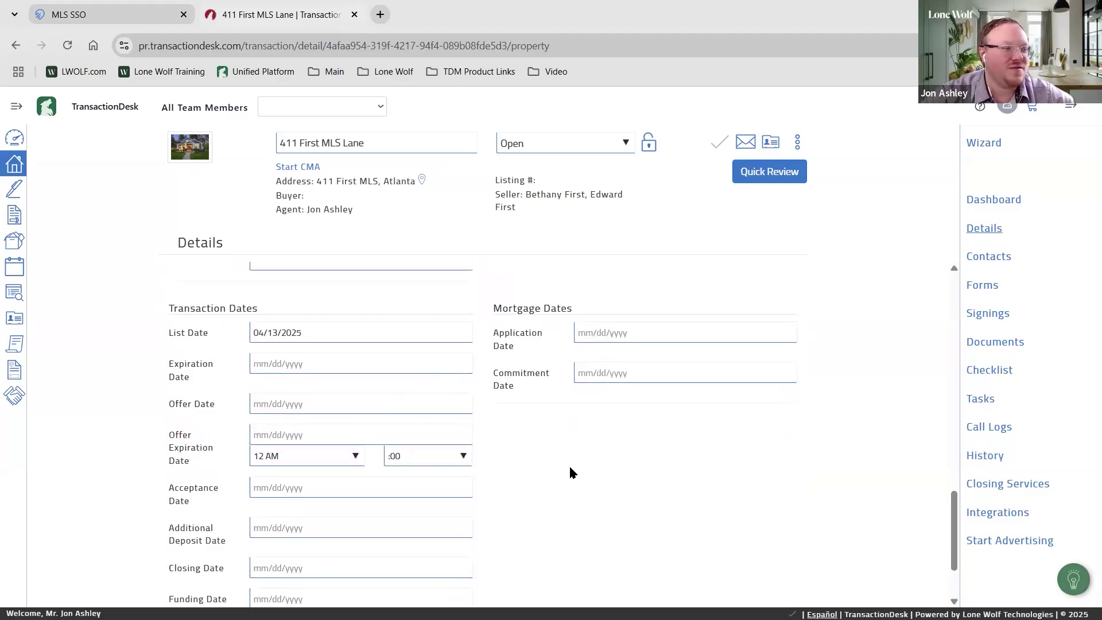
scroll(569, 468, down, 2)
scroll(571, 463, up, 10)
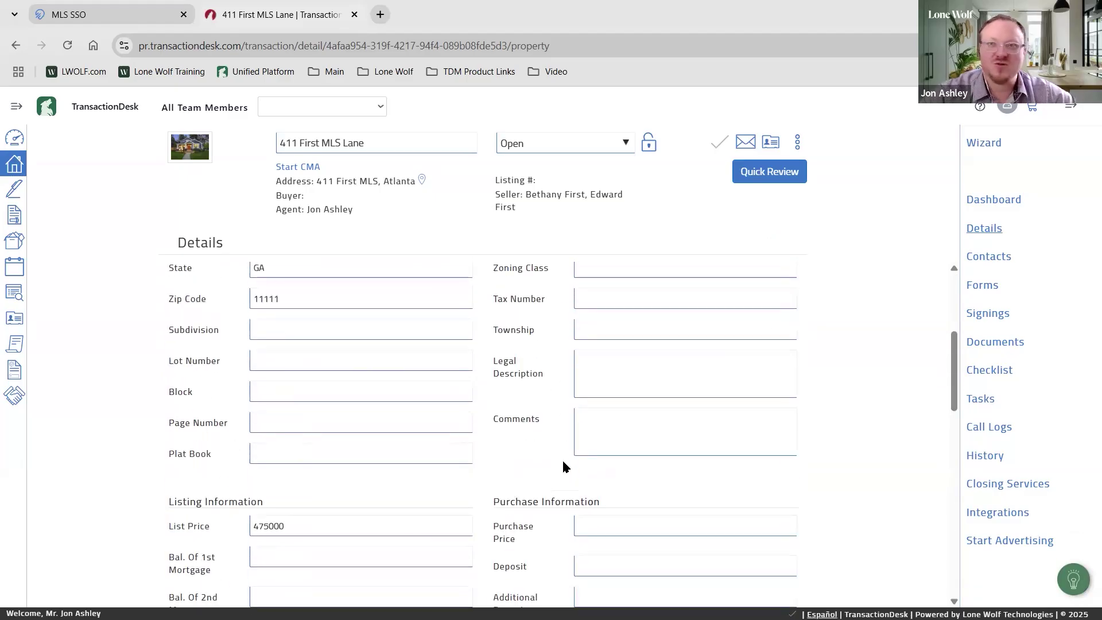
scroll(568, 477, up, 4)
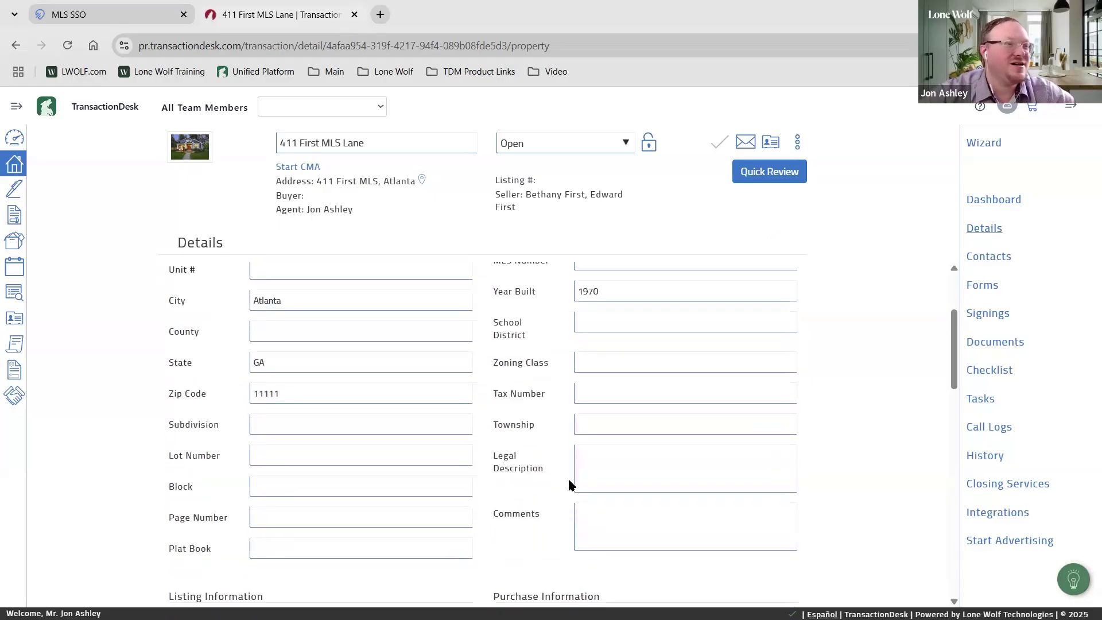
scroll(571, 477, down, 1)
scroll(607, 451, down, 1)
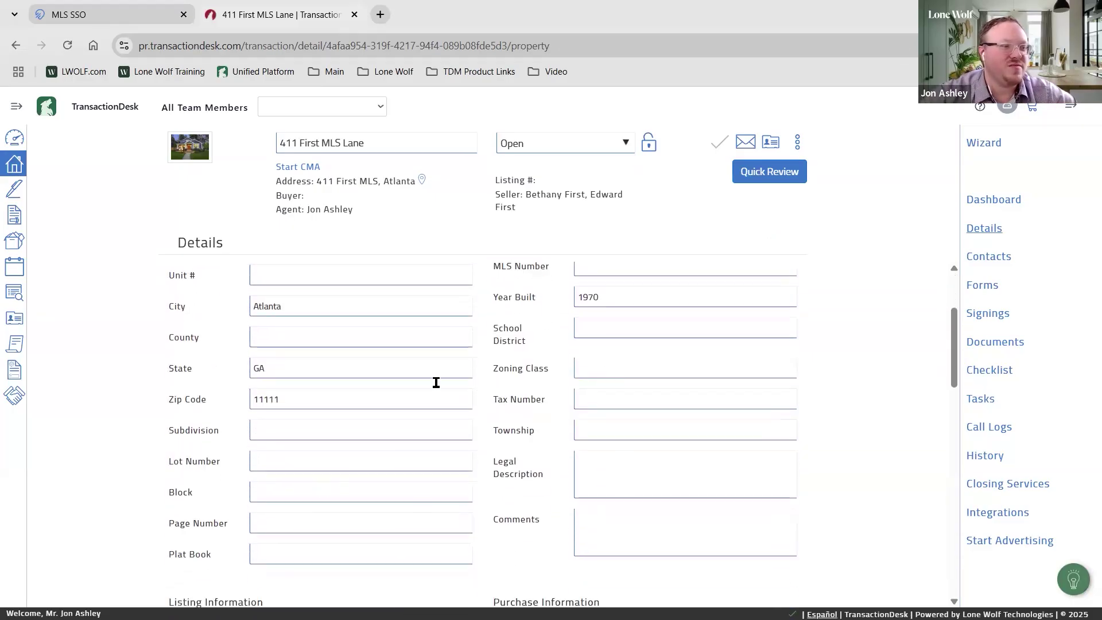
scroll(472, 420, up, 2)
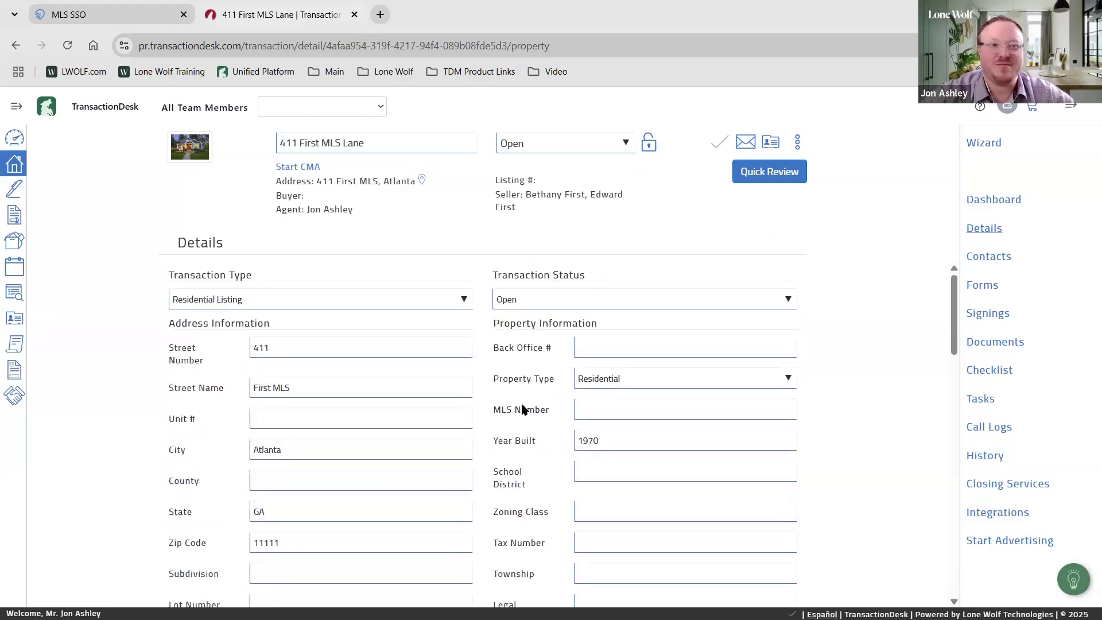
click(983, 263)
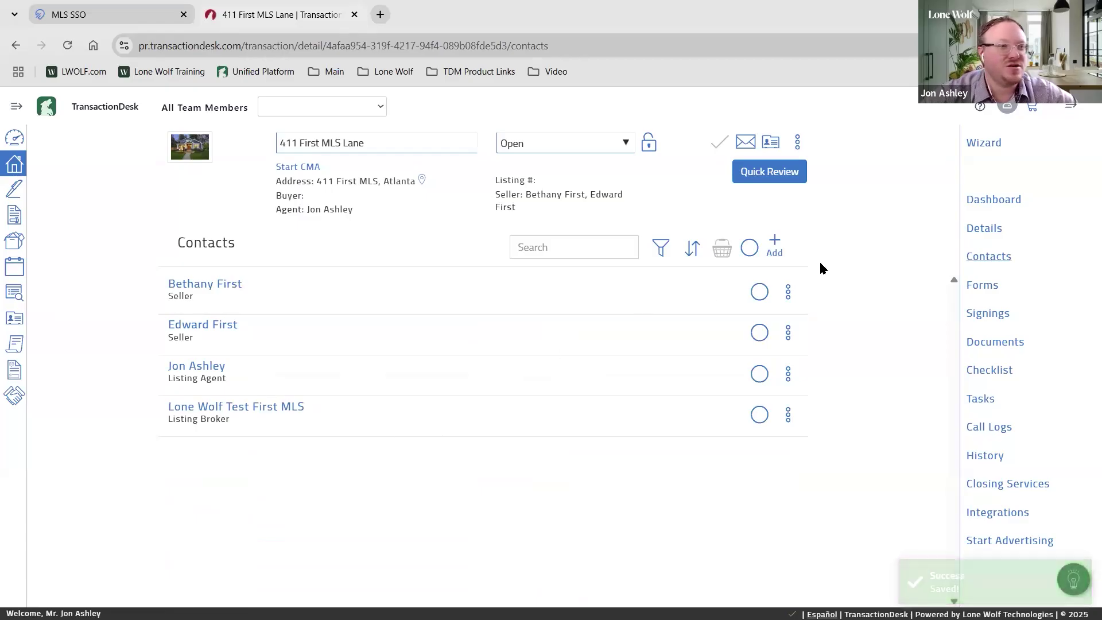
Open and close the contacts Add dropdown twice to view the ways of adding a contact
click(775, 246)
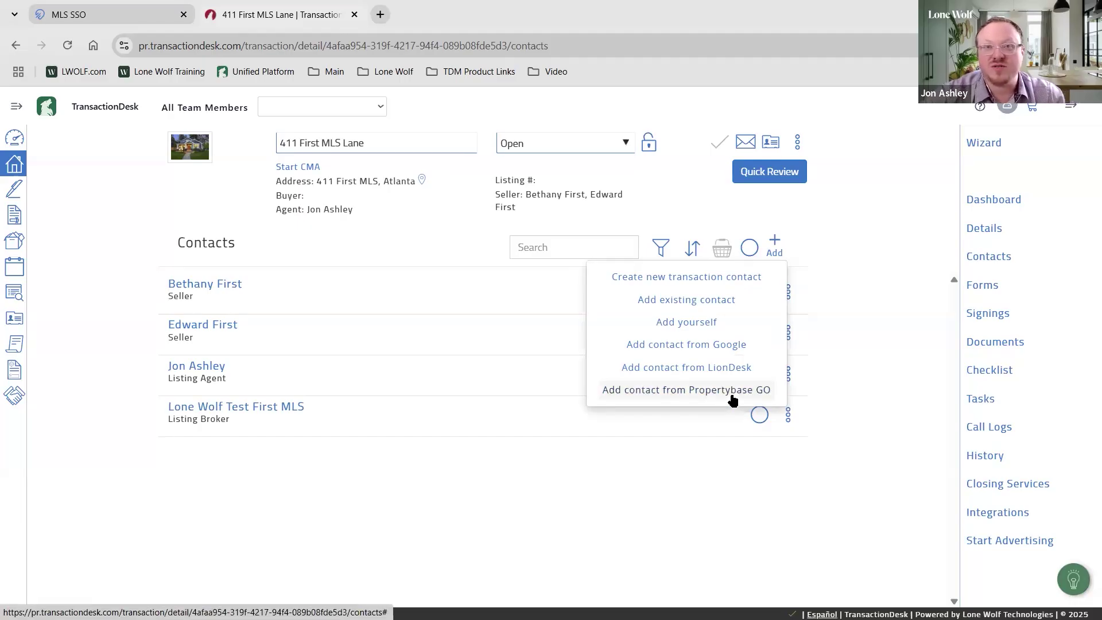
click(911, 364)
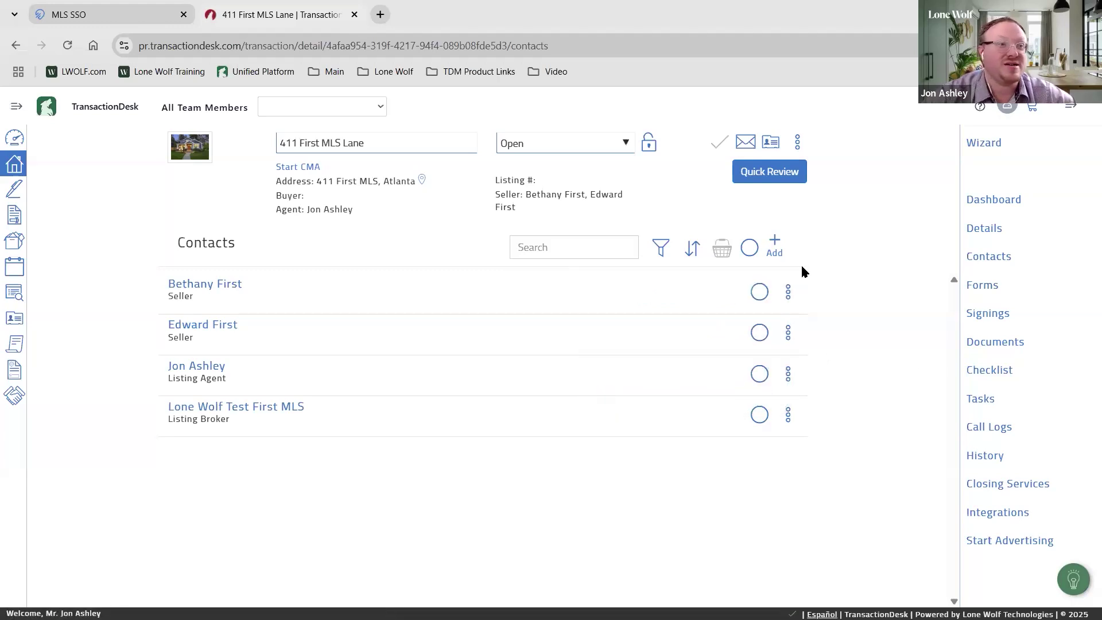
click(778, 249)
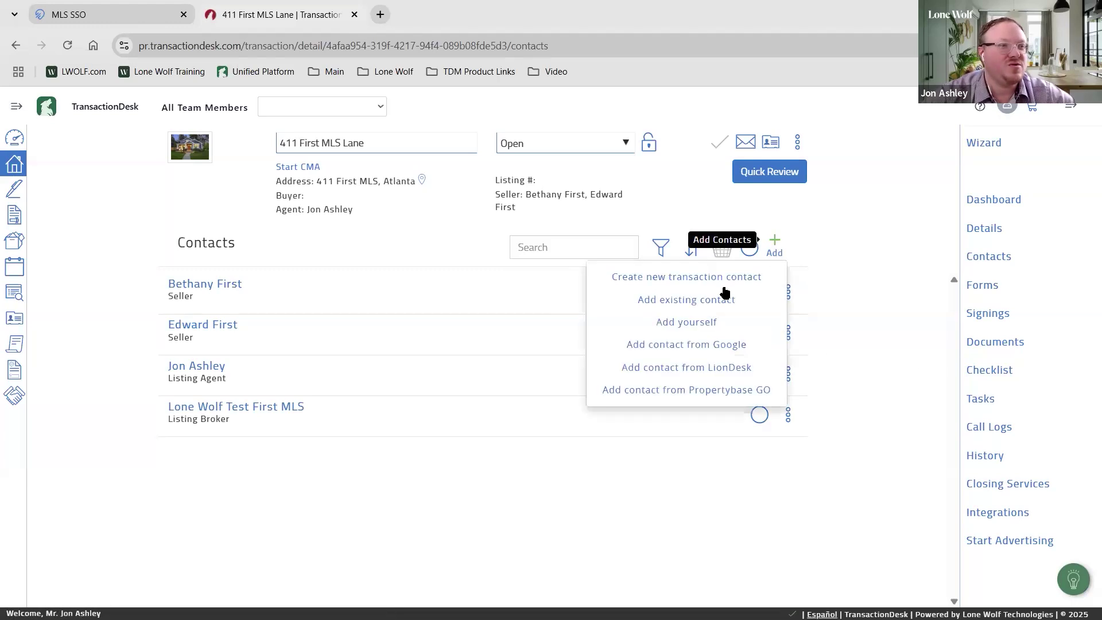
click(903, 303)
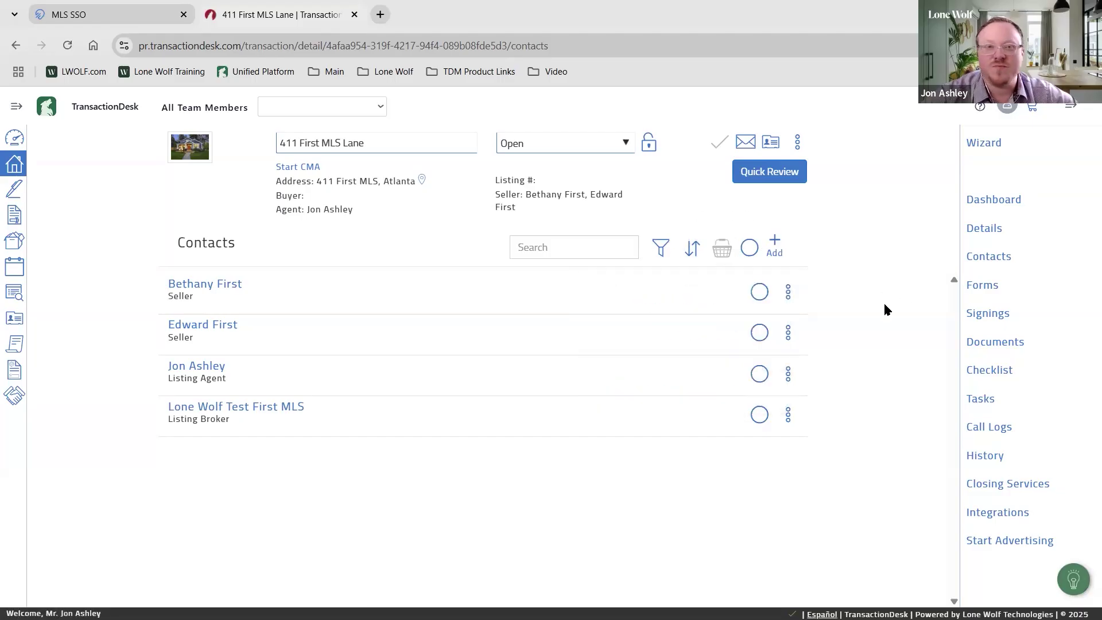
Step through the Forms, Signings and two-file Documents pages, ending on the empty Checklist
click(982, 287)
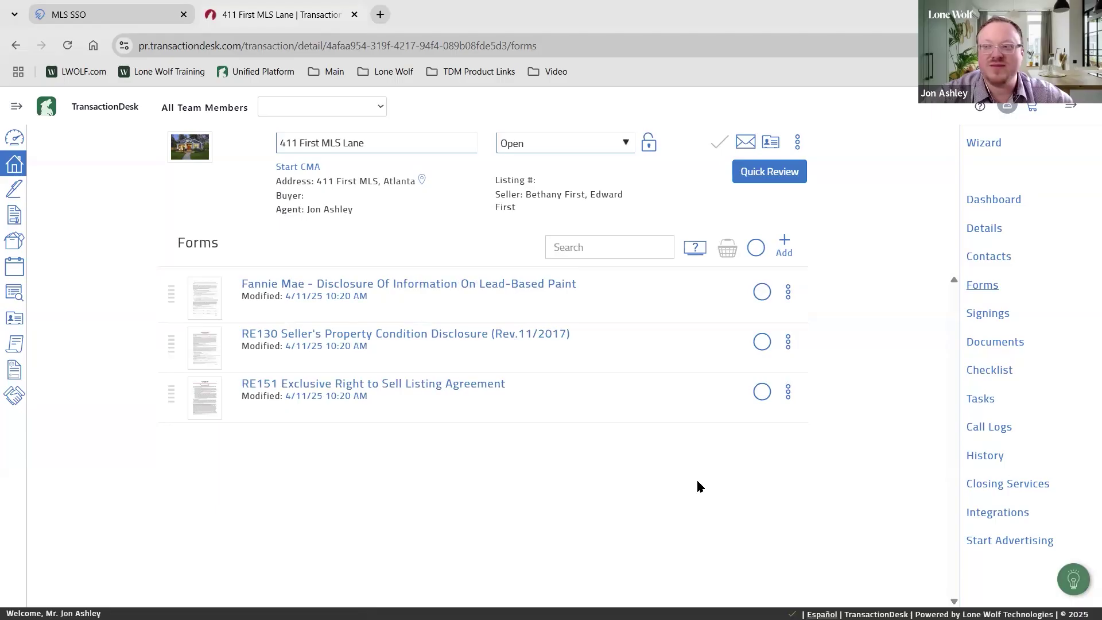
click(981, 316)
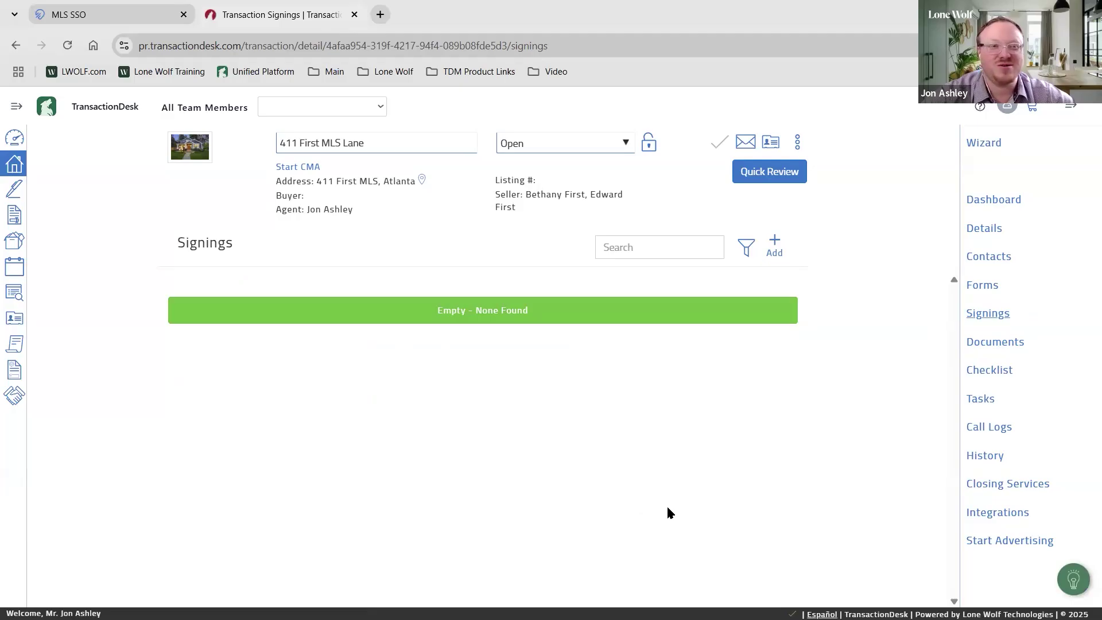
click(994, 345)
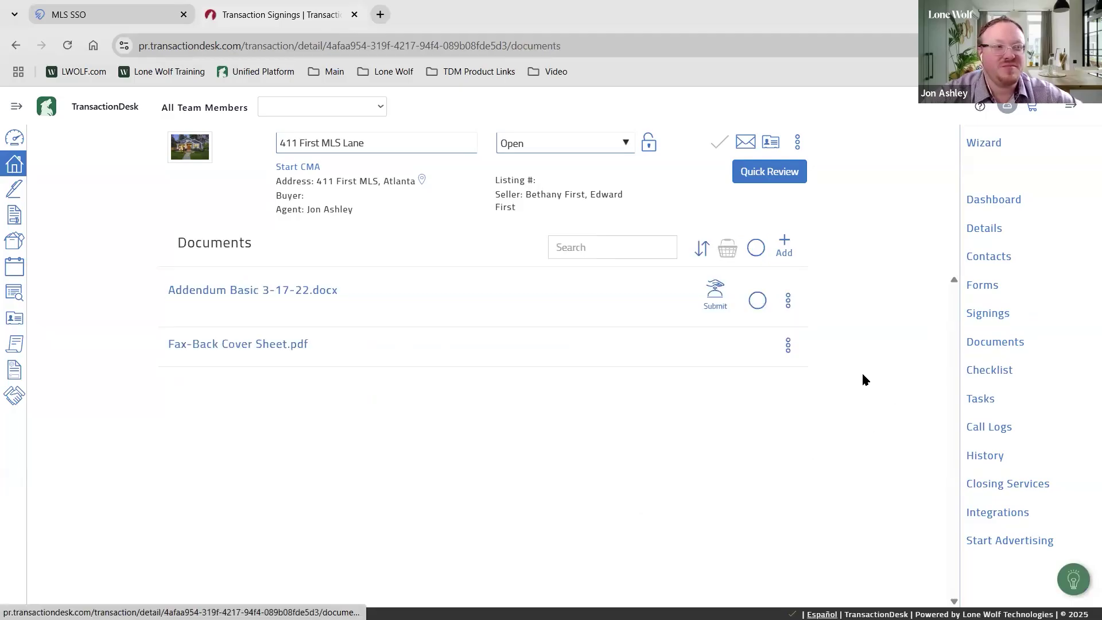
click(999, 345)
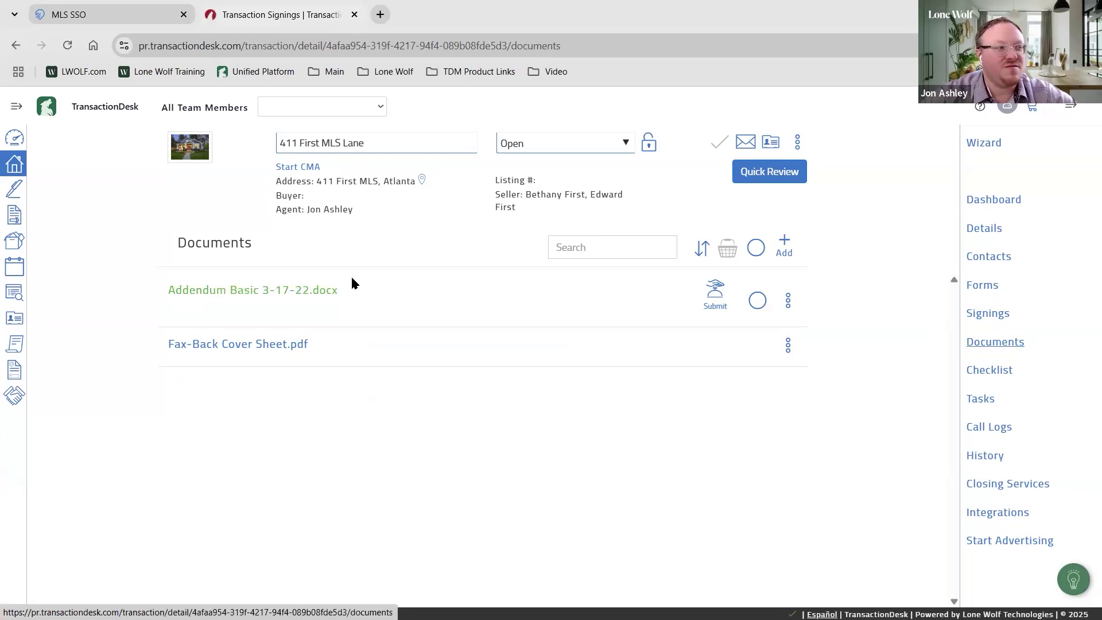
click(211, 256)
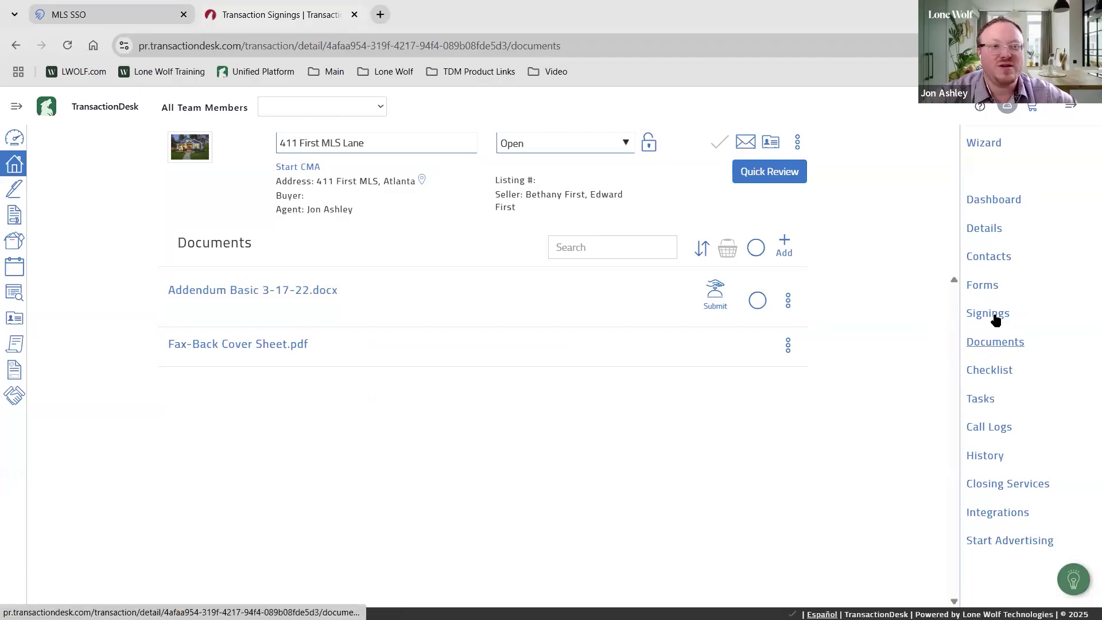
click(998, 343)
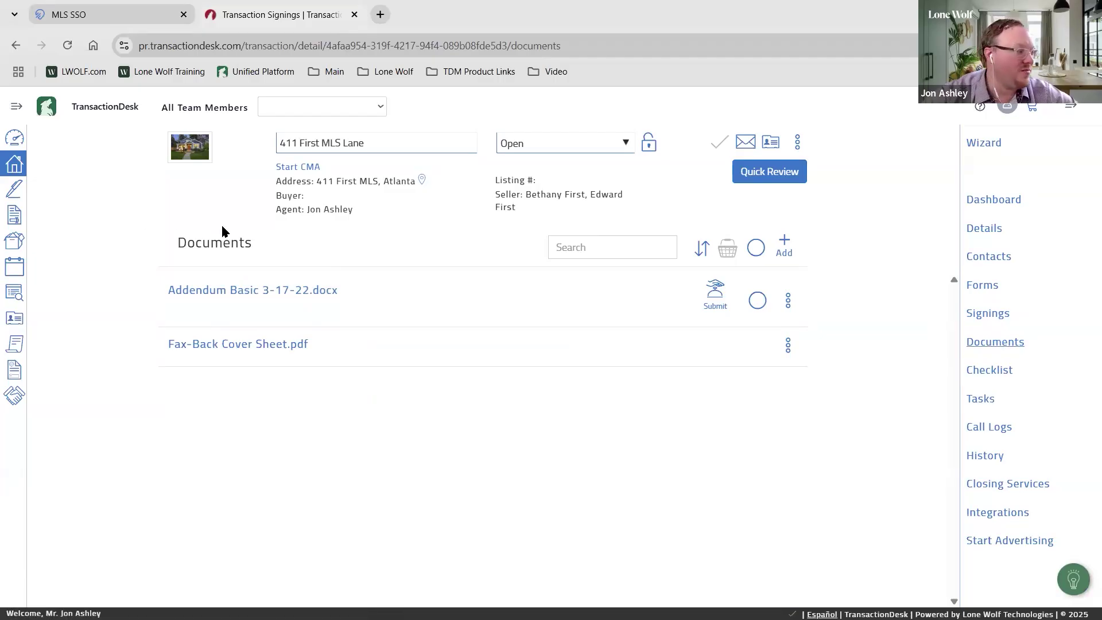
click(990, 370)
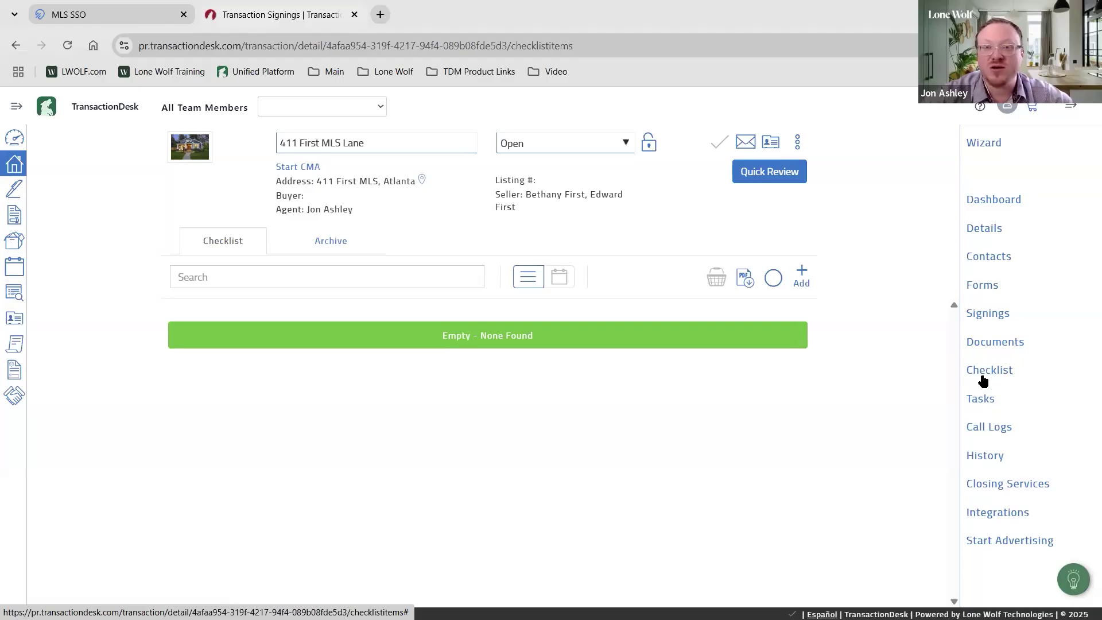
Visit the empty Tasks and Call Logs pages, ending on History with eleven logged actions
click(1005, 379)
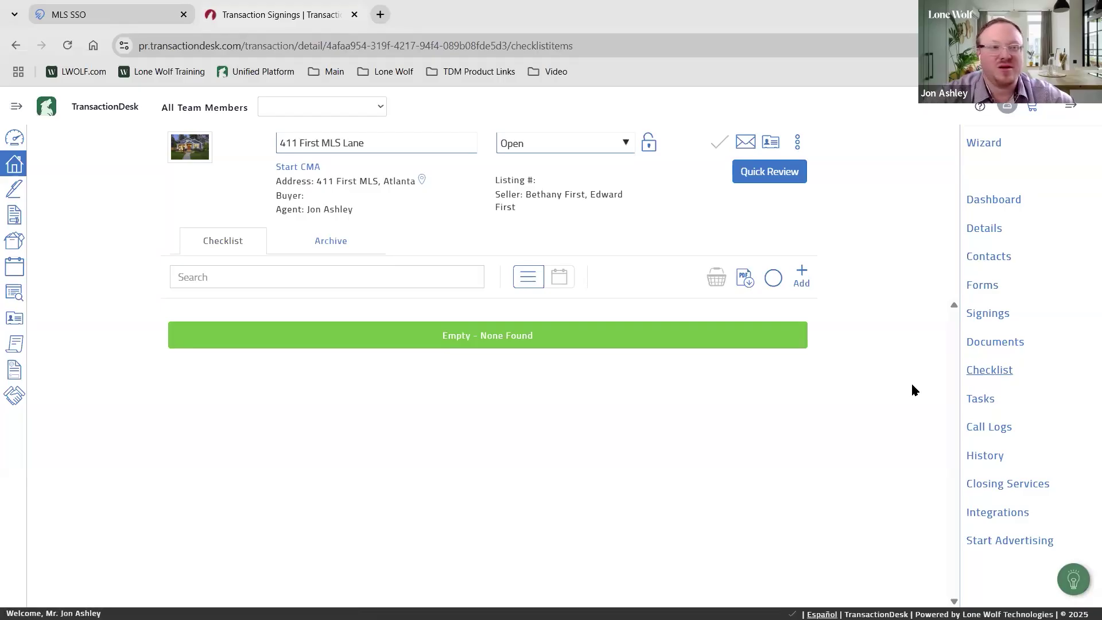
click(980, 370)
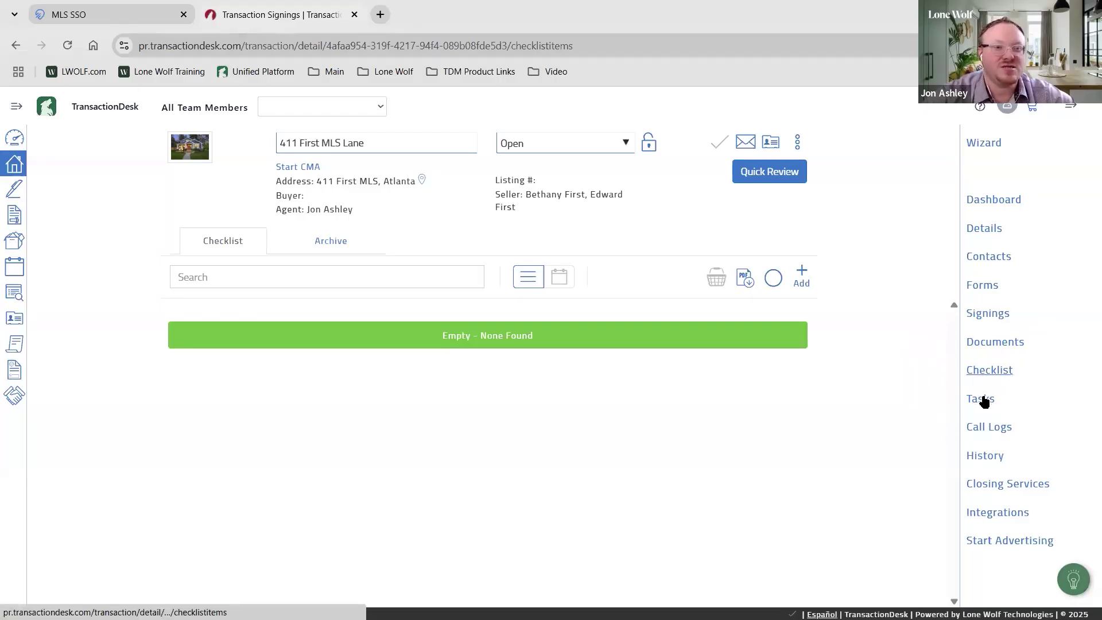
click(983, 400)
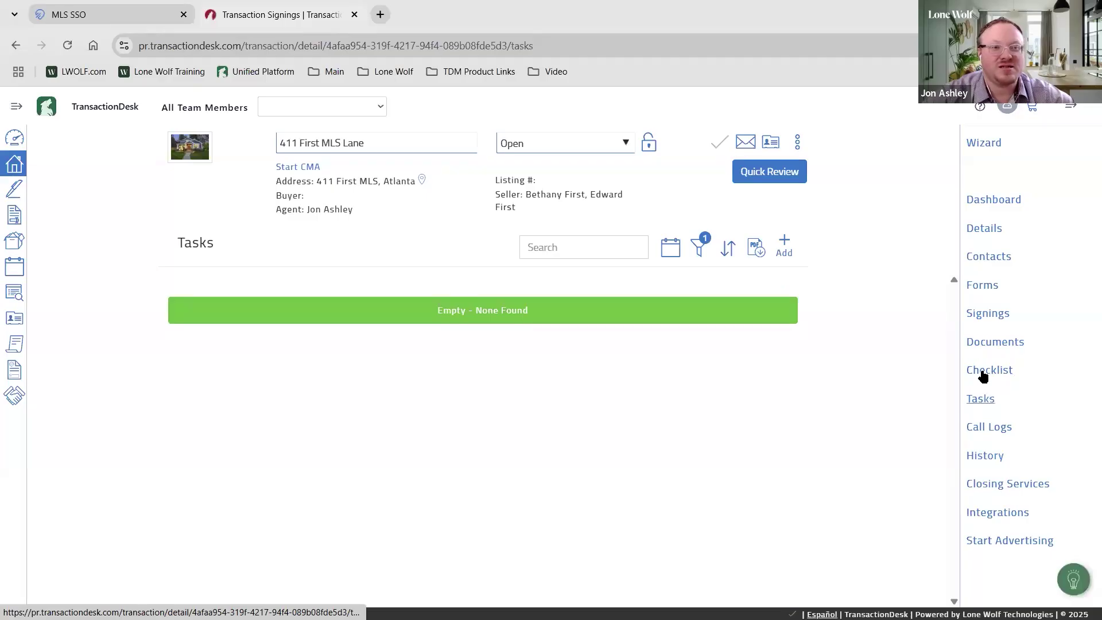
click(978, 405)
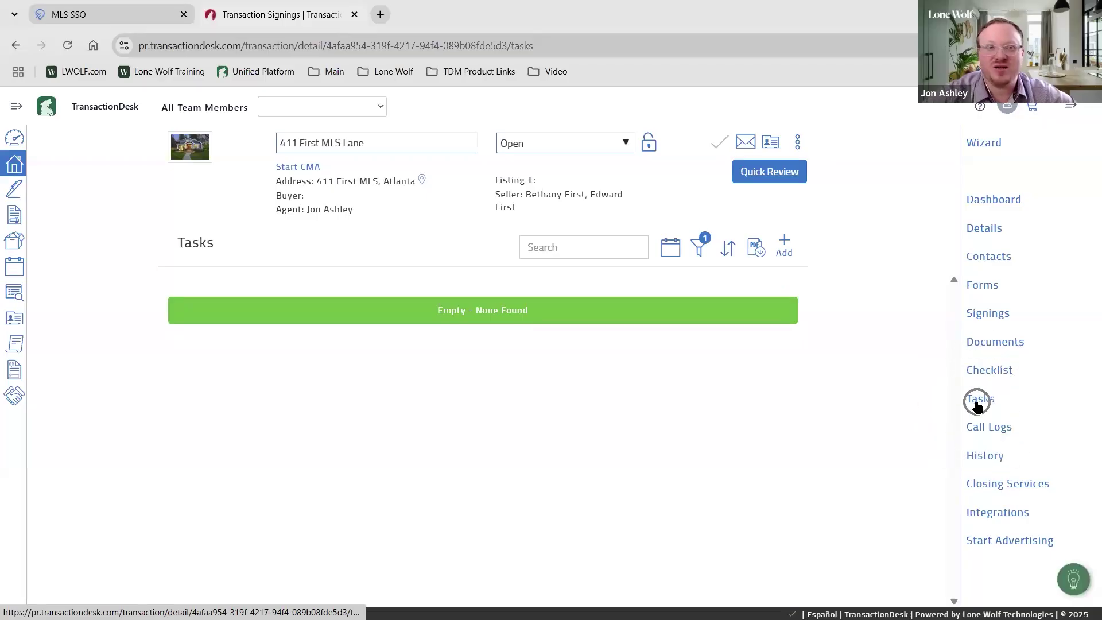
click(982, 428)
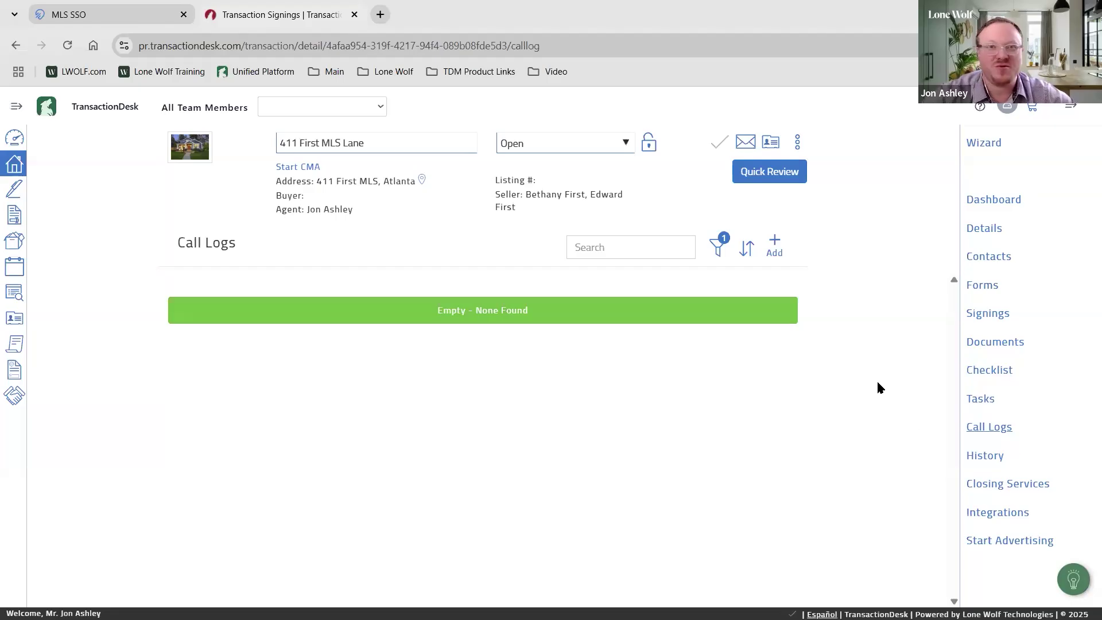
click(986, 427)
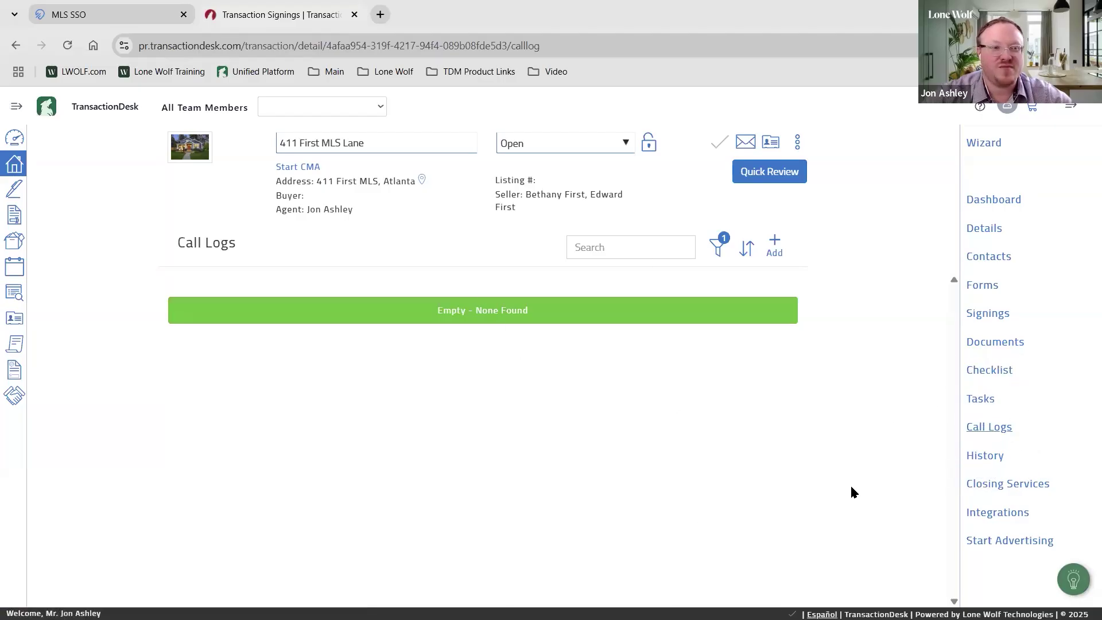
click(997, 457)
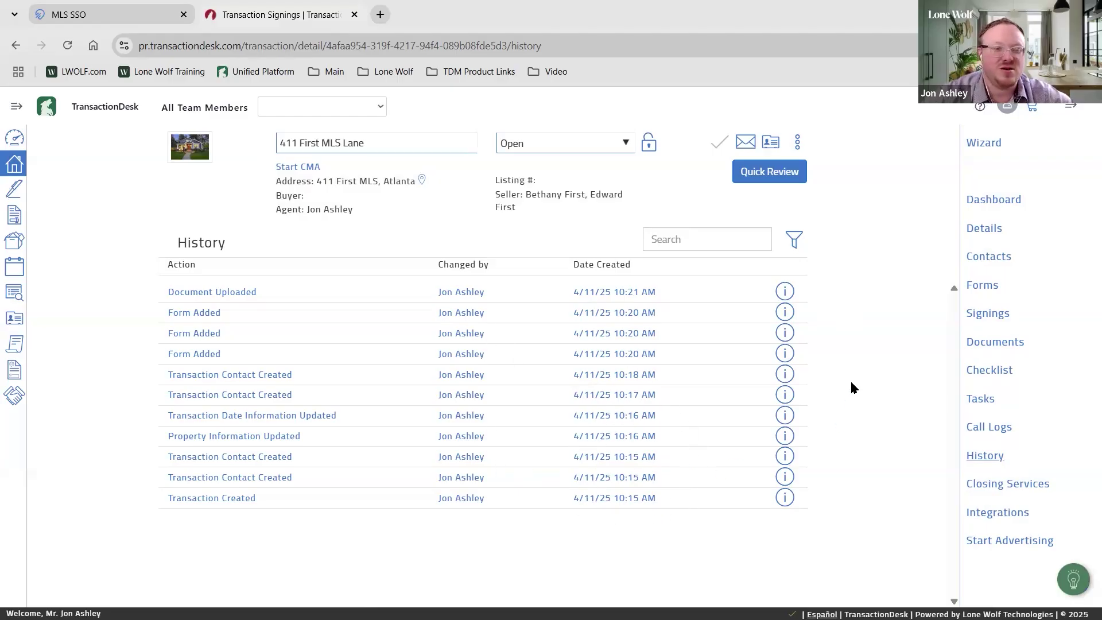
Browse the Integrations partner tiles (Boost, Cloud CMA, Hurdlr, propertybase, rentspree, Updater), then return to Forms
click(1007, 487)
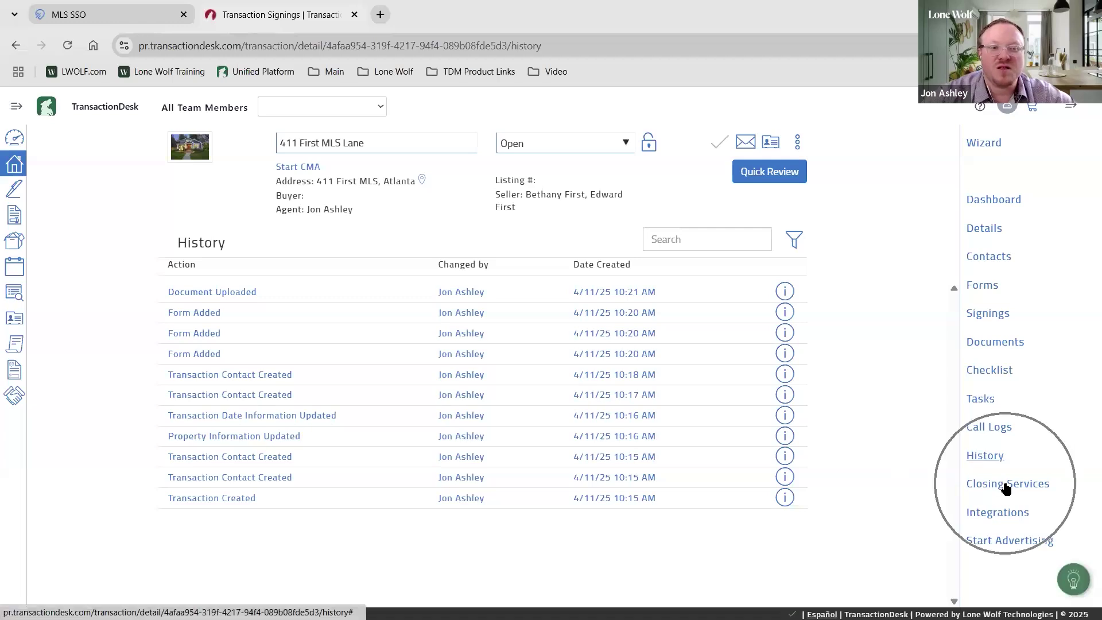
click(1008, 512)
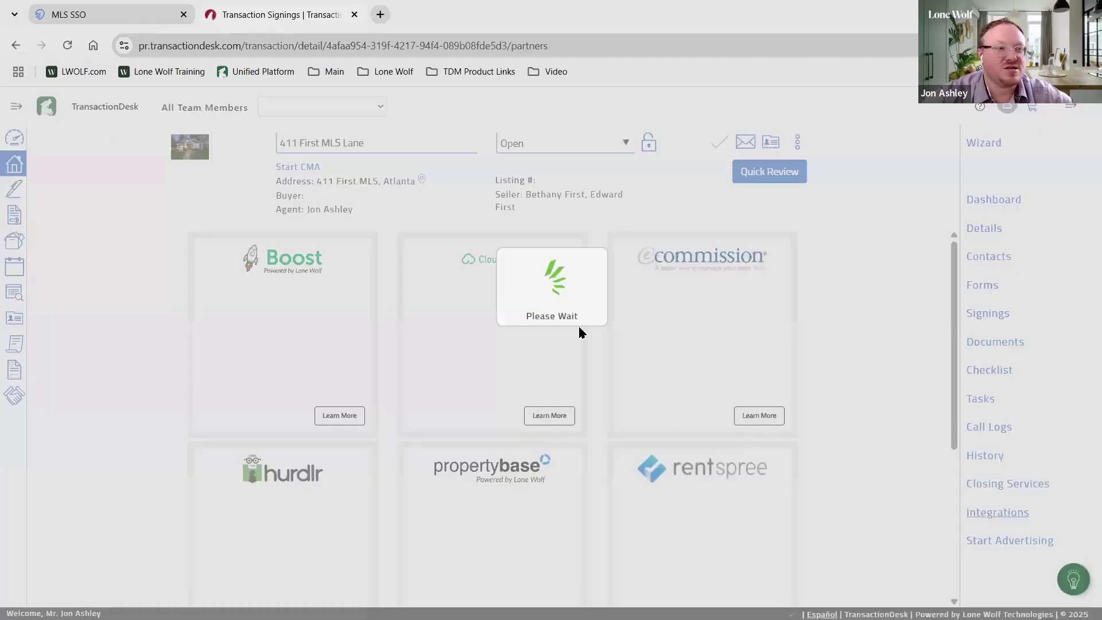
scroll(671, 415, down, 1)
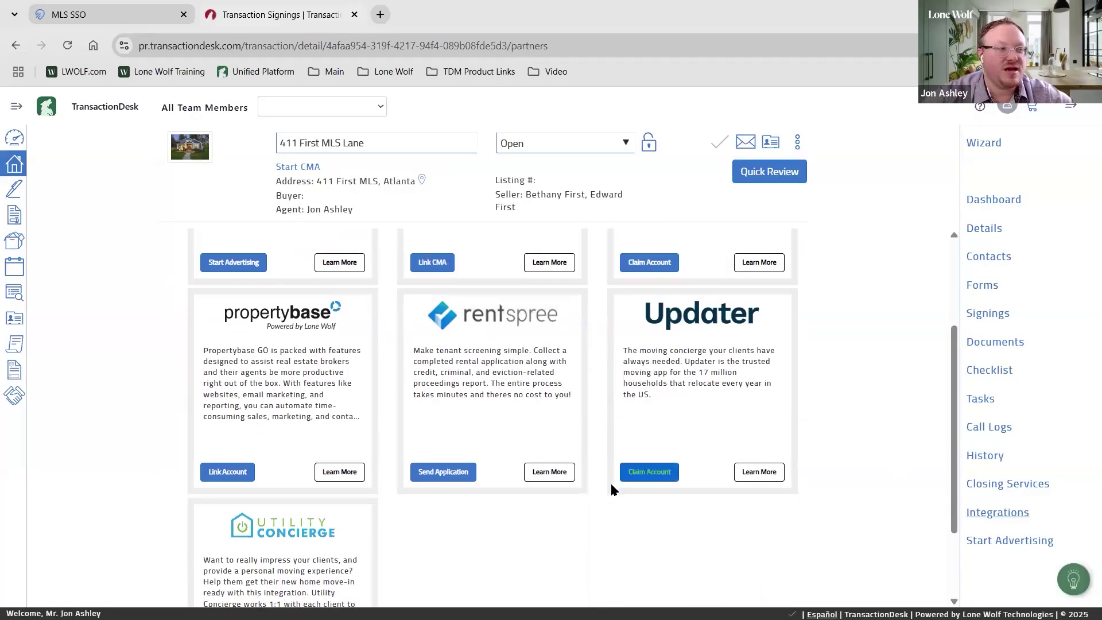
scroll(608, 481, up, 5)
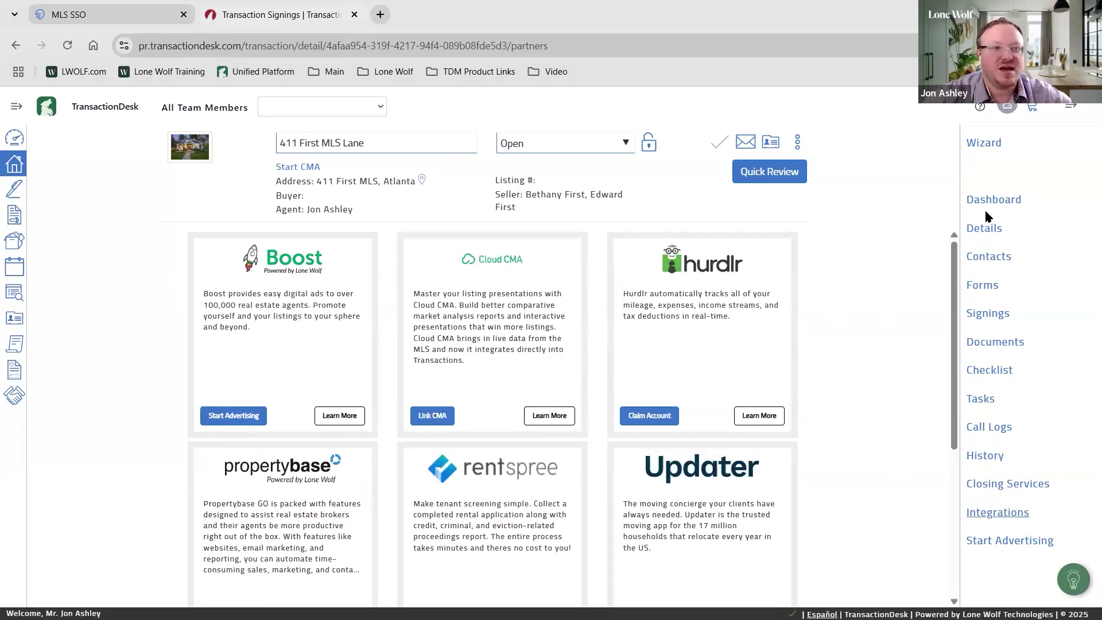
click(984, 287)
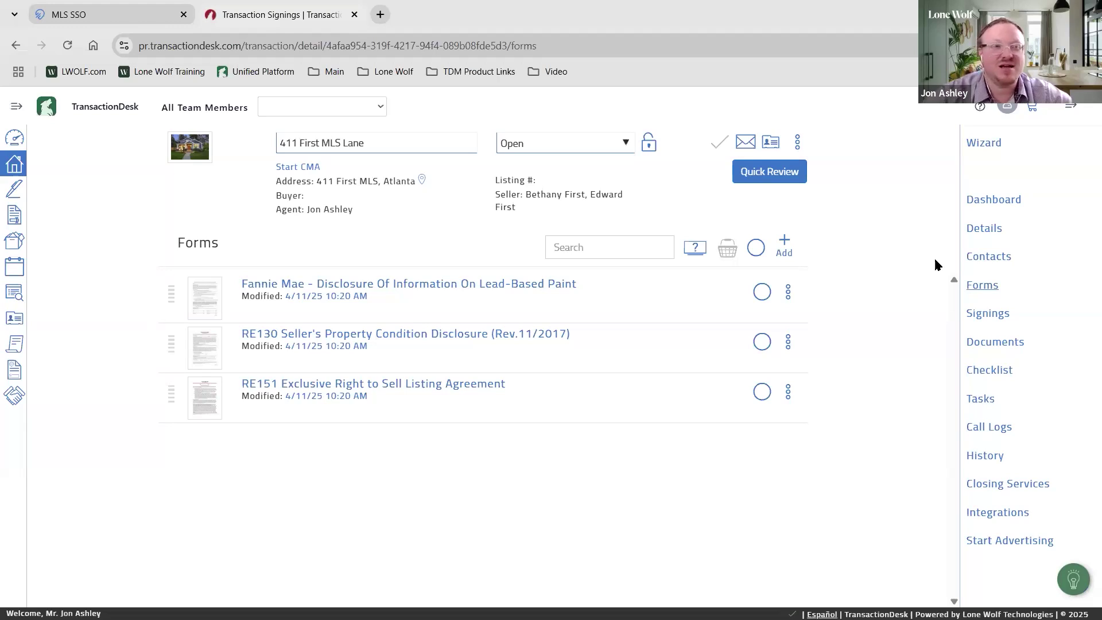
click(995, 233)
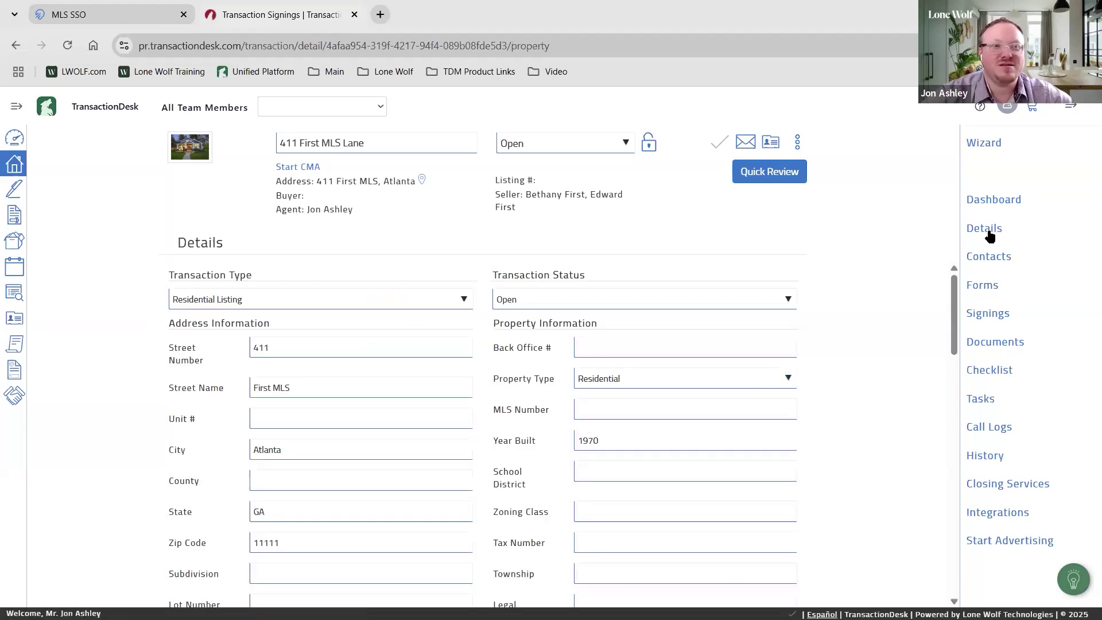
scroll(776, 358, down, 2)
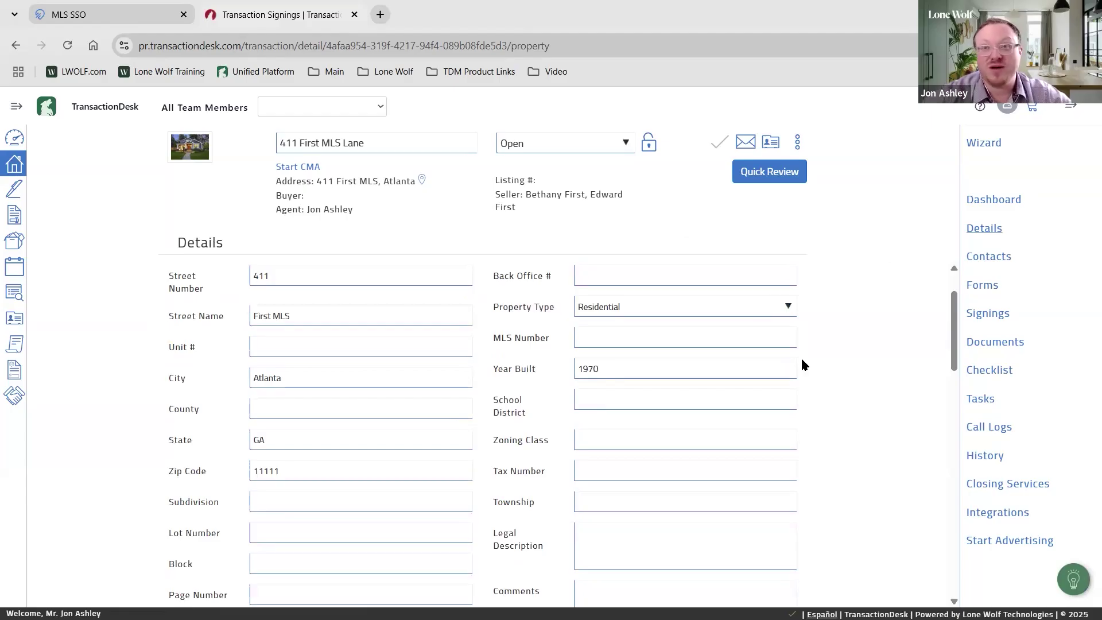
click(990, 256)
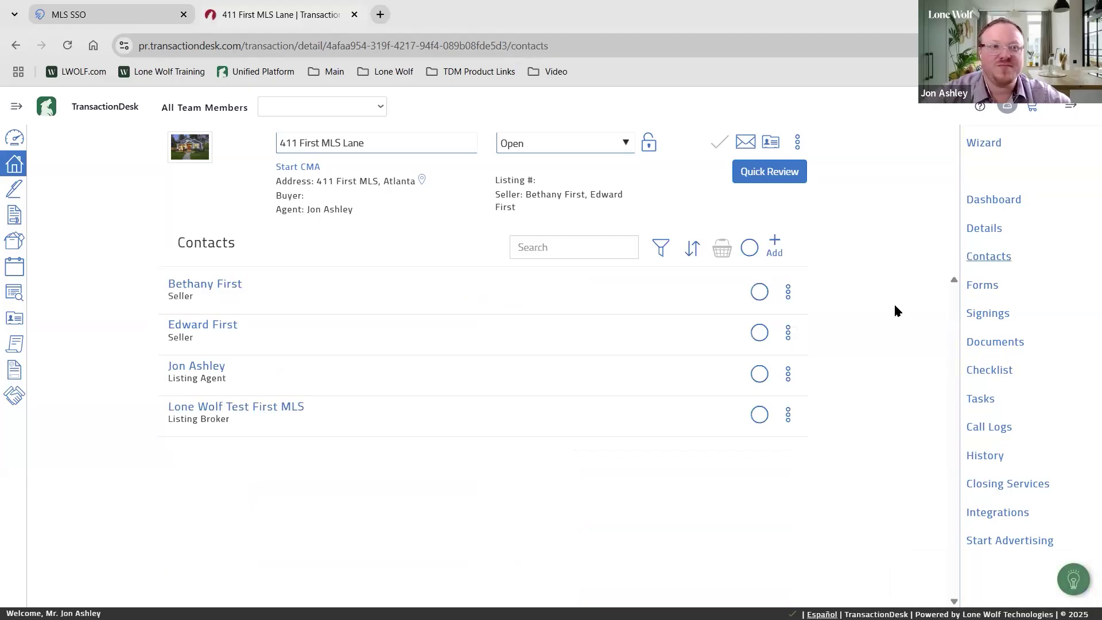
click(977, 285)
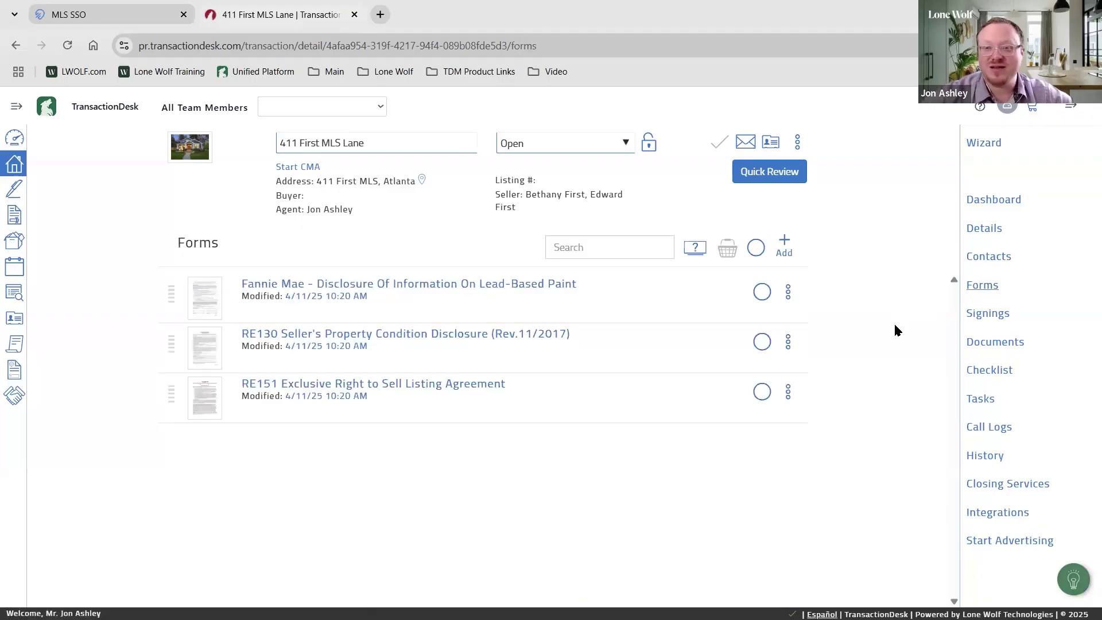
click(988, 343)
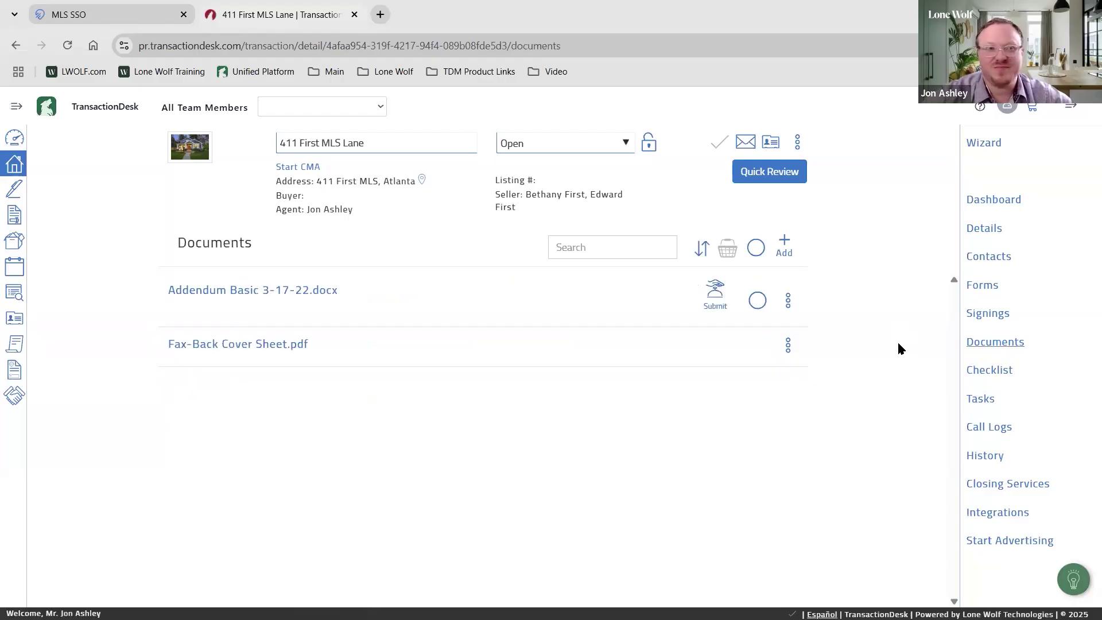
click(984, 232)
key(ctrl)
key(ctrl)
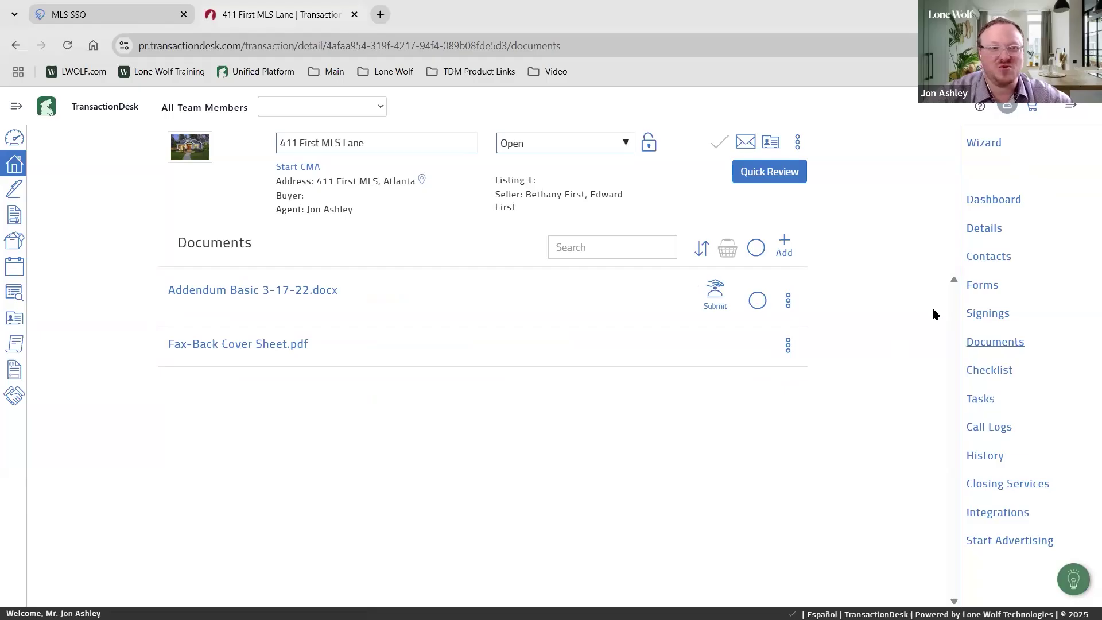
click(978, 285)
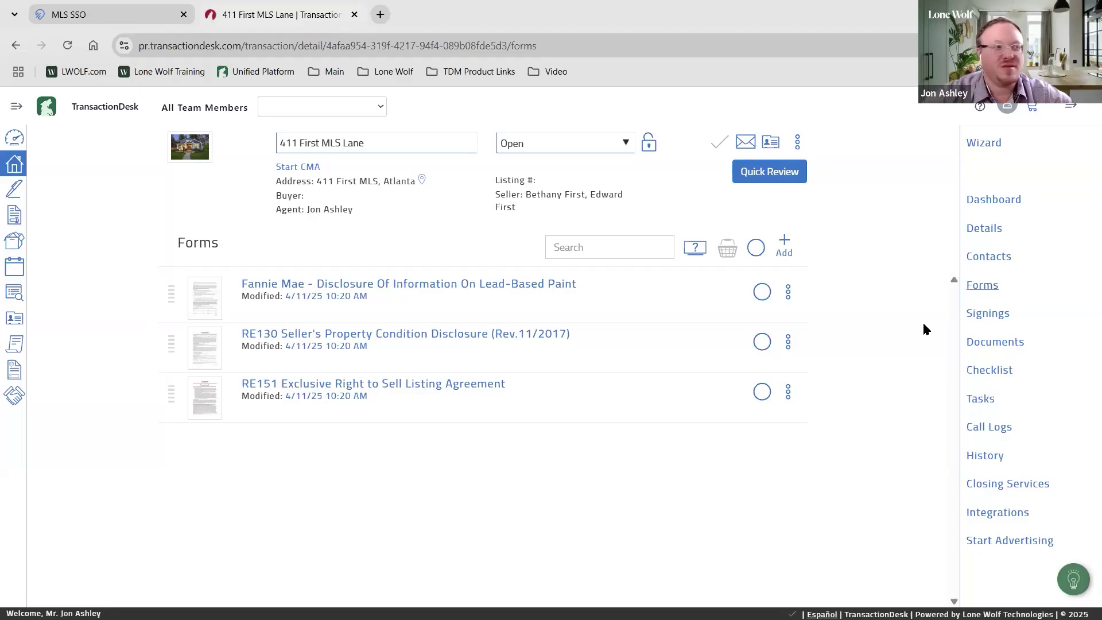
click(442, 389)
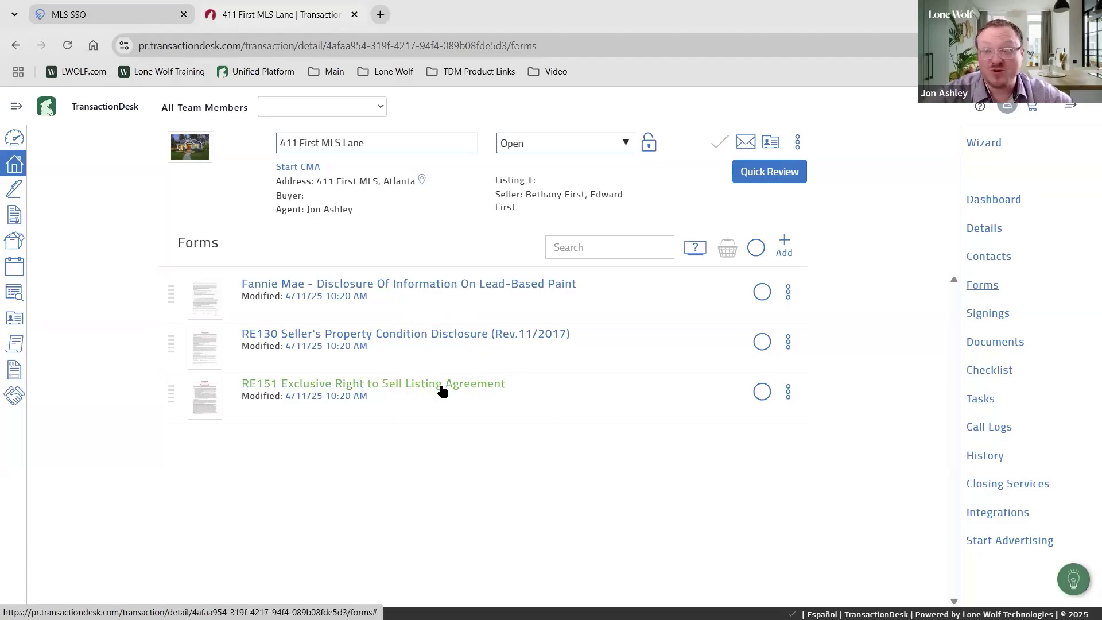
click(442, 389)
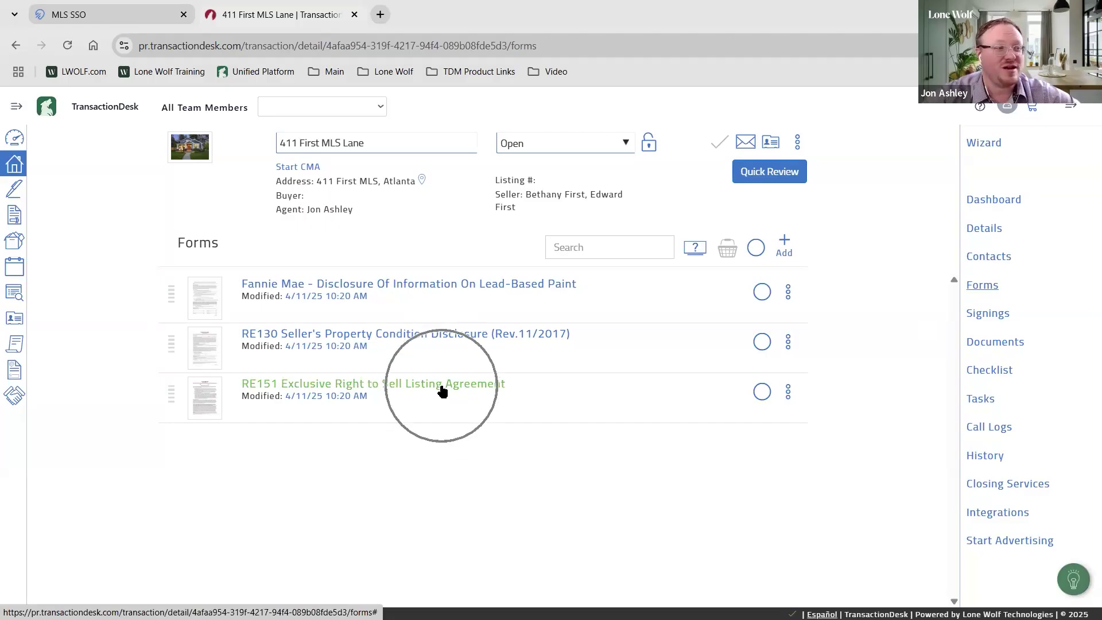
click(441, 389)
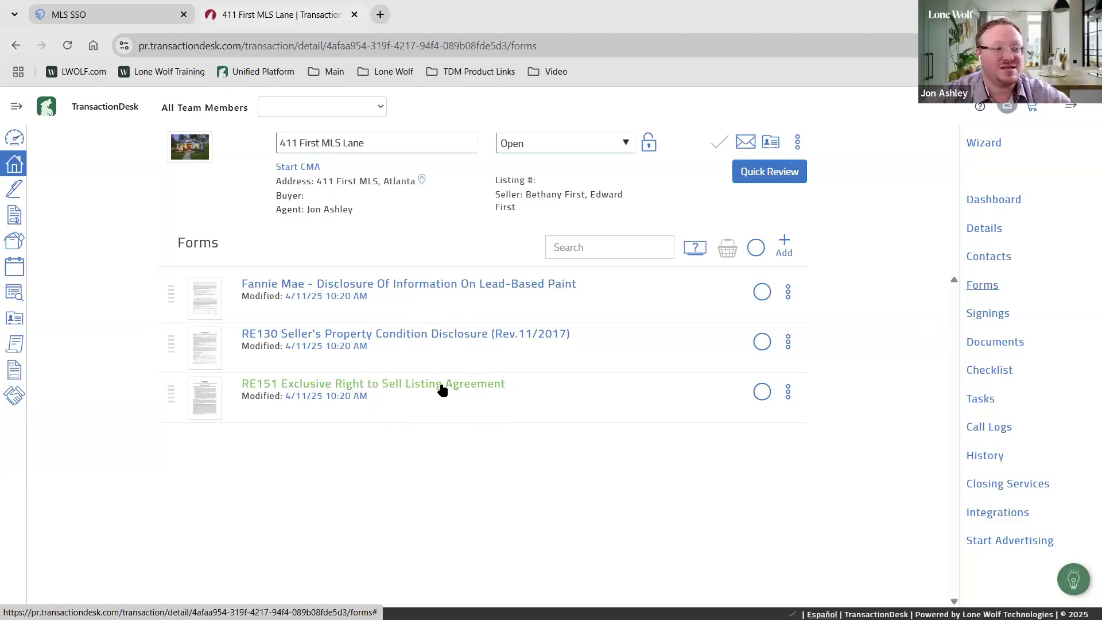
click(442, 390)
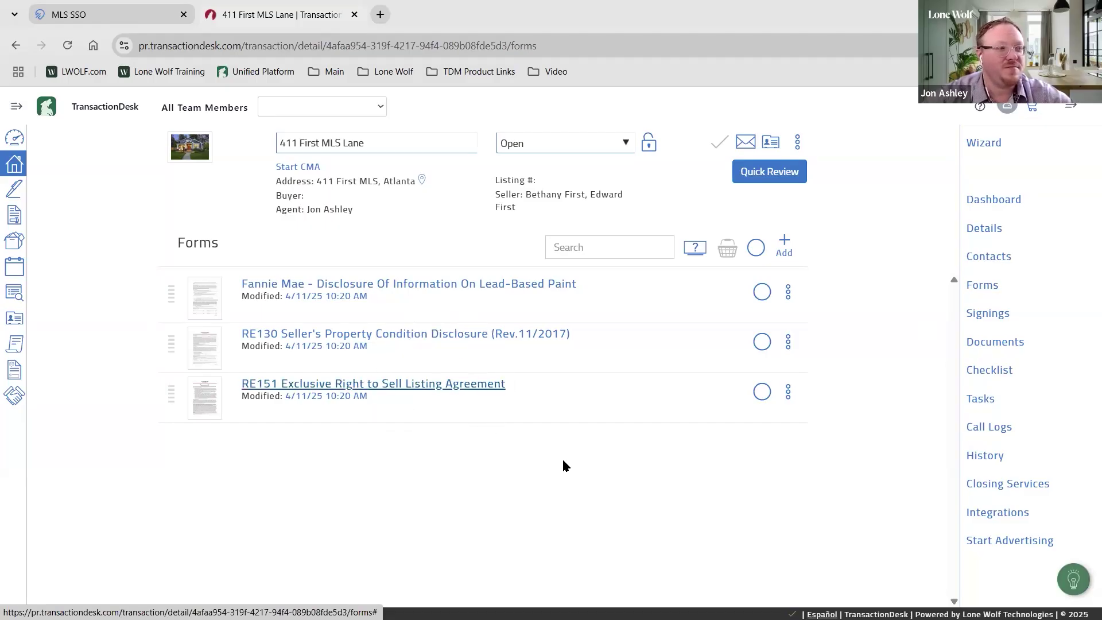
Open the RE151 listing agreement and set its Date to April 11, 2025
click(450, 386)
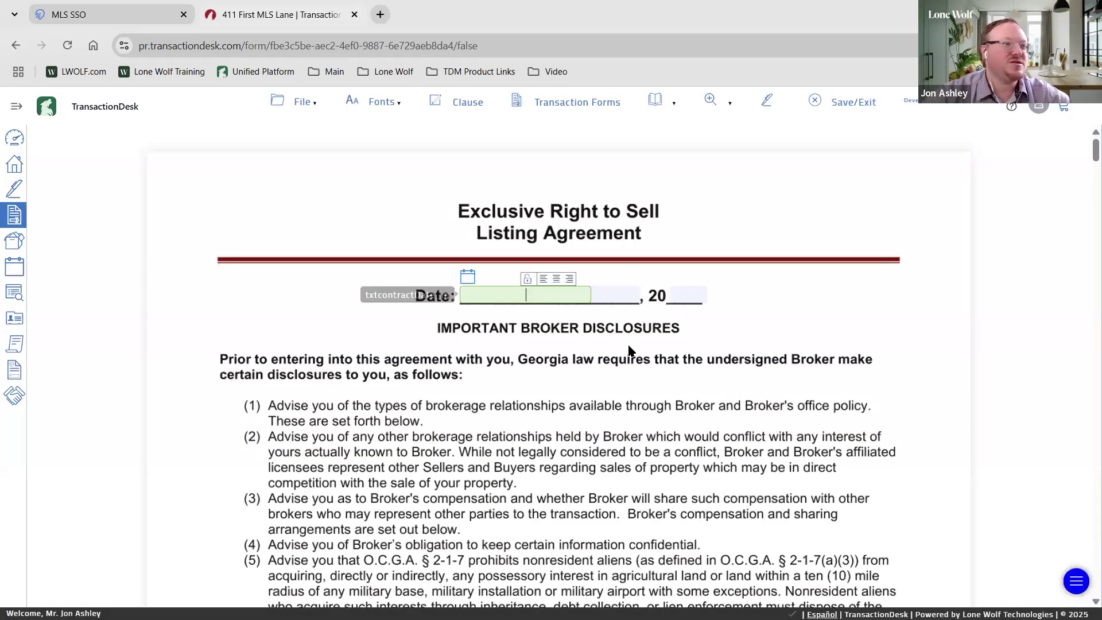
click(468, 276)
click(610, 363)
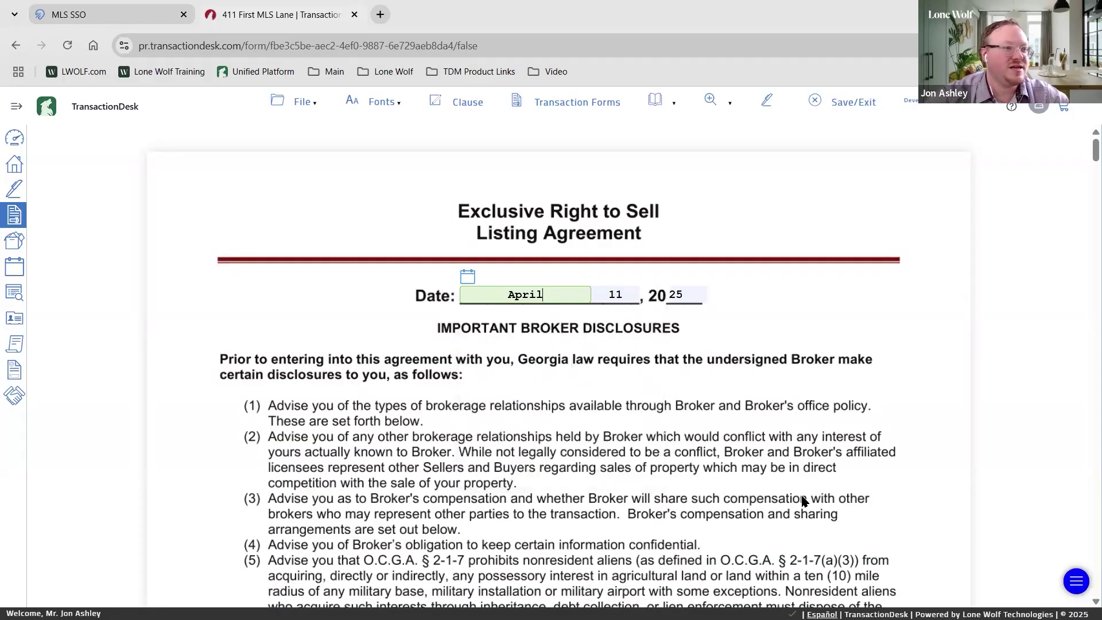
scroll(804, 501, down, 6)
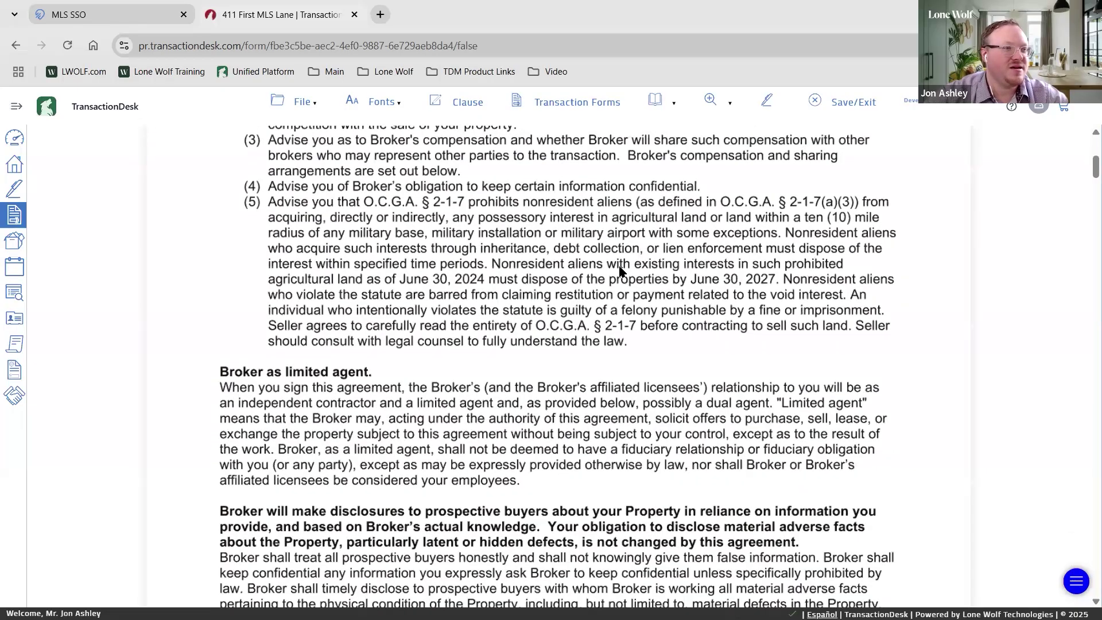
scroll(621, 270, down, 10)
scroll(669, 229, down, 18)
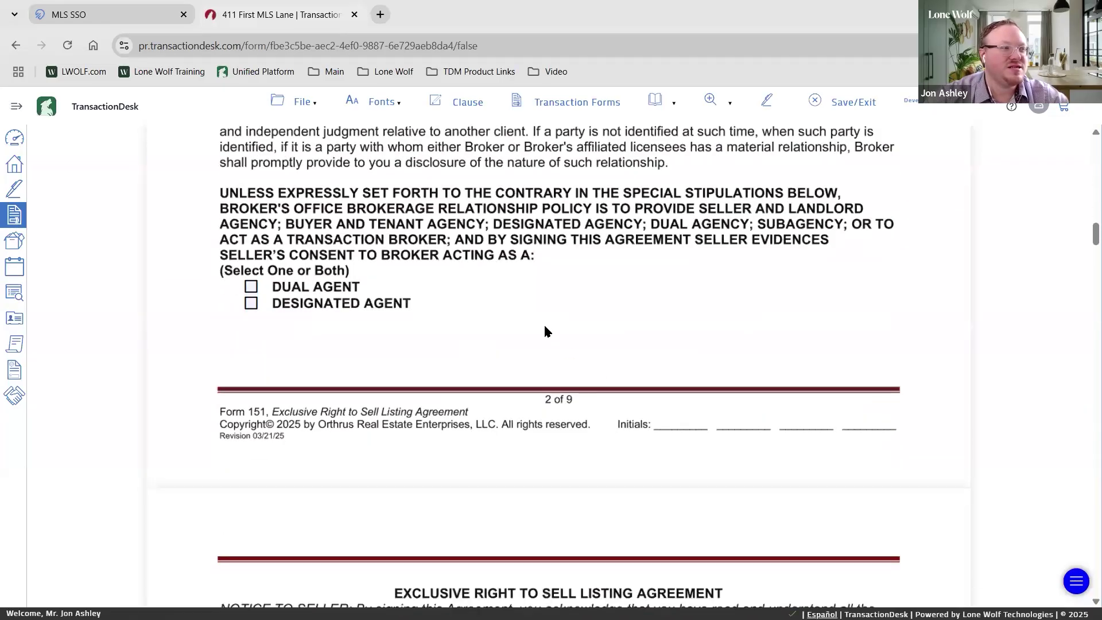
scroll(543, 323, up, 1)
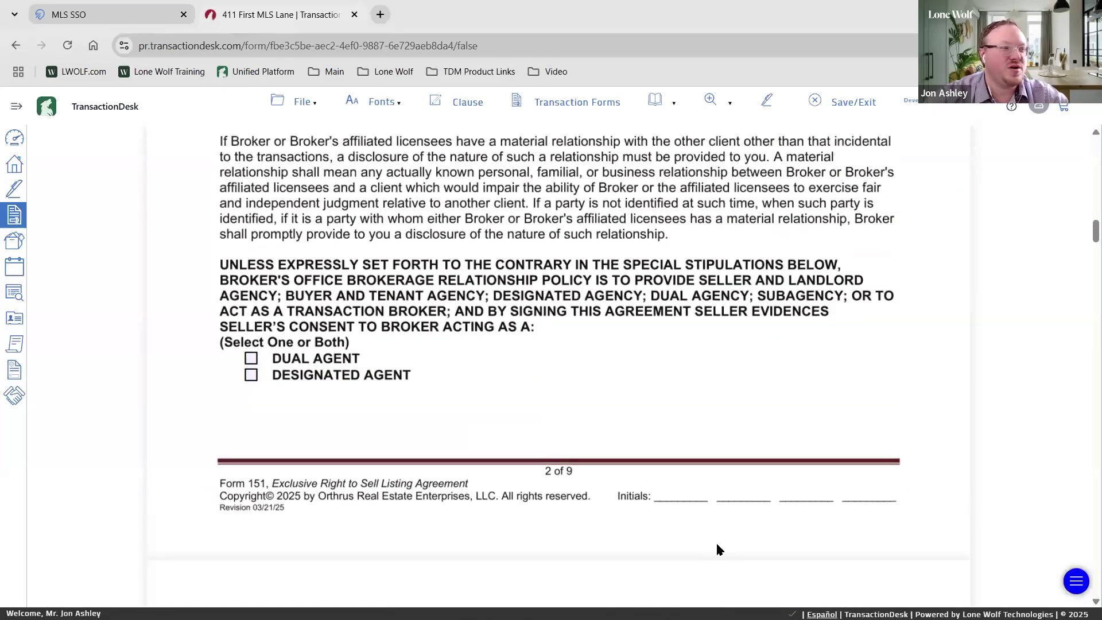
Choose Designated Agent as the broker's role in the agreement
click(252, 378)
scroll(688, 412, down, 3)
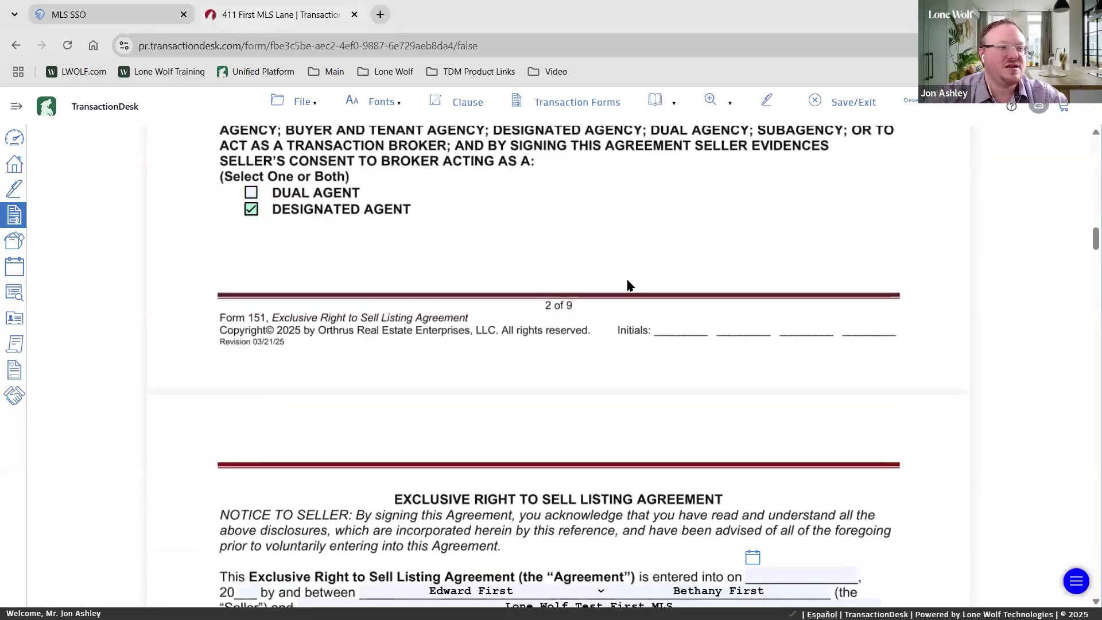
click(665, 284)
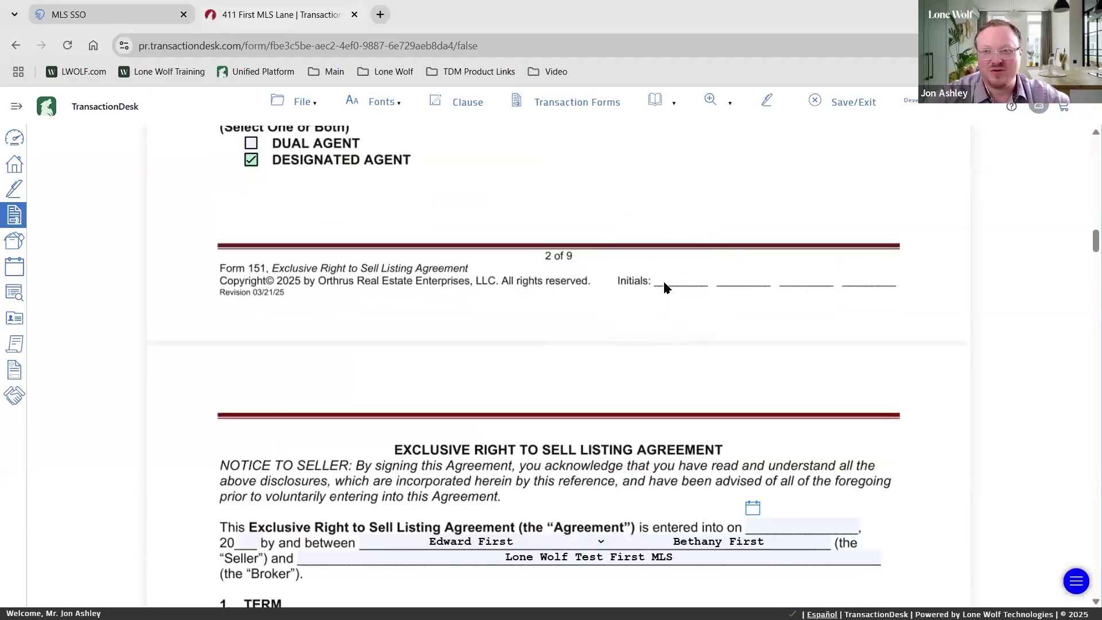
scroll(671, 299, down, 4)
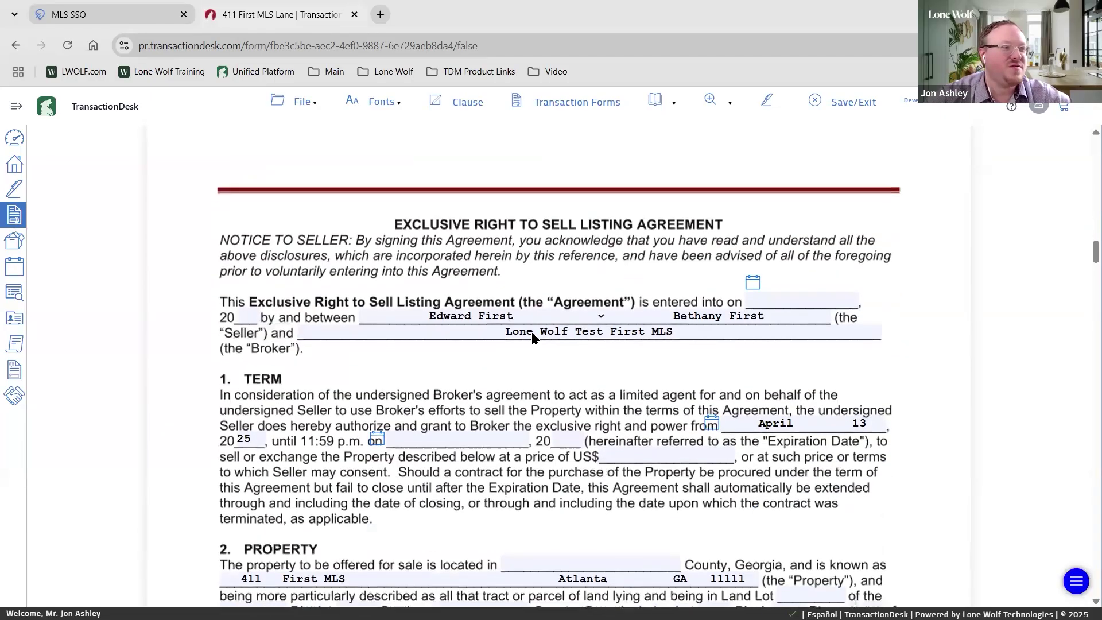
Enter 25 as the year and set the entered-into date to April 11
click(256, 257)
text(25)
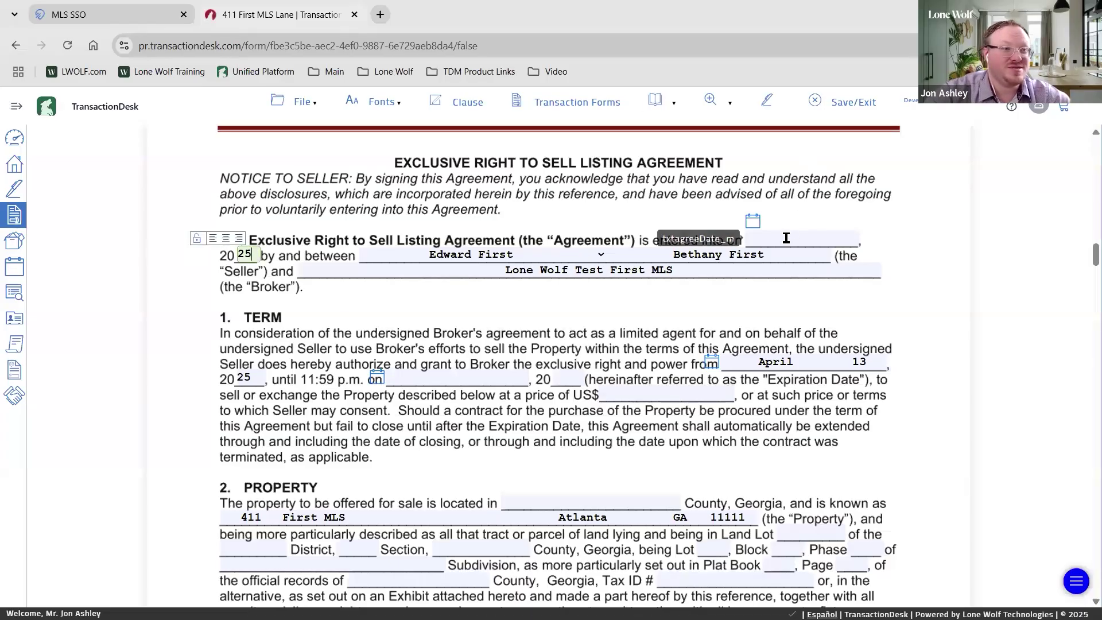
click(772, 242)
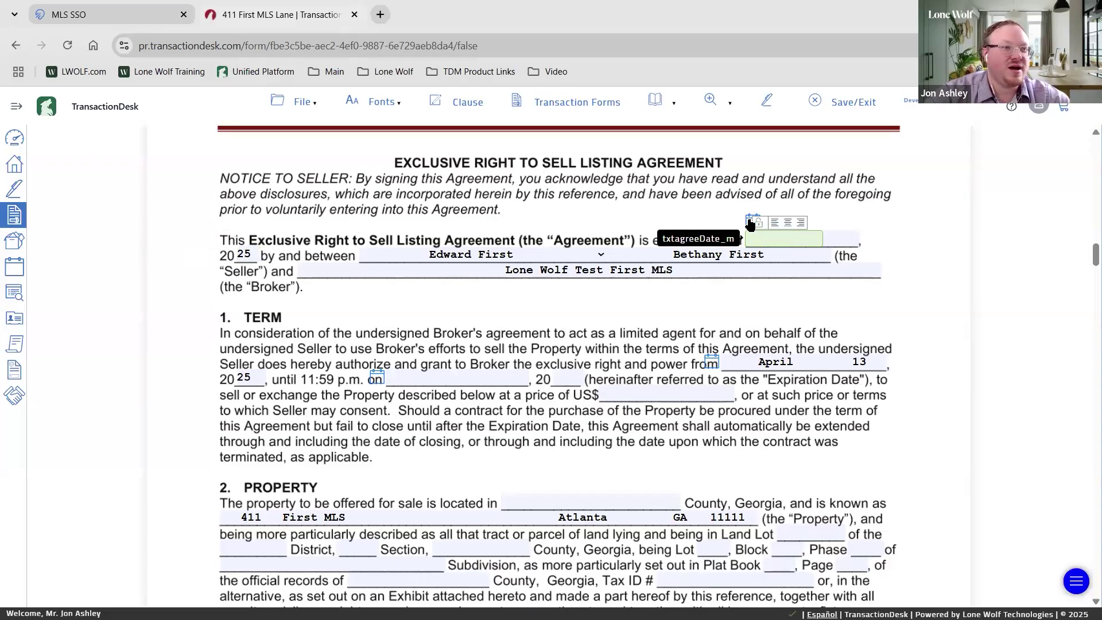
click(753, 222)
click(894, 310)
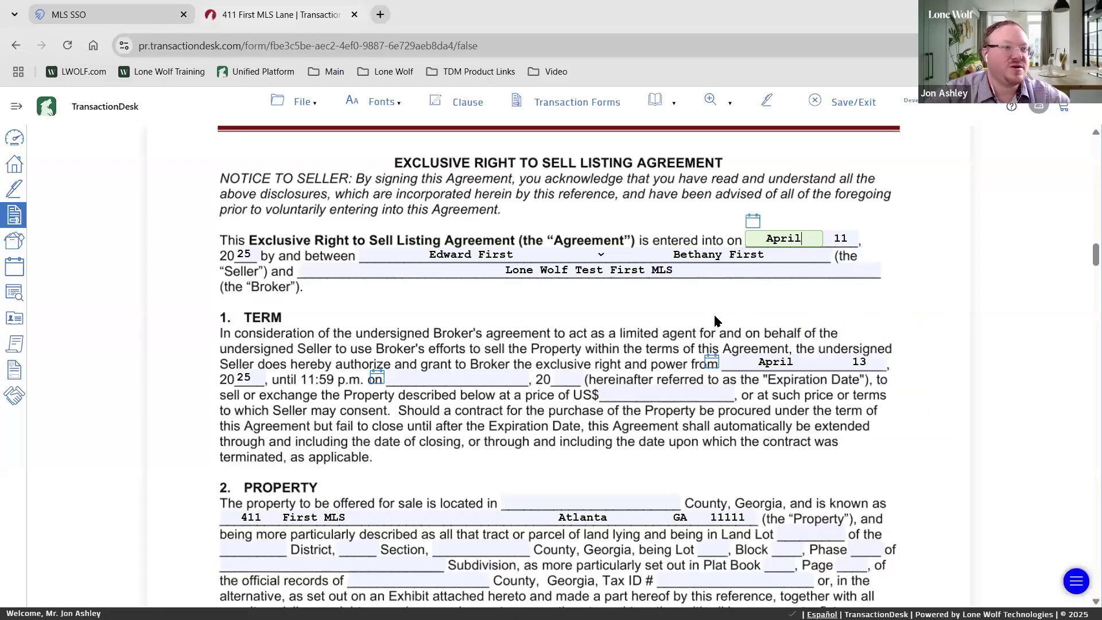
Set the listing expiration date to September 26, 2025
scroll(637, 352, down, 3)
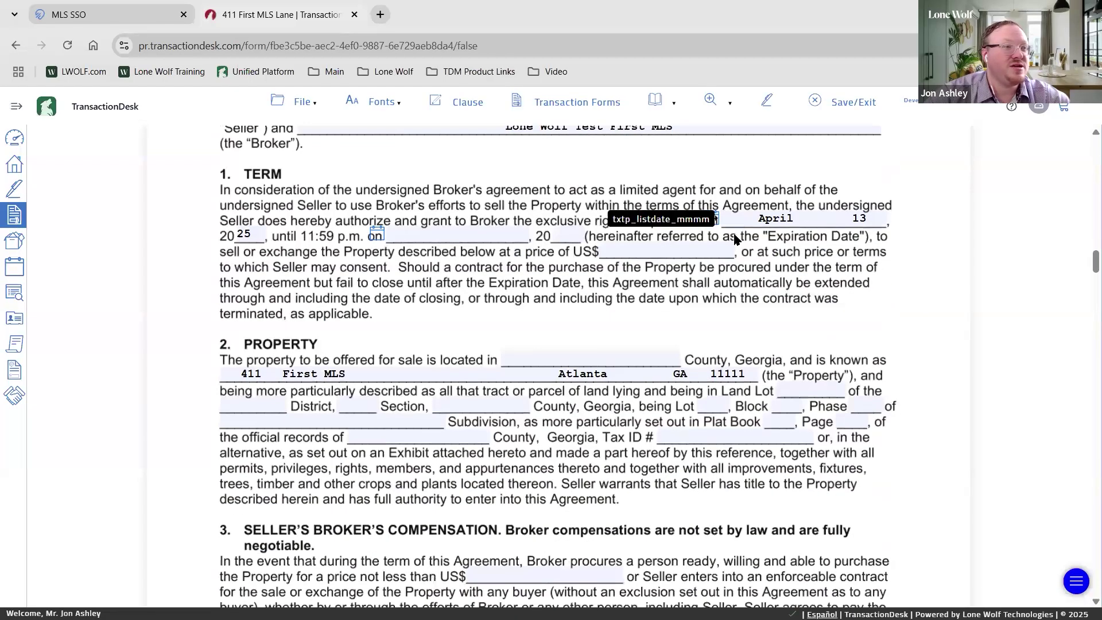
click(446, 232)
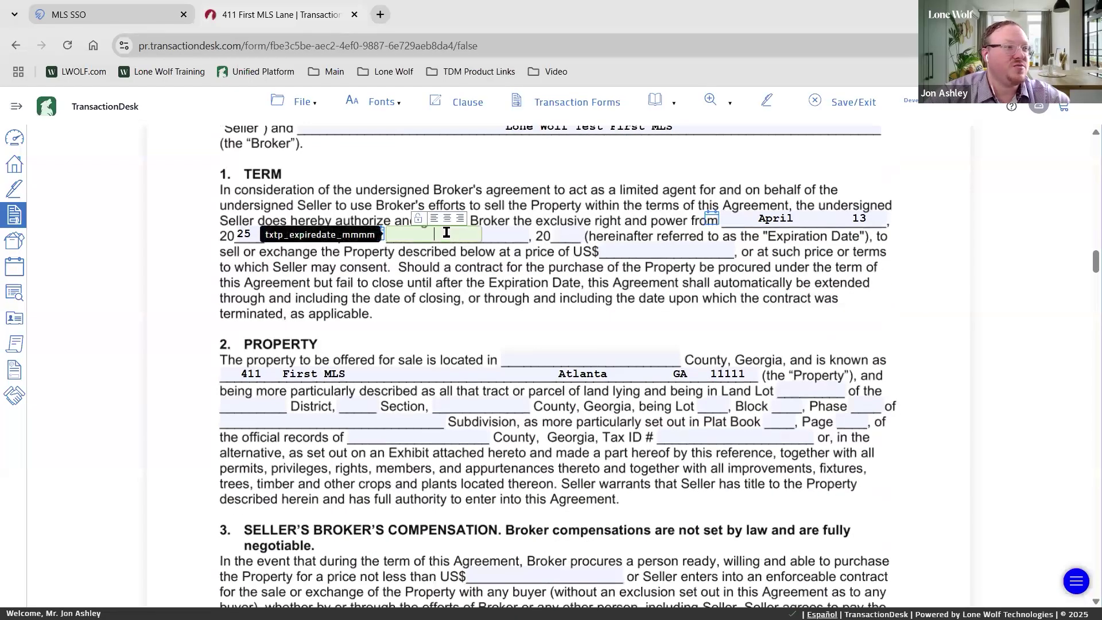
click(376, 236)
click(540, 262)
click(540, 263)
click(540, 262)
click(540, 262)
click(540, 262)
click(520, 362)
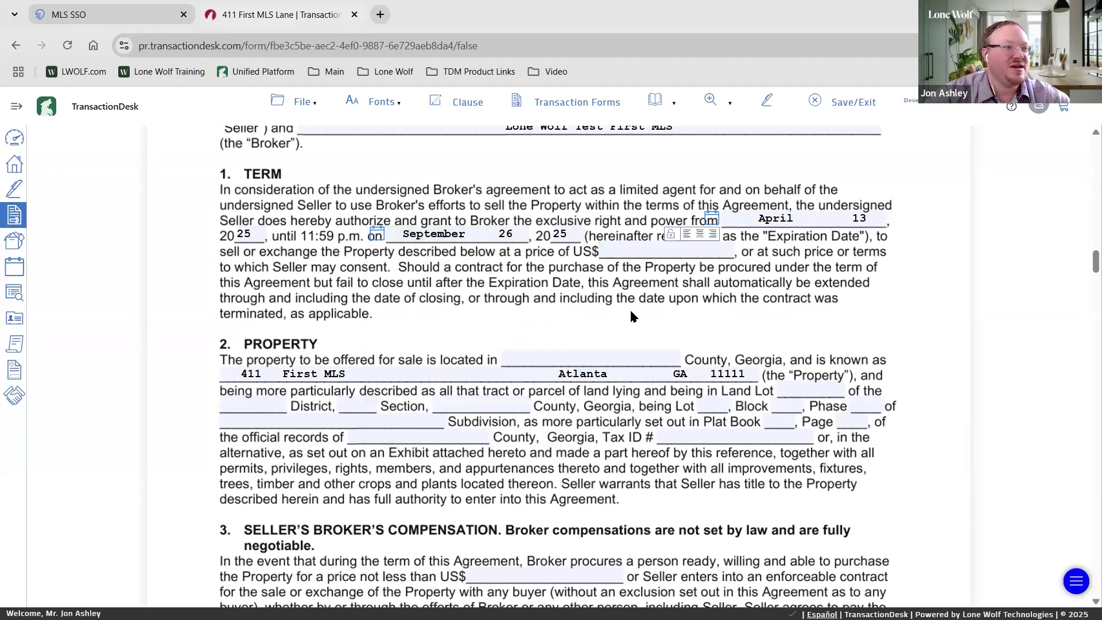
Scroll through the rest of the agreement, then save and close it
scroll(610, 308, down, 3)
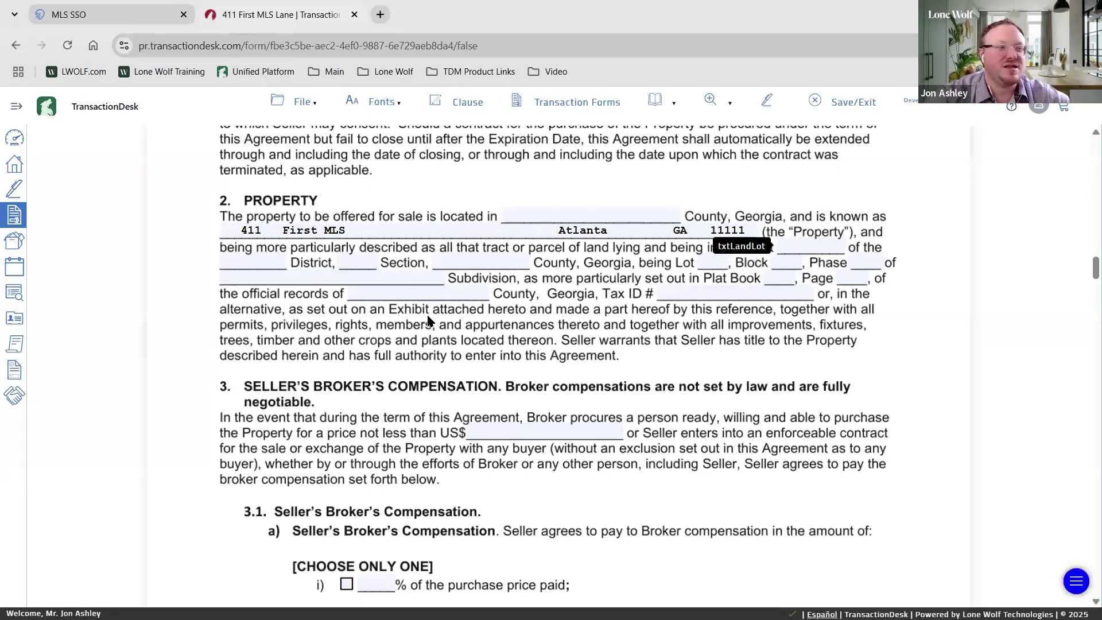
scroll(593, 330, down, 5)
scroll(502, 389, down, 10)
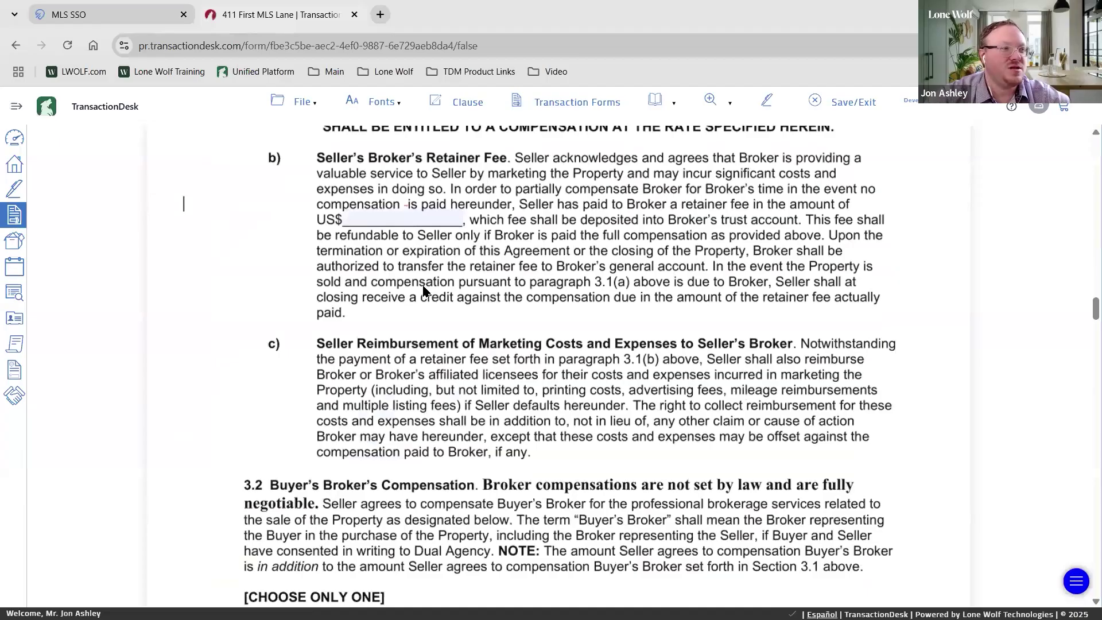
scroll(424, 290, down, 10)
scroll(474, 402, down, 5)
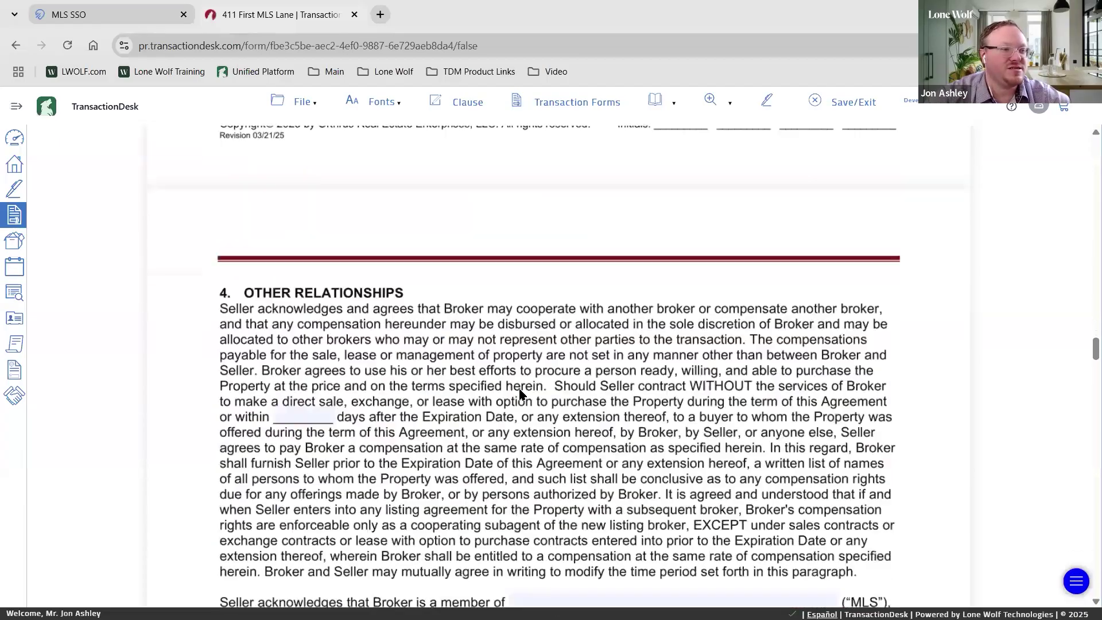
scroll(519, 390, up, 15)
scroll(526, 362, up, 20)
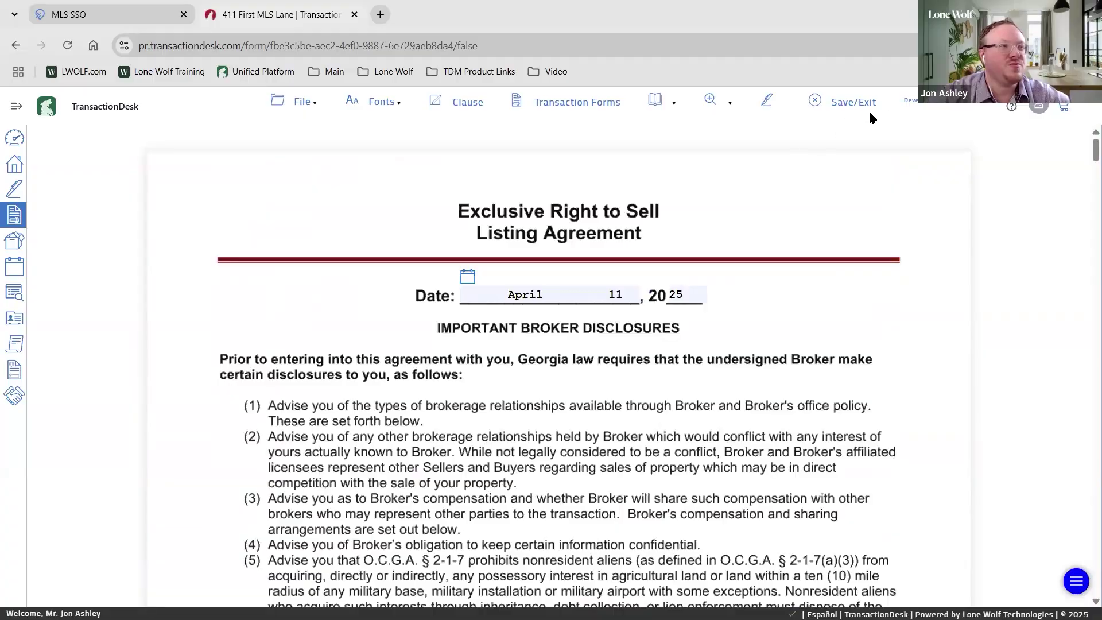
click(834, 102)
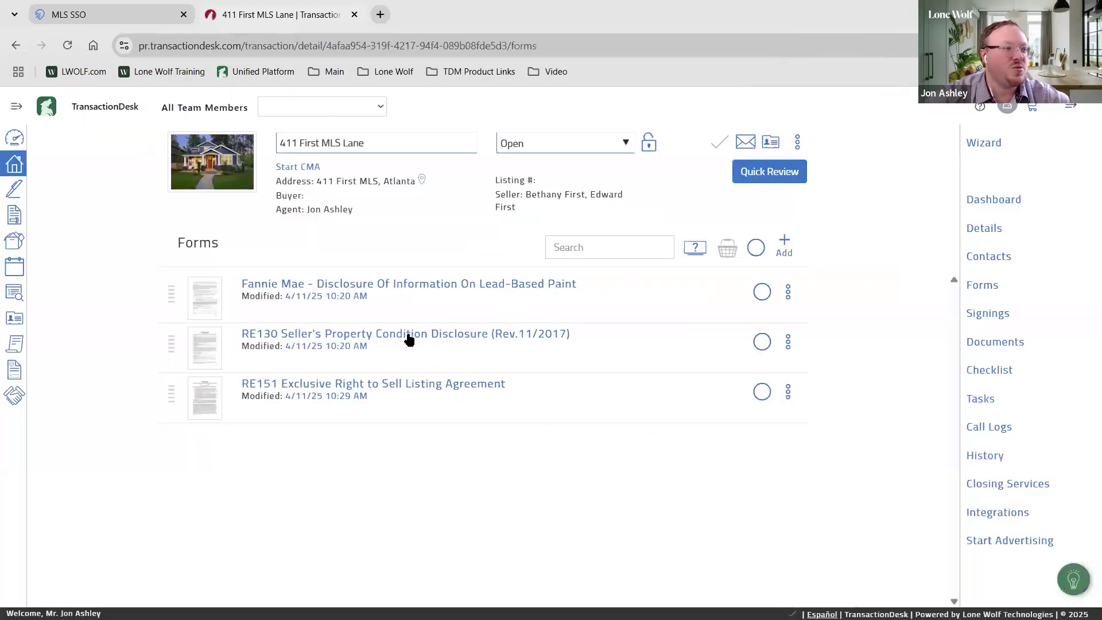
Review the RE130 Seller's Property Condition Disclosure, then save and close it
click(409, 339)
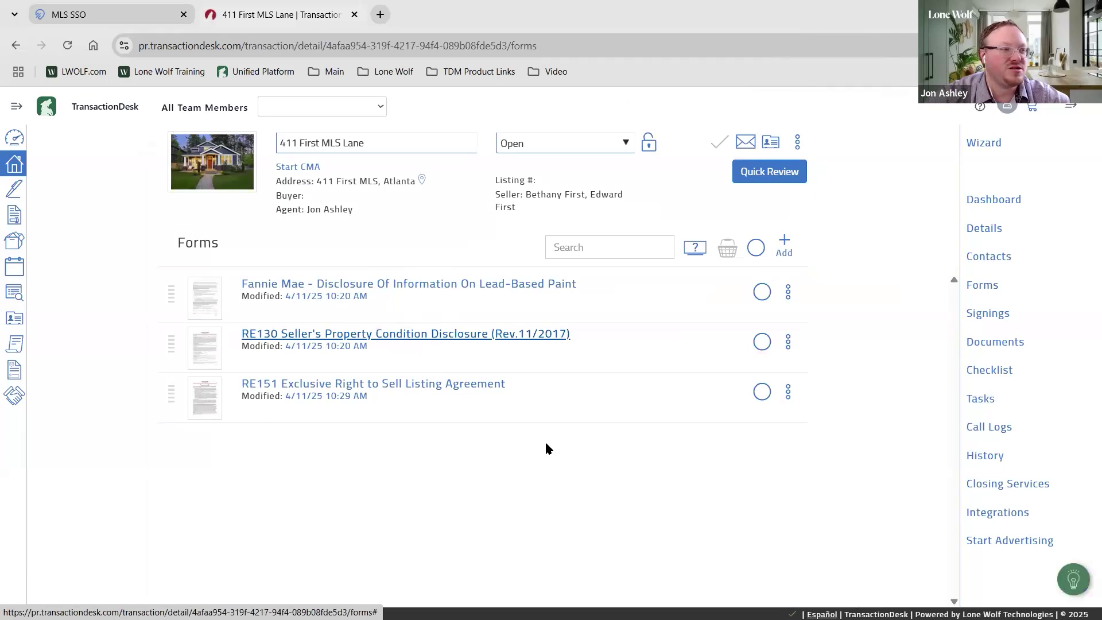
click(480, 336)
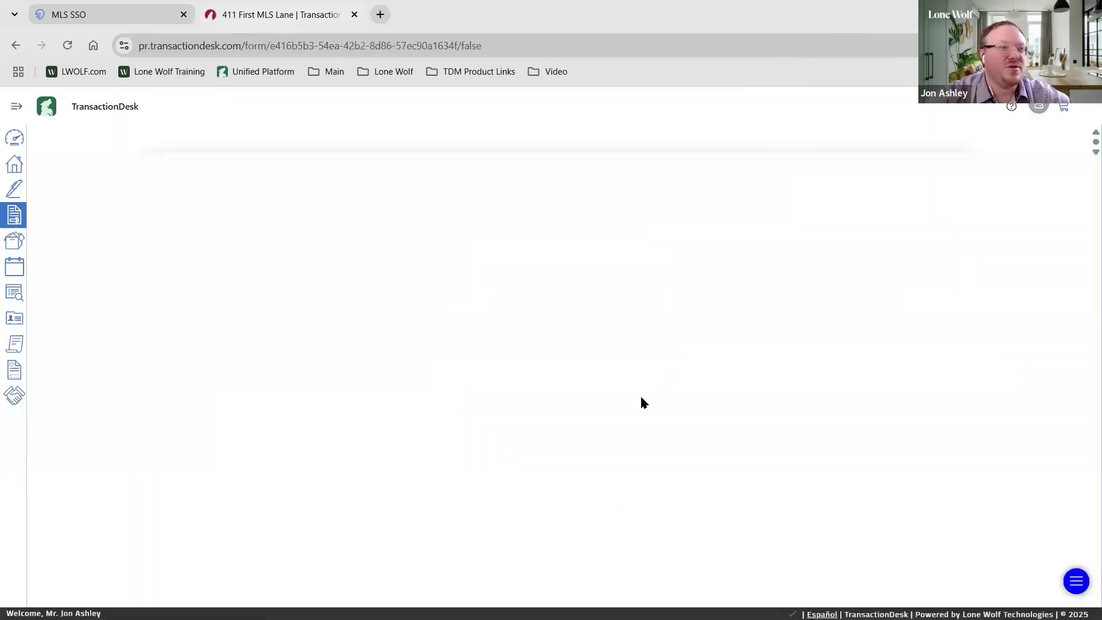
scroll(581, 313, down, 15)
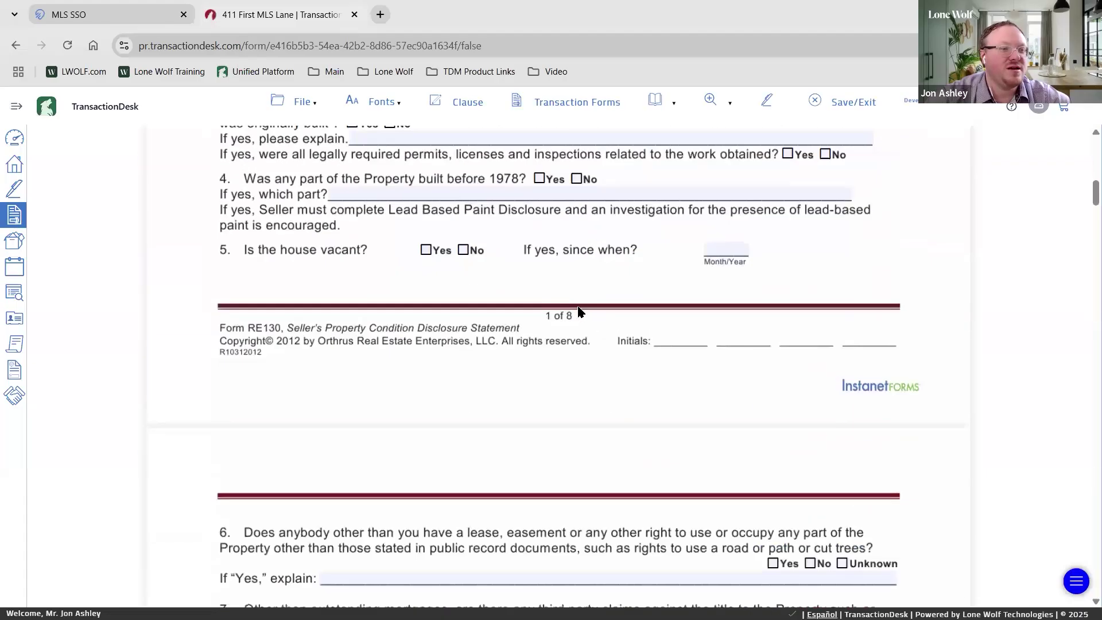
scroll(578, 312, down, 7)
scroll(526, 355, down, 15)
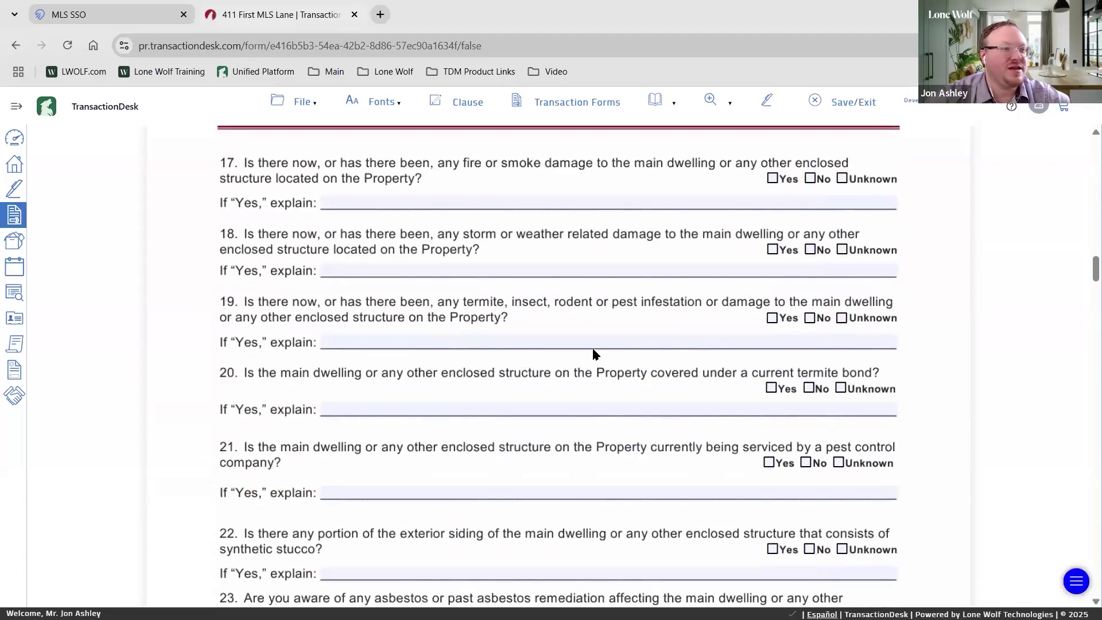
scroll(534, 319, up, 18)
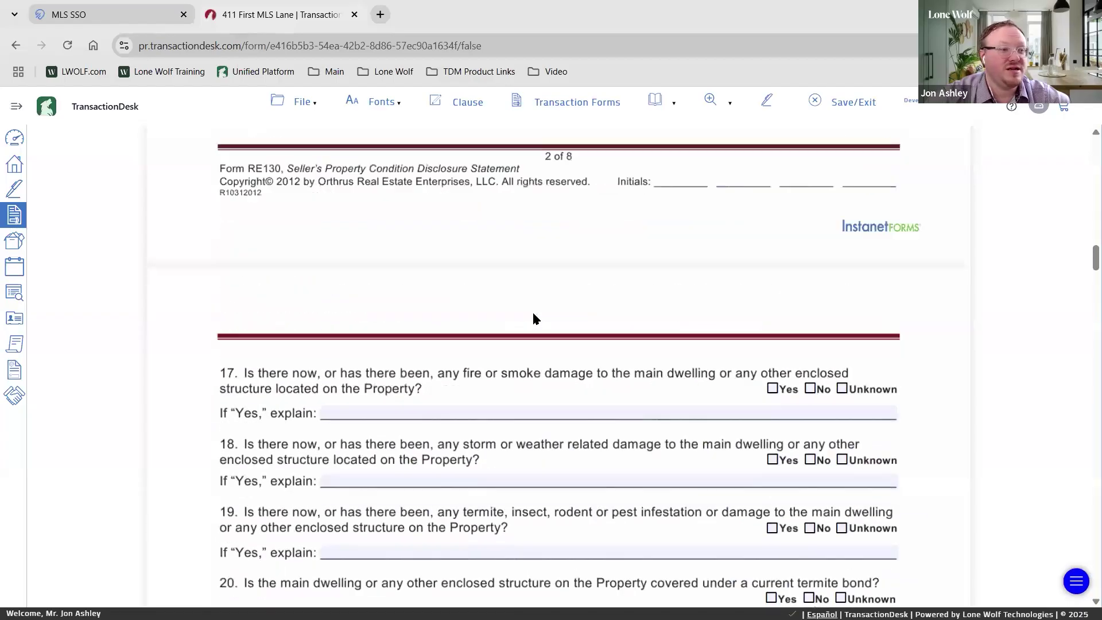
scroll(533, 319, up, 8)
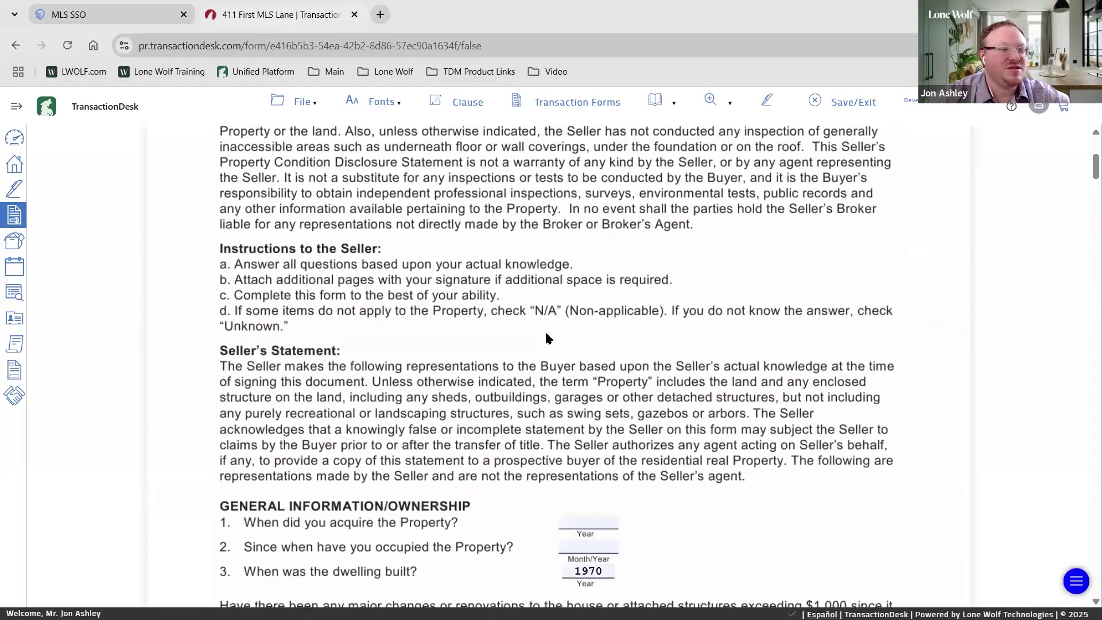
scroll(545, 330, down, 5)
scroll(604, 348, down, 20)
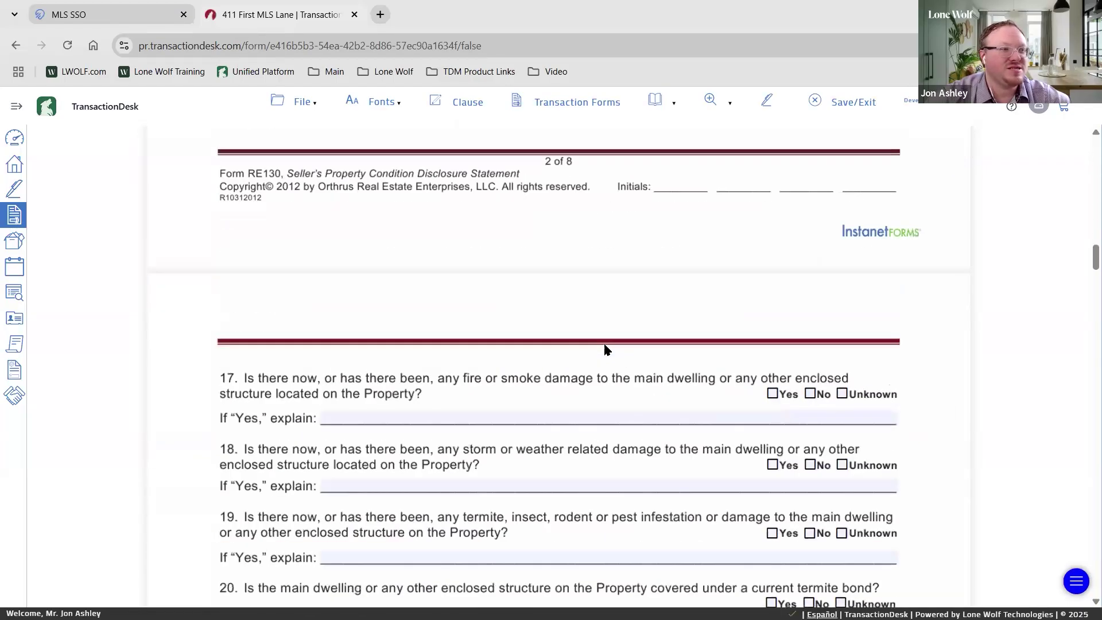
scroll(606, 343, down, 15)
scroll(612, 344, up, 20)
drag(1095, 299, 1094, 146)
click(839, 104)
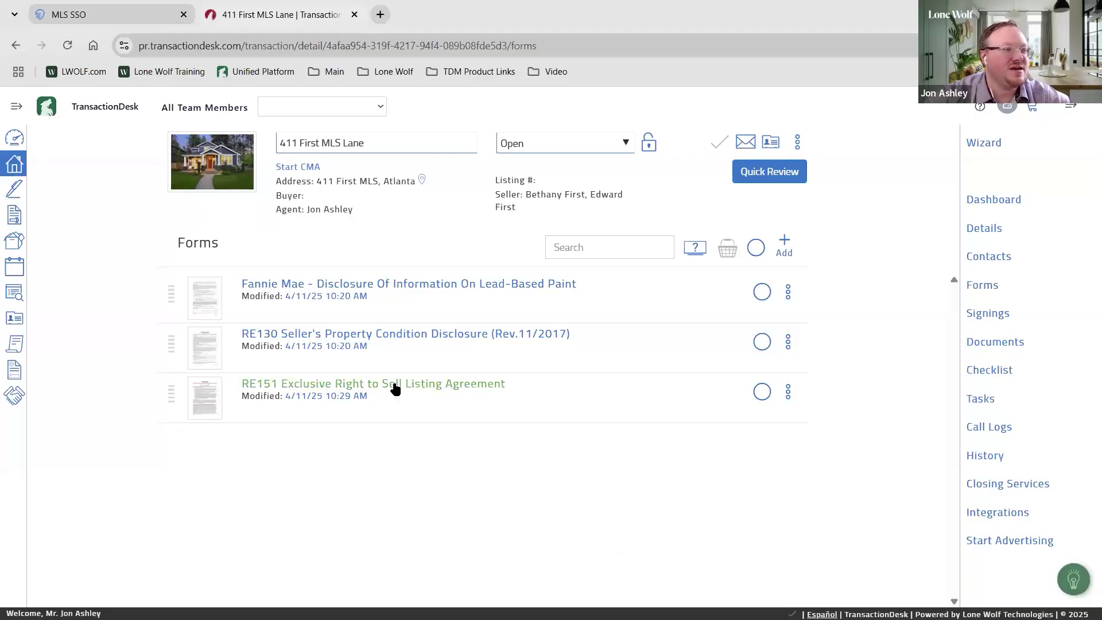
Review the Fannie Mae lead-based paint disclosure, then save and close it
click(396, 284)
click(448, 285)
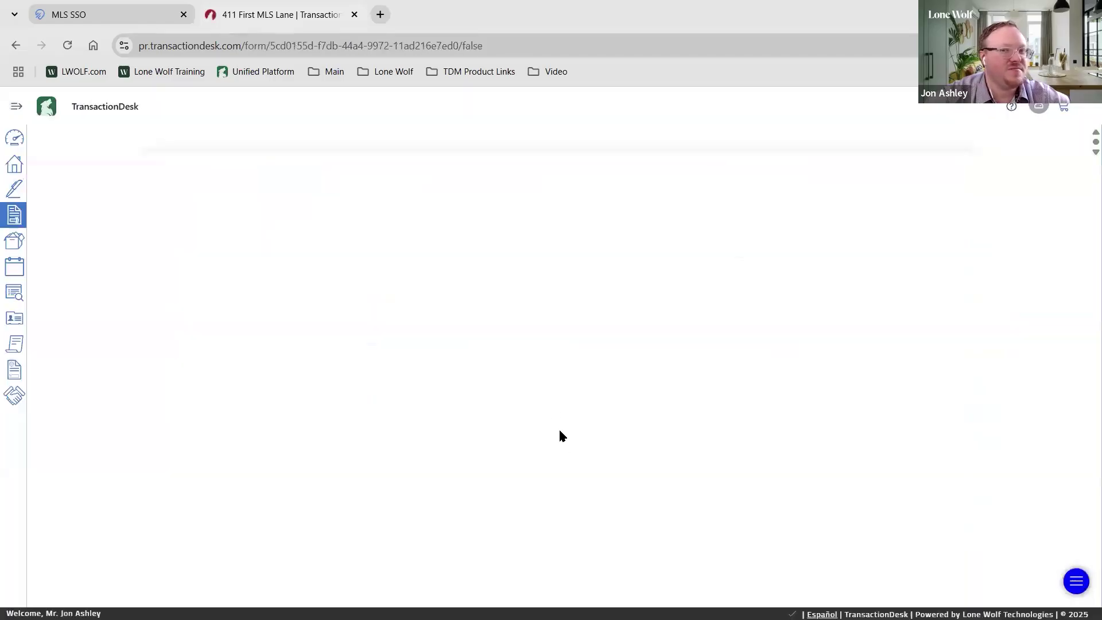
scroll(365, 396, down, 2)
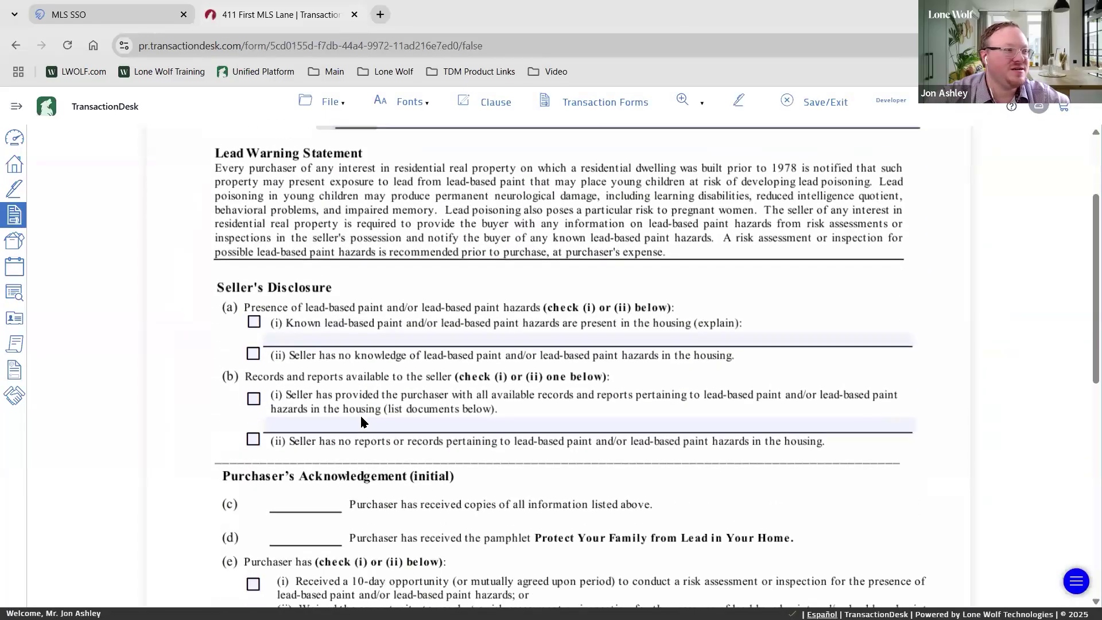
scroll(365, 396, down, 3)
scroll(537, 365, up, 5)
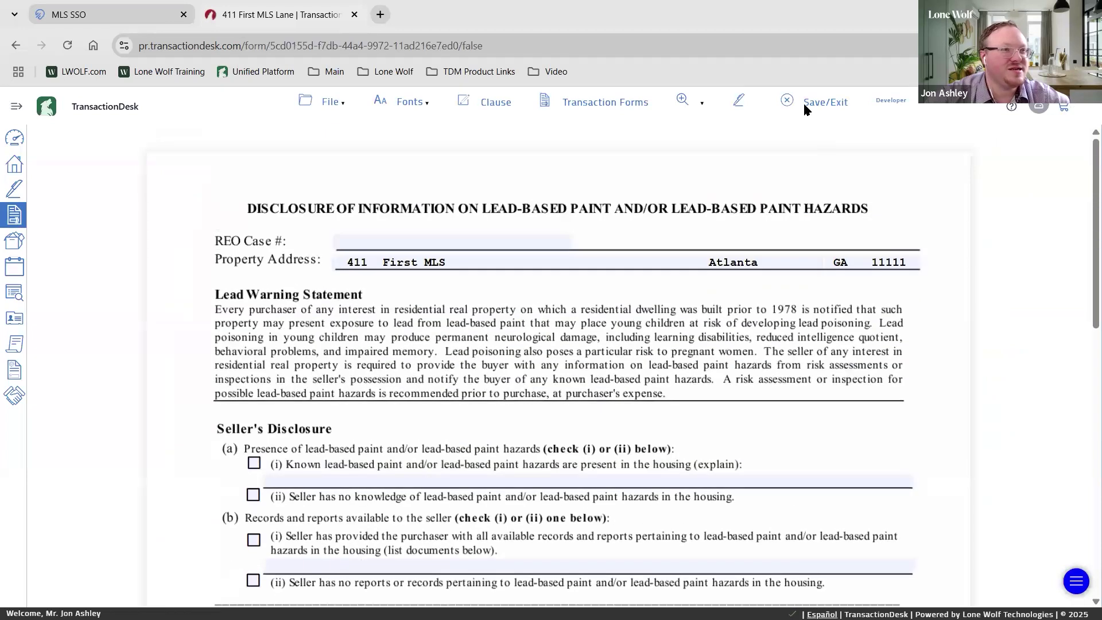
click(825, 101)
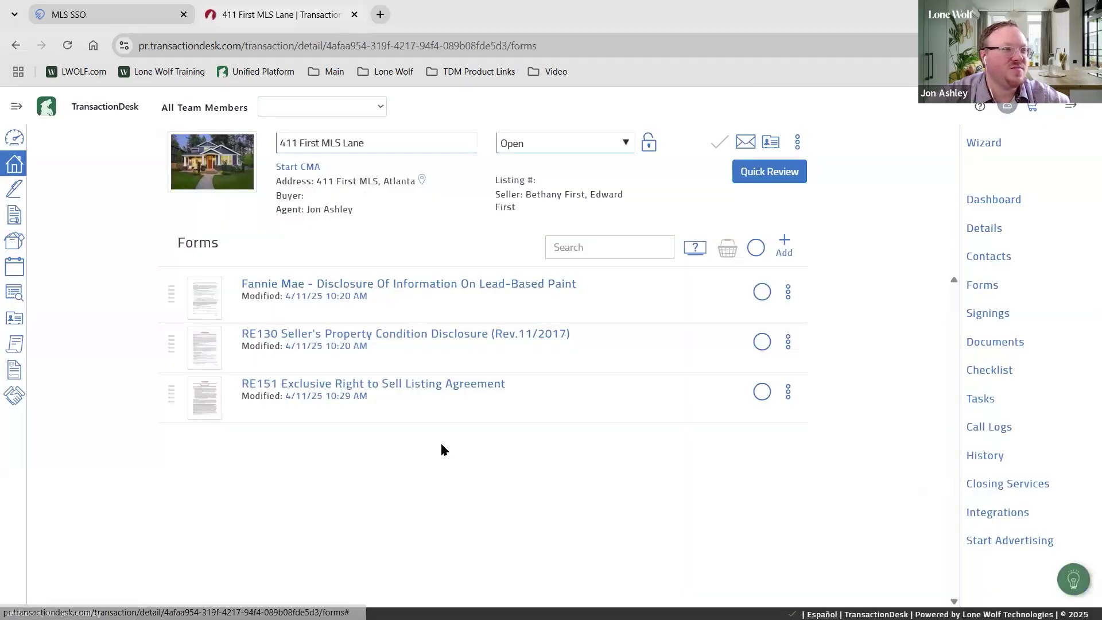
Search the forms library for 'property' and scroll through the results
click(785, 245)
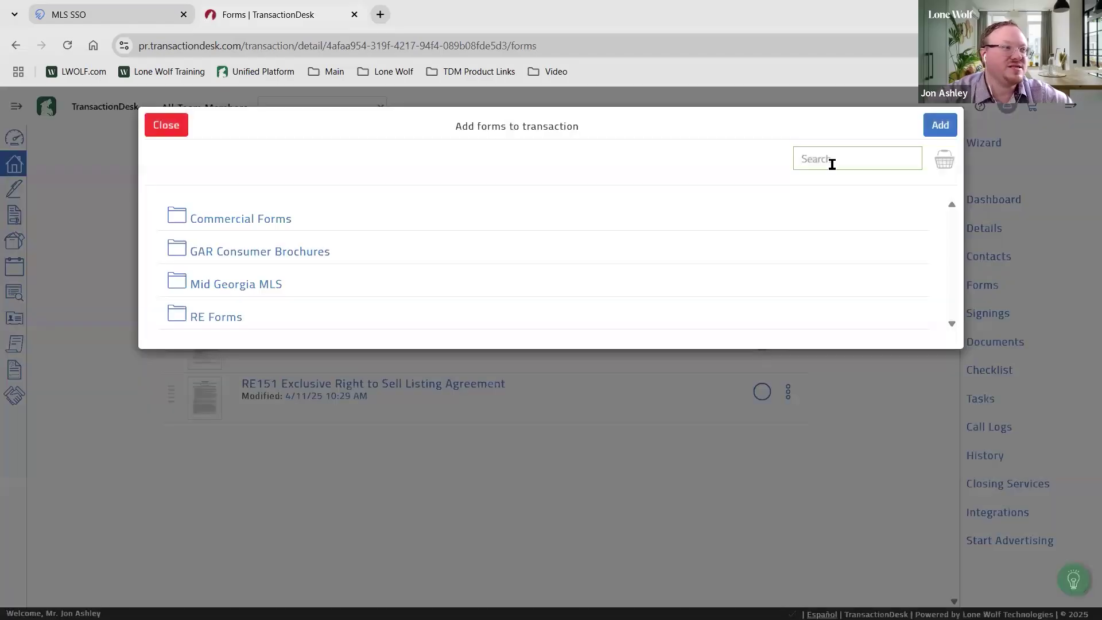
text(property)
scroll(534, 267, down, 2)
scroll(535, 267, down, 4)
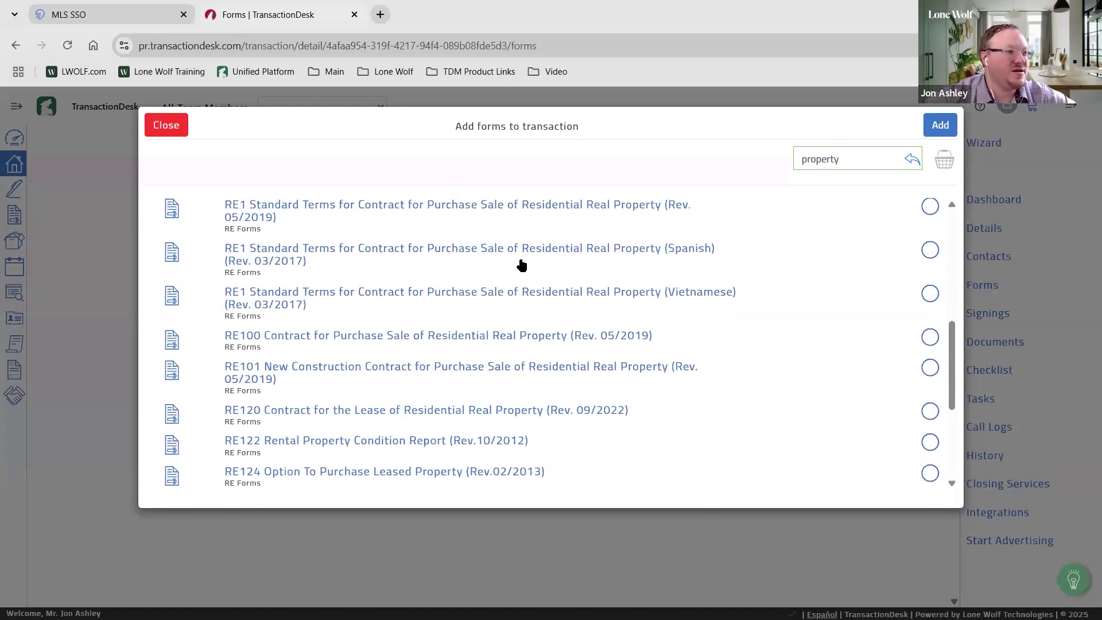
scroll(551, 322, down, 2)
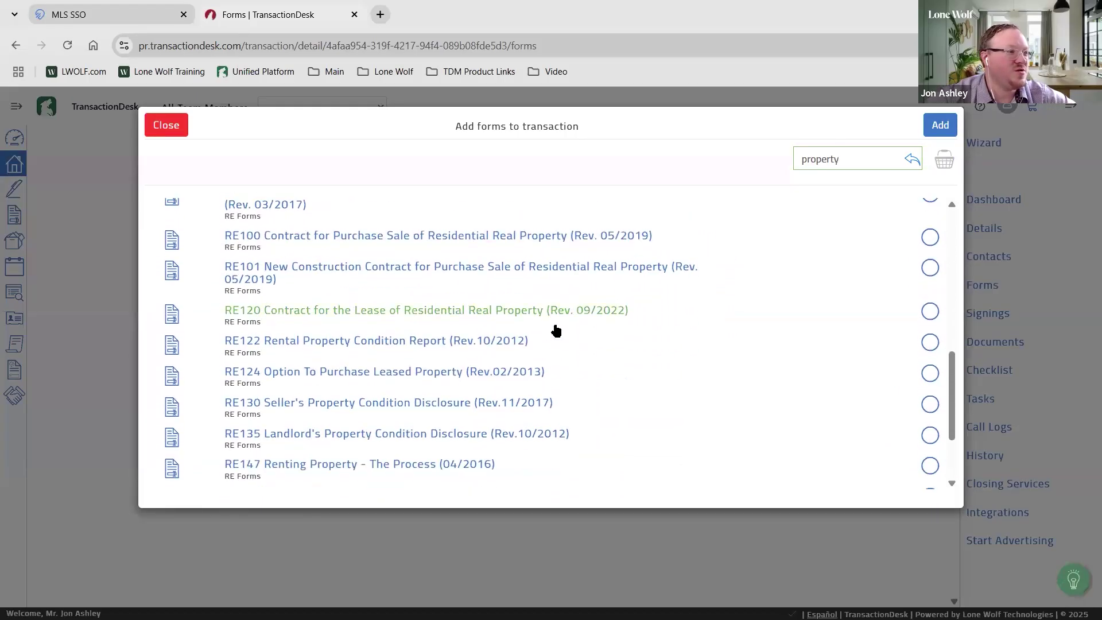
scroll(556, 331, down, 1)
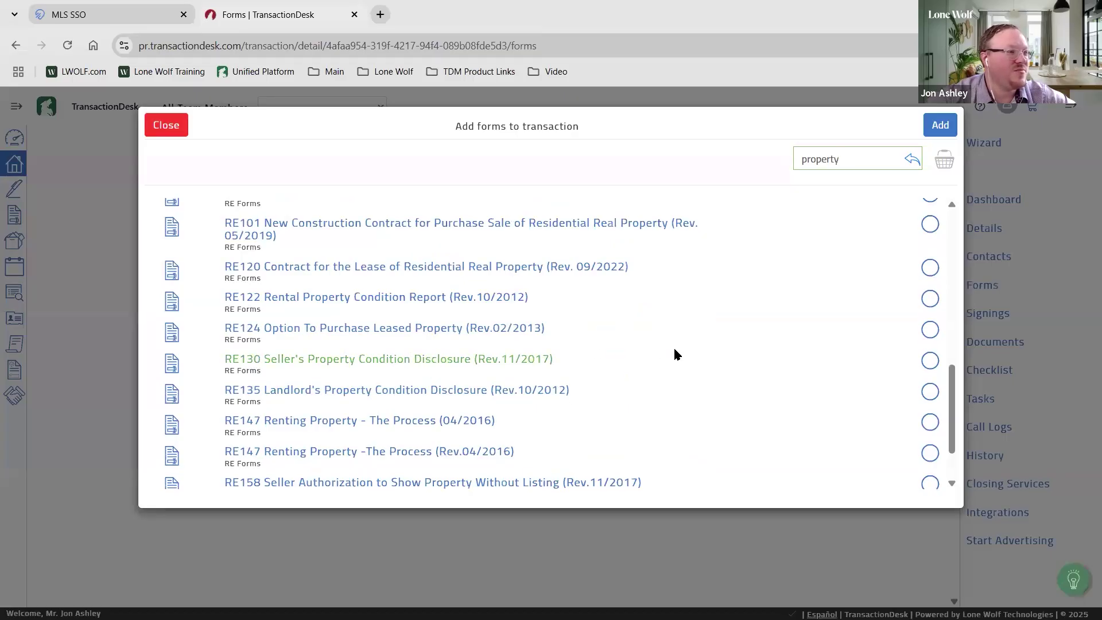
scroll(674, 351, down, 2)
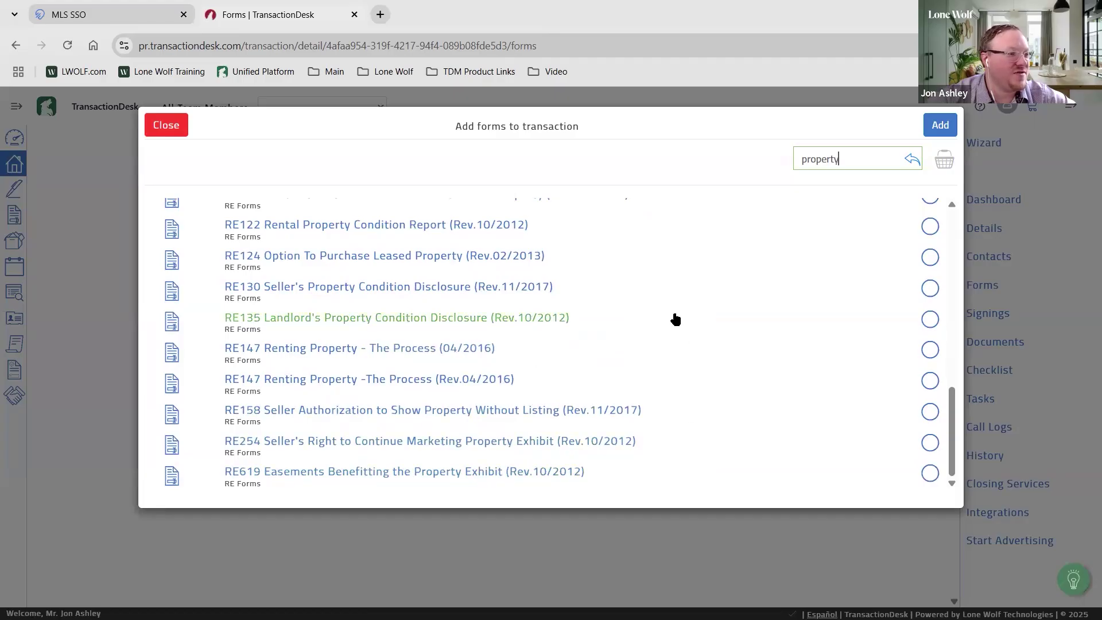
scroll(674, 318, up, 10)
Close the library without adding forms and open Addendum Basic 3-17-22 from Documents
click(174, 126)
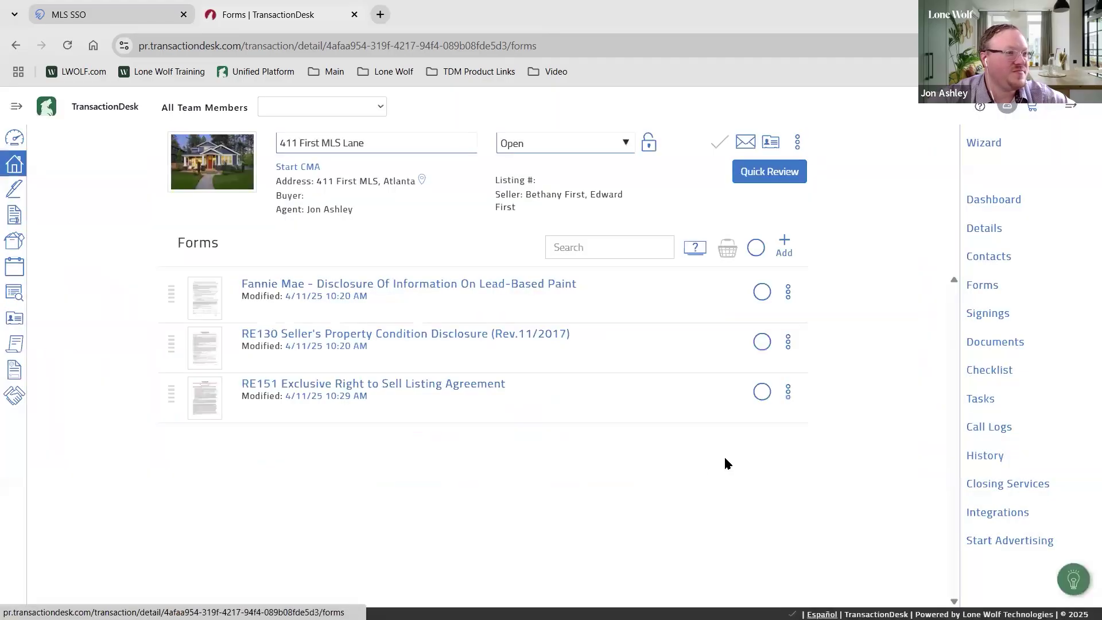
click(997, 344)
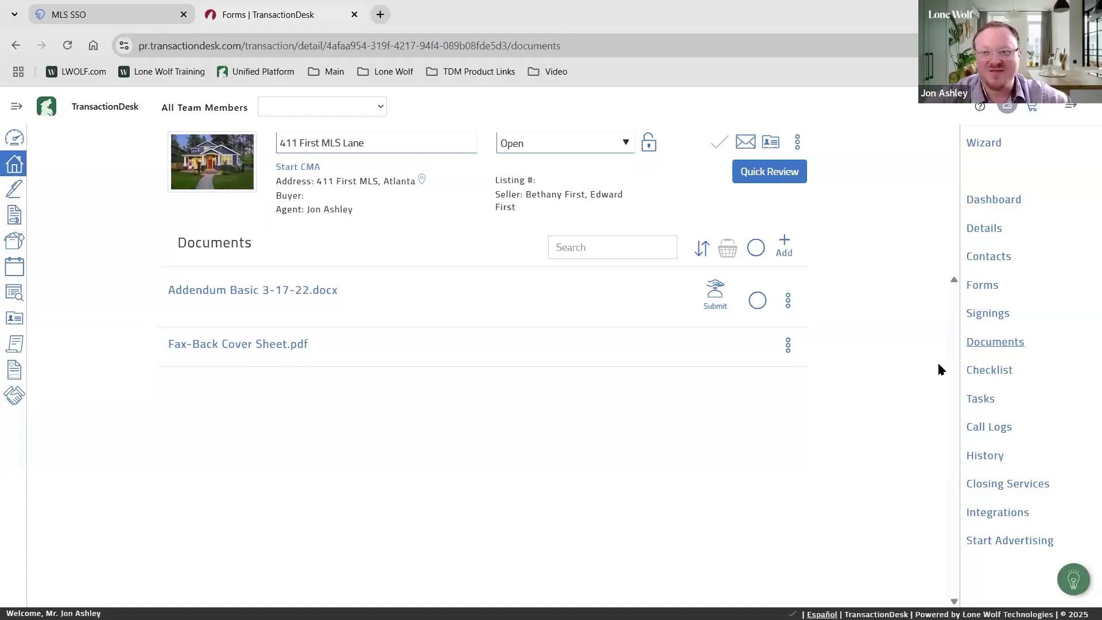
click(301, 291)
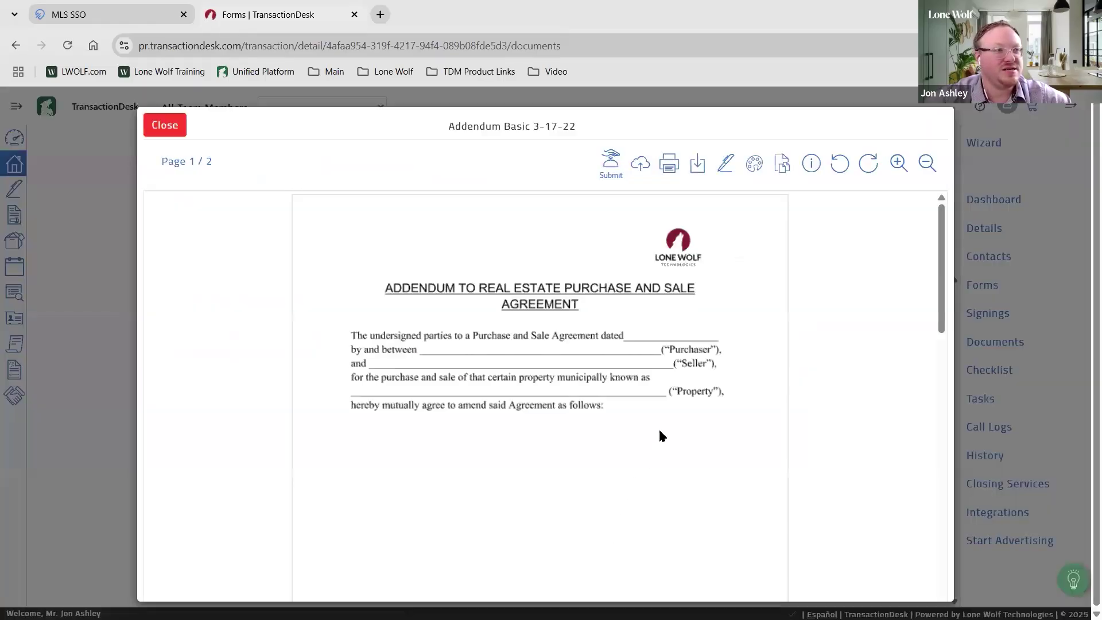
Convert Addendum Basic 3-17-22 to PDF in the Document Markup Tool, then exit the editor
click(754, 166)
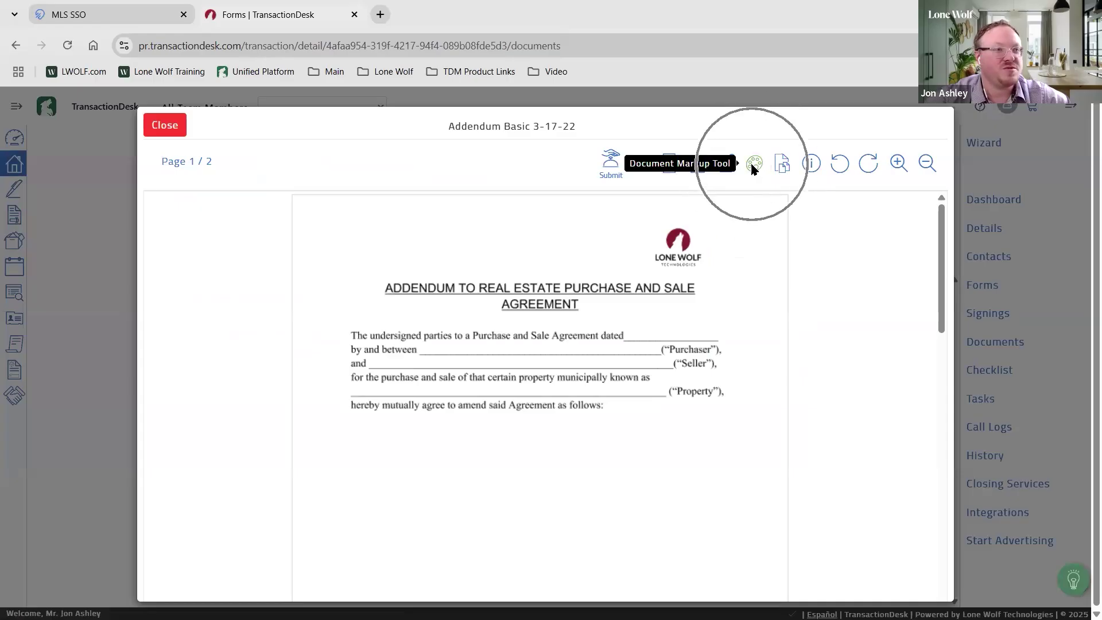
click(724, 124)
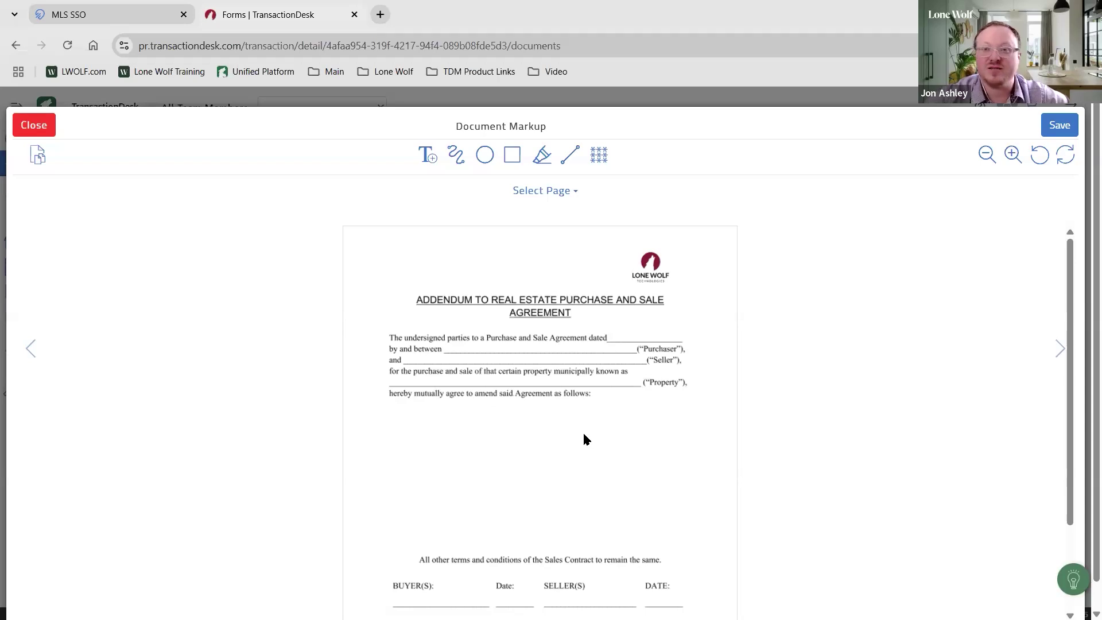
click(427, 155)
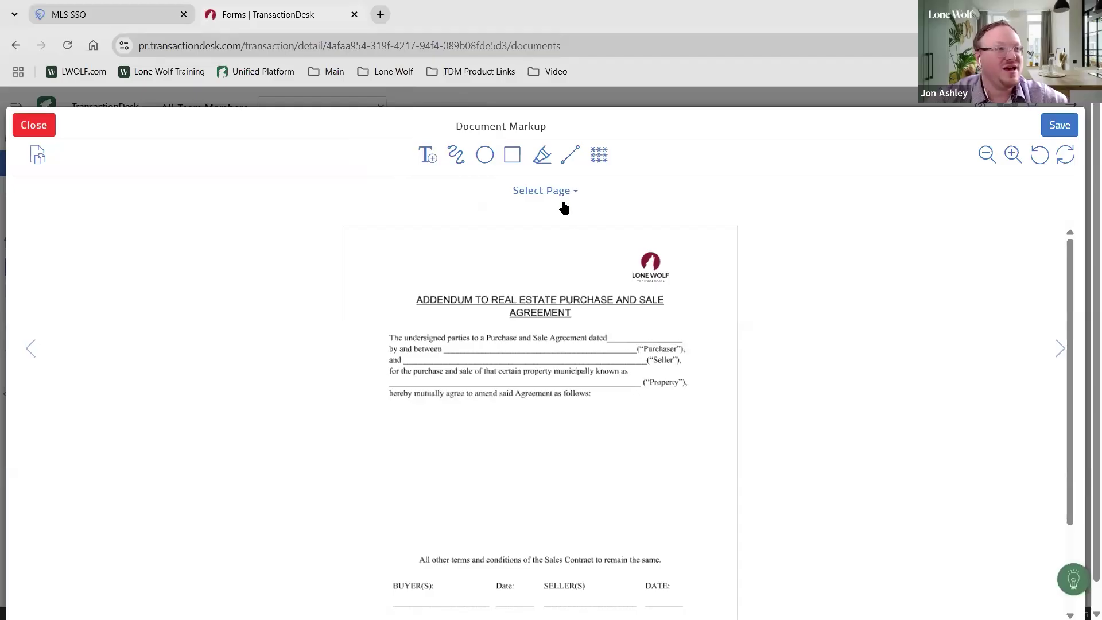
click(34, 125)
click(712, 128)
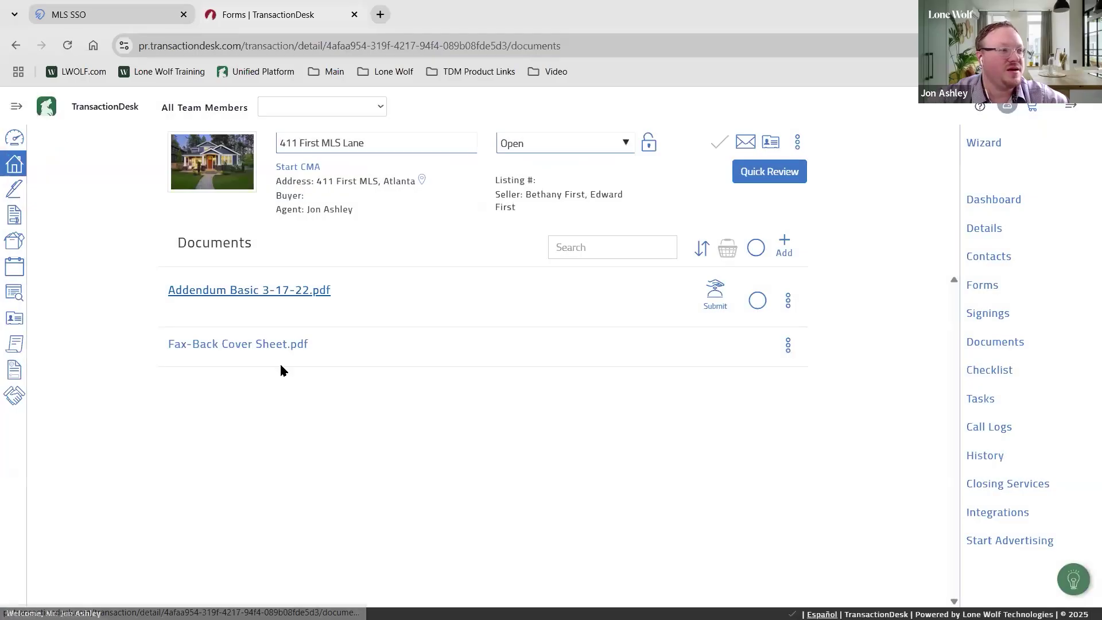
Reopen the converted addendum, close its preview, and return to the Forms list
click(242, 299)
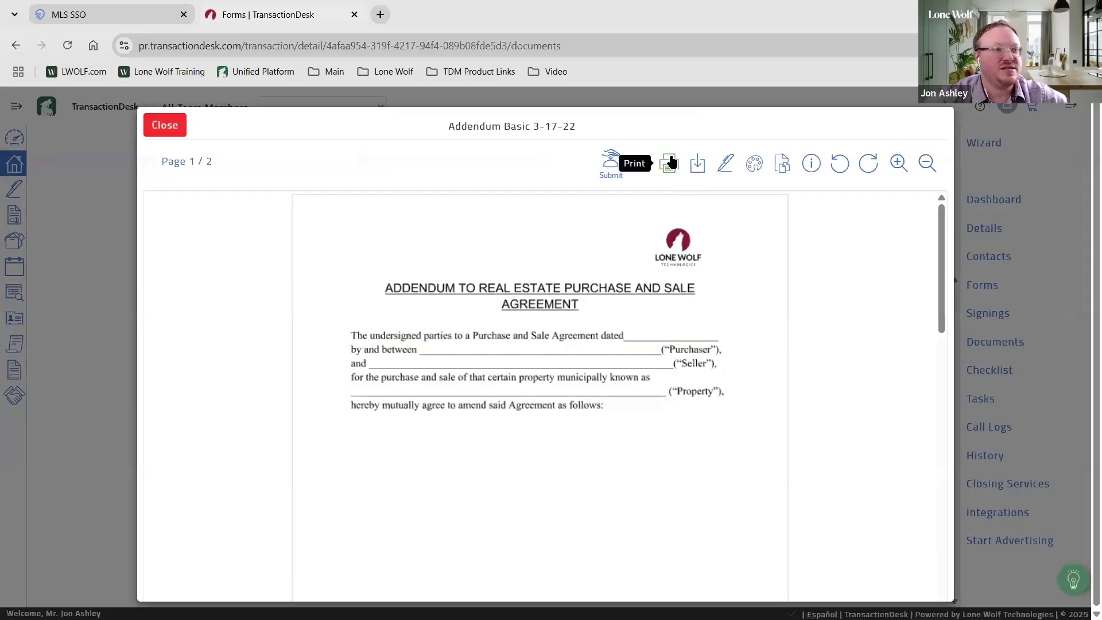
click(165, 126)
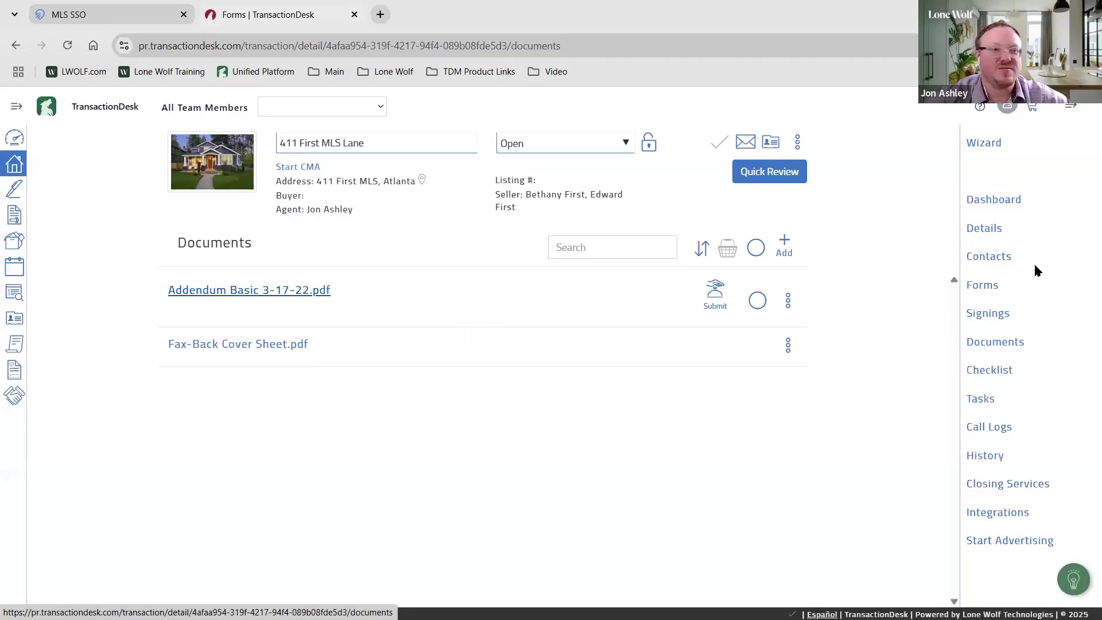
click(983, 287)
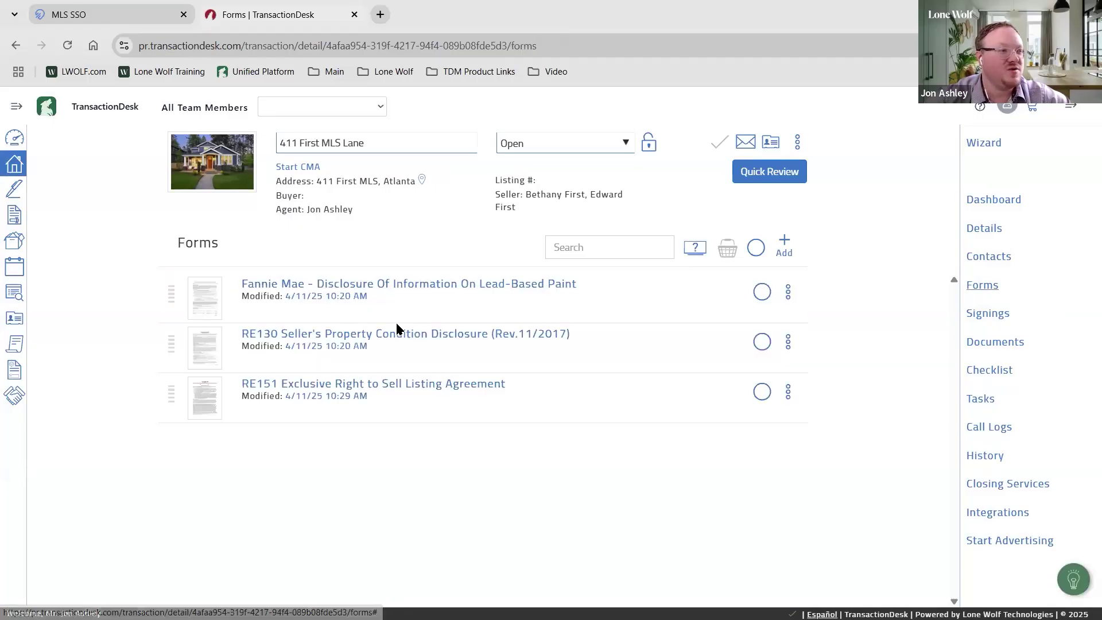
click(528, 336)
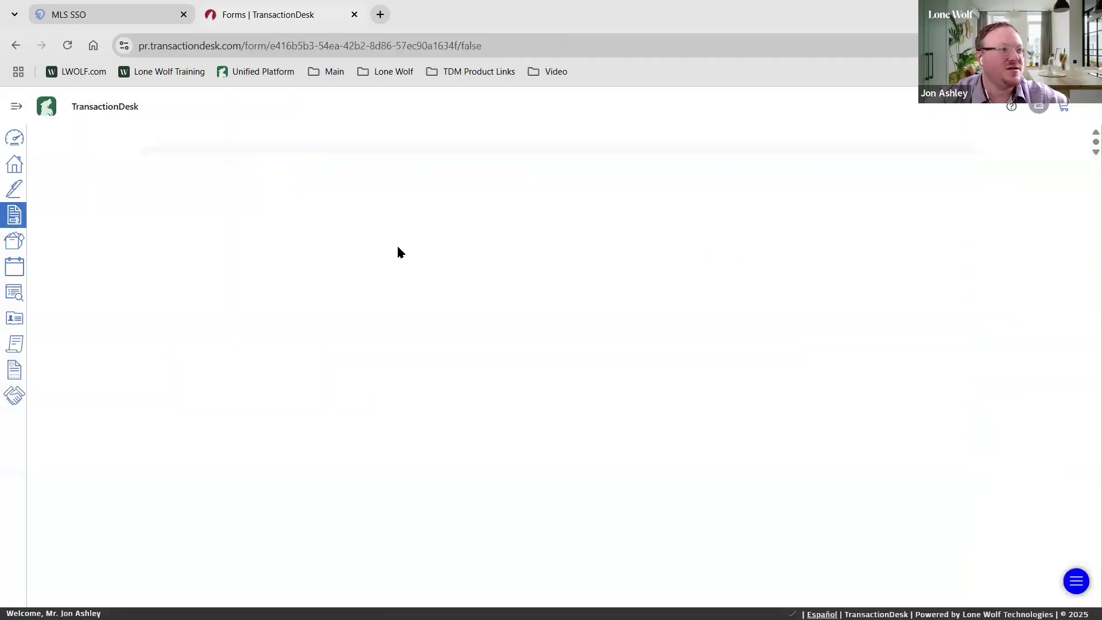
click(304, 102)
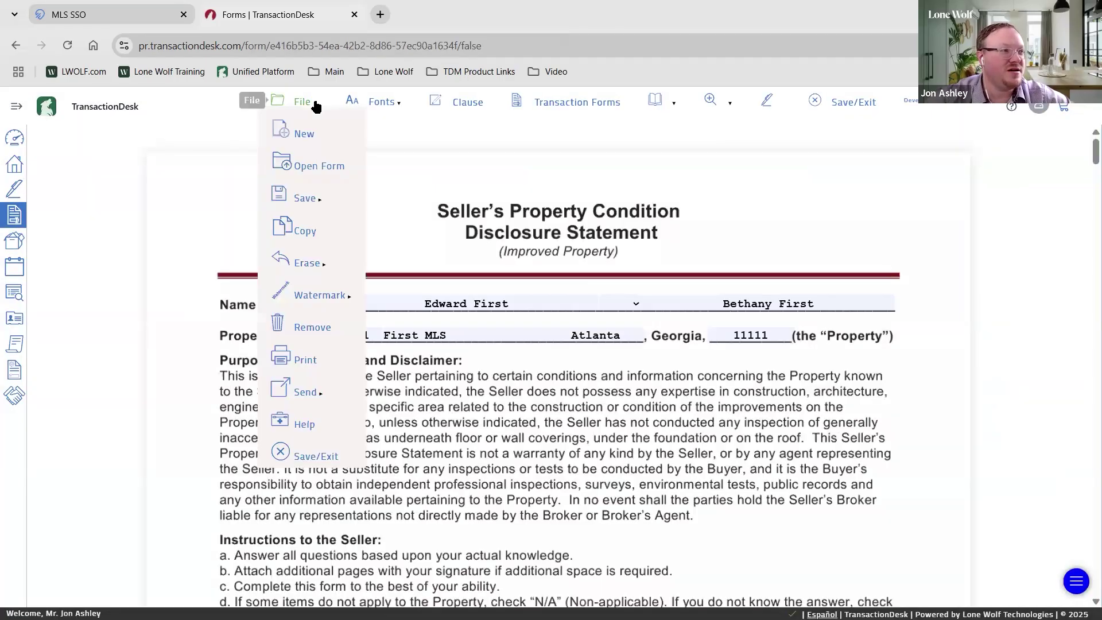
click(314, 356)
click(315, 295)
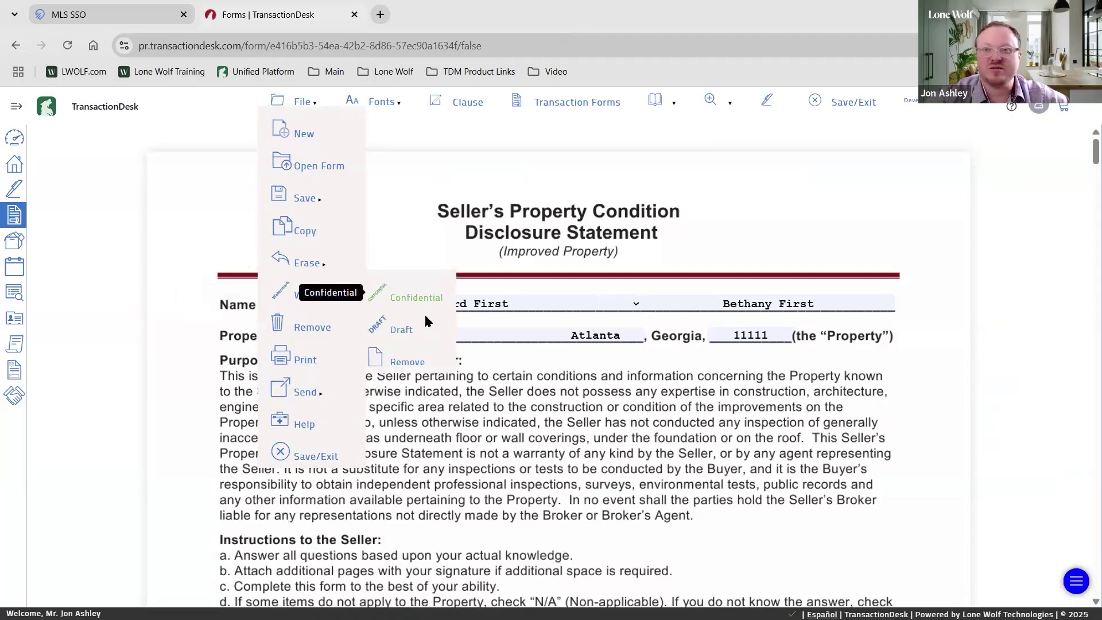
click(412, 325)
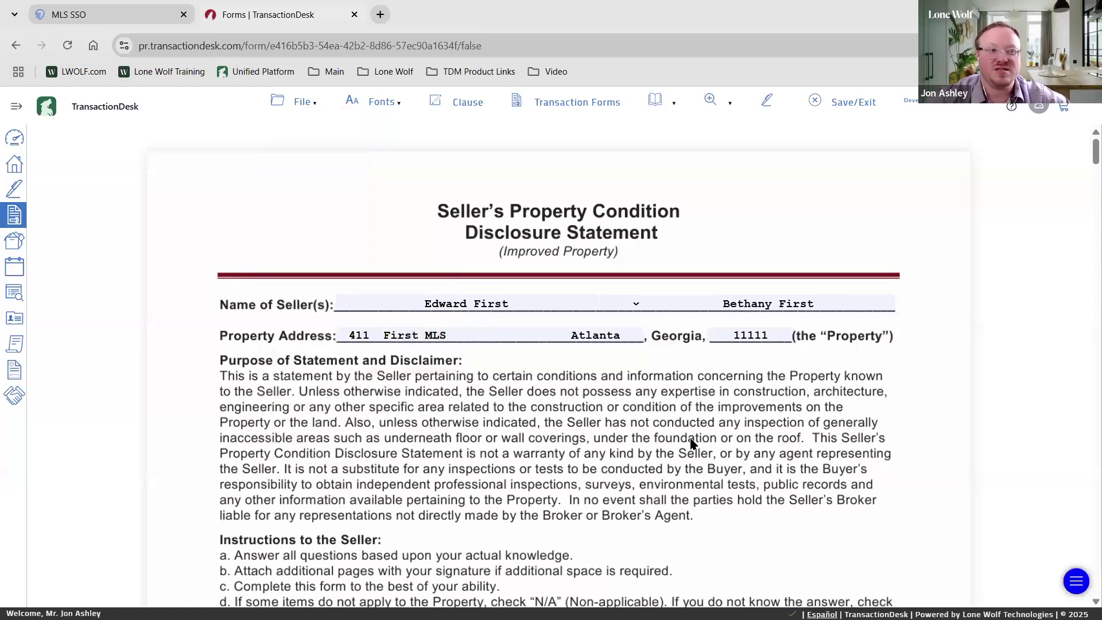
click(844, 102)
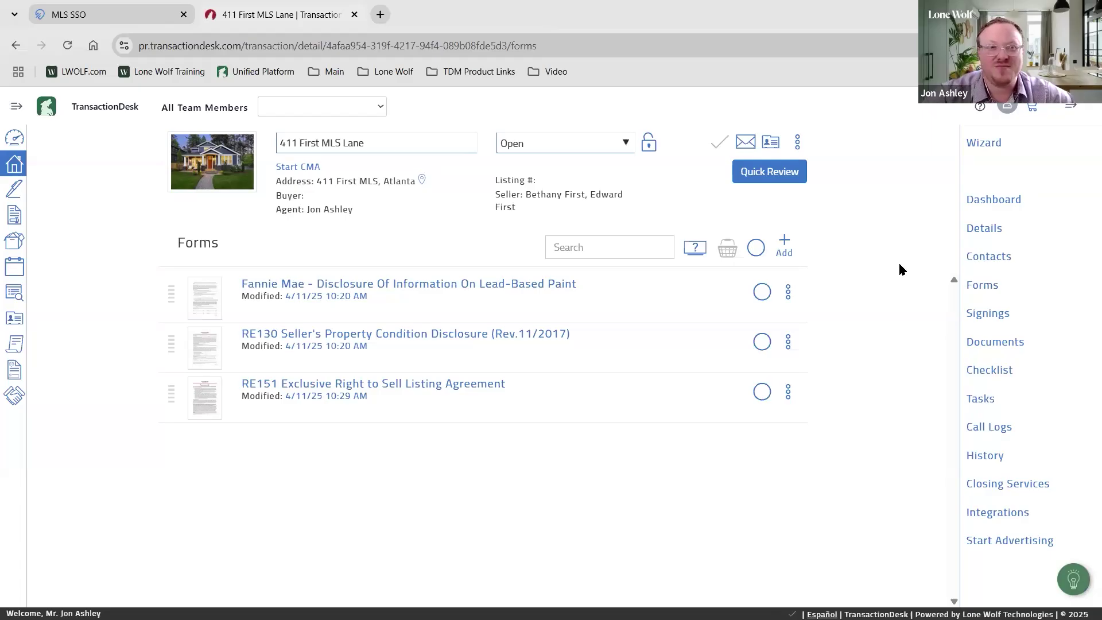
From the transaction's Signings page, add and save a new signing named 'Example 1'
click(994, 318)
click(994, 317)
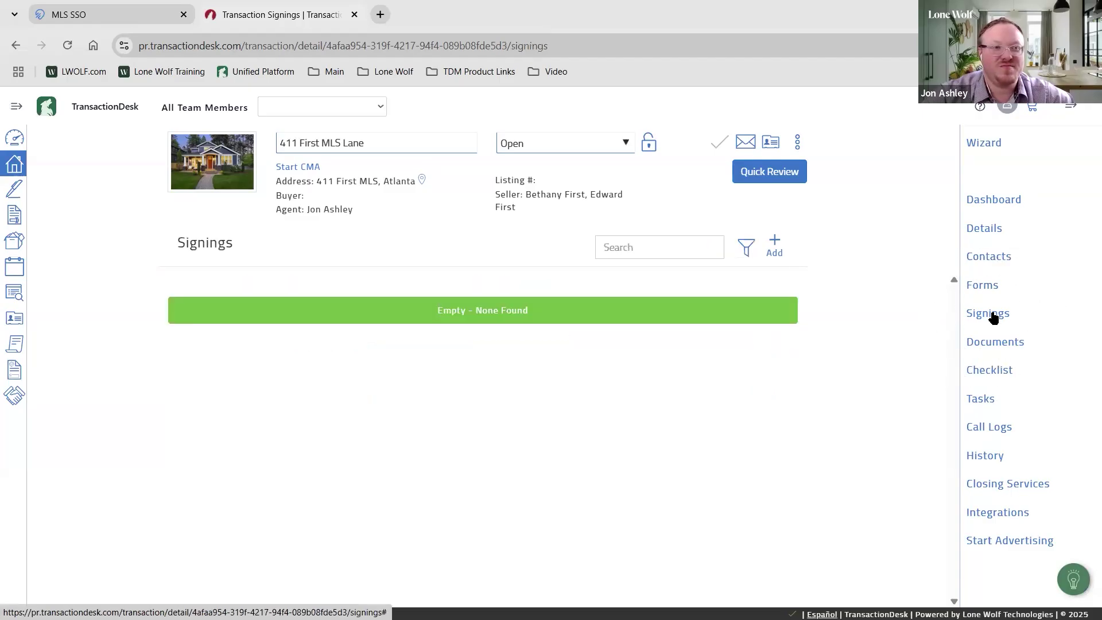
click(775, 244)
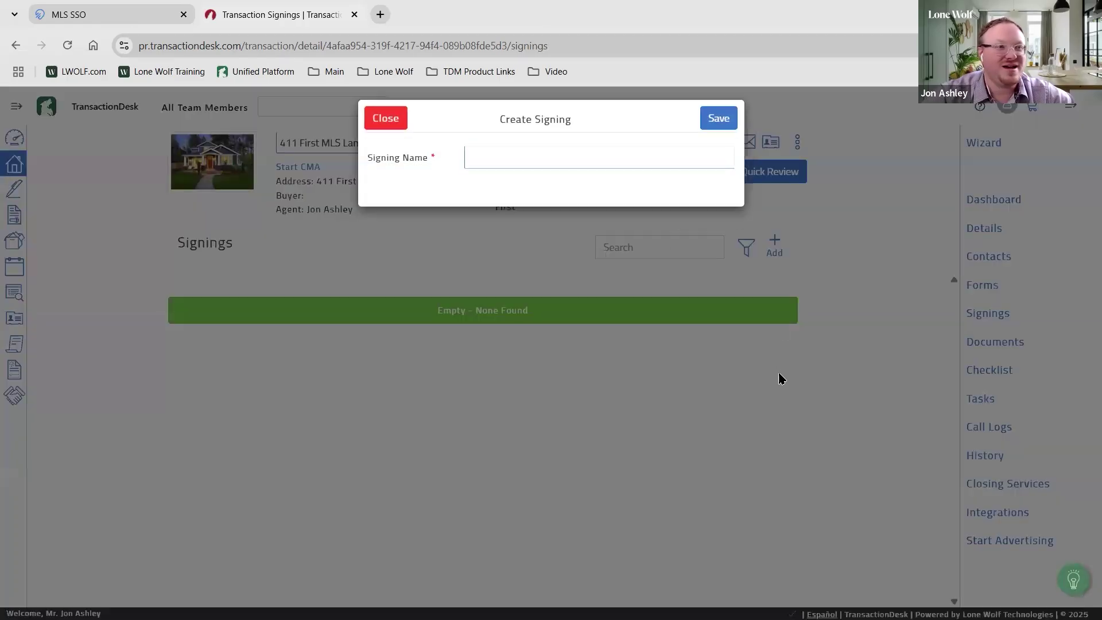
click(544, 166)
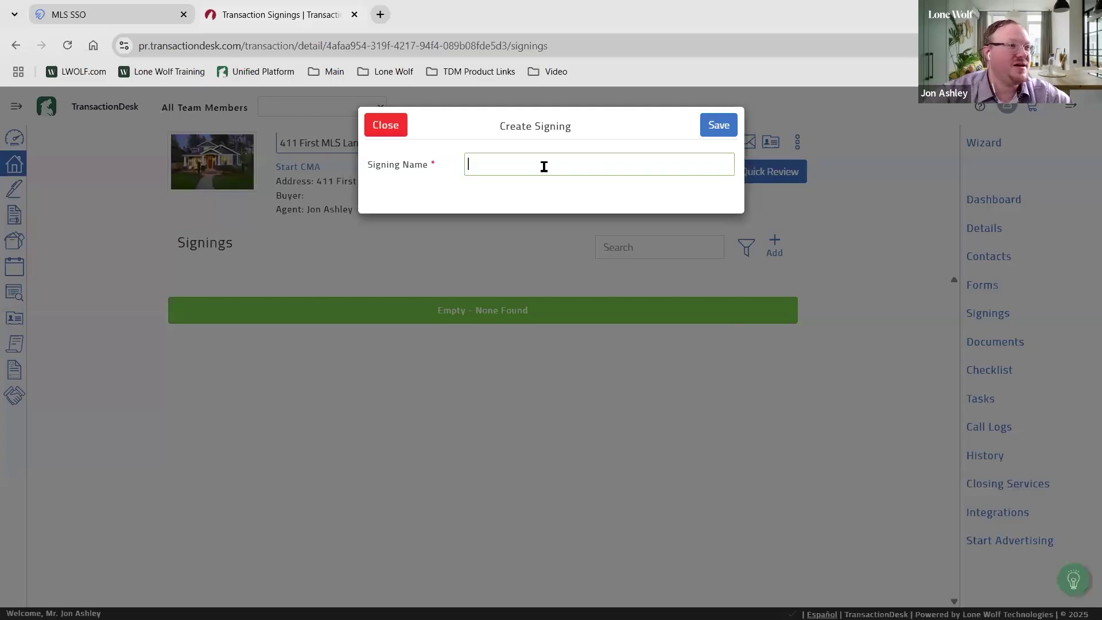
text(Example 1)
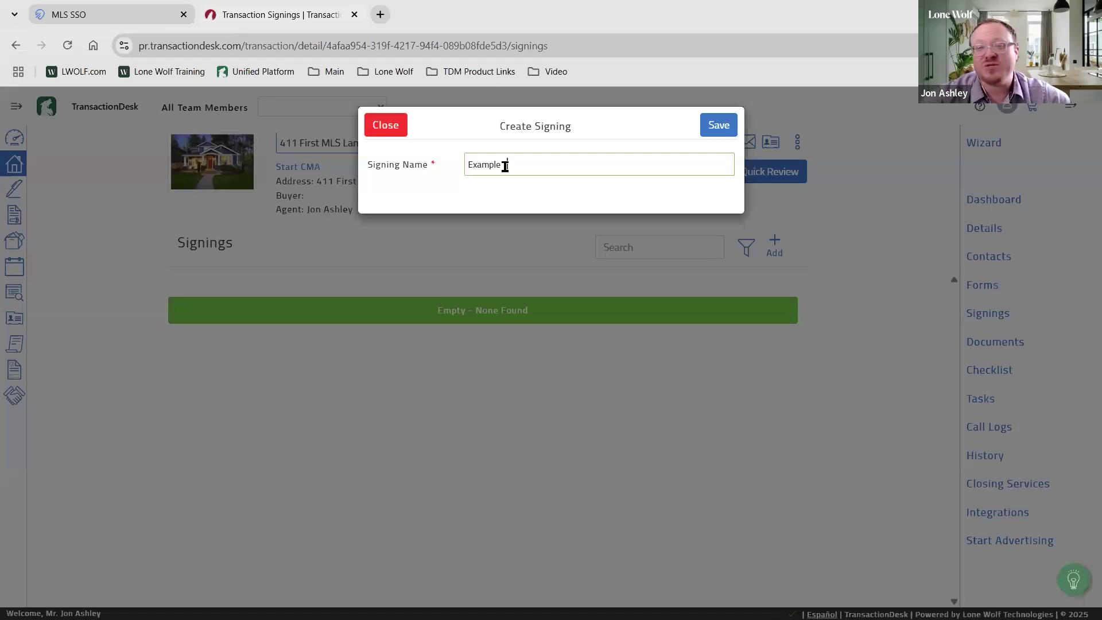
click(718, 128)
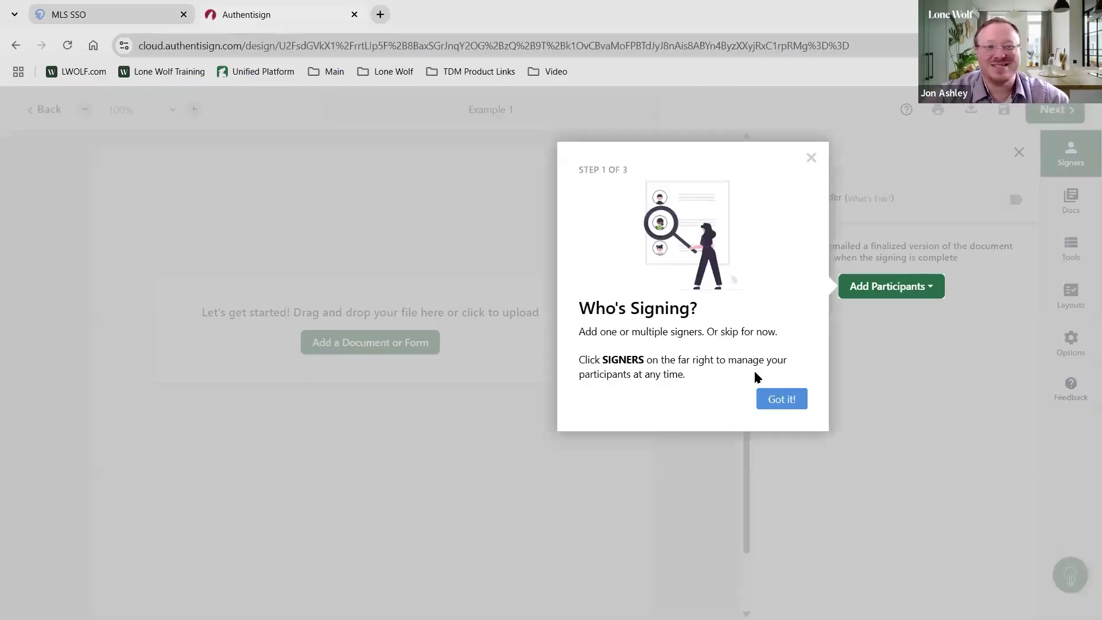
Close the 'Who's Signing?' tour and bring up the Add Participants menu
click(812, 158)
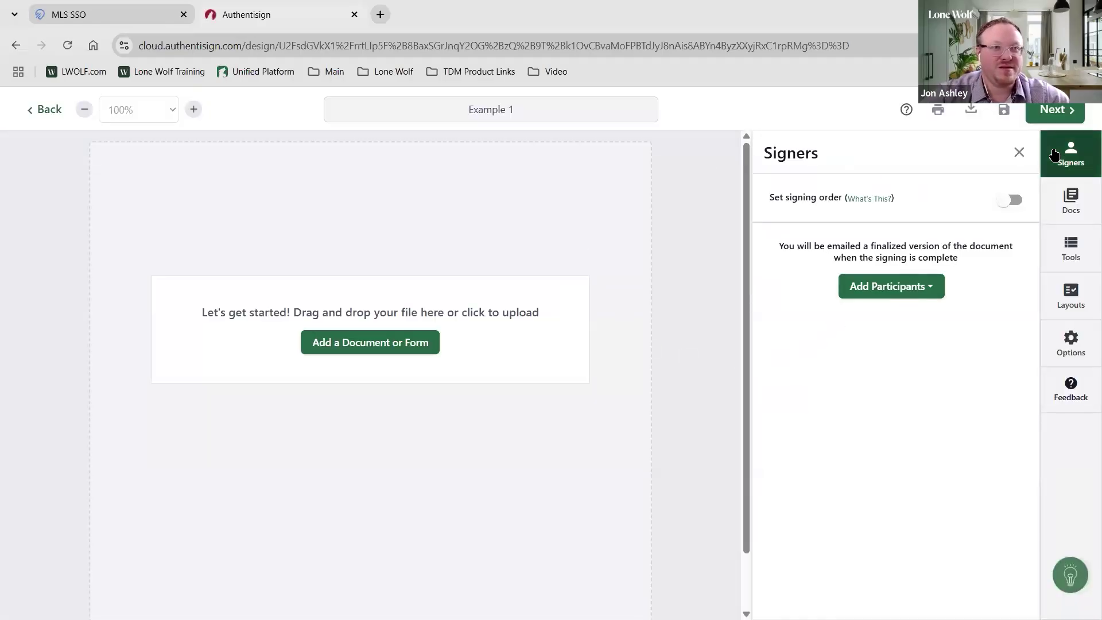
click(1067, 213)
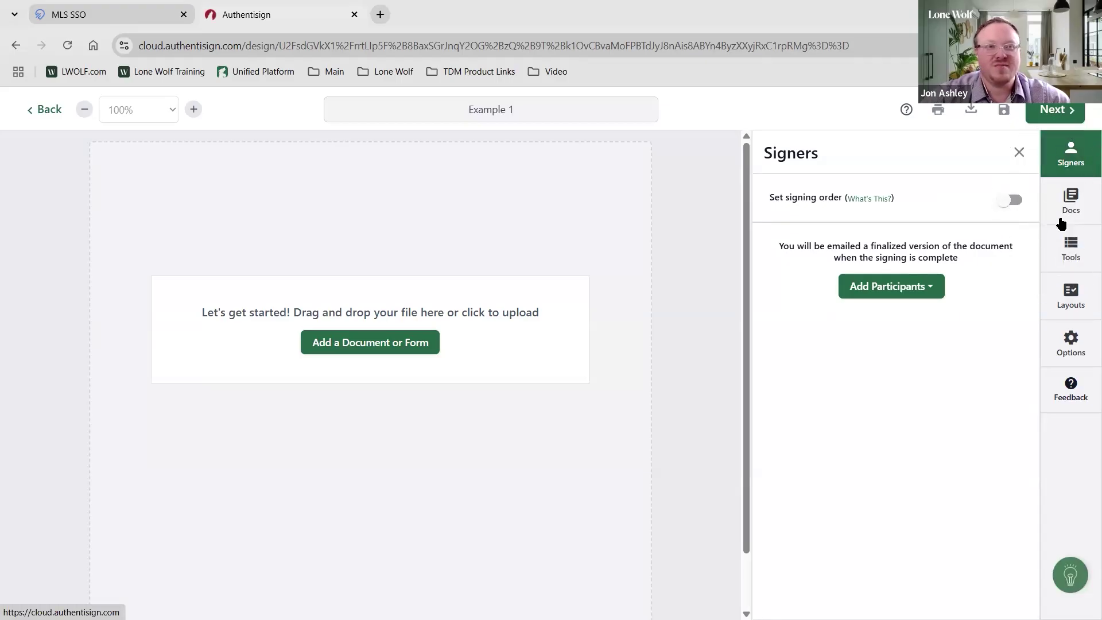
click(1054, 247)
click(1077, 253)
click(1064, 148)
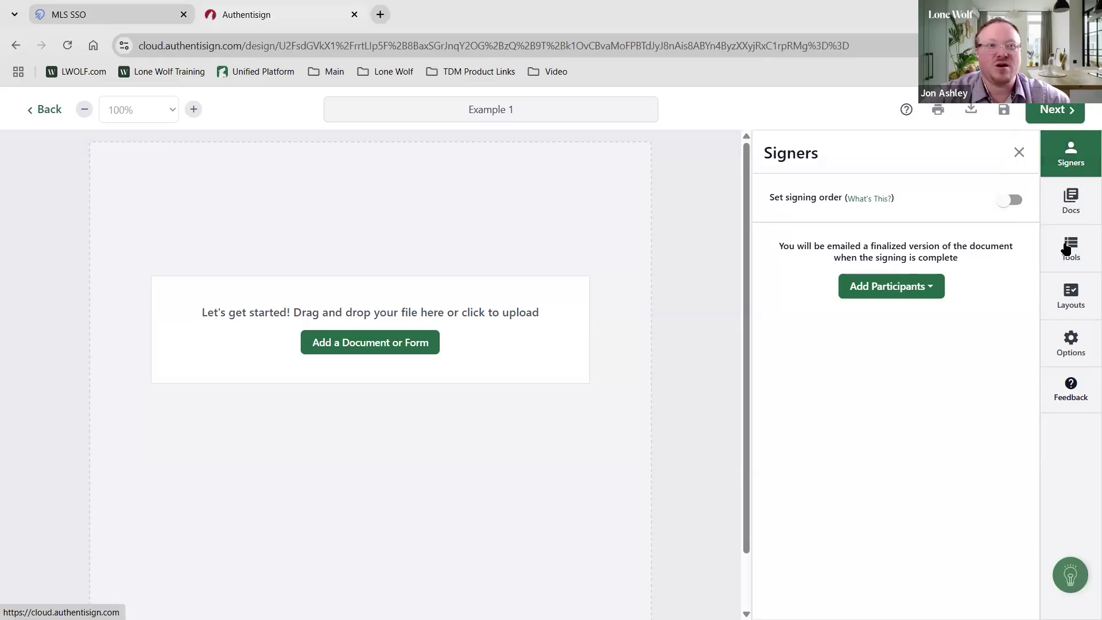
click(1073, 151)
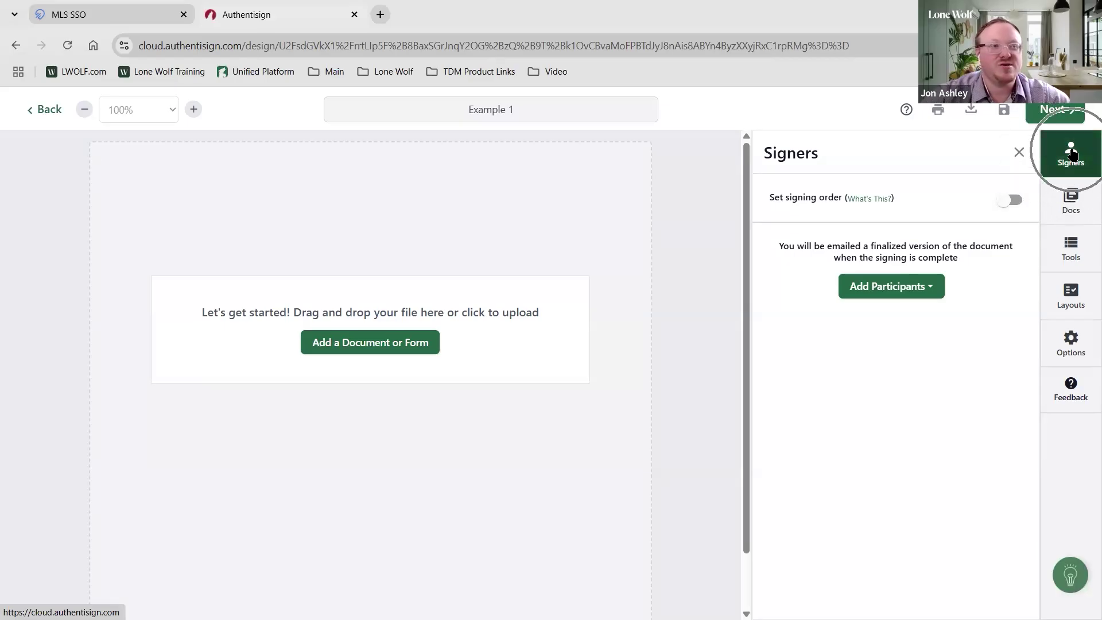
click(894, 291)
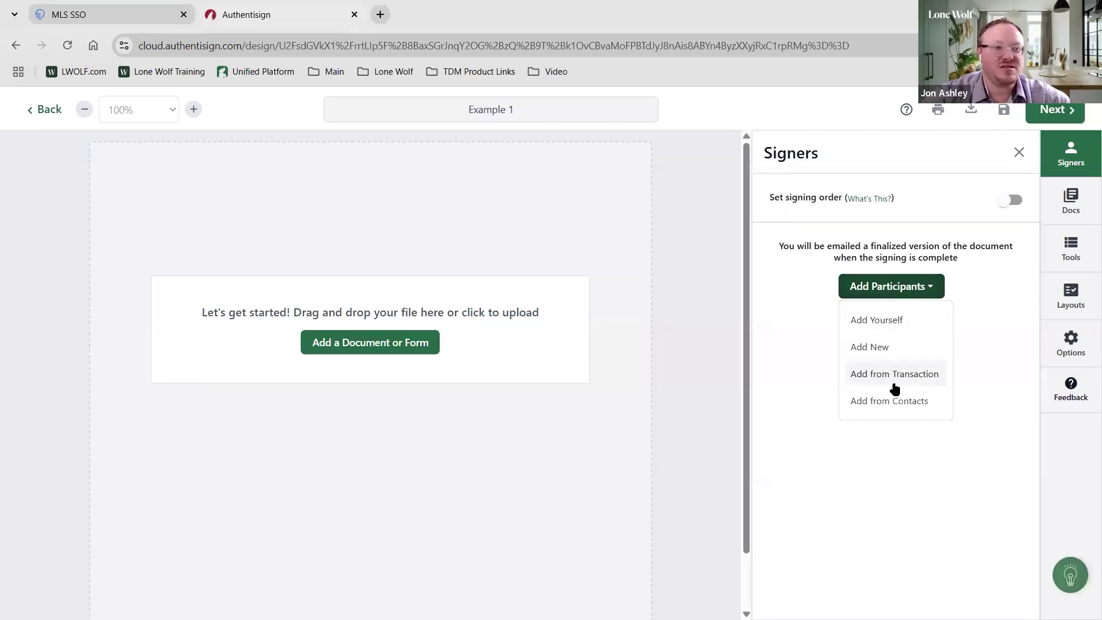
Add both sellers from the transaction to Example 1, each kept as Remote Signer
click(894, 374)
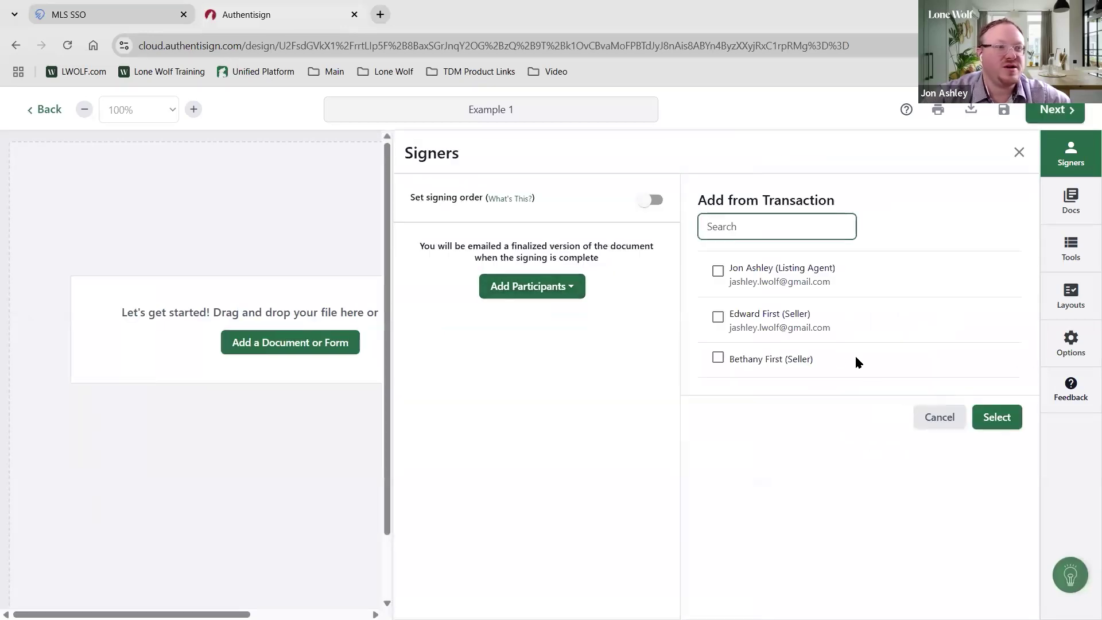
click(718, 317)
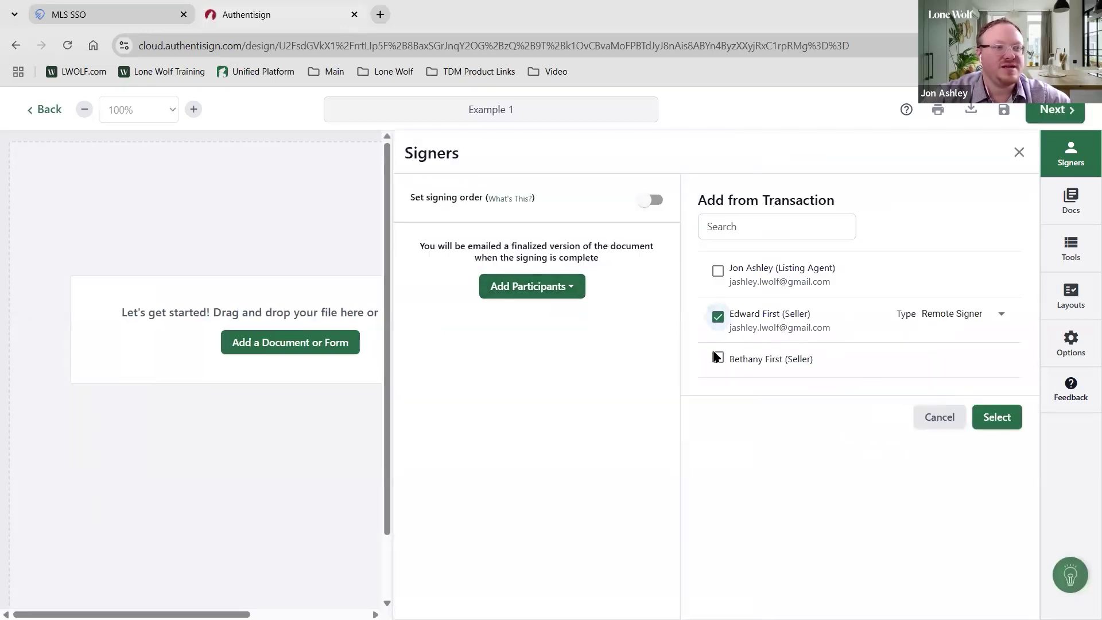
click(717, 360)
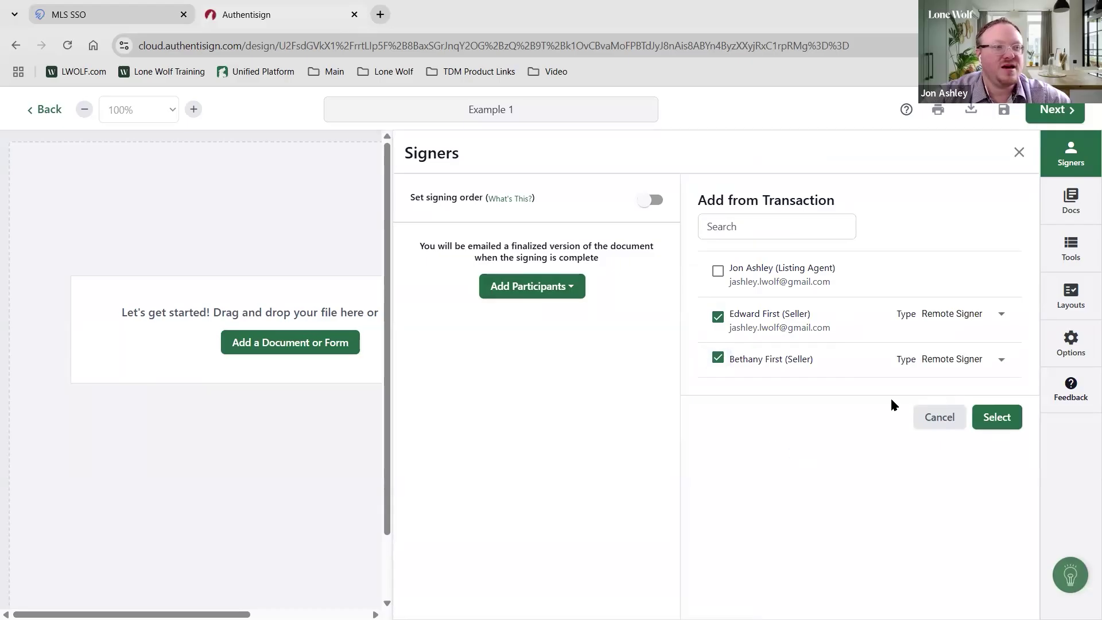
click(971, 360)
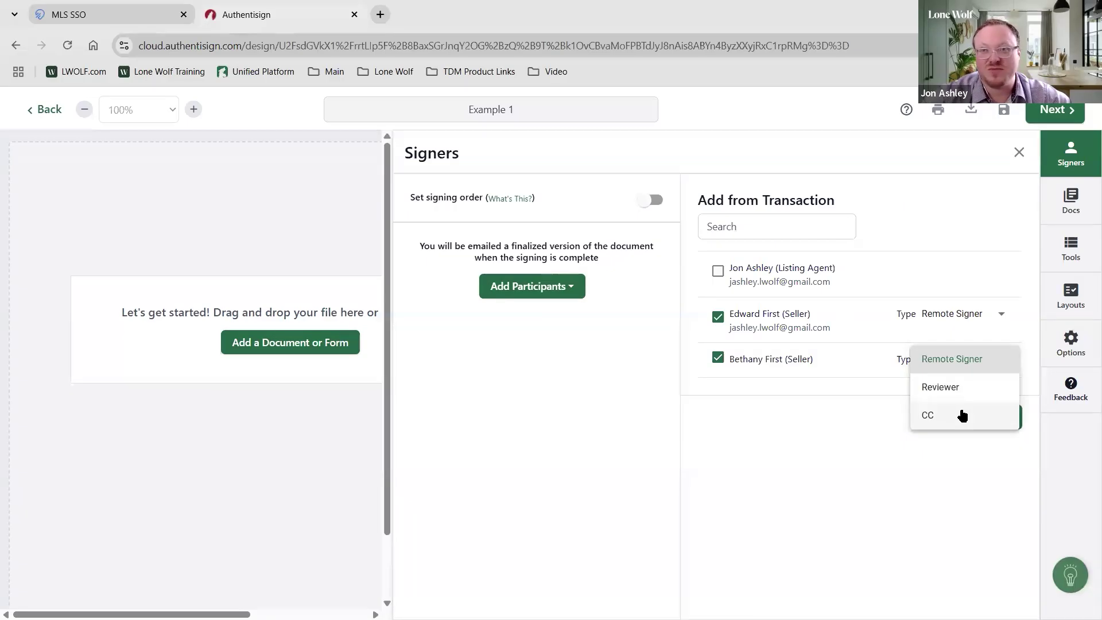
click(868, 454)
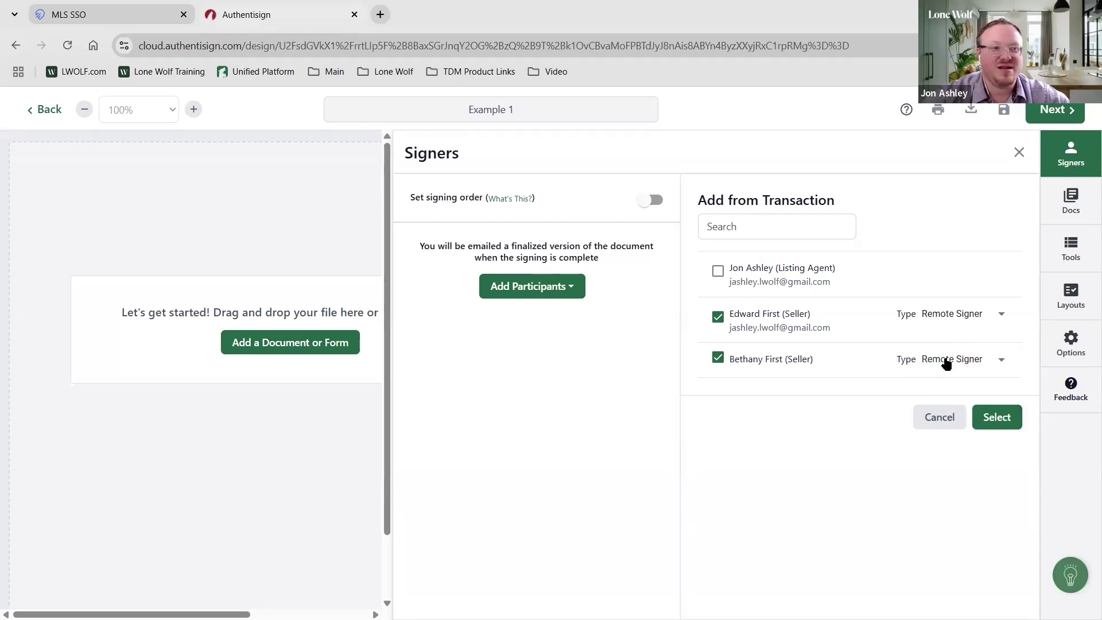
click(955, 321)
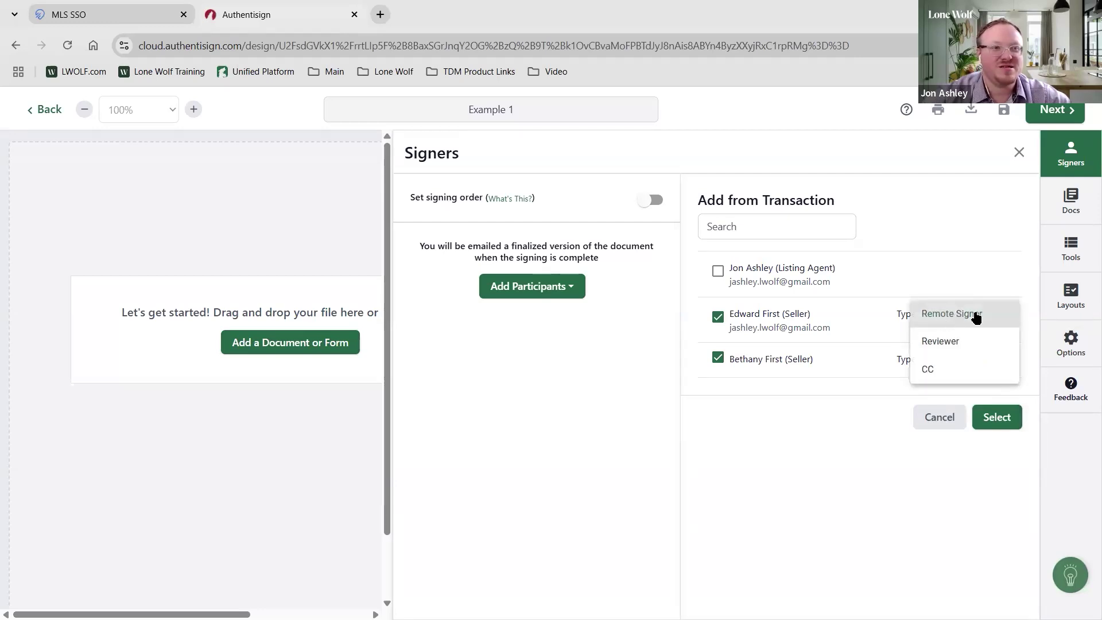
click(839, 447)
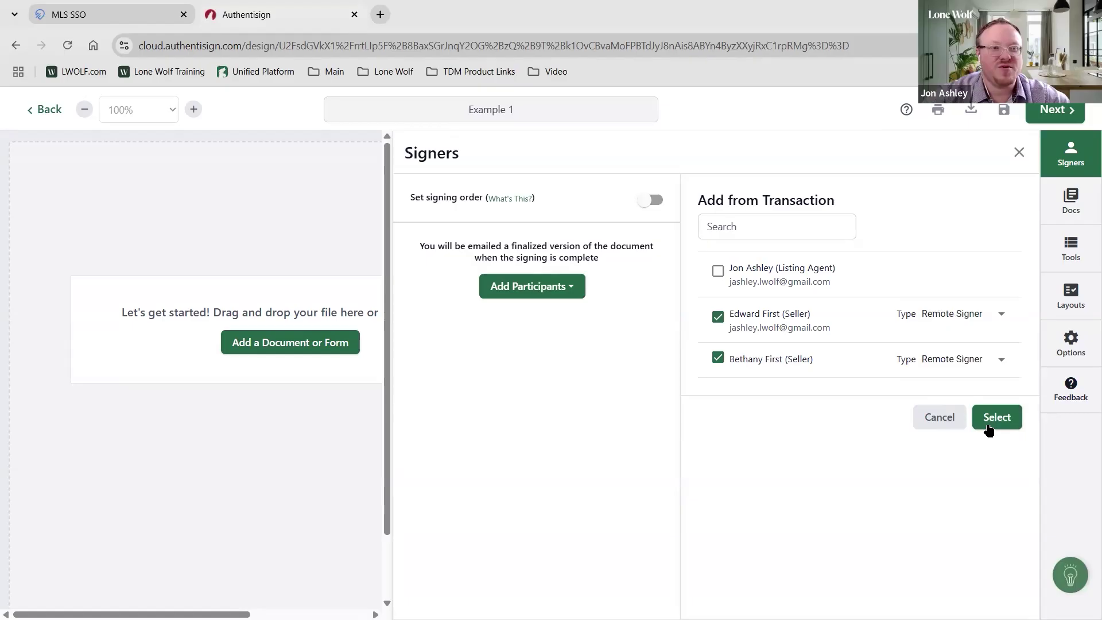
click(999, 419)
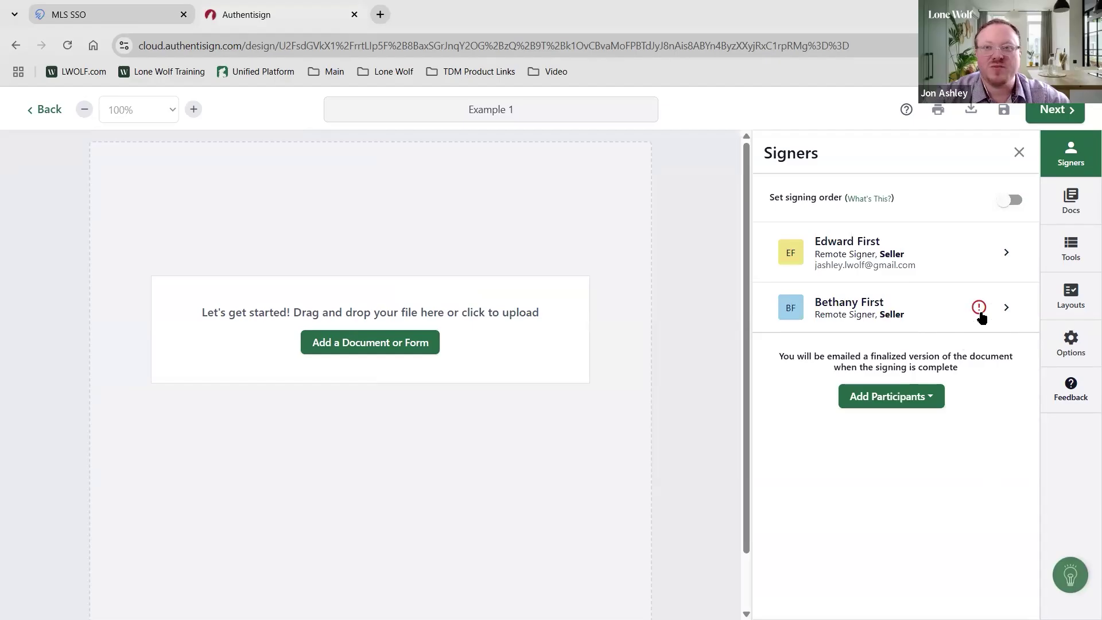
Fill in the second seller's e-mail address in her Signer Details and save
click(978, 312)
click(753, 311)
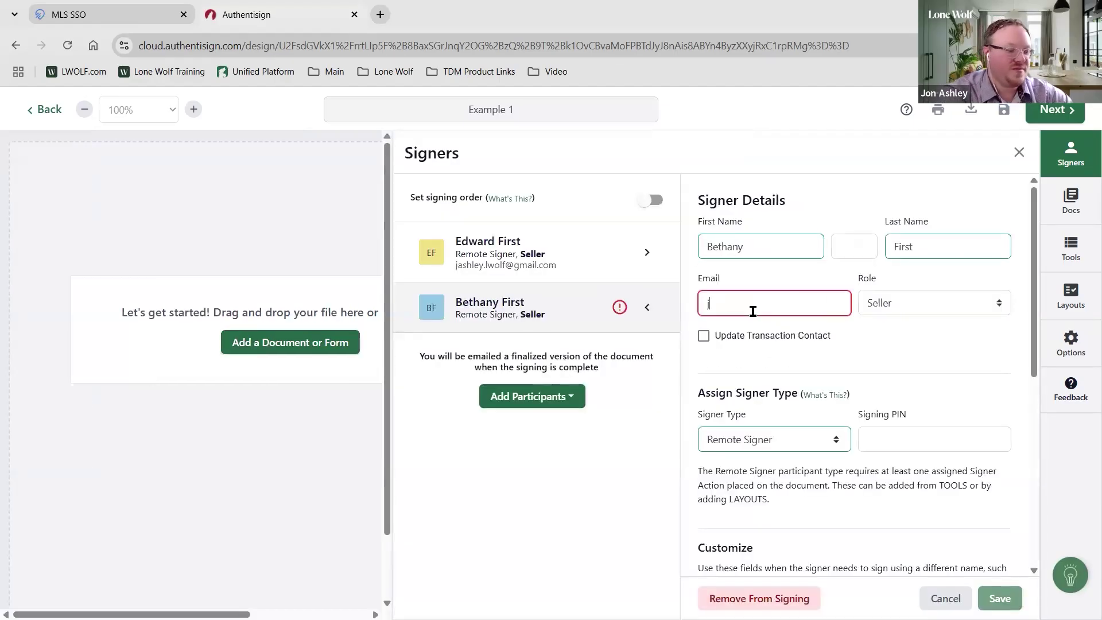
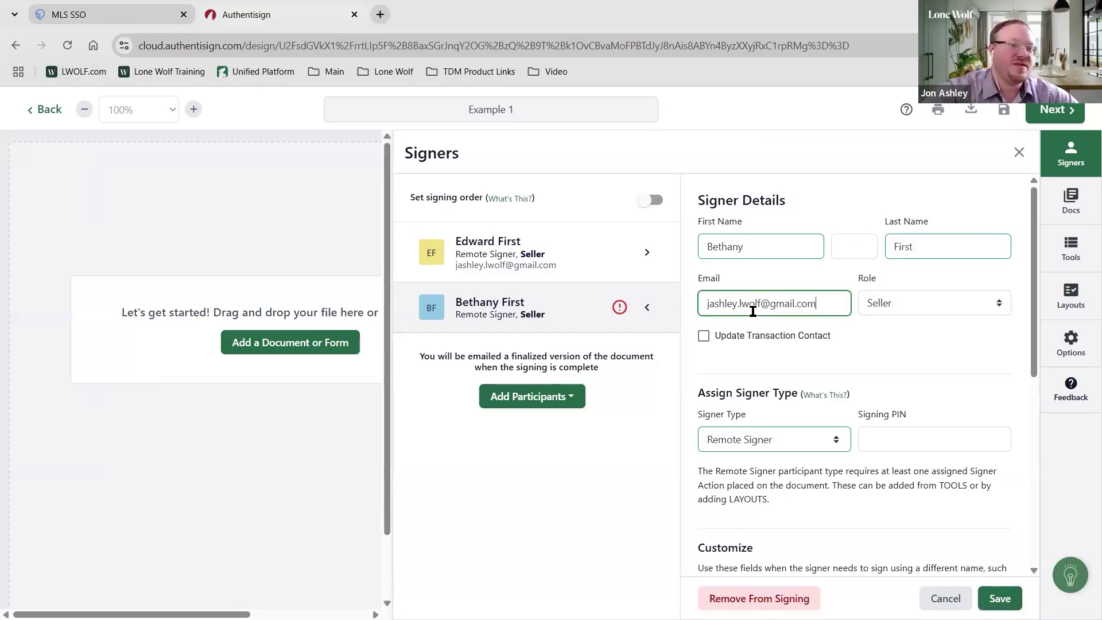
click(1001, 598)
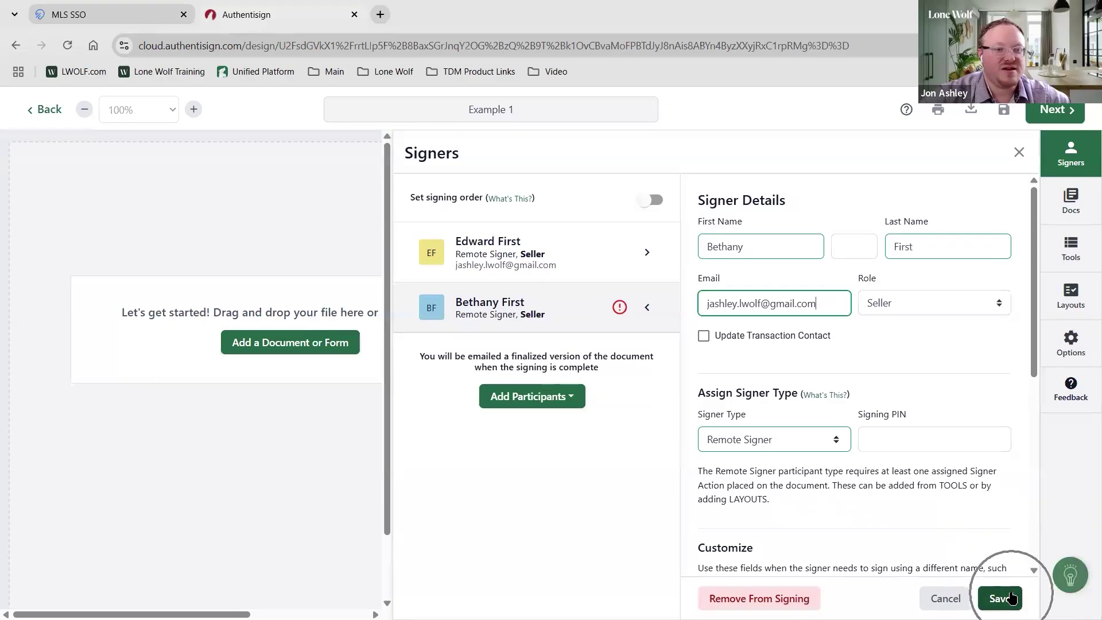
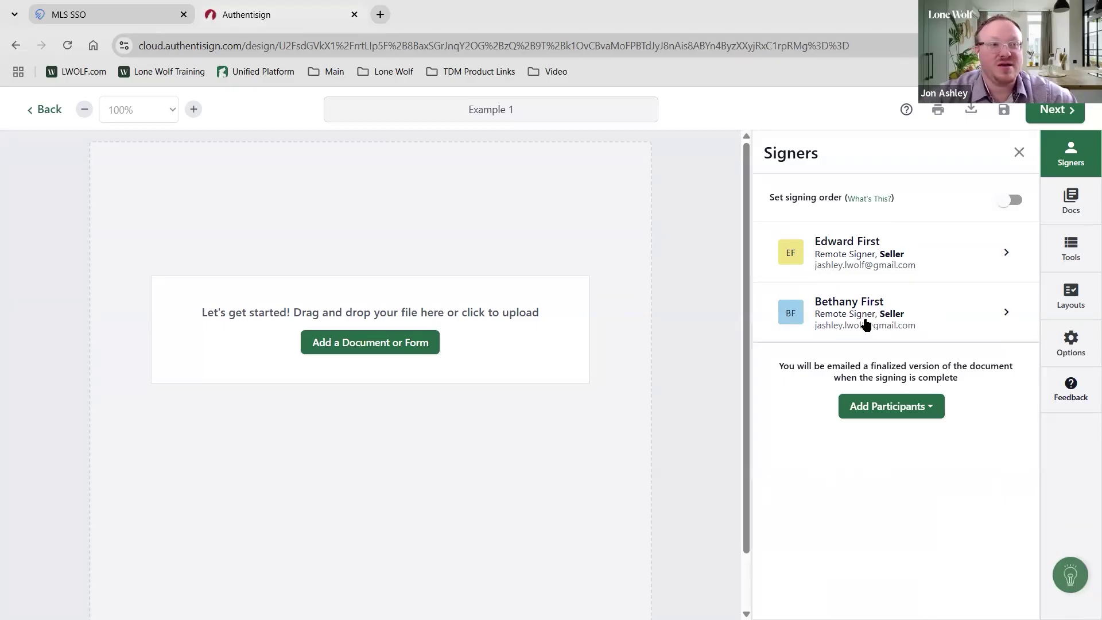
click(913, 267)
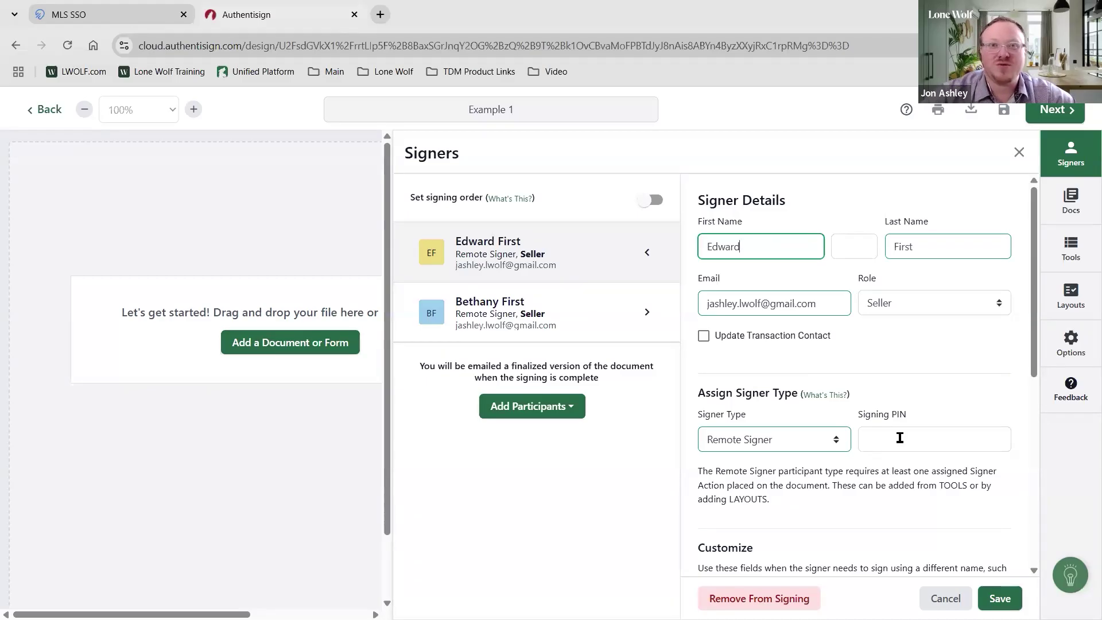
scroll(852, 449, down, 1)
scroll(852, 450, up, 1)
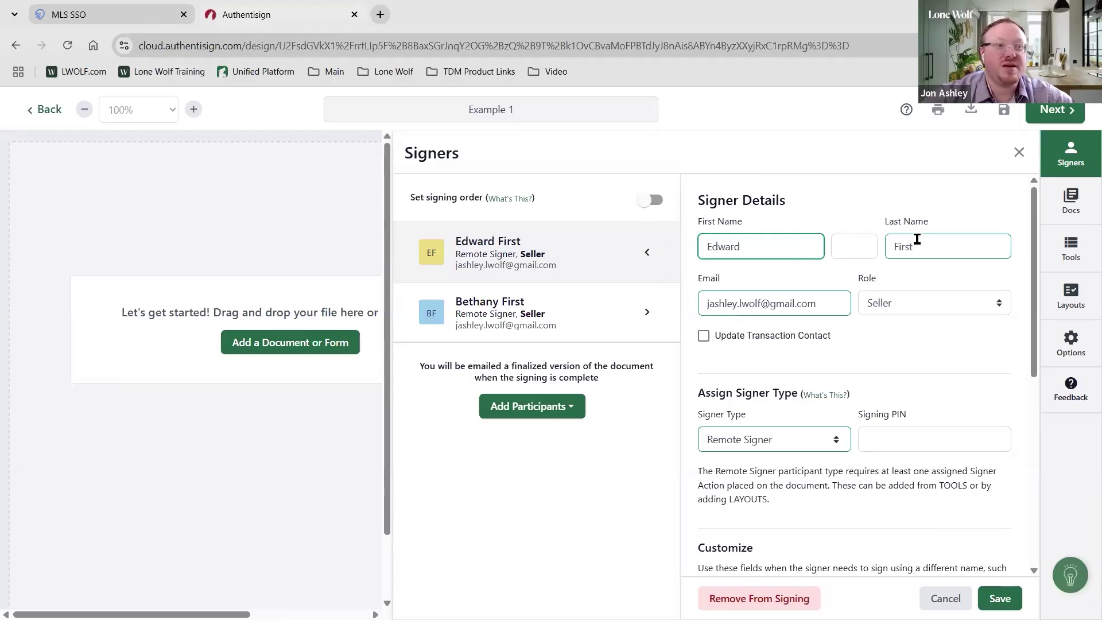
scroll(861, 392, down, 4)
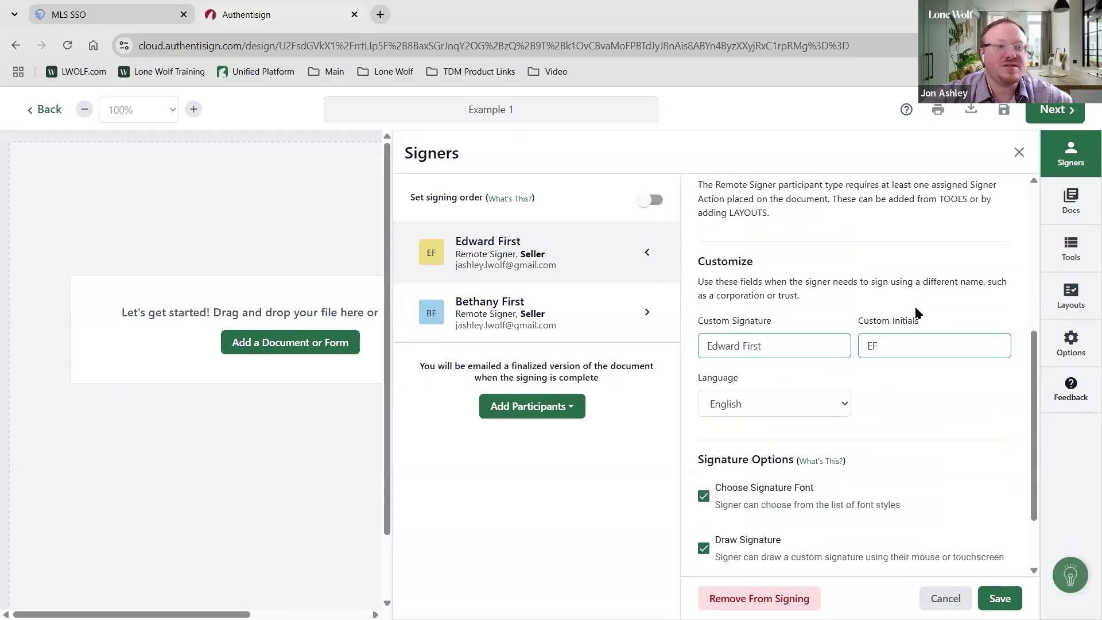
scroll(862, 391, up, 1)
click(916, 388)
click(916, 388)
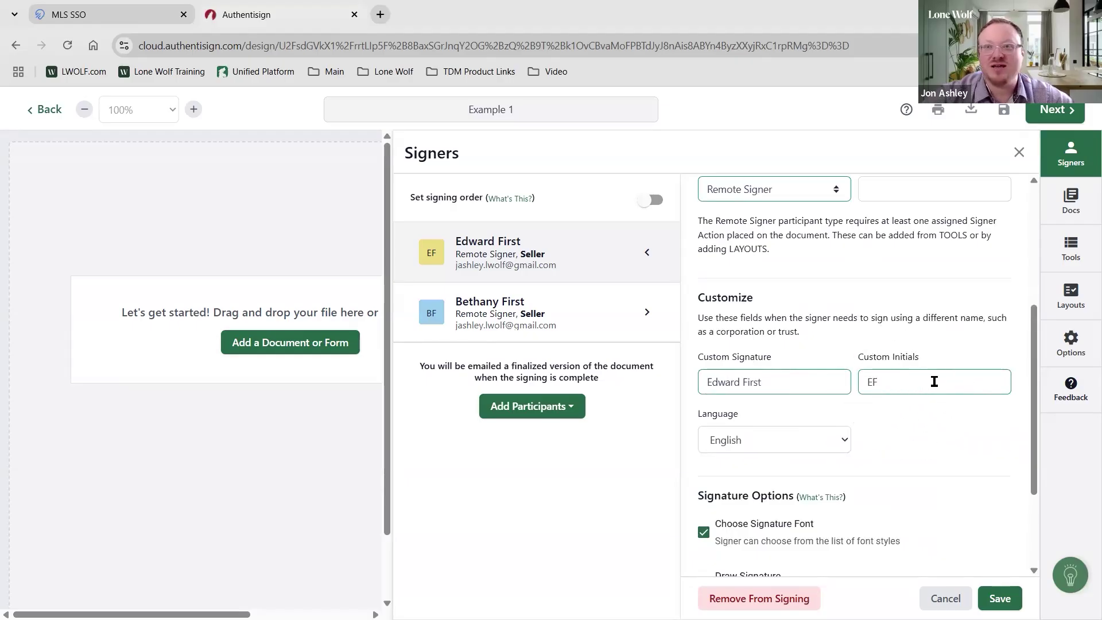
scroll(934, 381, up, 5)
click(1000, 599)
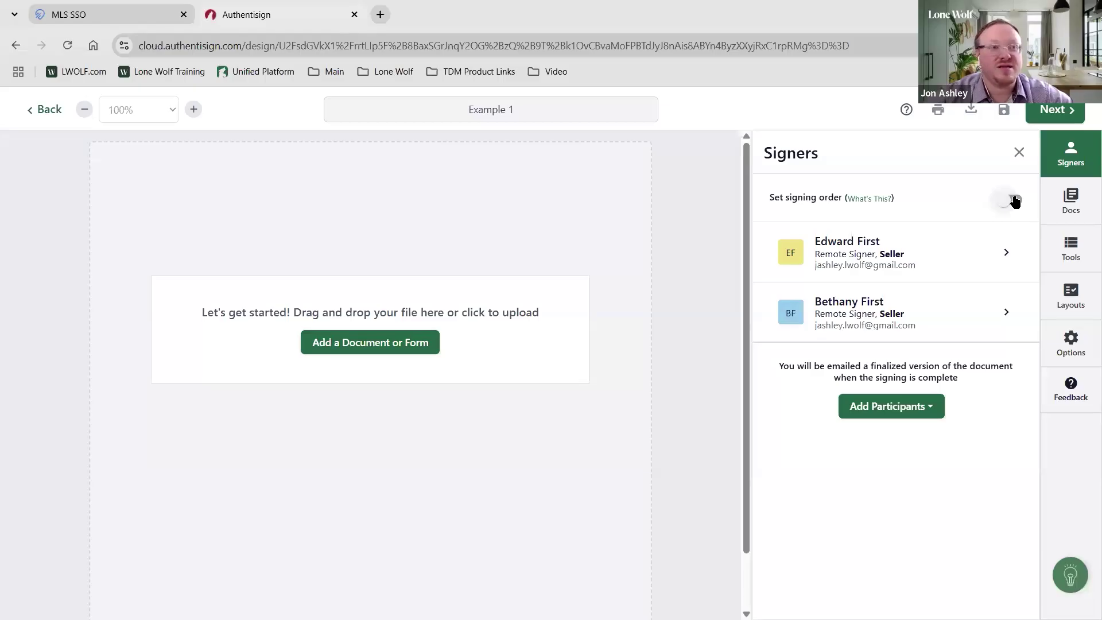
Try a fixed signing order with the sellers reordered, then turn signing order off again
click(1014, 201)
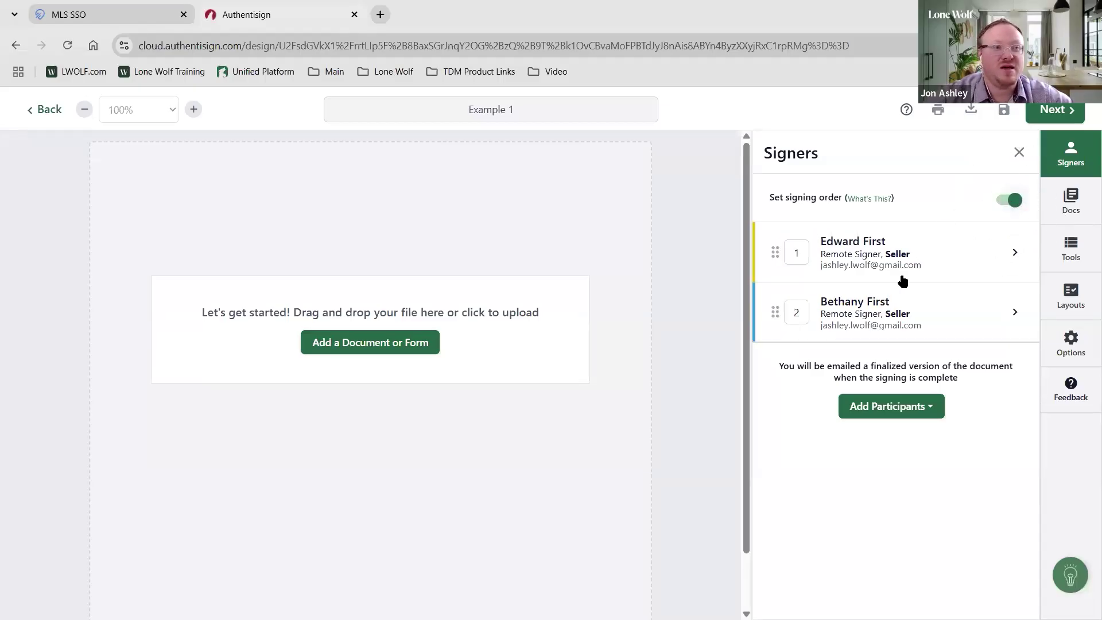
drag(775, 312, 775, 252)
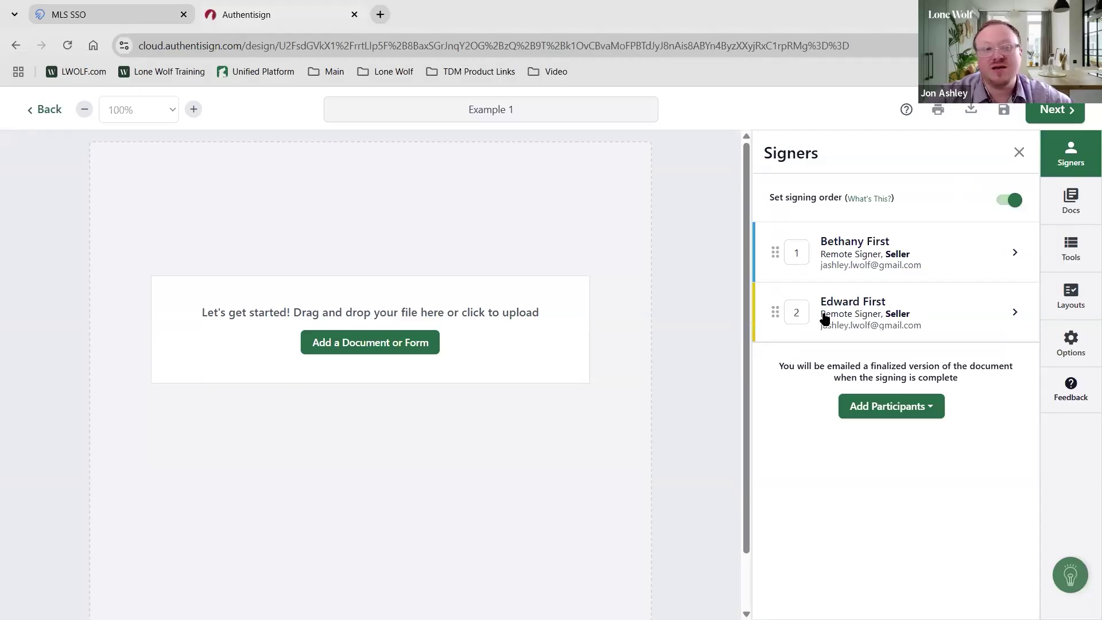
click(999, 202)
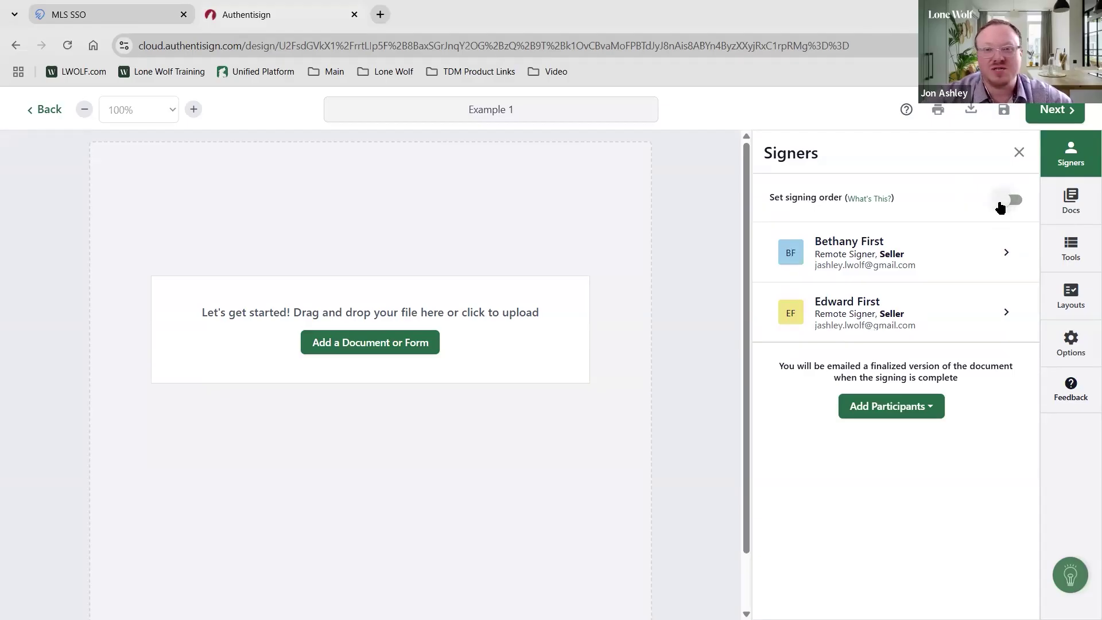
click(1012, 201)
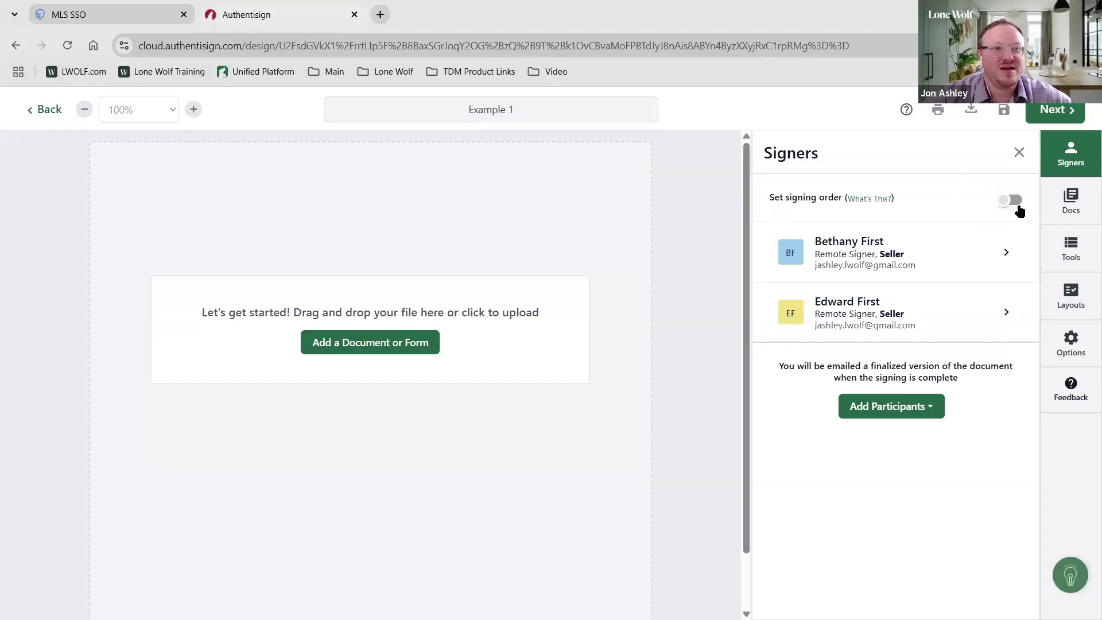
drag(766, 310, 777, 257)
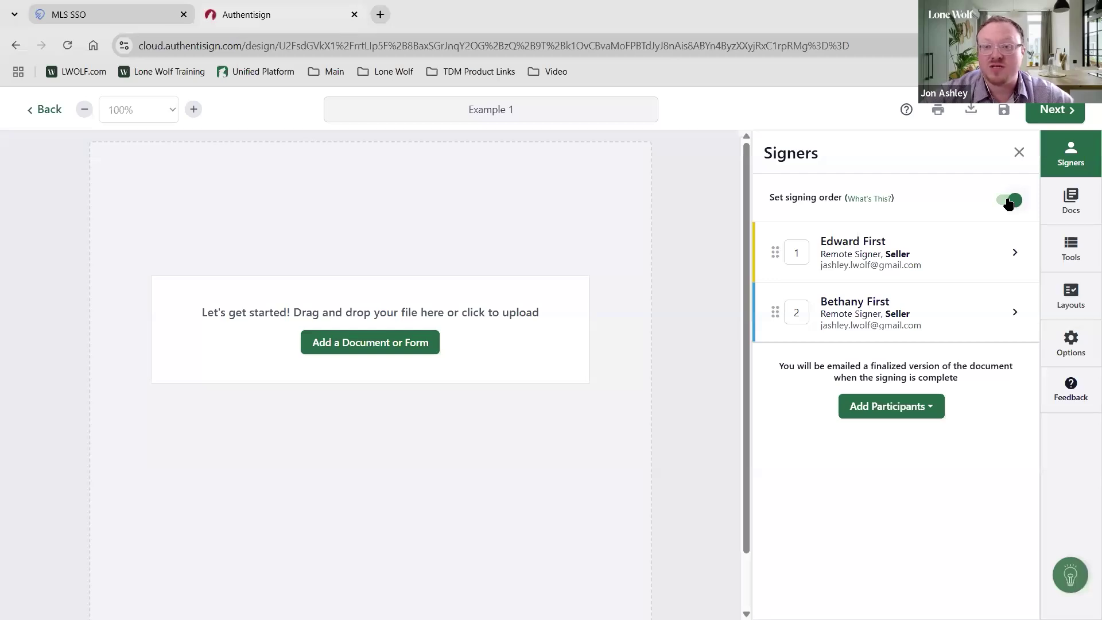
click(902, 412)
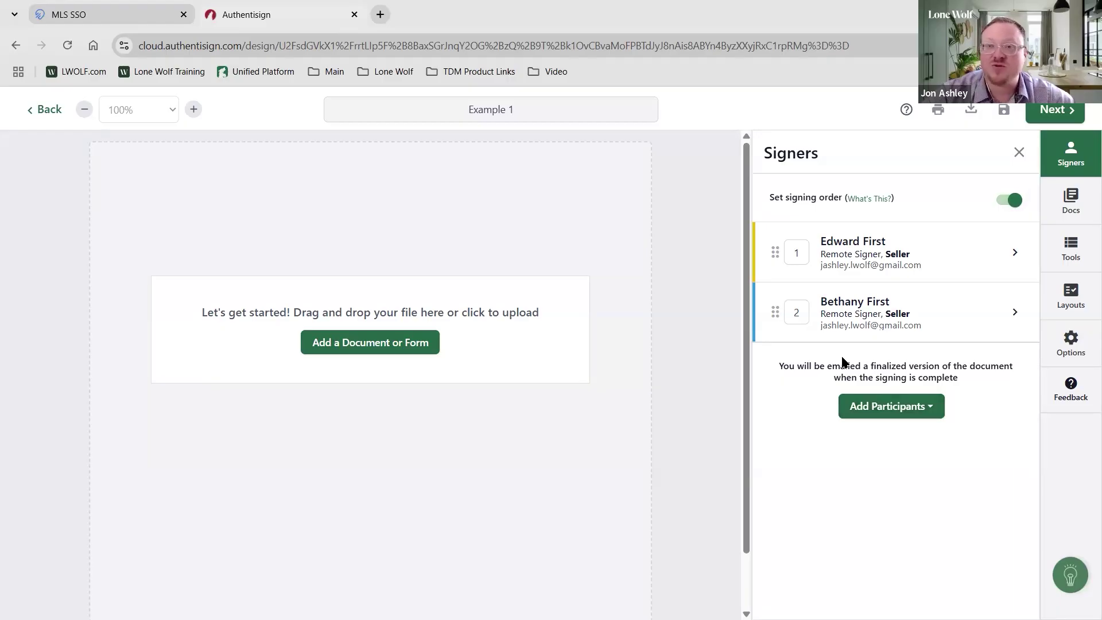
click(1009, 200)
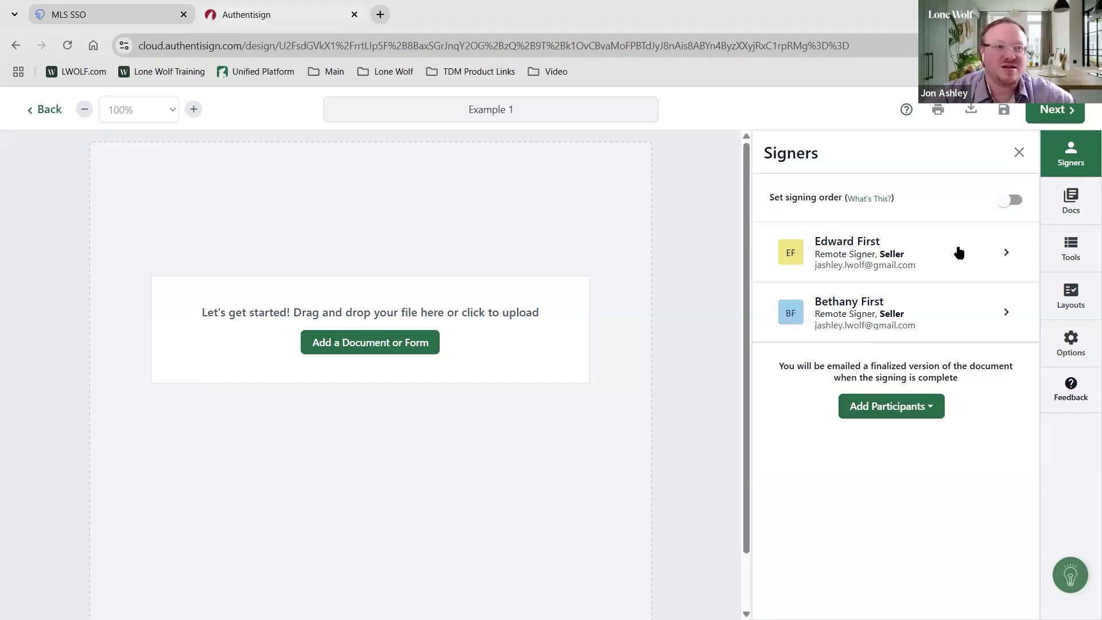
click(1009, 208)
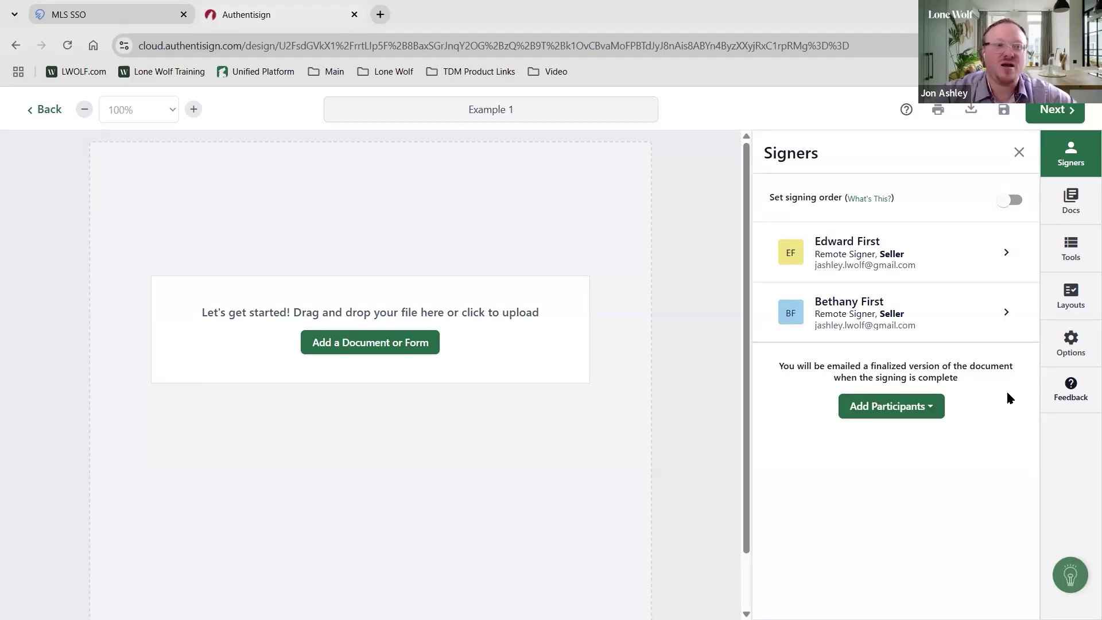
Skip adding participants and bring up the Add a Document or Form picker in Docs
click(910, 406)
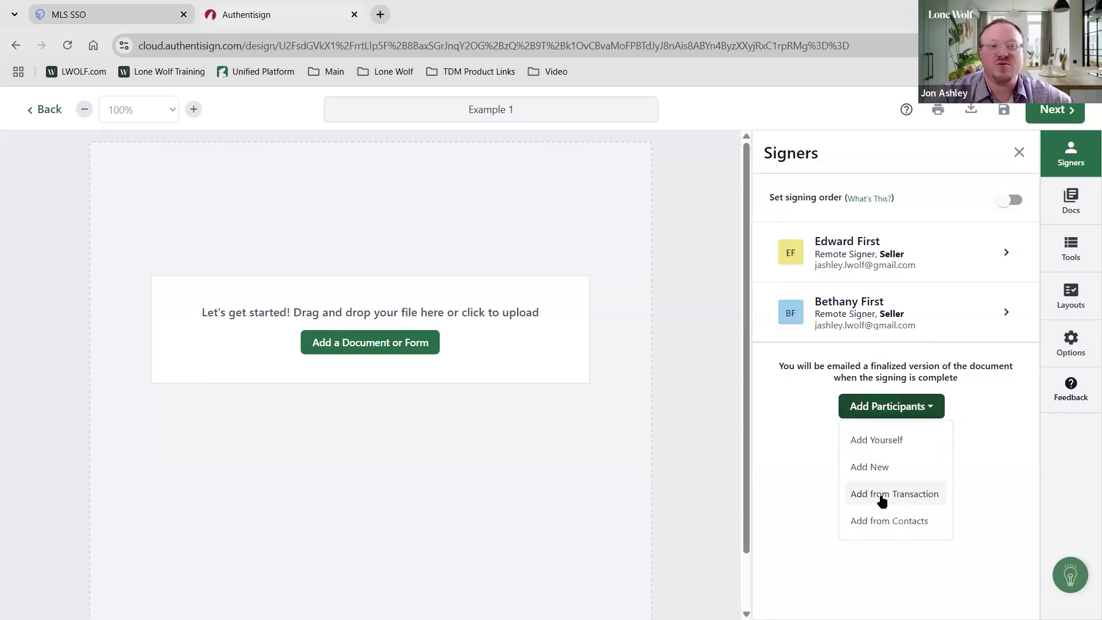
click(995, 418)
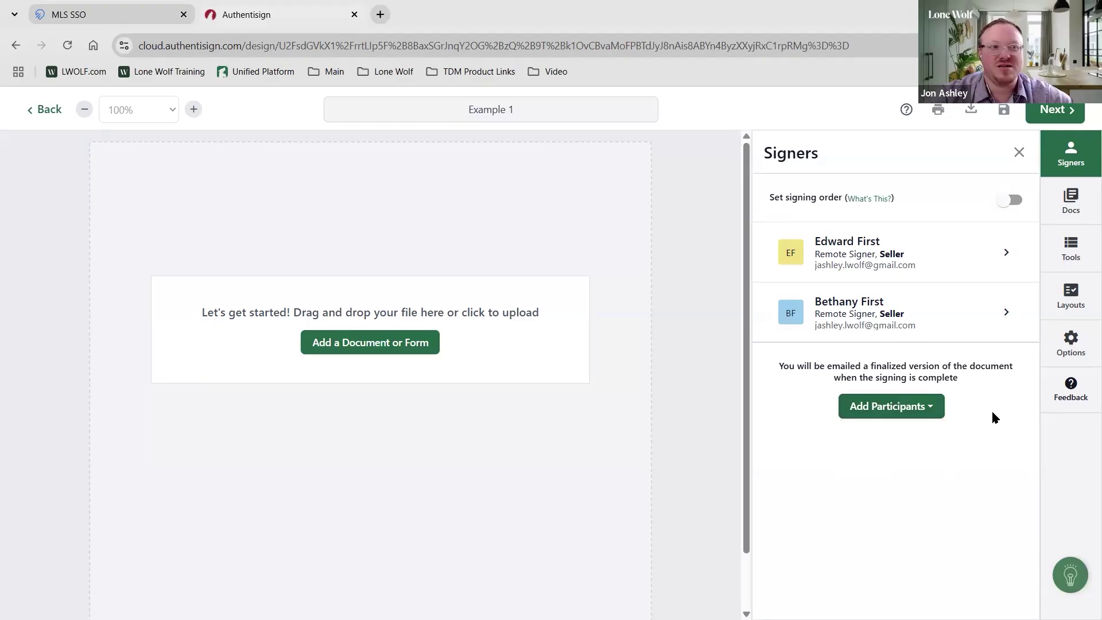
click(1072, 202)
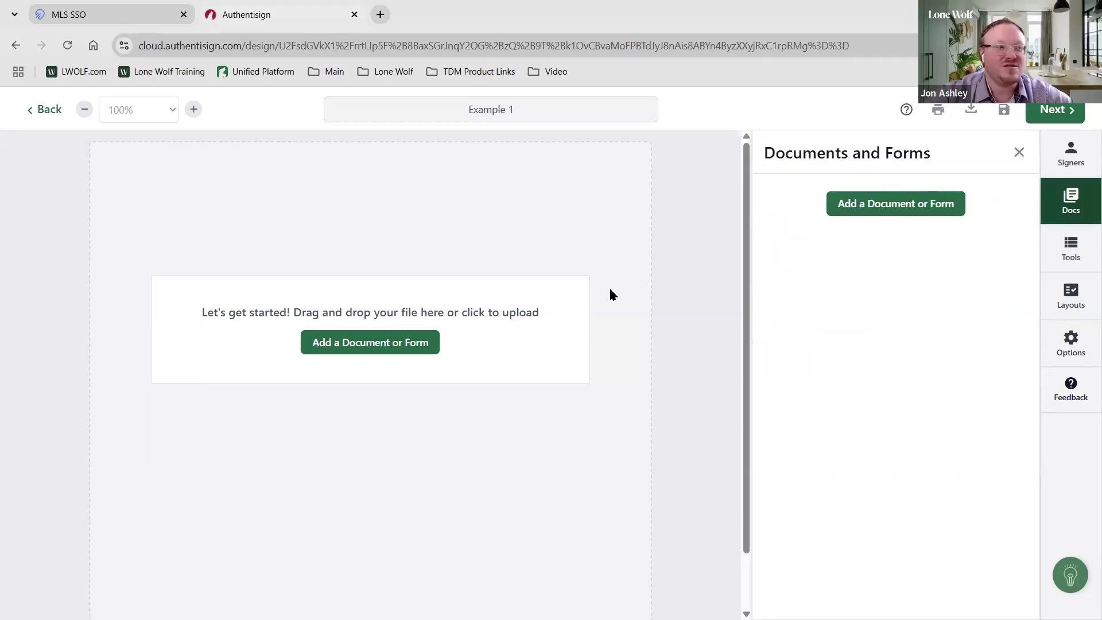
click(855, 206)
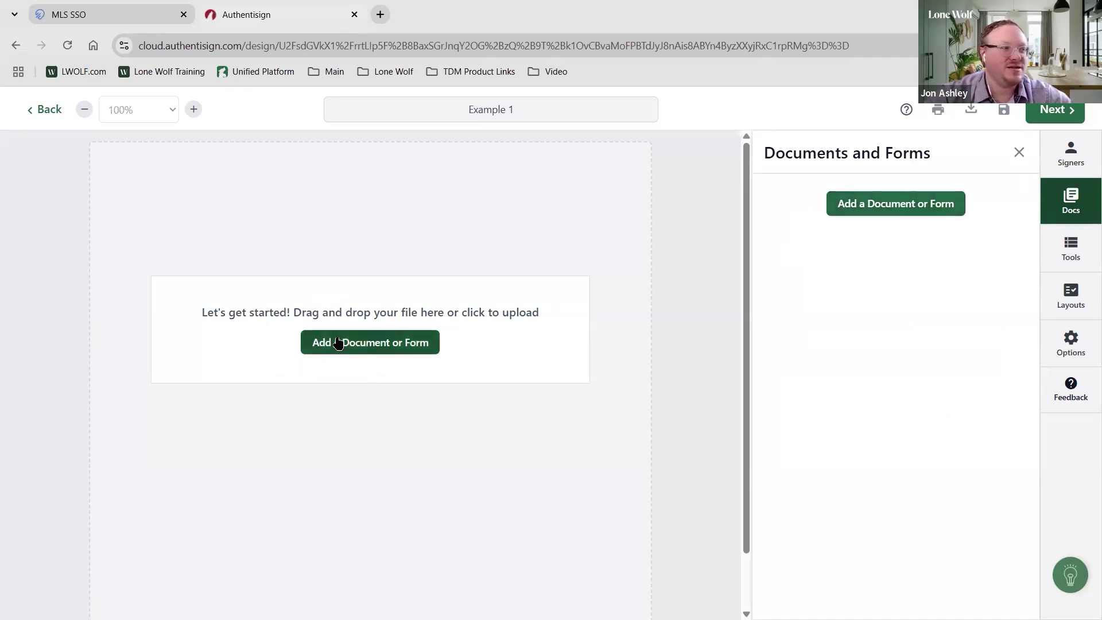
click(339, 343)
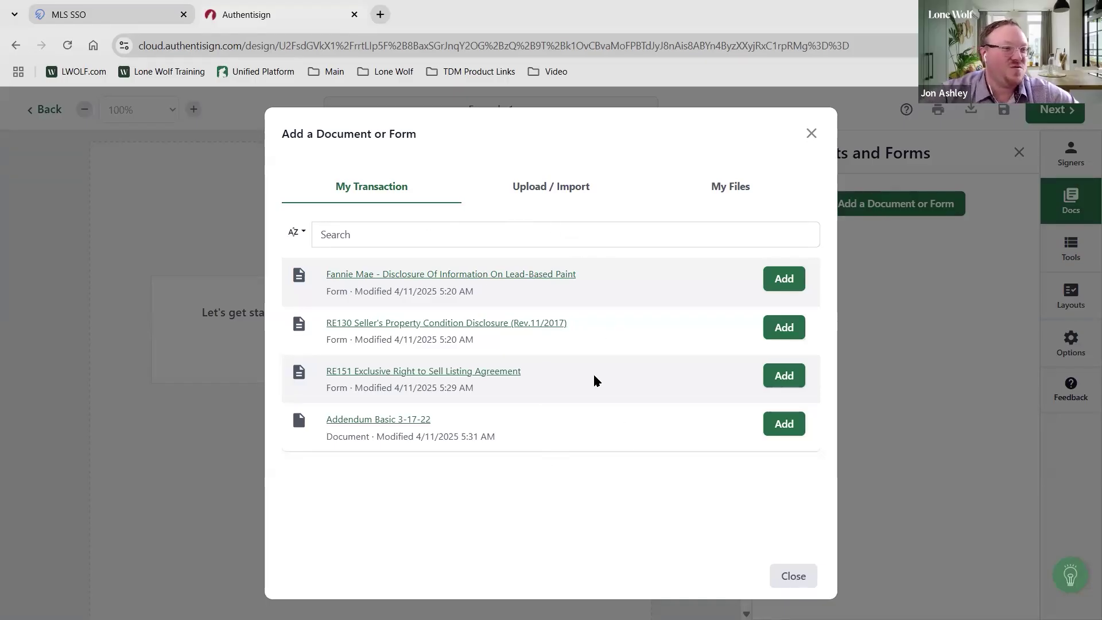
Add RE151, RE130 and Addendum Basic 3-17-22 from My Transaction, then close the picker
click(782, 388)
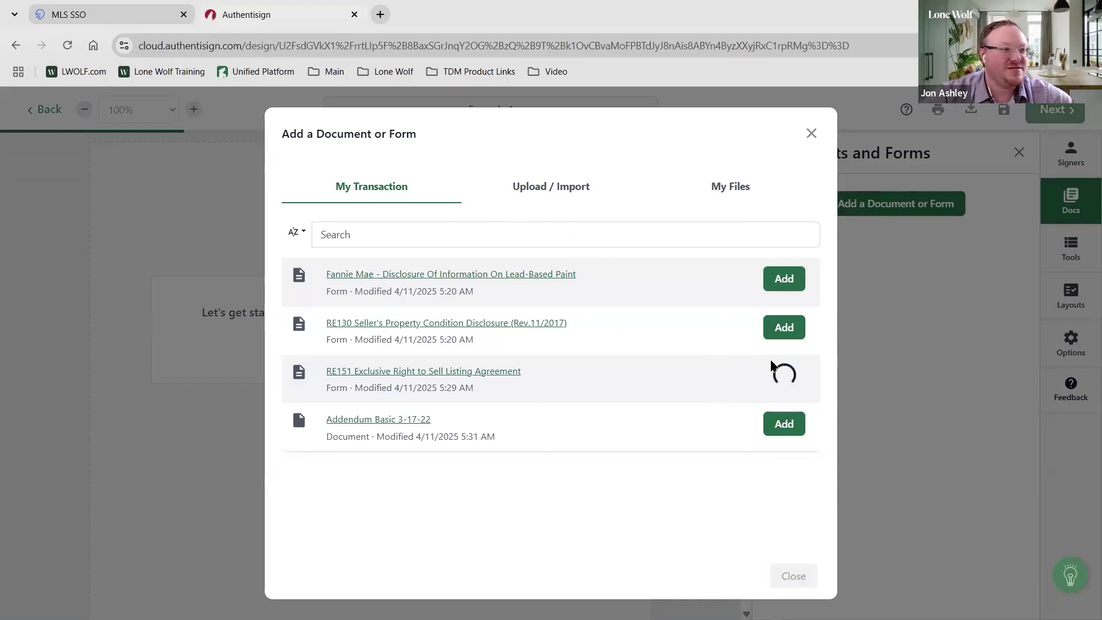
click(781, 338)
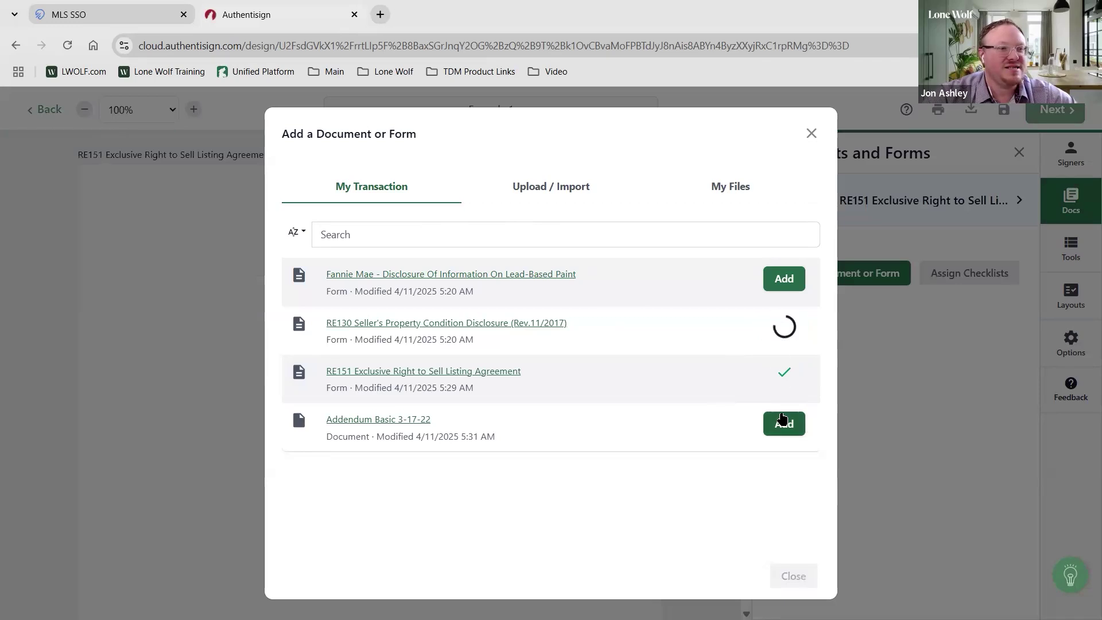
click(784, 423)
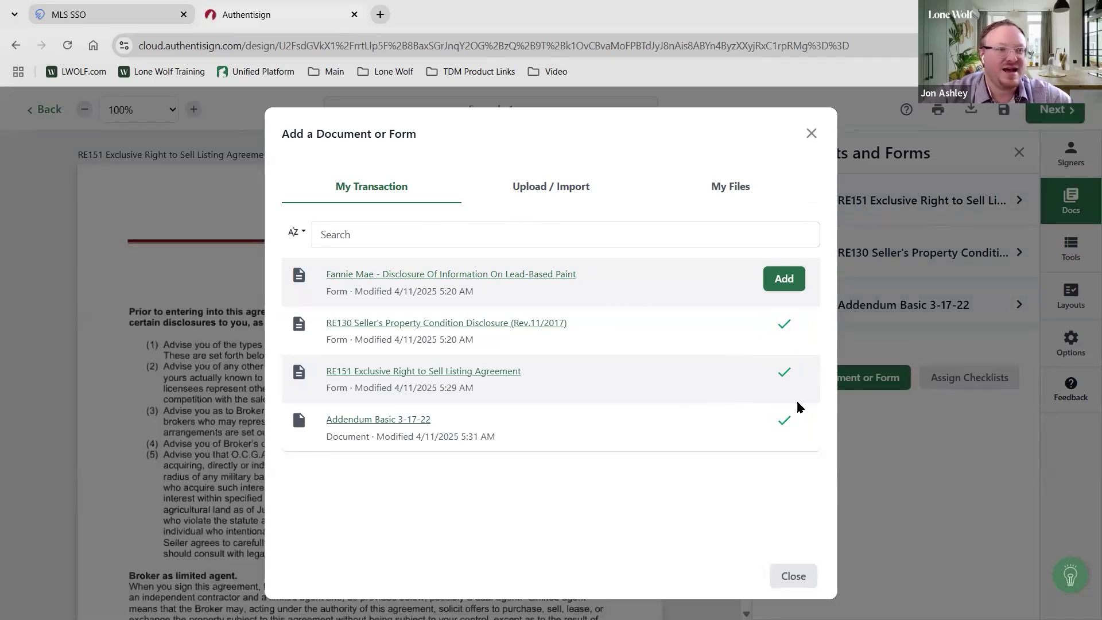
click(793, 575)
click(883, 209)
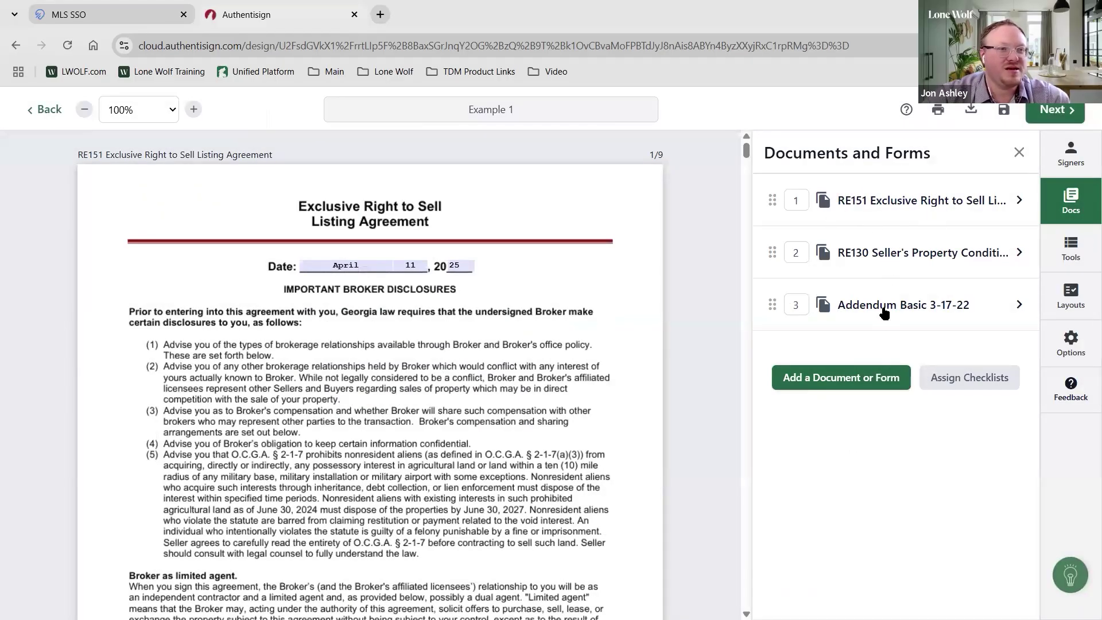
scroll(410, 333, down, 9)
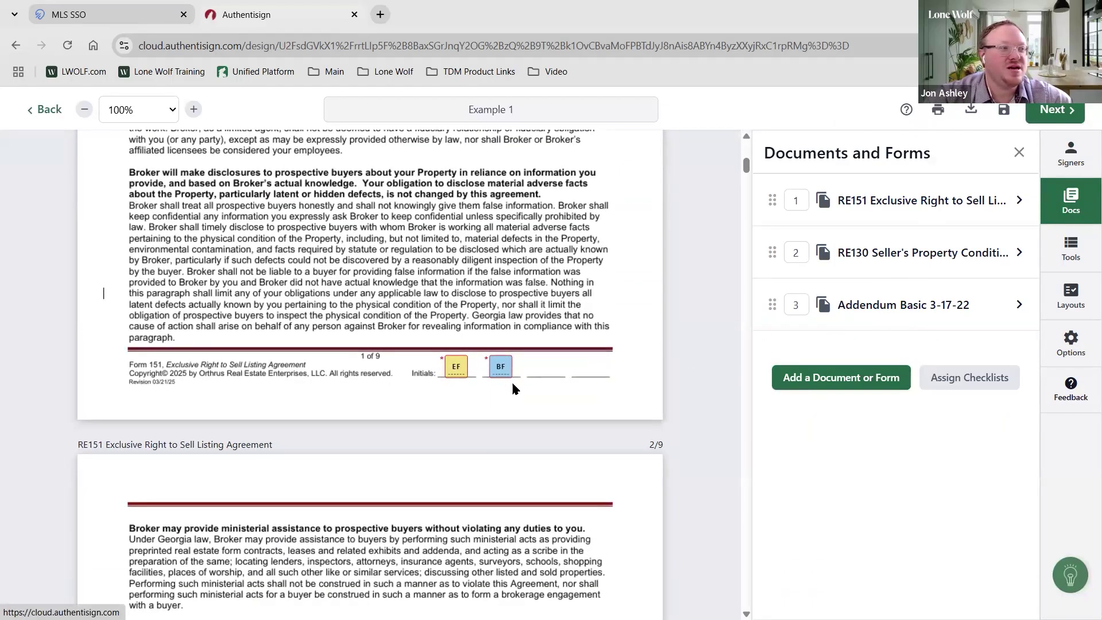
scroll(561, 393, down, 10)
scroll(561, 393, down, 20)
scroll(377, 386, down, 4)
scroll(408, 253, up, 6)
scroll(400, 395, down, 4)
scroll(400, 394, down, 20)
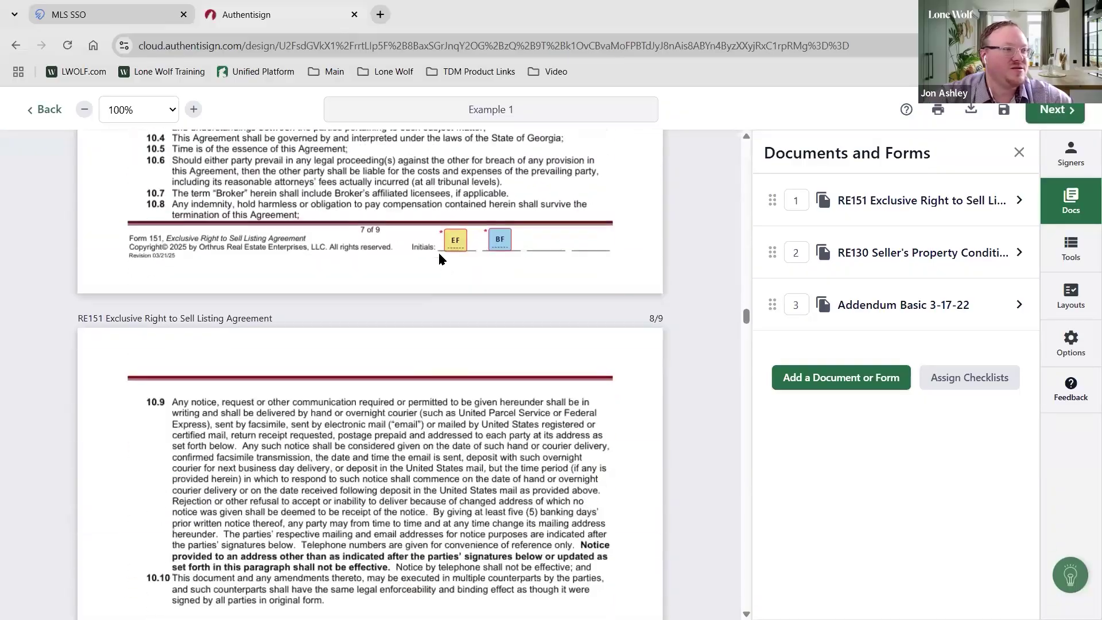
scroll(470, 446, down, 10)
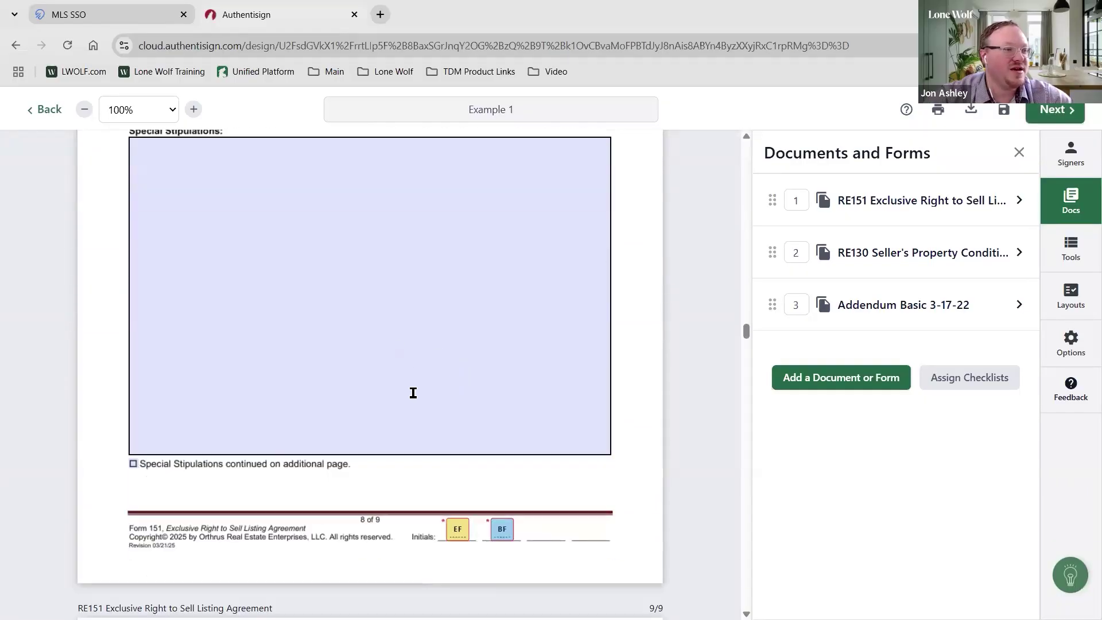
scroll(269, 408, up, 4)
click(268, 408)
scroll(396, 299, down, 10)
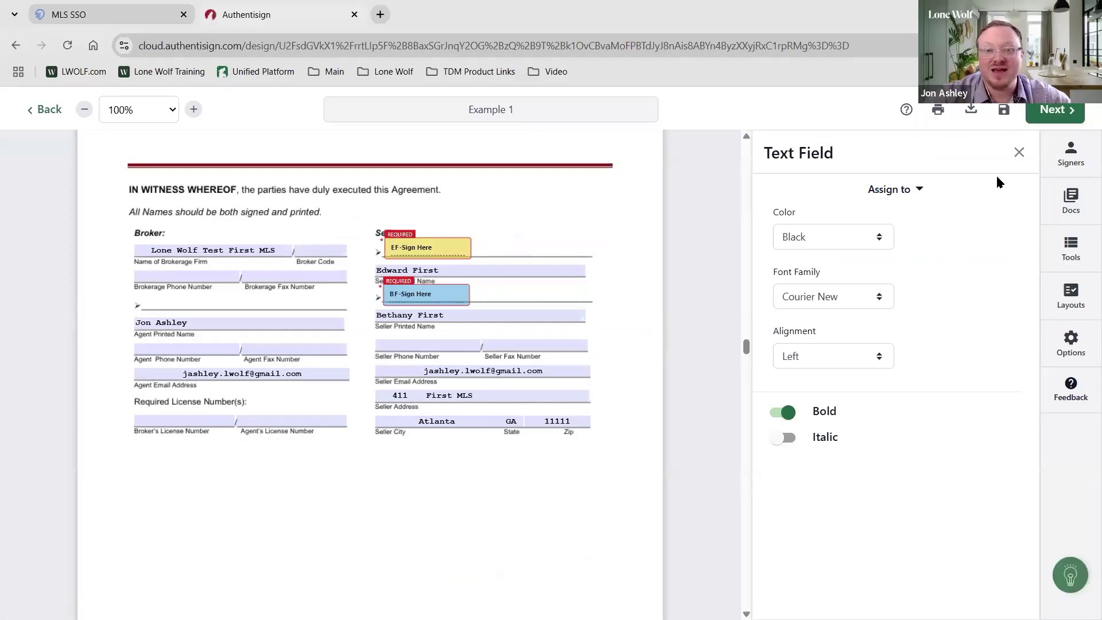
click(589, 303)
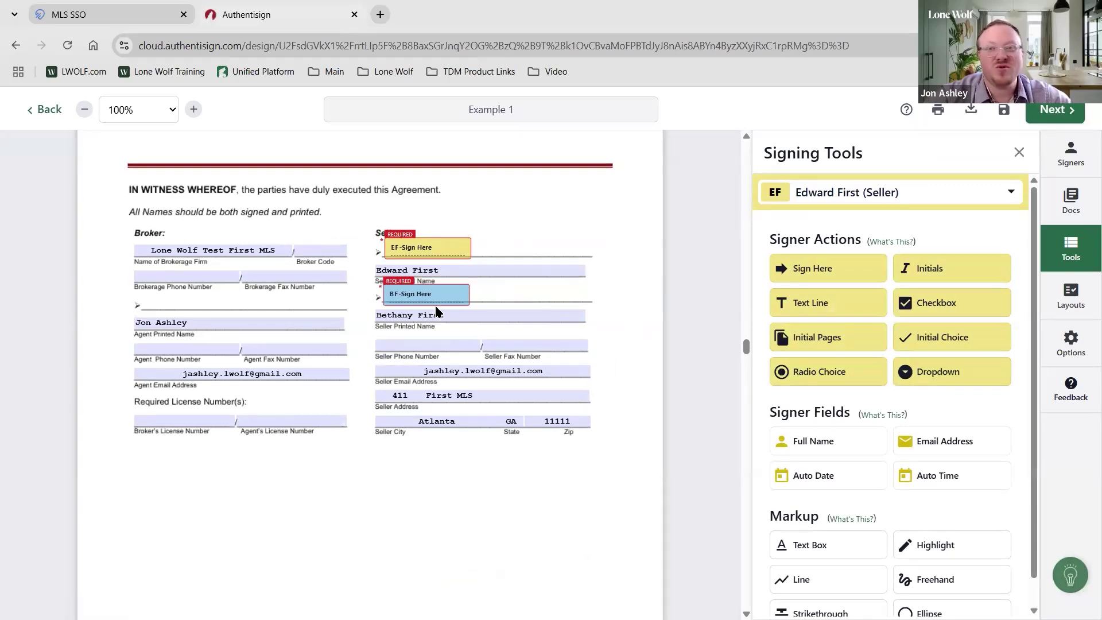
scroll(622, 247, down, 7)
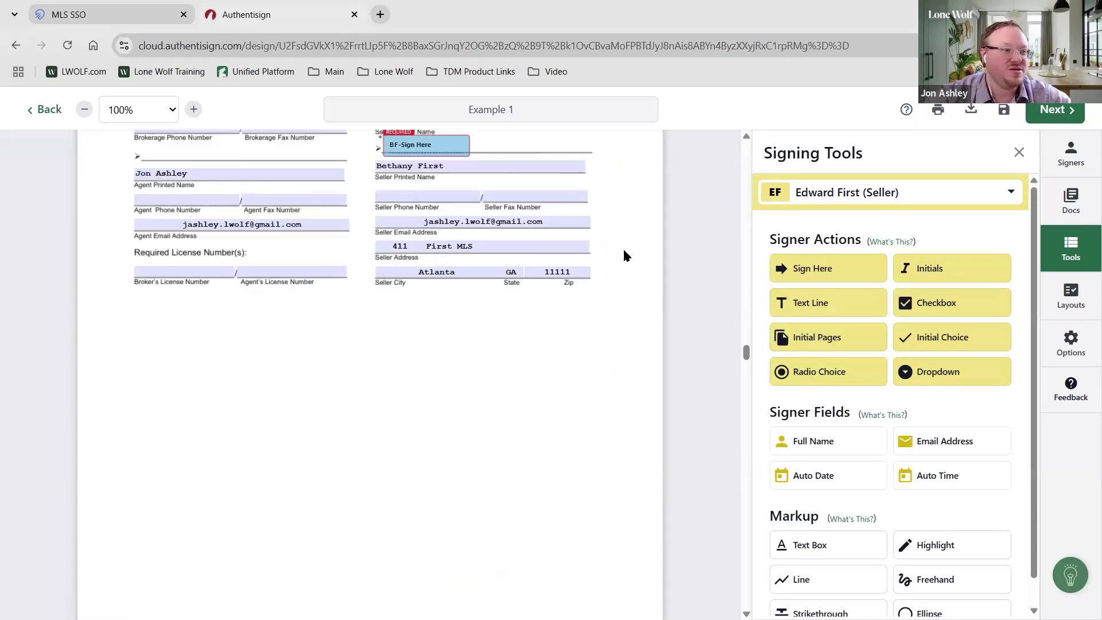
scroll(622, 255, down, 15)
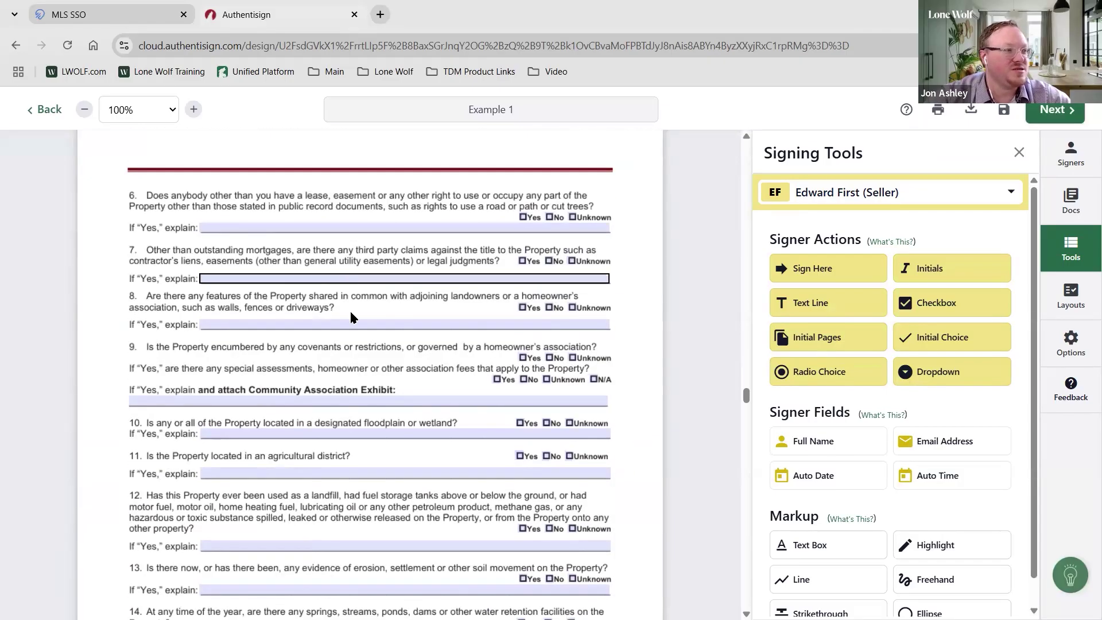
click(357, 403)
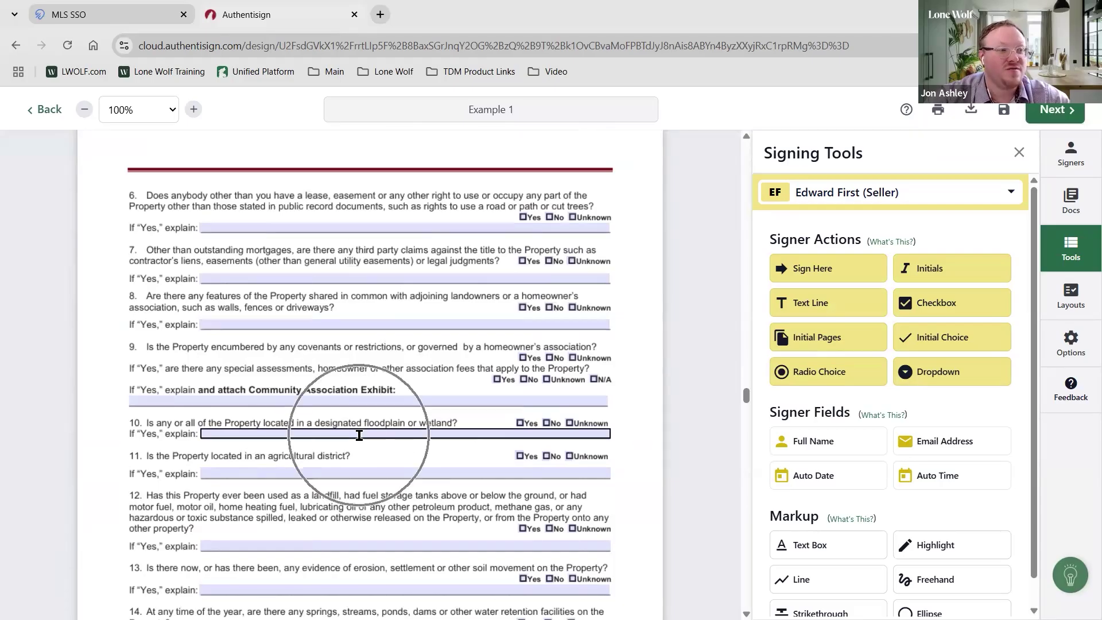
scroll(522, 263, up, 6)
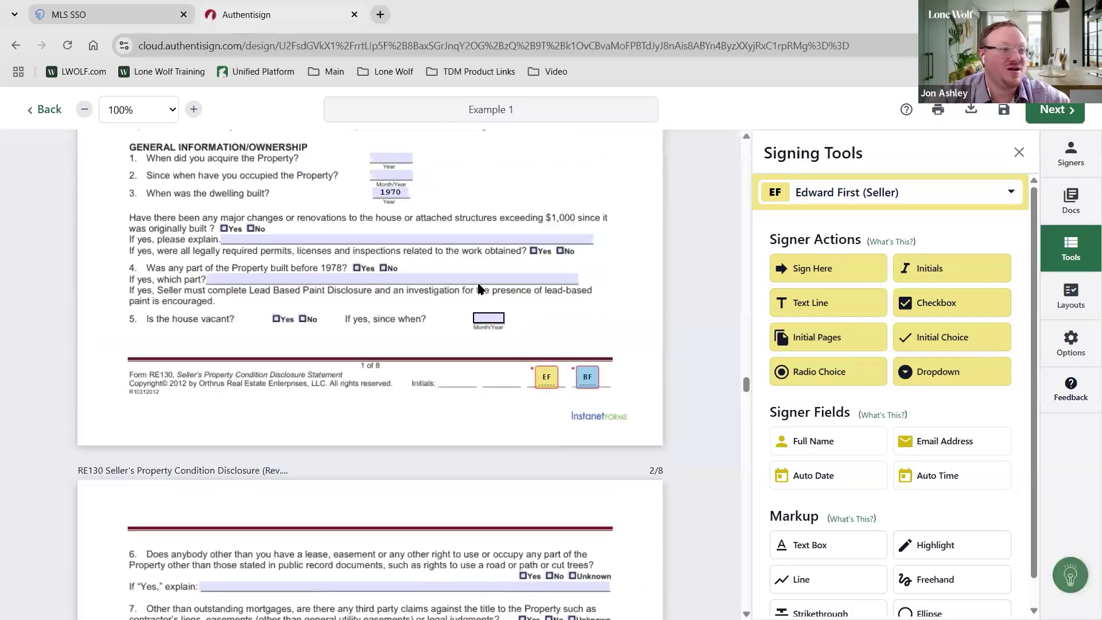
scroll(511, 363, up, 6)
scroll(510, 363, up, 20)
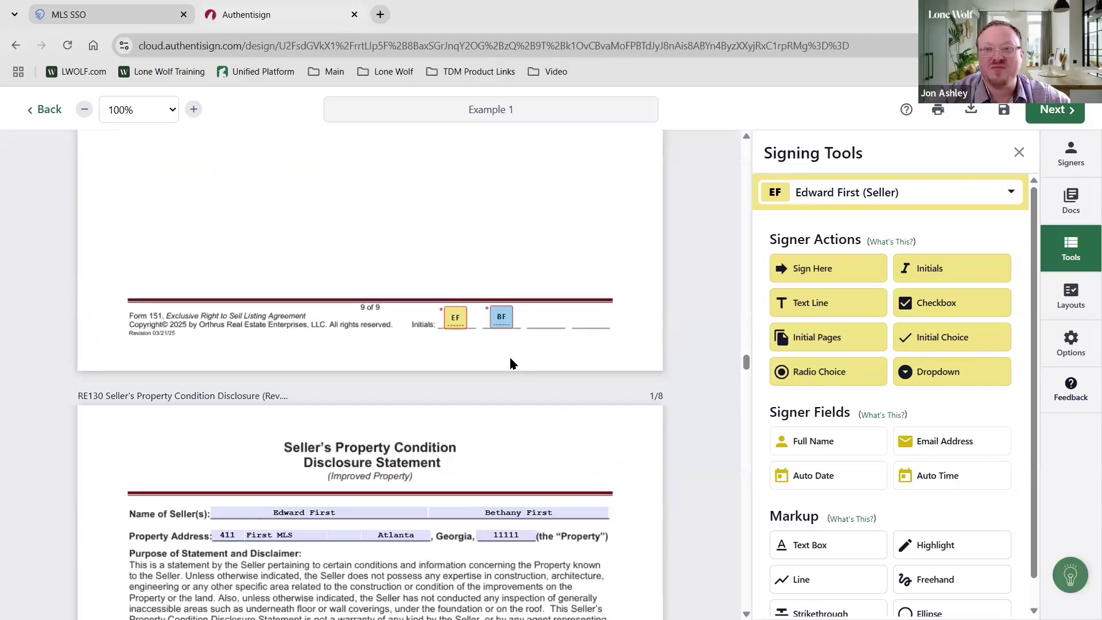
scroll(510, 363, up, 20)
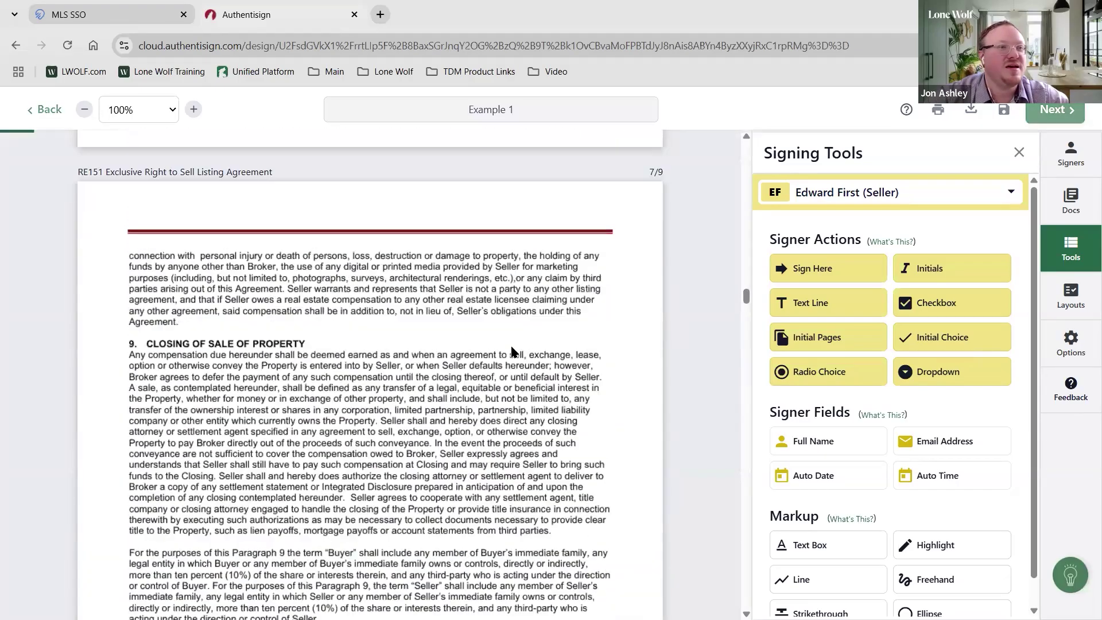
scroll(527, 351, up, 1)
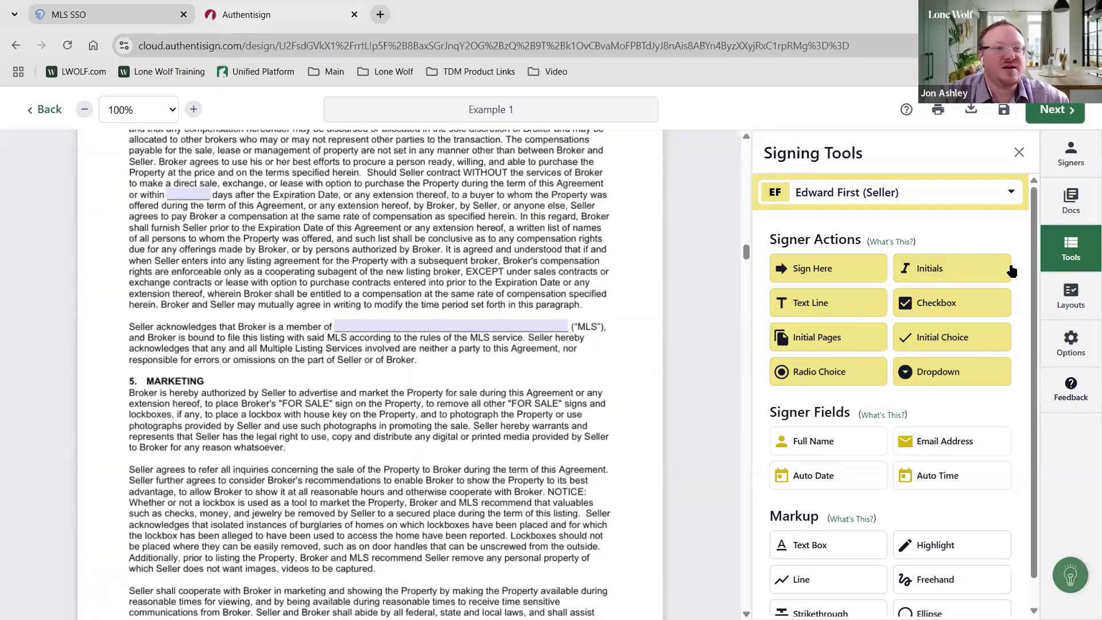
Drag Addendum Basic 3-17-22 to position 1, ahead of RE151 and RE130
click(1061, 199)
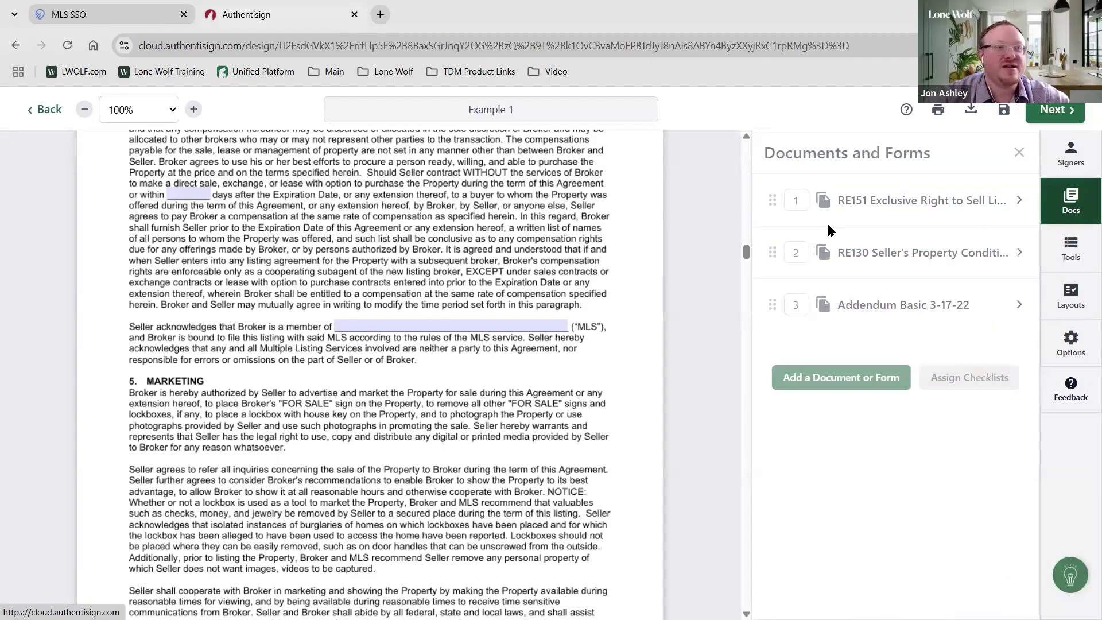
scroll(551, 317, up, 12)
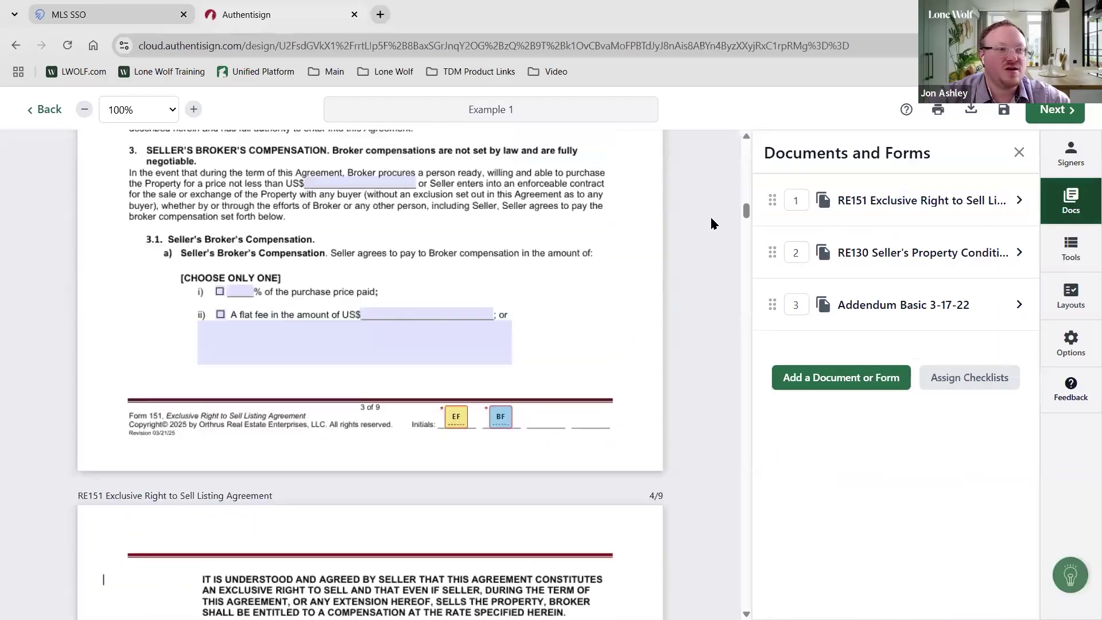
scroll(745, 138, down, 4)
scroll(747, 133, up, 8)
drag(773, 304, 772, 201)
scroll(347, 372, down, 15)
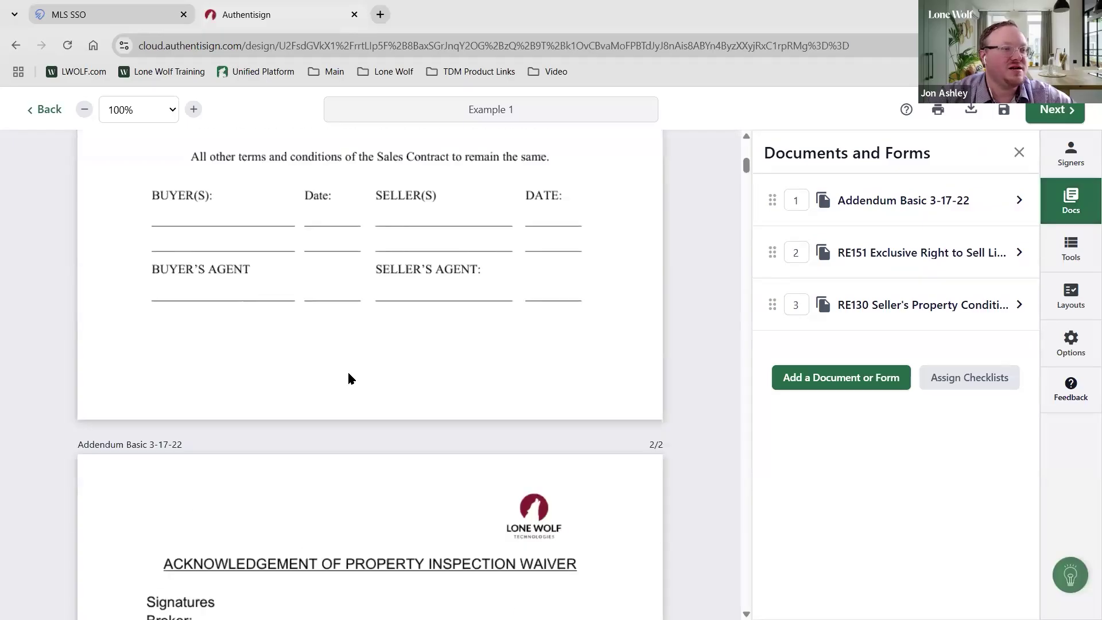
scroll(324, 431, up, 10)
scroll(323, 431, up, 8)
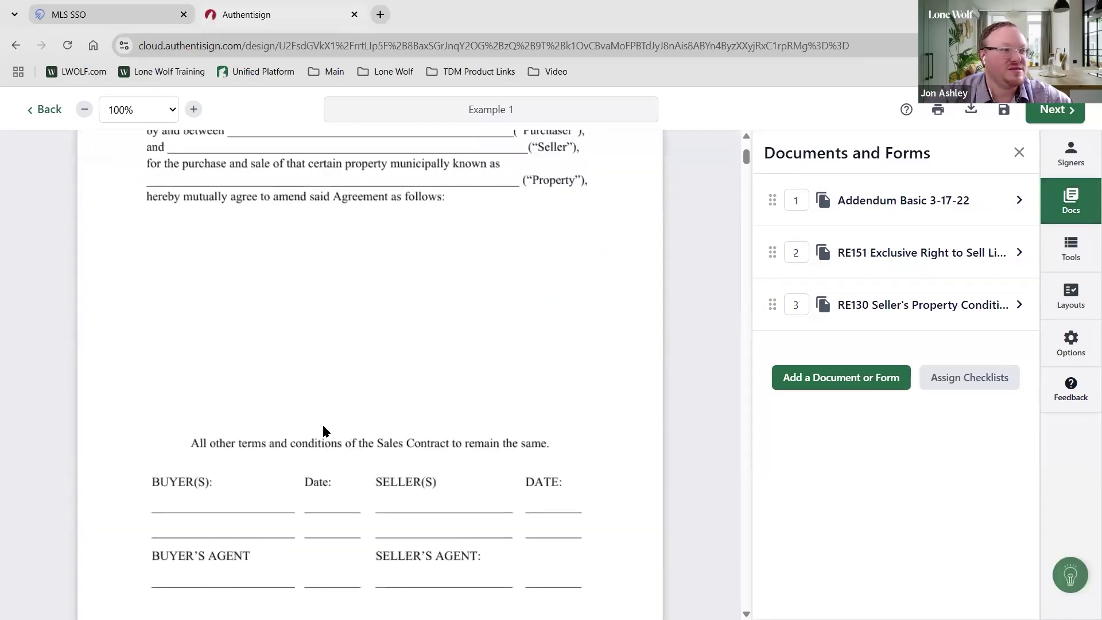
click(1065, 255)
click(977, 553)
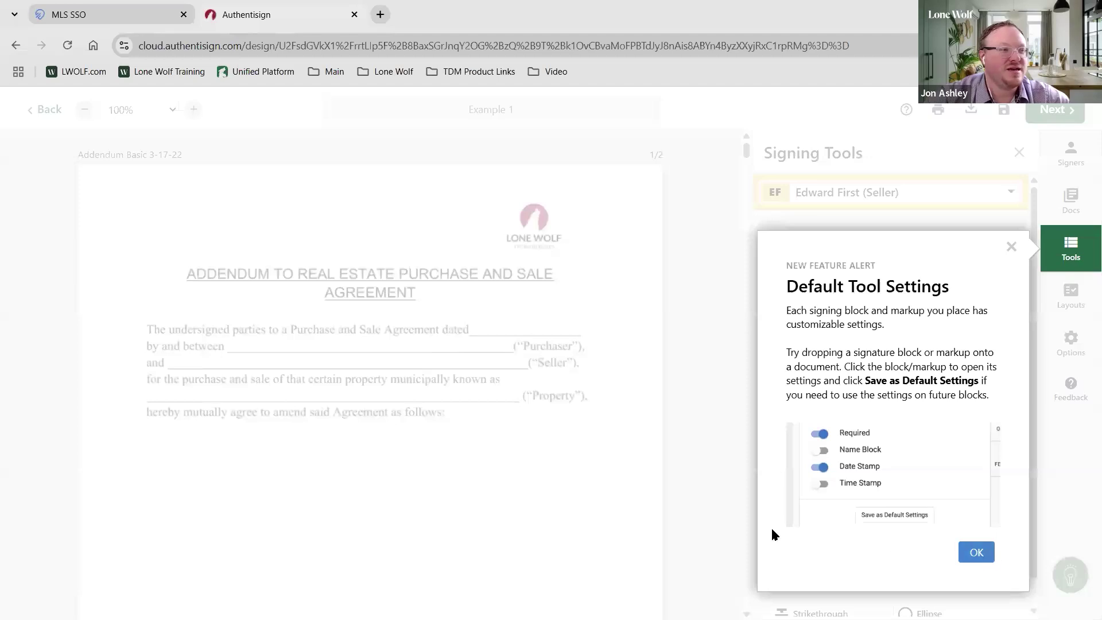
Scroll the addendum down and back up once the Default Tool Settings notice is gone
scroll(433, 226, down, 4)
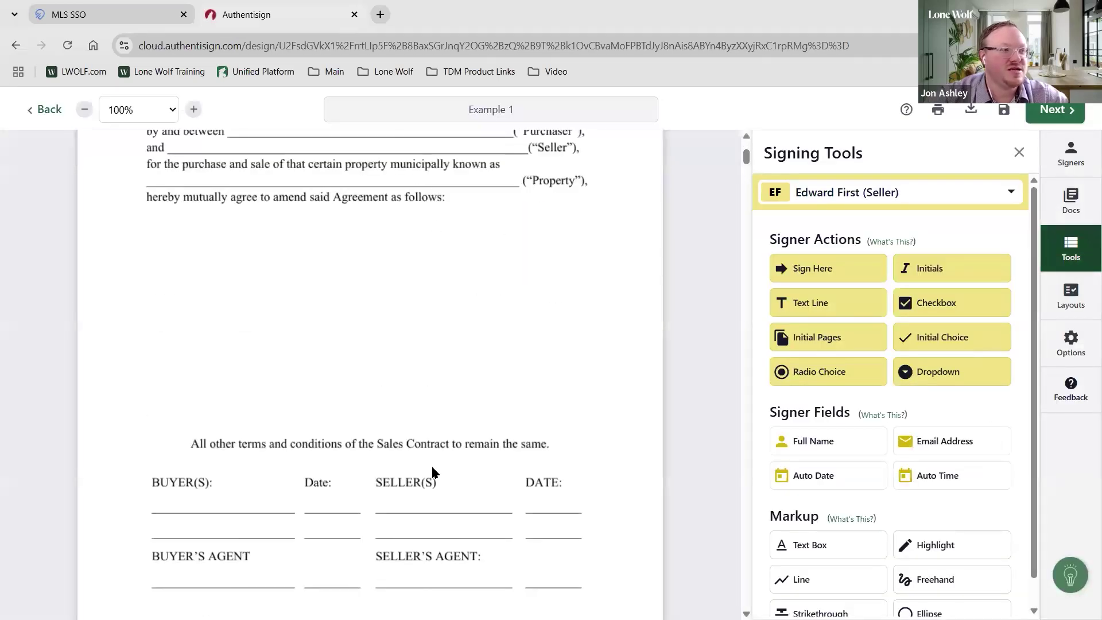
scroll(434, 472, up, 3)
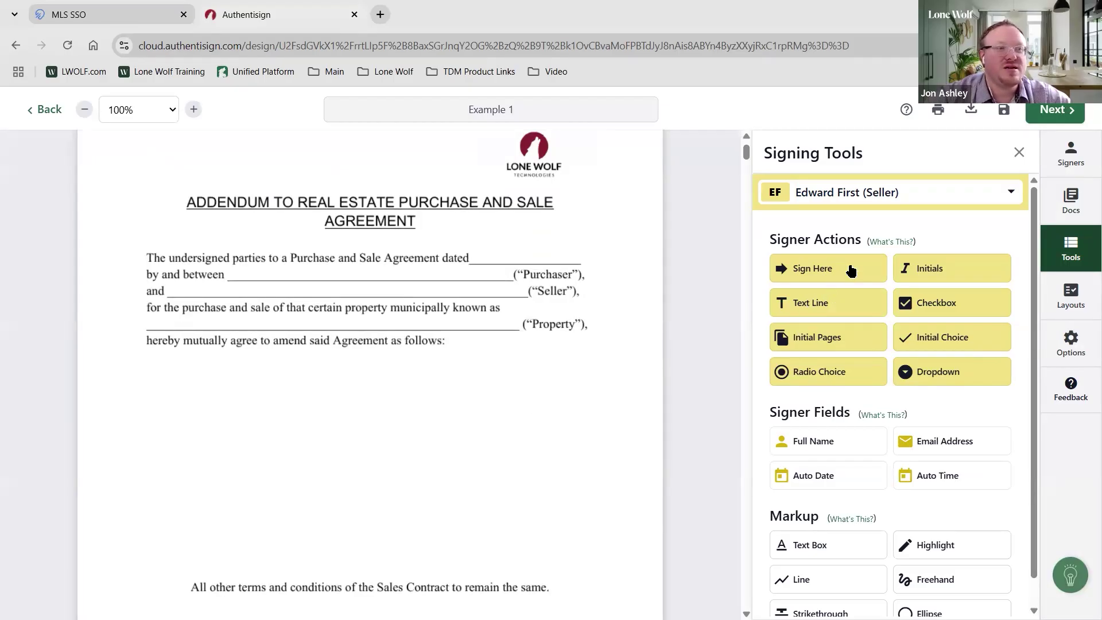
Switch fields to All Signers and place both sellers' Full Name fields on the Seller line
click(888, 196)
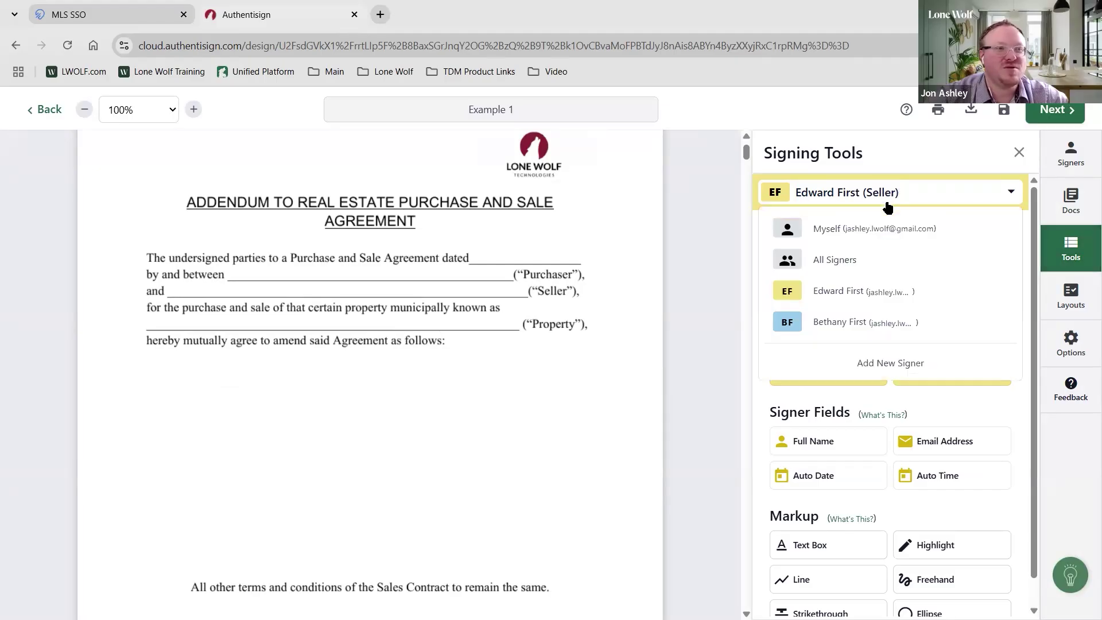
click(843, 263)
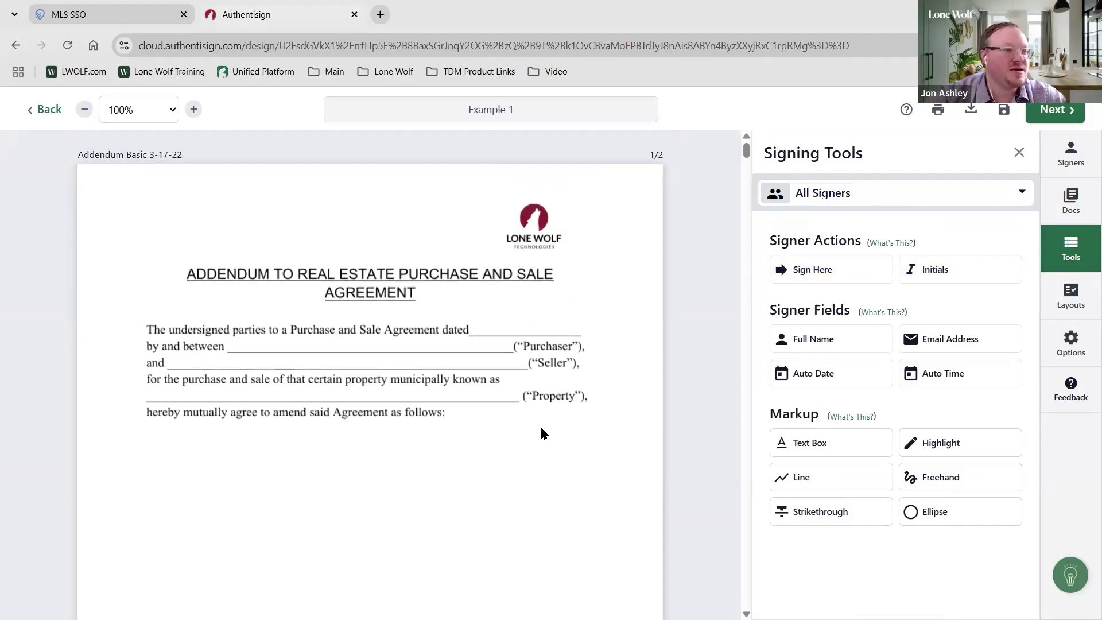
drag(829, 340, 447, 377)
drag(375, 398, 419, 295)
drag(360, 369, 250, 293)
scroll(485, 397, down, 4)
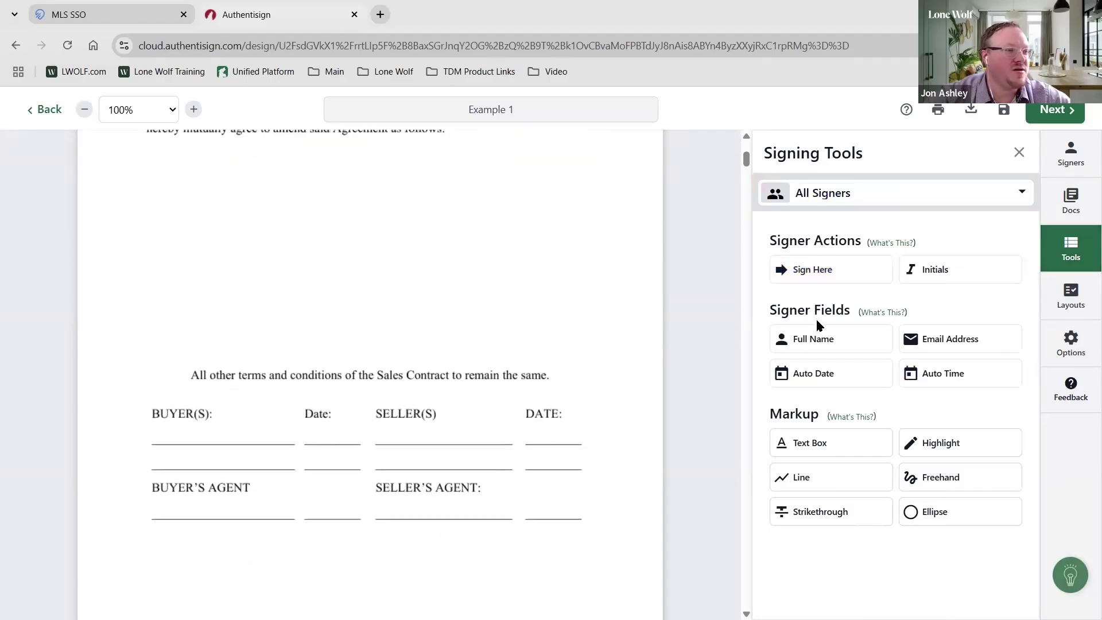
Place both sellers' Sign Here fields and date fields on the signature and DATE lines
drag(792, 285, 439, 397)
drag(545, 434, 540, 456)
drag(397, 397, 467, 463)
drag(410, 362, 479, 419)
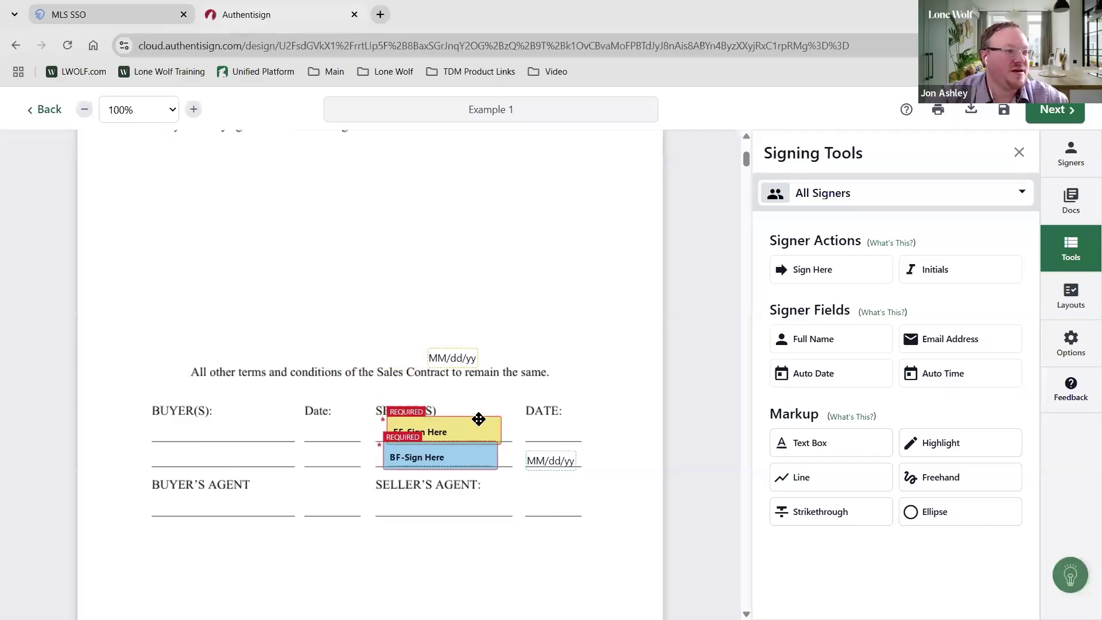
drag(471, 368, 571, 444)
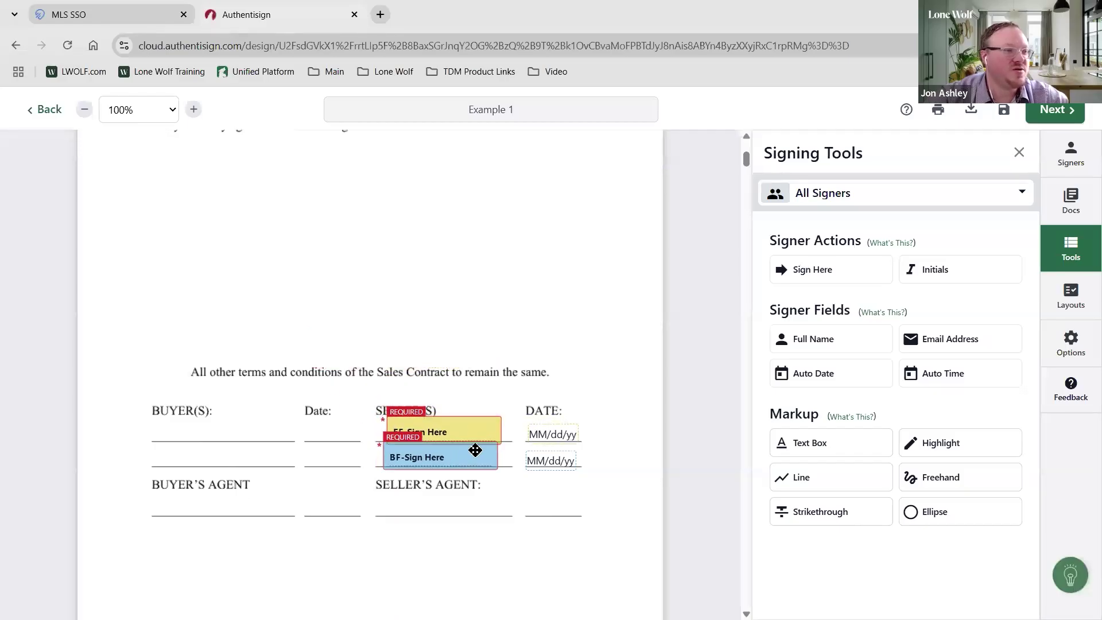
Lower the scale of both sellers' signature blocks and nudge the first into place
click(472, 425)
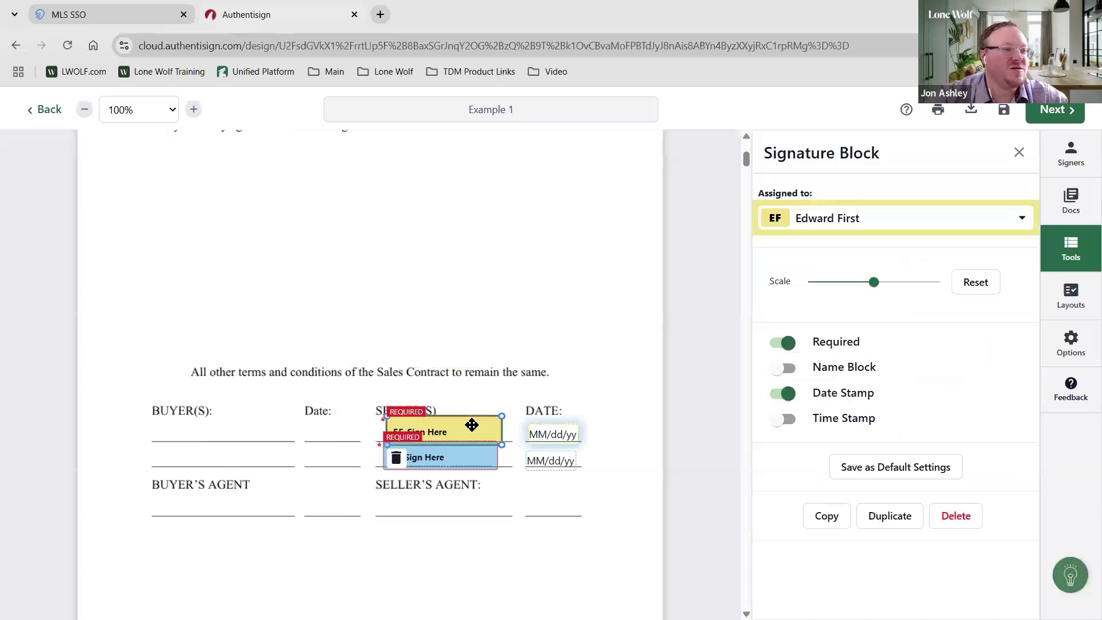
drag(872, 283, 790, 290)
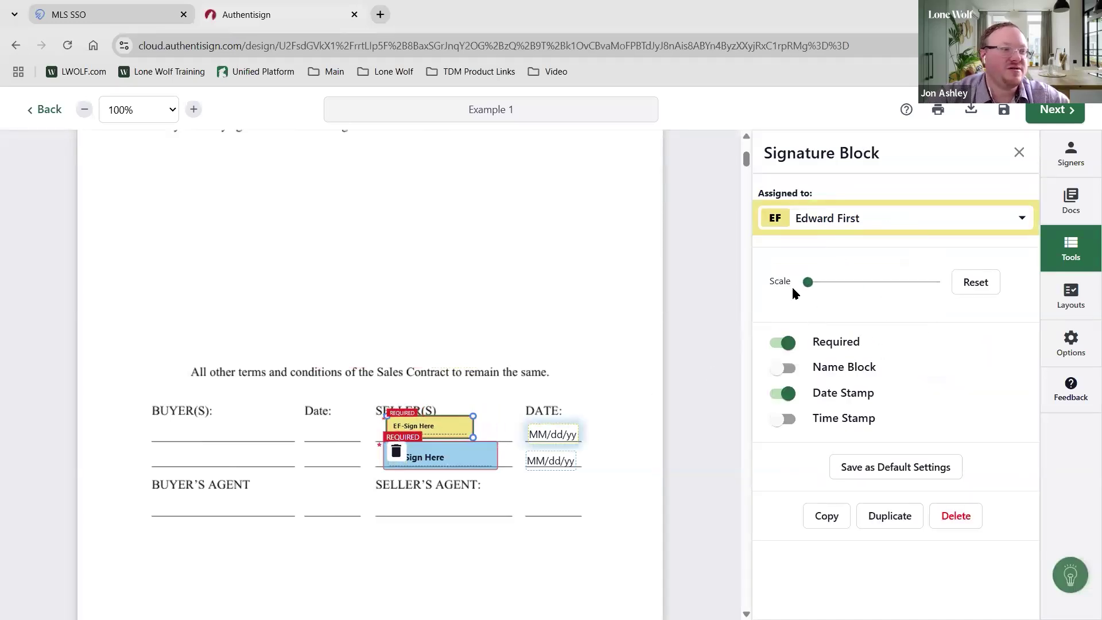
click(488, 456)
click(874, 282)
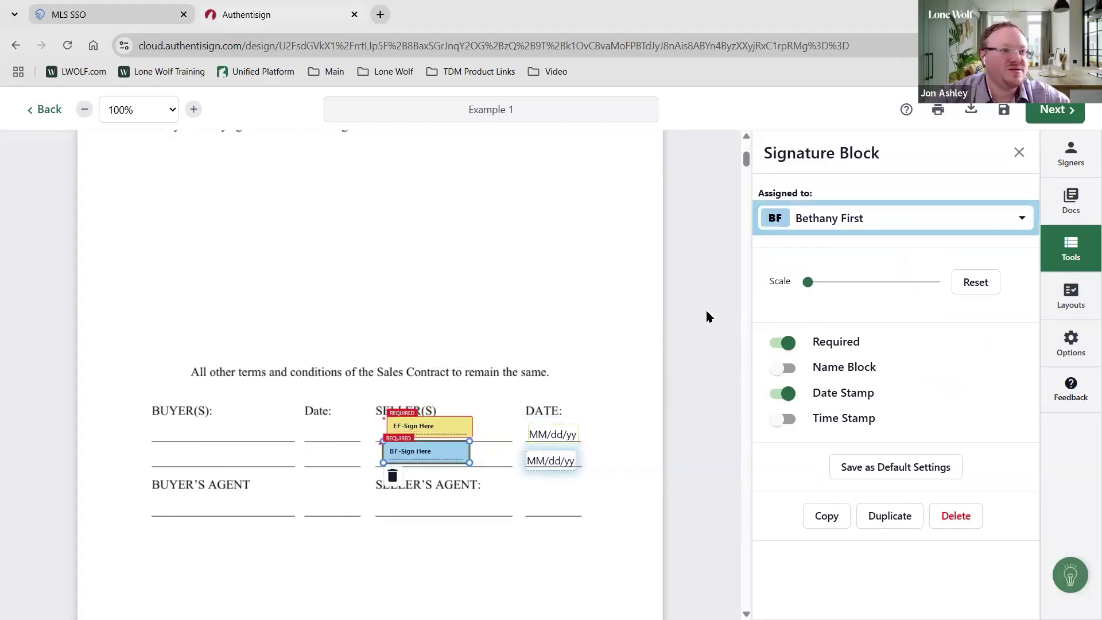
click(481, 467)
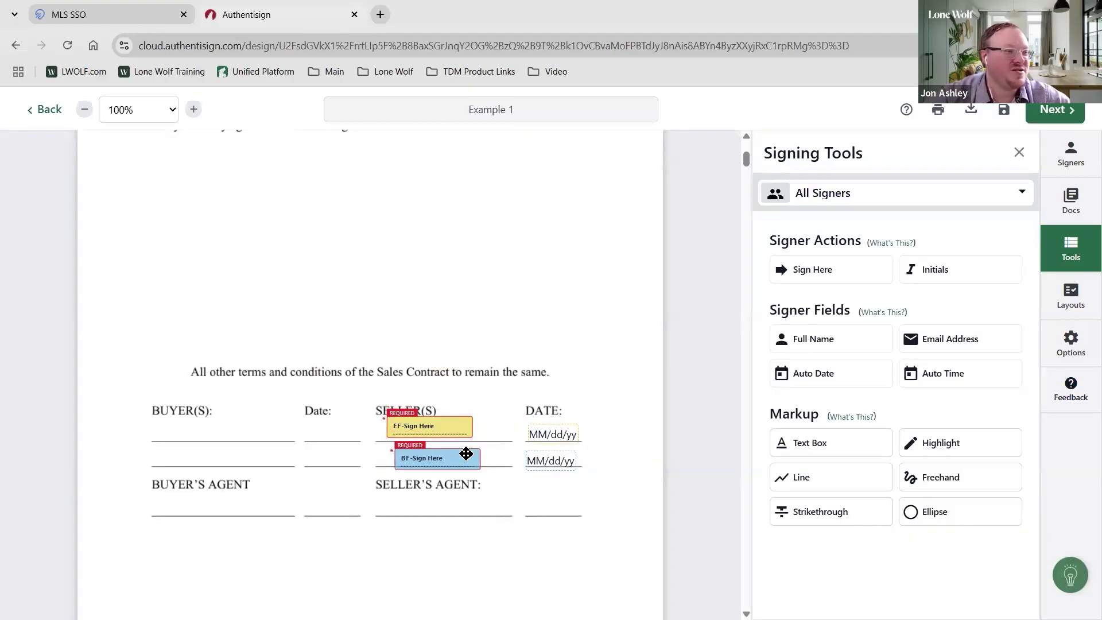
drag(453, 430, 461, 438)
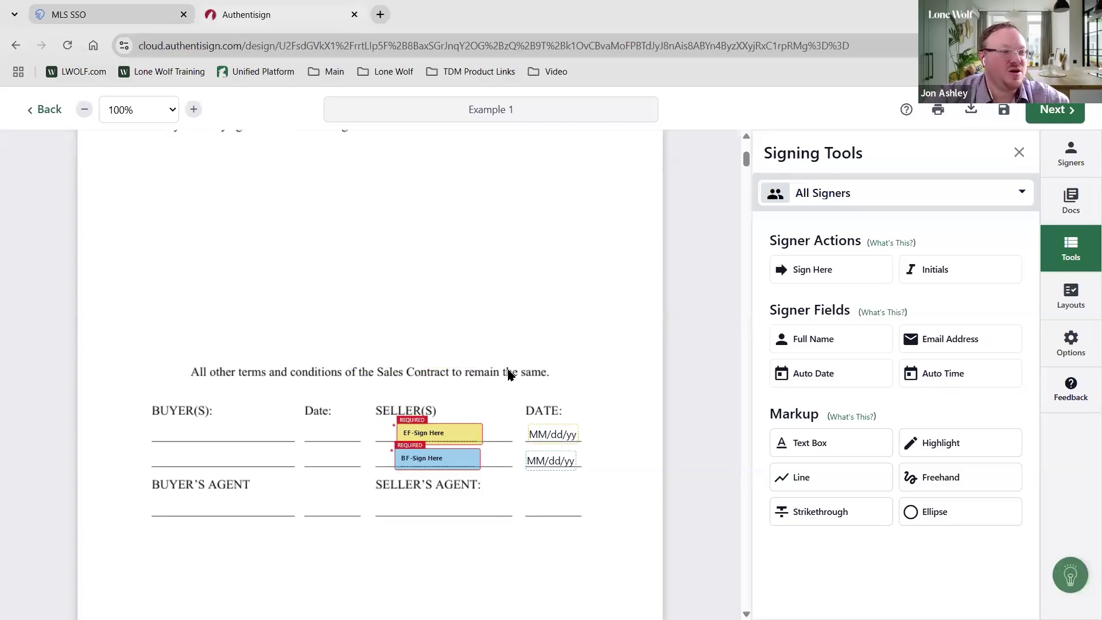
click(833, 196)
Choose Myself as signer and try the typed, drawn and uploaded signature options
click(844, 231)
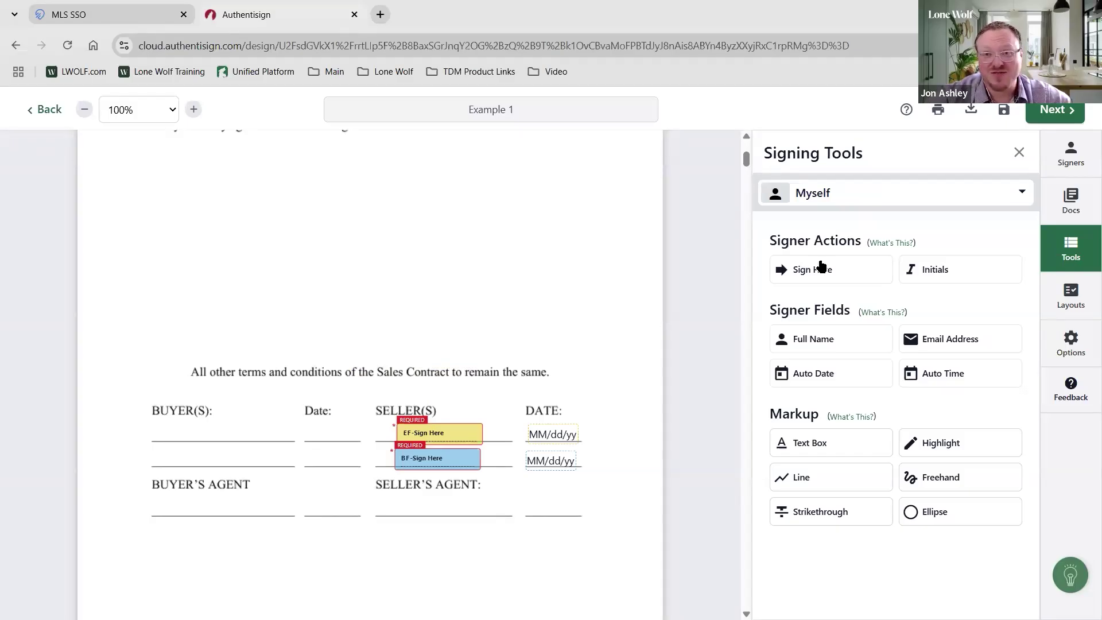
click(825, 276)
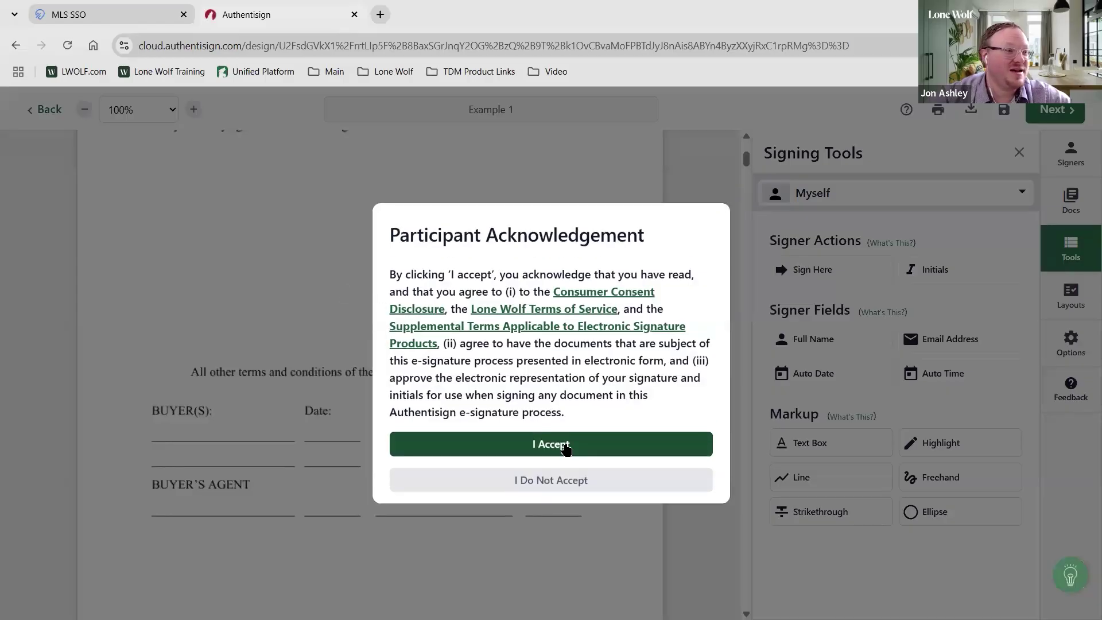
click(565, 450)
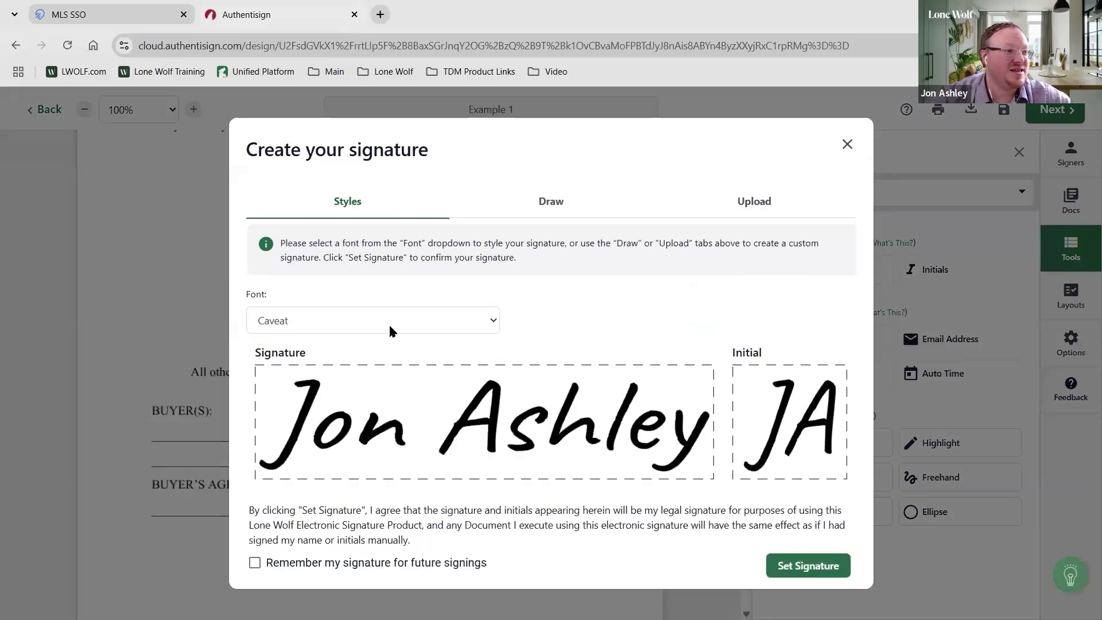
click(390, 320)
click(266, 437)
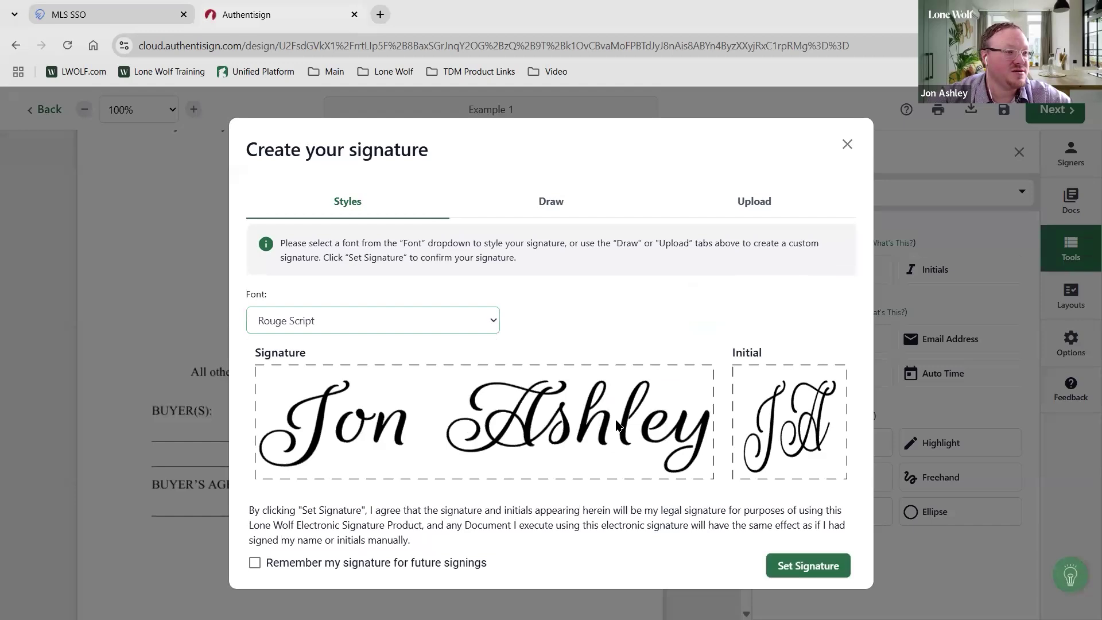
click(549, 202)
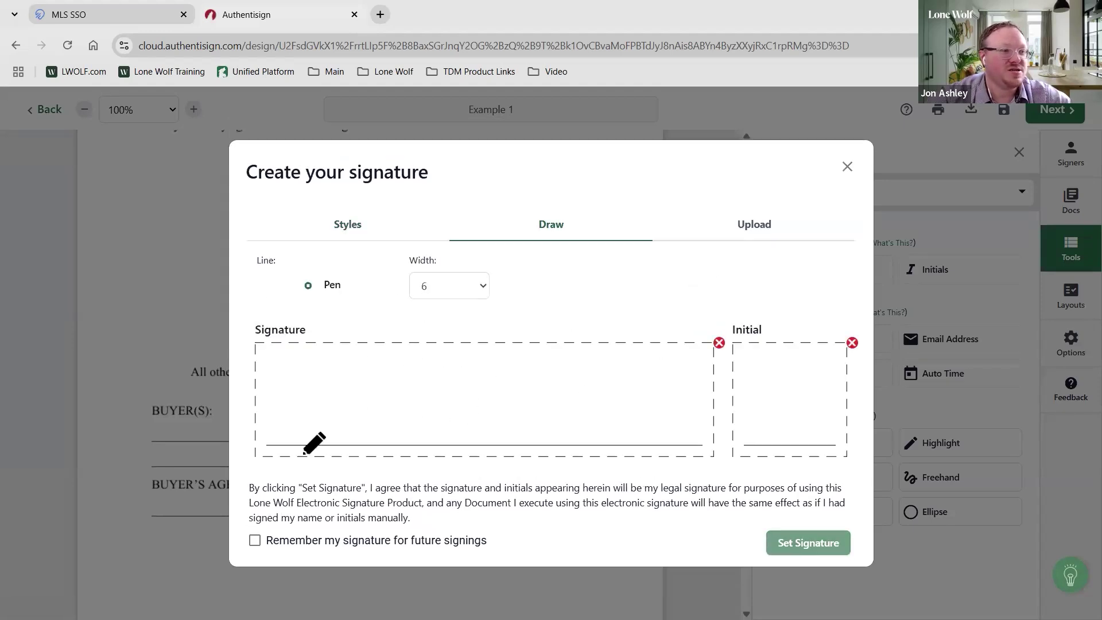
mouse_move(307, 396)
mouse_down()
mouse_move(368, 410)
mouse_move(376, 397)
mouse_move(476, 404)
mouse_move(503, 439)
mouse_move(547, 419)
mouse_up()
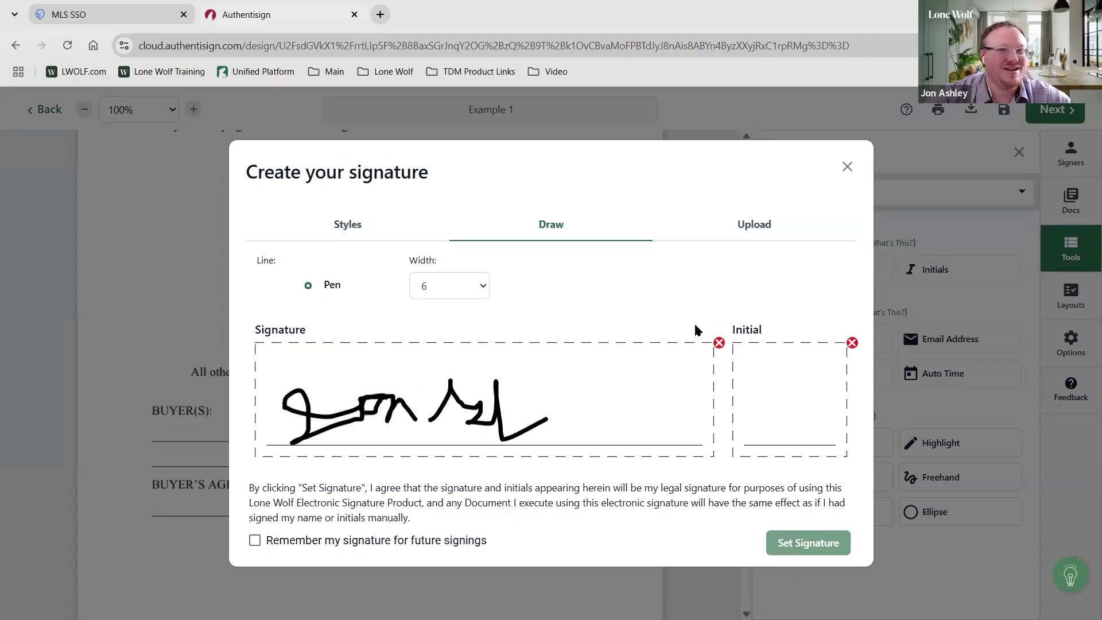
click(758, 223)
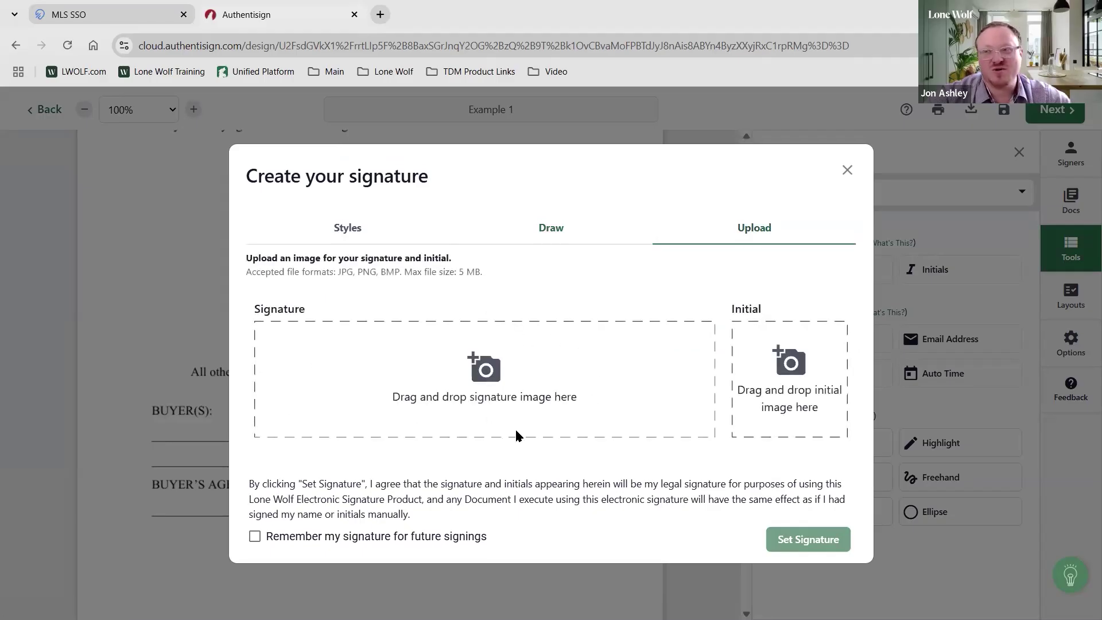
click(336, 232)
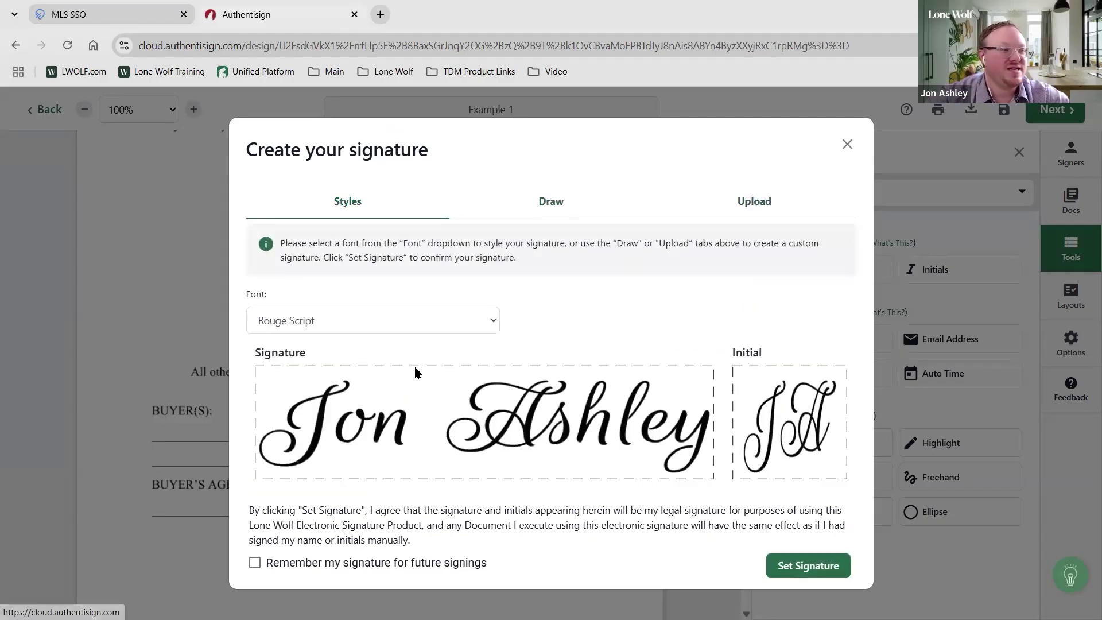
Set a Rage Italic signature on the Seller's Agent line with the 04/11/25 date beside it
click(408, 327)
click(379, 416)
click(802, 571)
click(457, 529)
drag(459, 357, 561, 526)
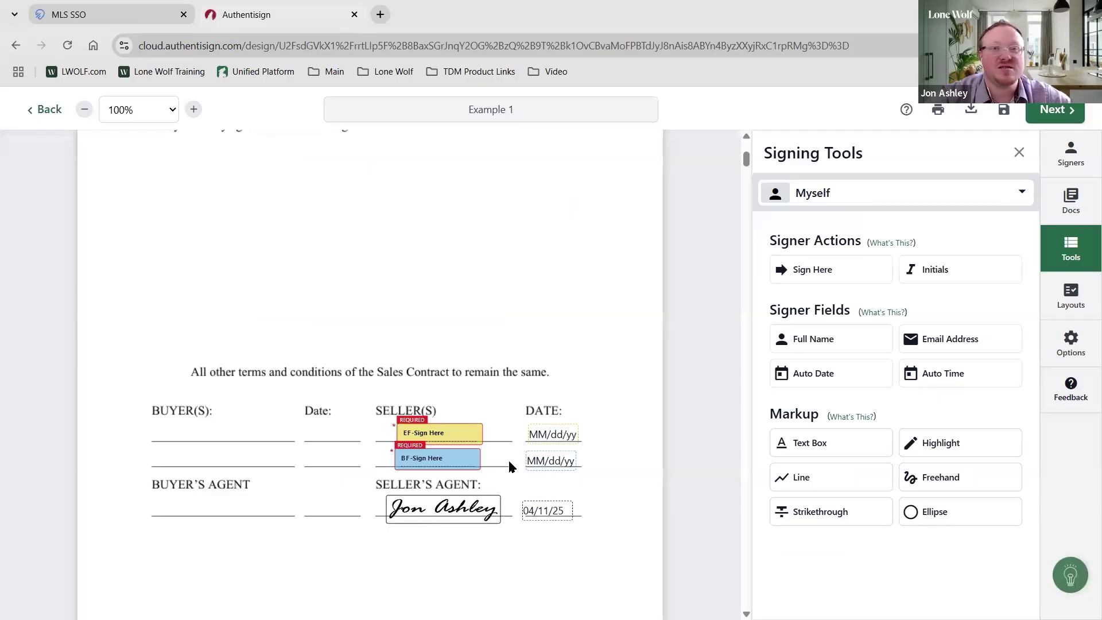
Sign the RE151 listing agreement's agent line and delete the date stamp beside it
scroll(508, 459, down, 20)
scroll(505, 446, down, 20)
scroll(445, 463, down, 20)
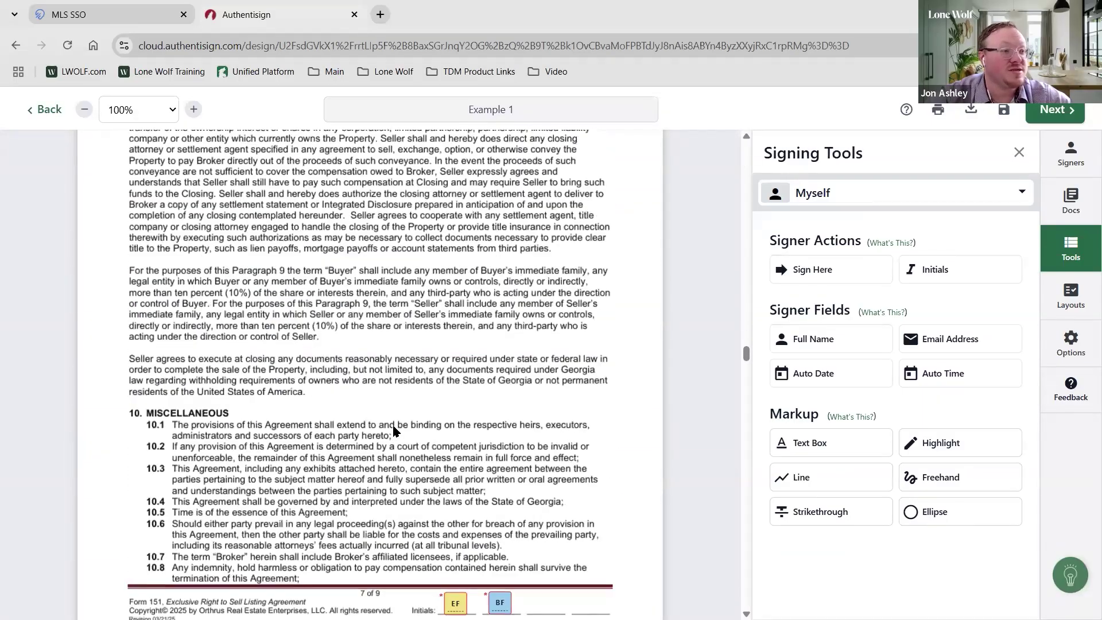
scroll(393, 431, down, 20)
scroll(419, 410, up, 4)
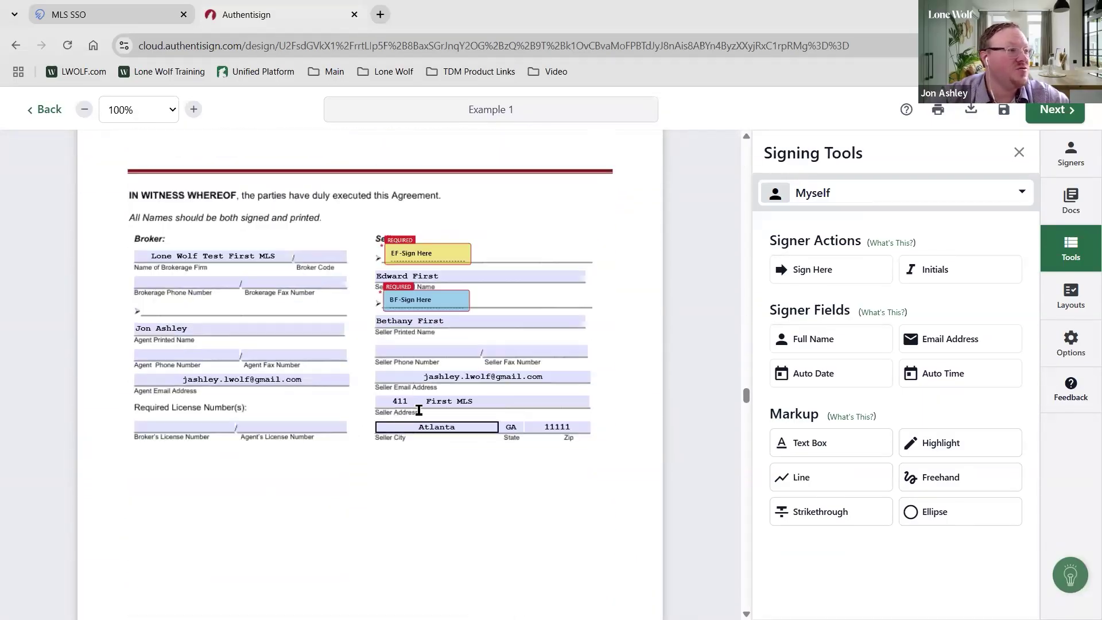
drag(814, 270, 166, 308)
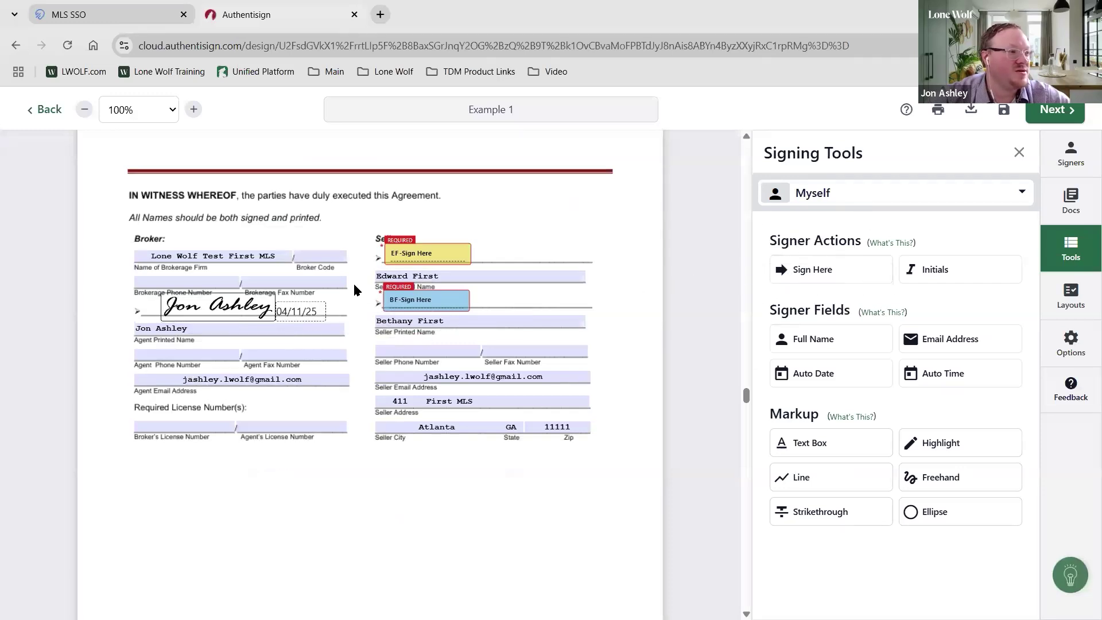
click(304, 308)
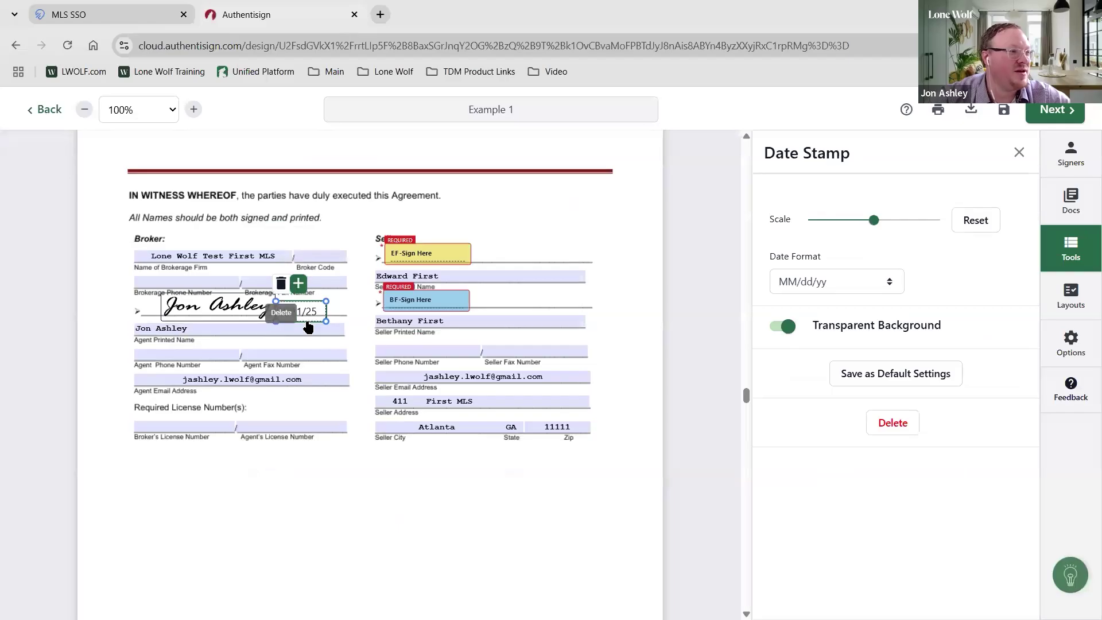
key(Delete)
drag(748, 400, 747, 150)
click(842, 201)
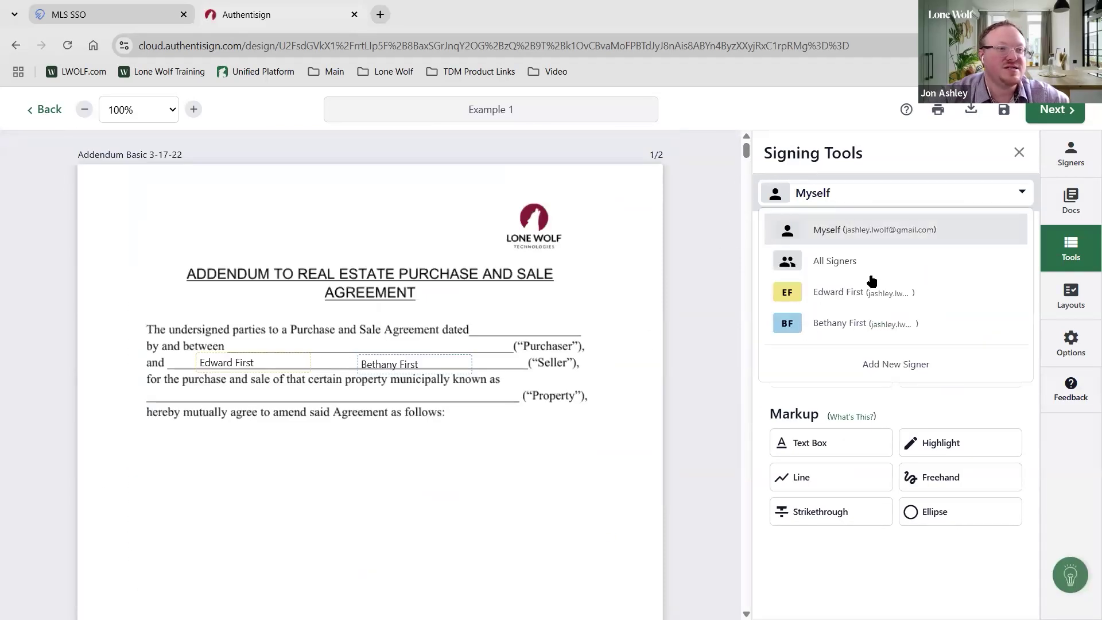
click(872, 296)
click(873, 297)
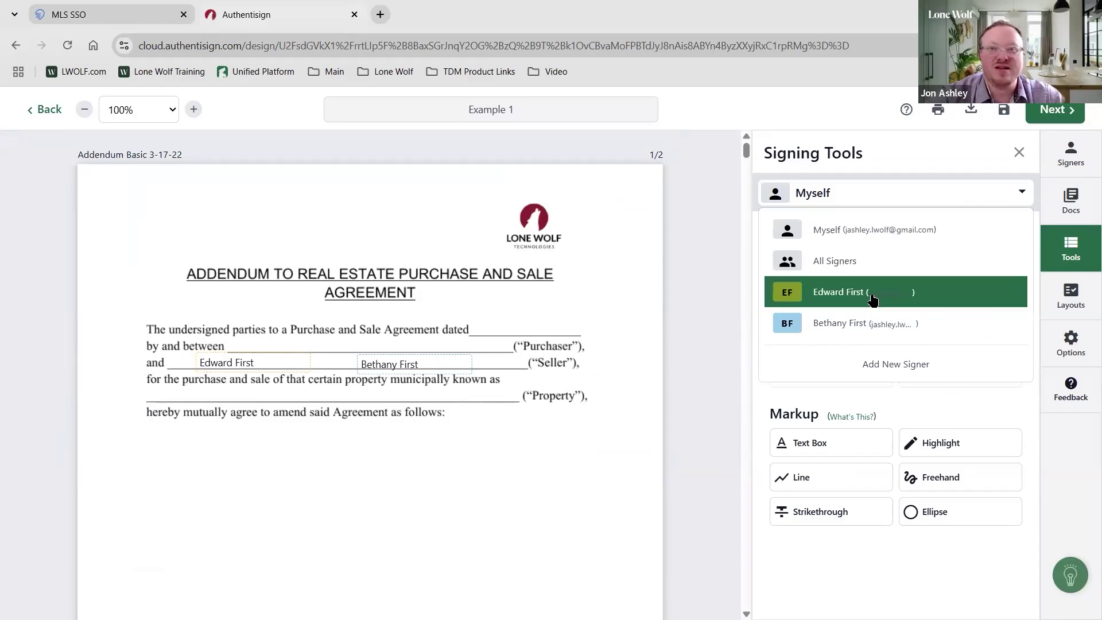
scroll(612, 399, down, 3)
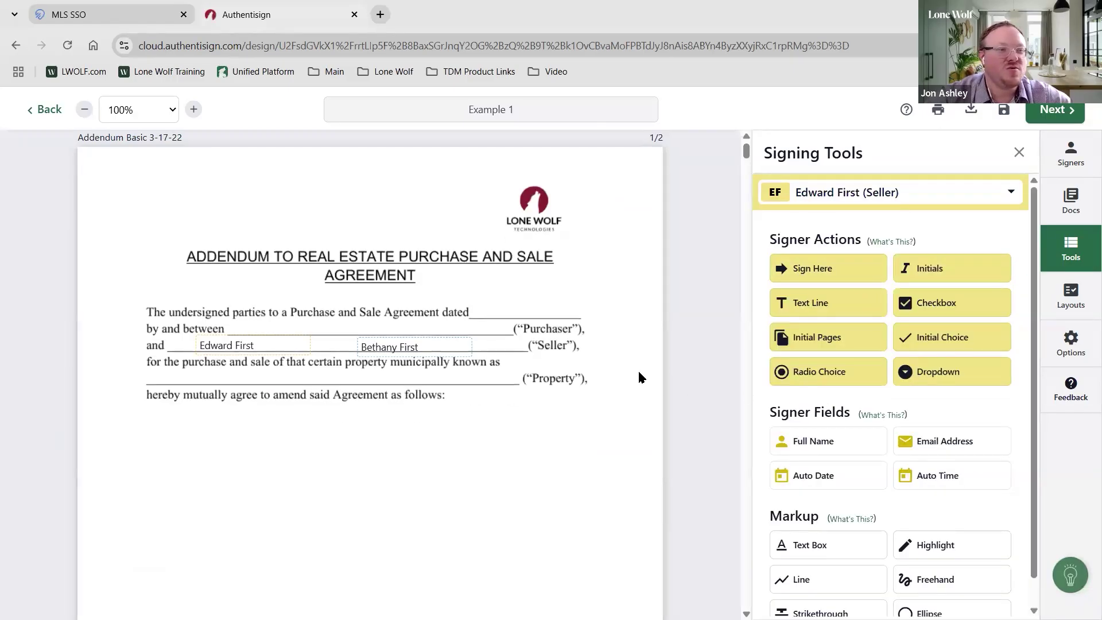
click(854, 373)
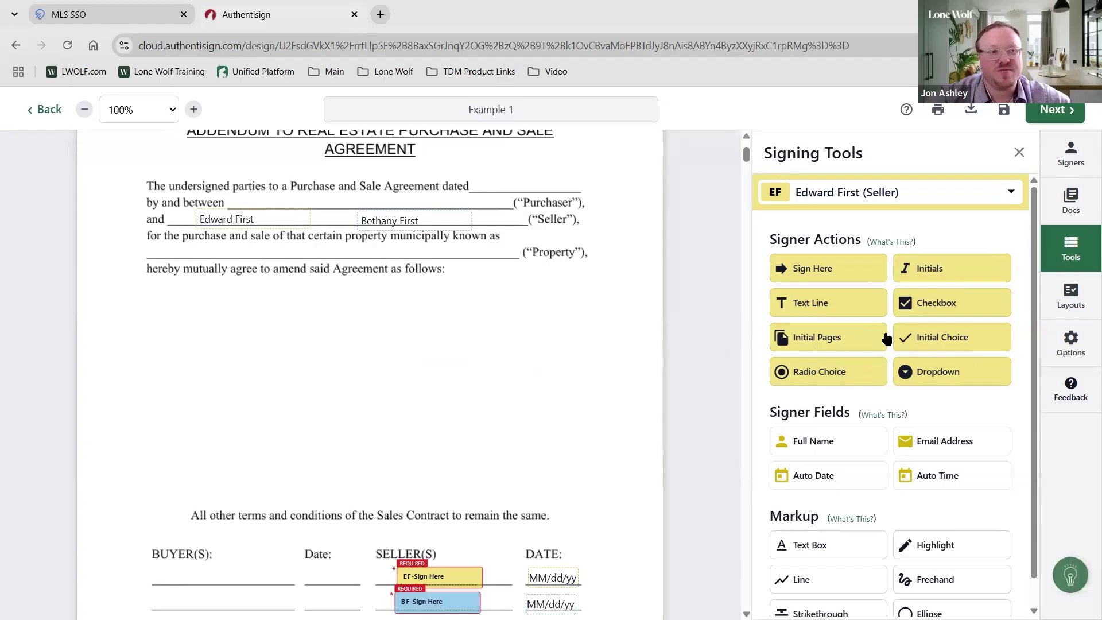
click(394, 378)
drag(440, 382, 438, 379)
drag(370, 374, 394, 378)
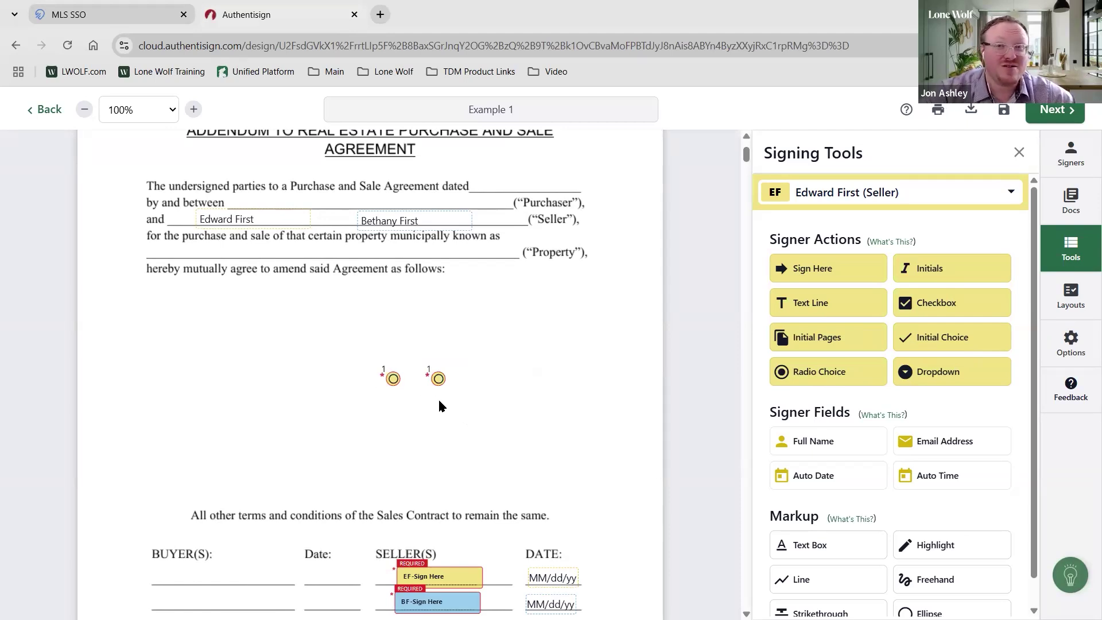
Add two more radio options to the group, then delete all the radio choices
click(439, 378)
click(440, 401)
click(440, 401)
click(515, 411)
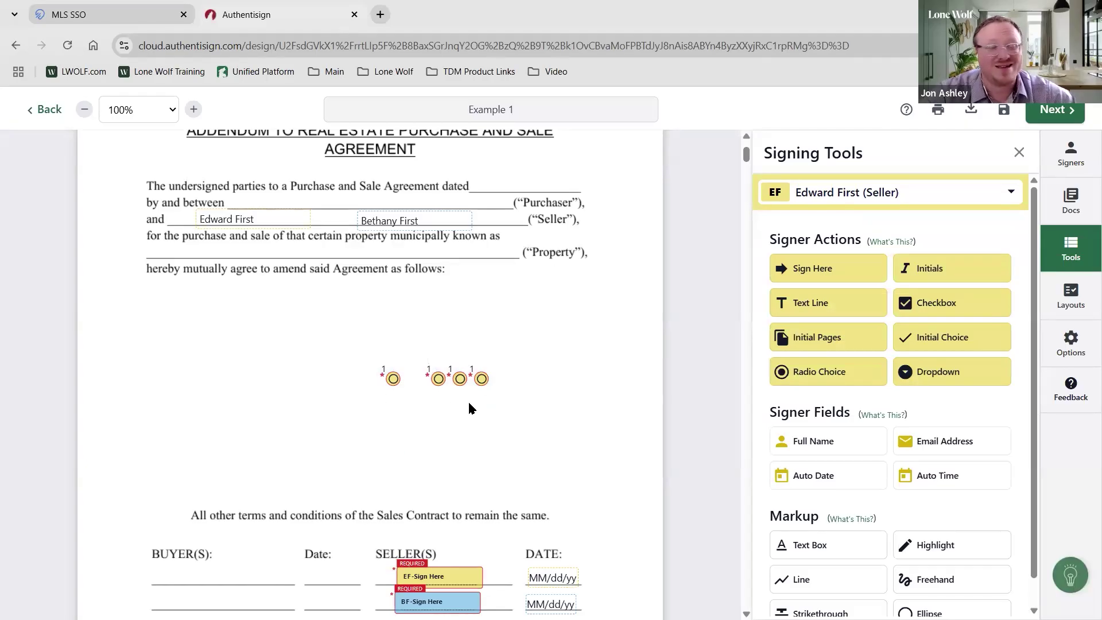
drag(393, 378, 481, 379)
key(Delete)
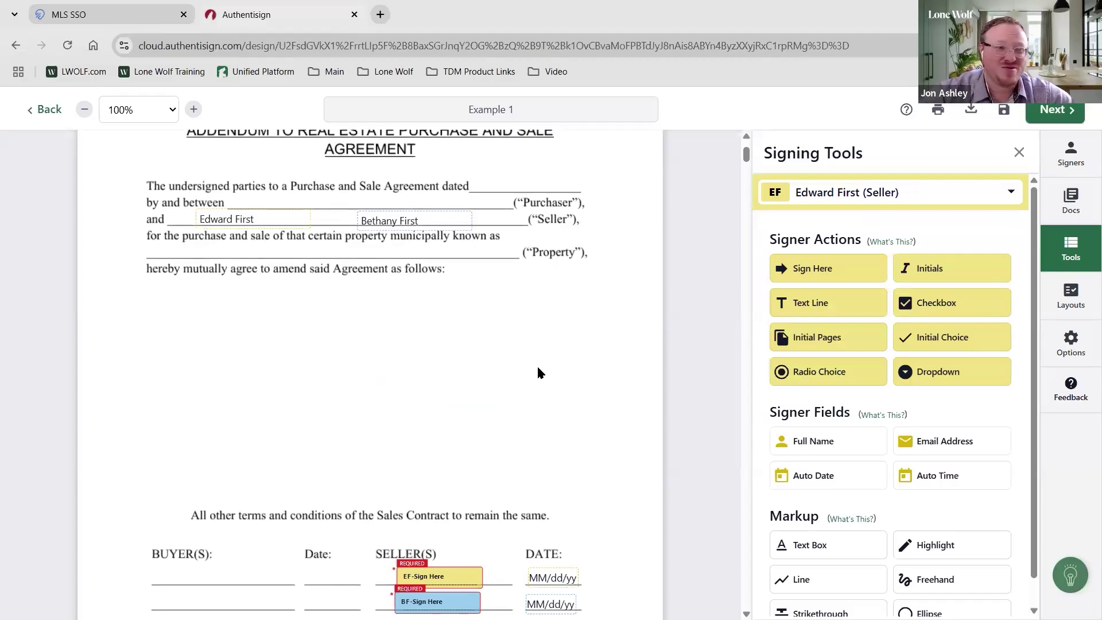
Place a checkbox for the first seller, make it optional, and add four more around it
click(916, 304)
drag(376, 375, 416, 367)
click(516, 382)
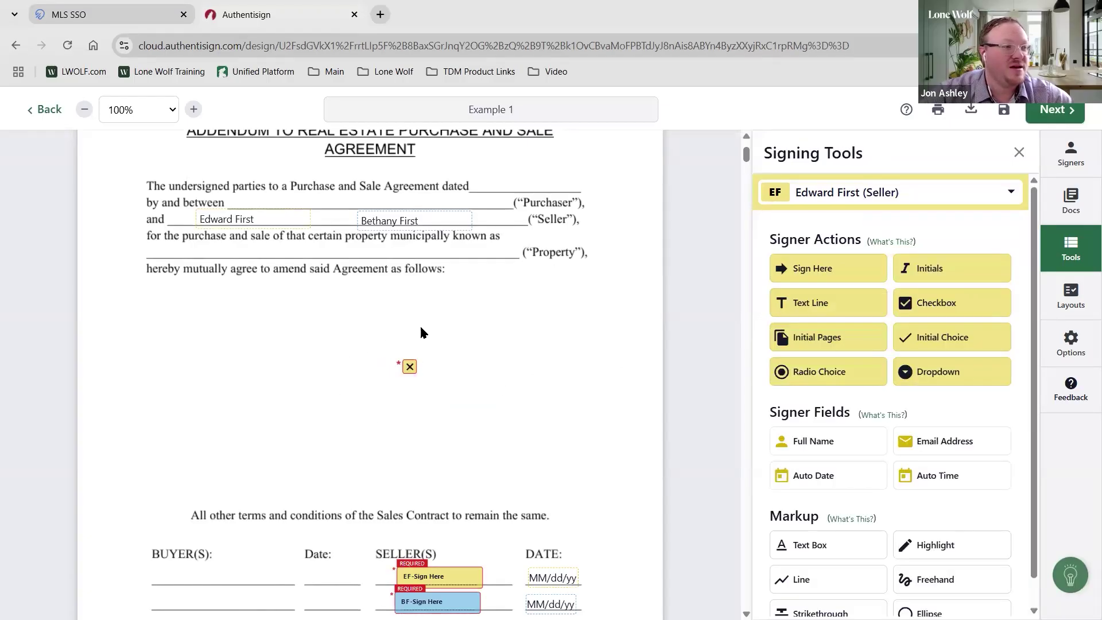
key(ctrl)
key(ctrl)
key(ctrl)
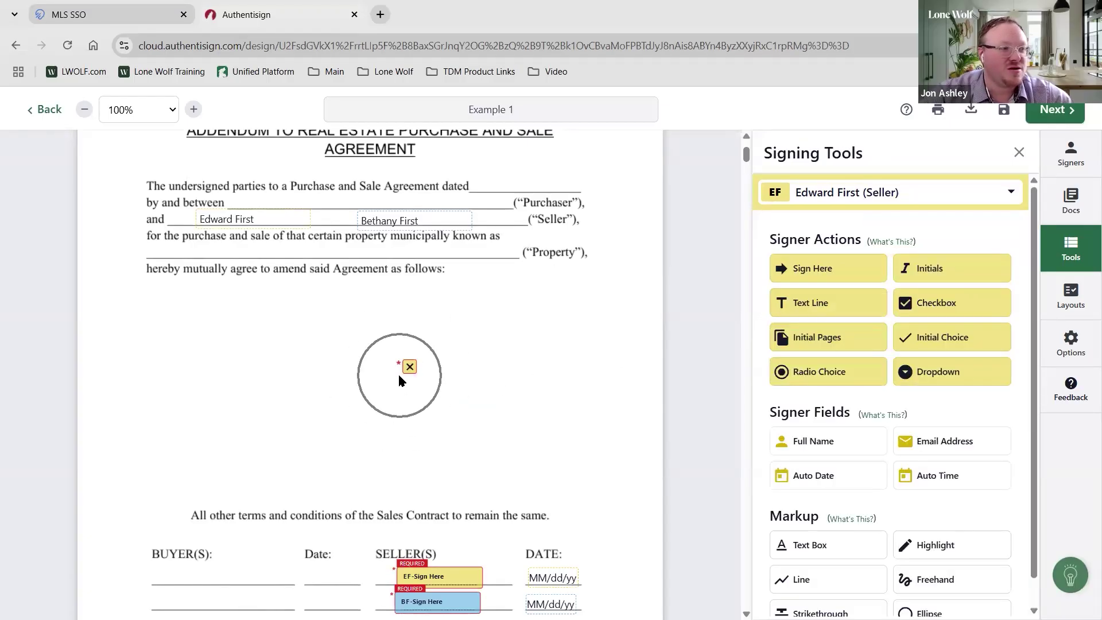
key(ctrl+plus)
key(ctrl+plus)
key(ctrl+plus)
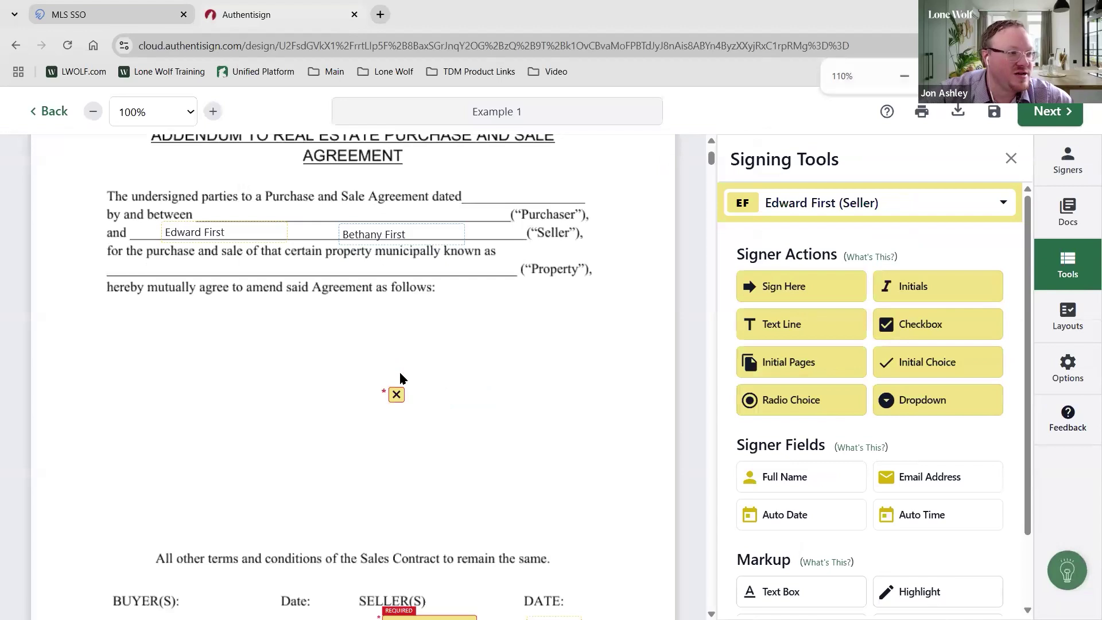
key(ctrl+minus)
key(ctrl+minus)
key(ctrl+minus)
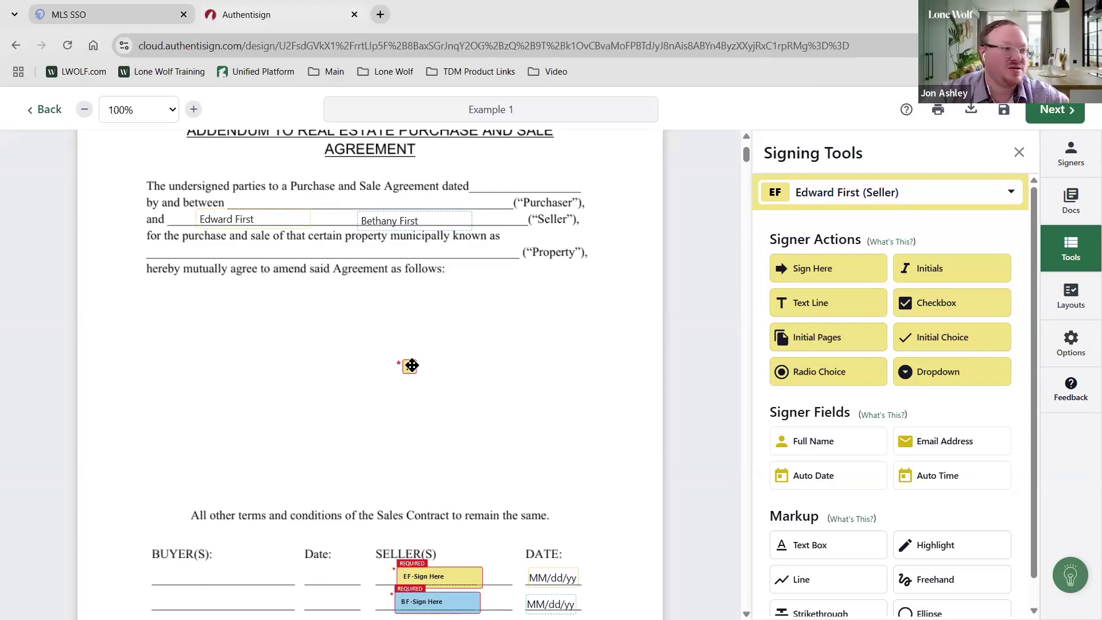
click(782, 342)
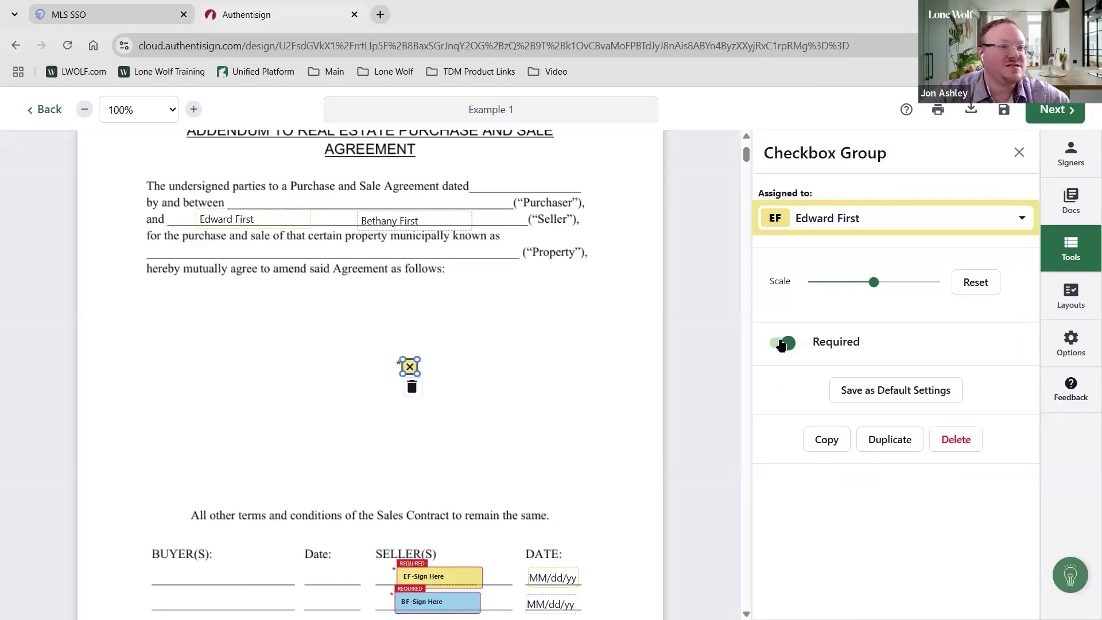
click(451, 365)
click(563, 368)
click(465, 410)
click(517, 404)
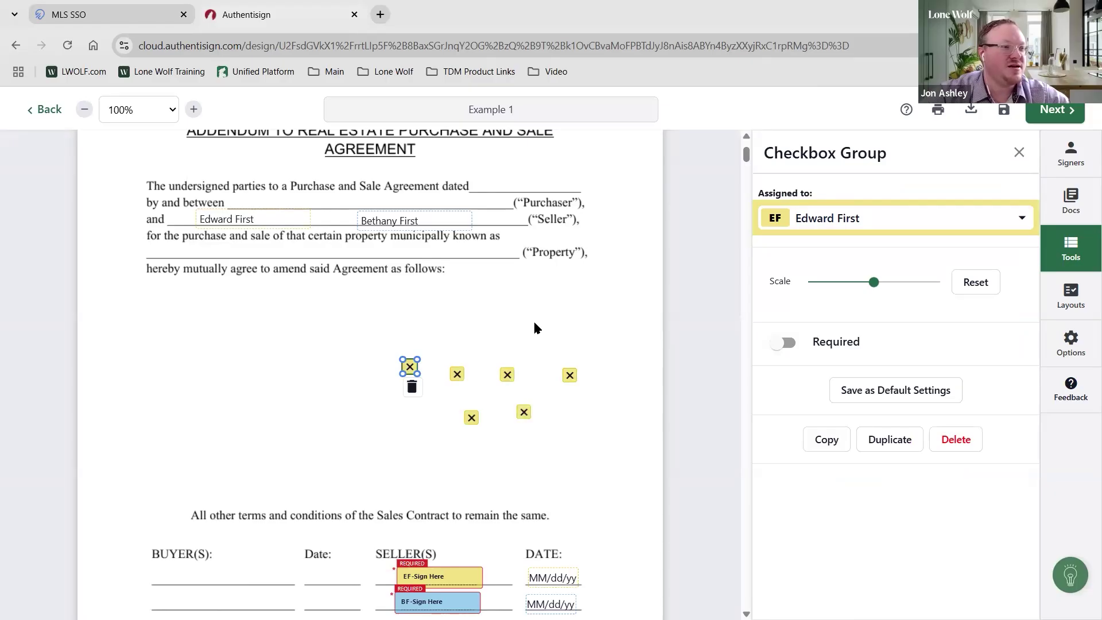
click(535, 327)
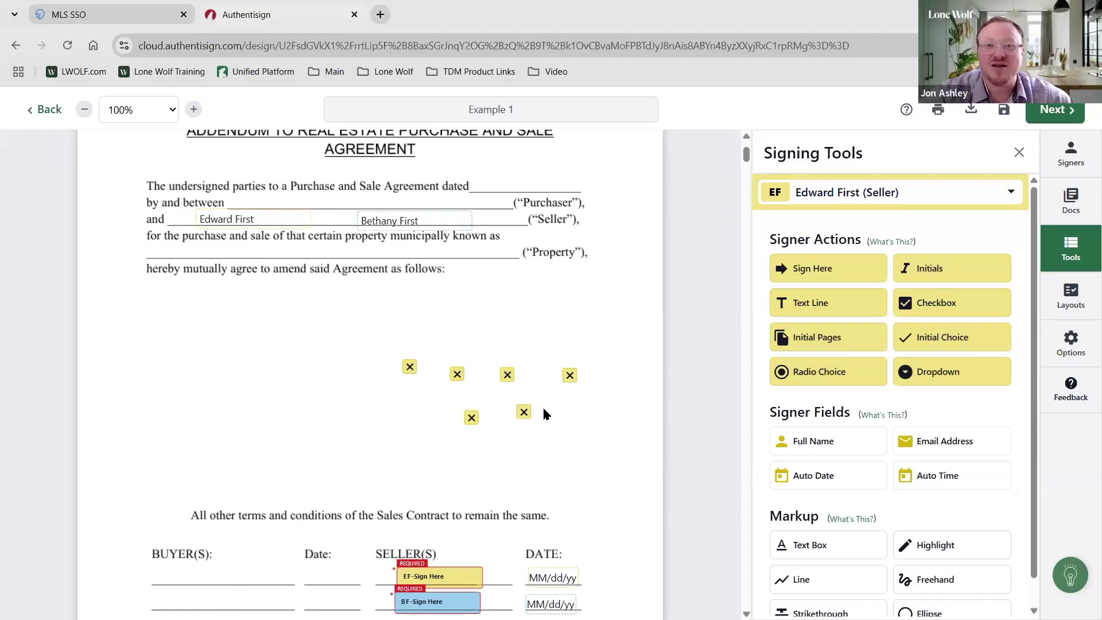
Delete the extra checkboxes from the lower and top rows, leaving just one
click(470, 420)
key(Delete)
click(522, 411)
key(Delete)
click(508, 374)
key(Delete)
click(463, 376)
key(Delete)
click(410, 366)
key(Delete)
Remove the last checkbox and write '411 First MLS Lane, Atlanta, GA' on the Property line
click(569, 376)
key(Delete)
scroll(548, 408, up, 2)
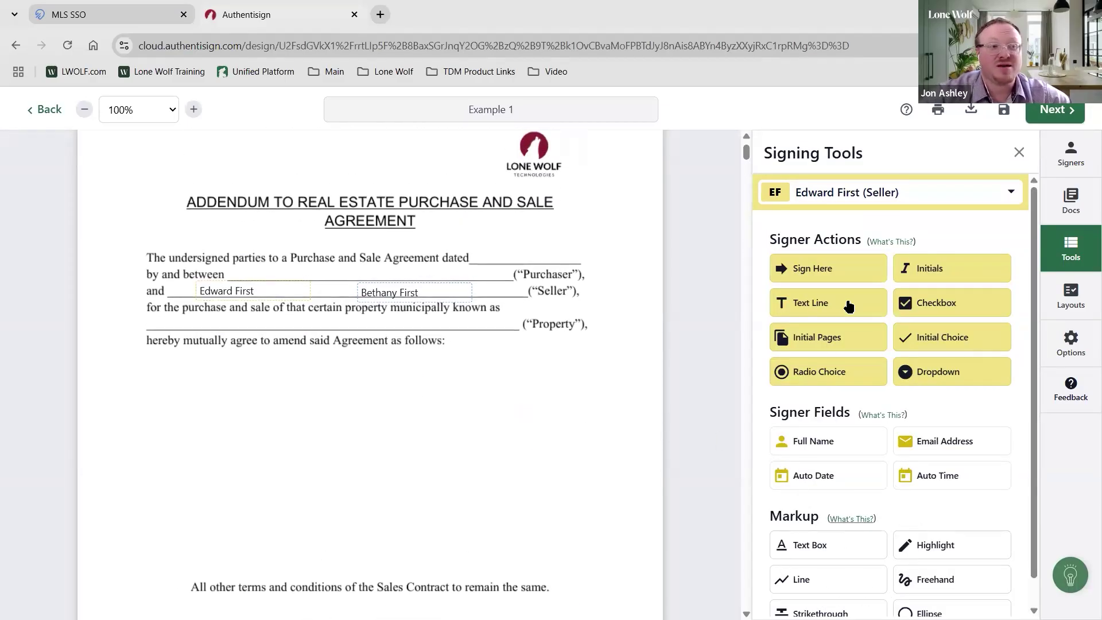
click(837, 546)
click(217, 327)
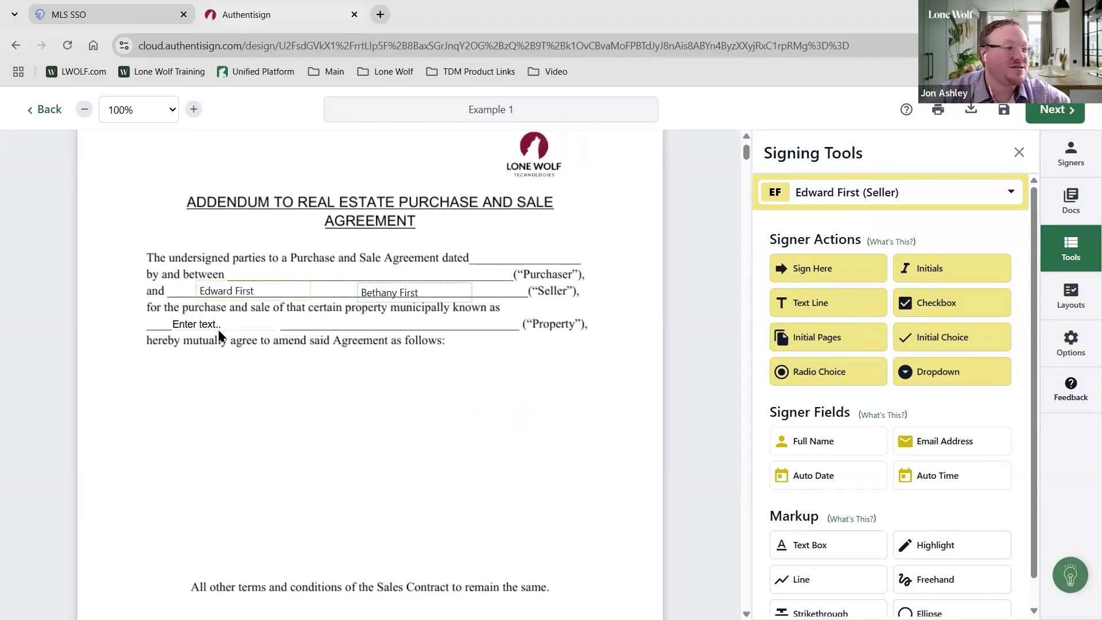
click(225, 327)
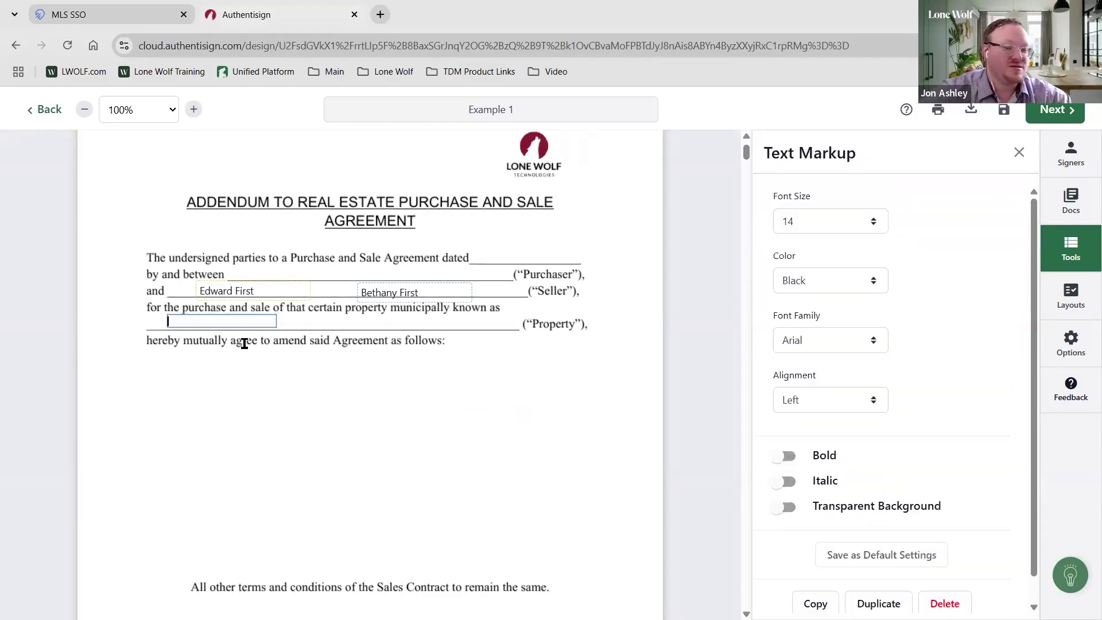
text(411 F)
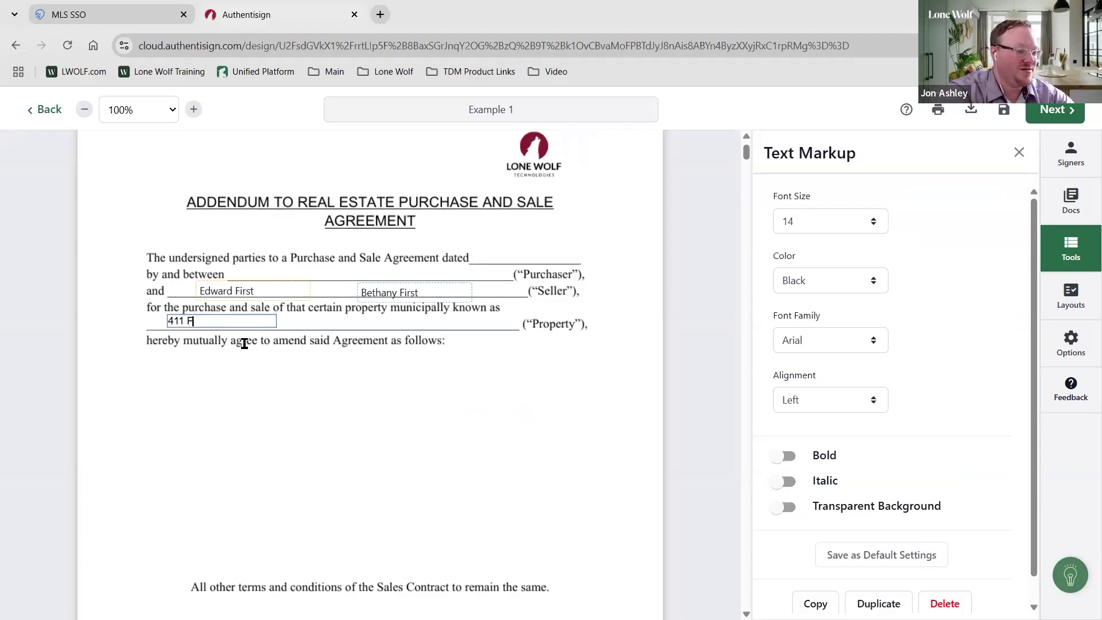
text(irst )
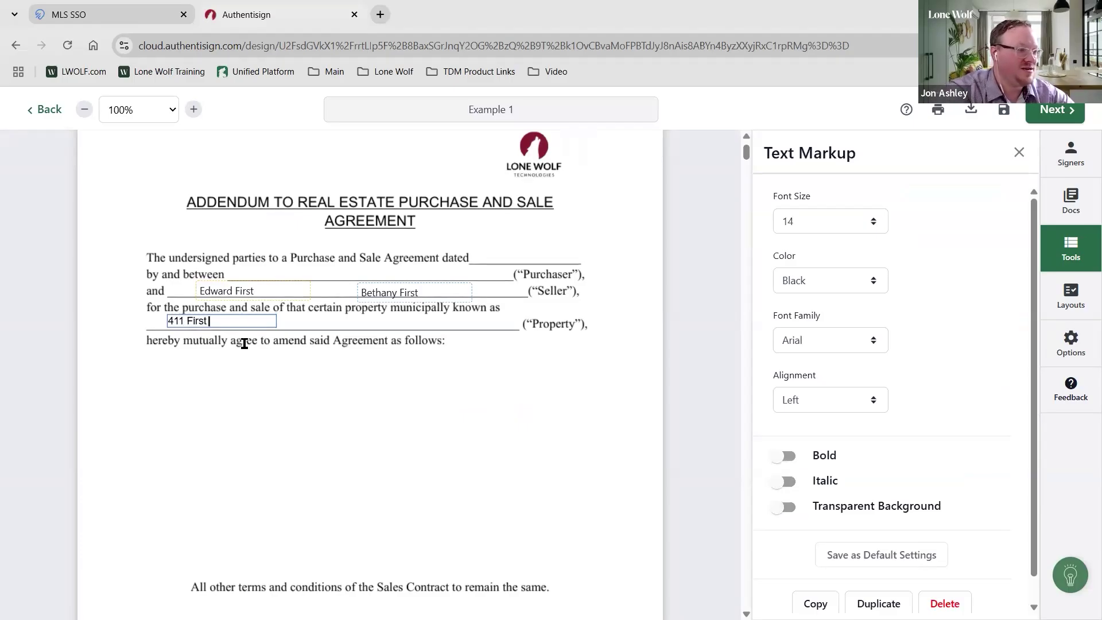
text(MLS Lane)
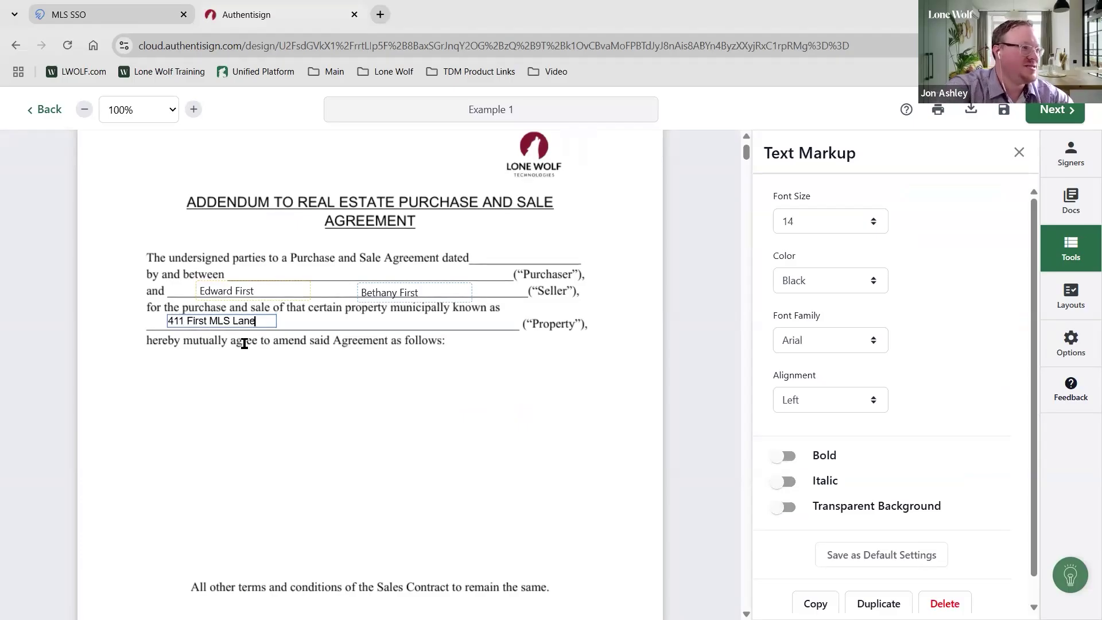
click(270, 340)
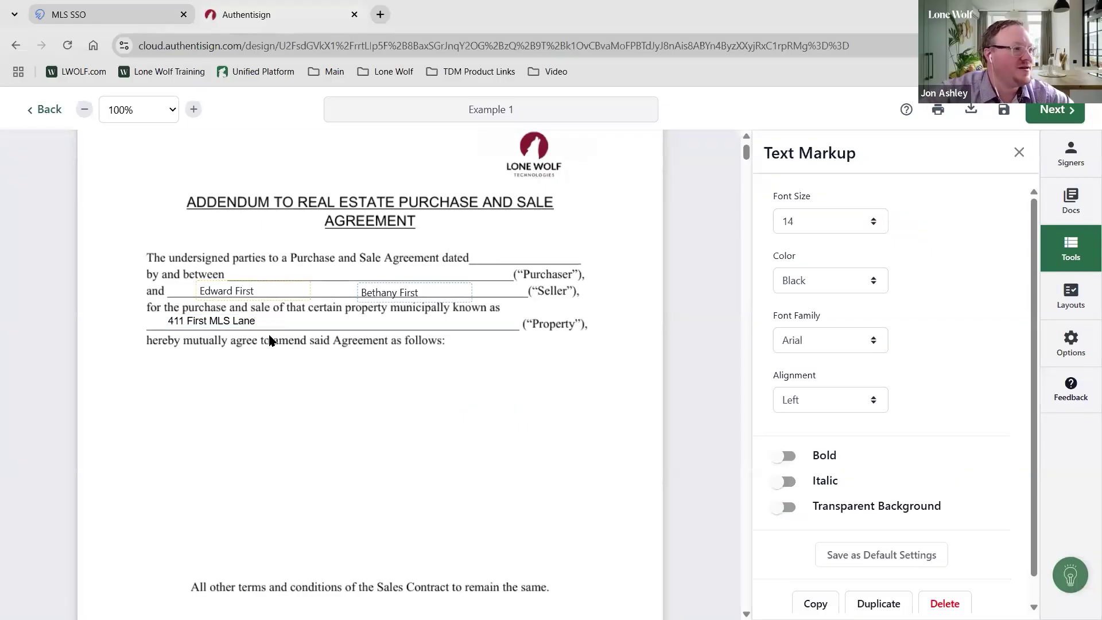
click(266, 321)
drag(312, 321, 466, 320)
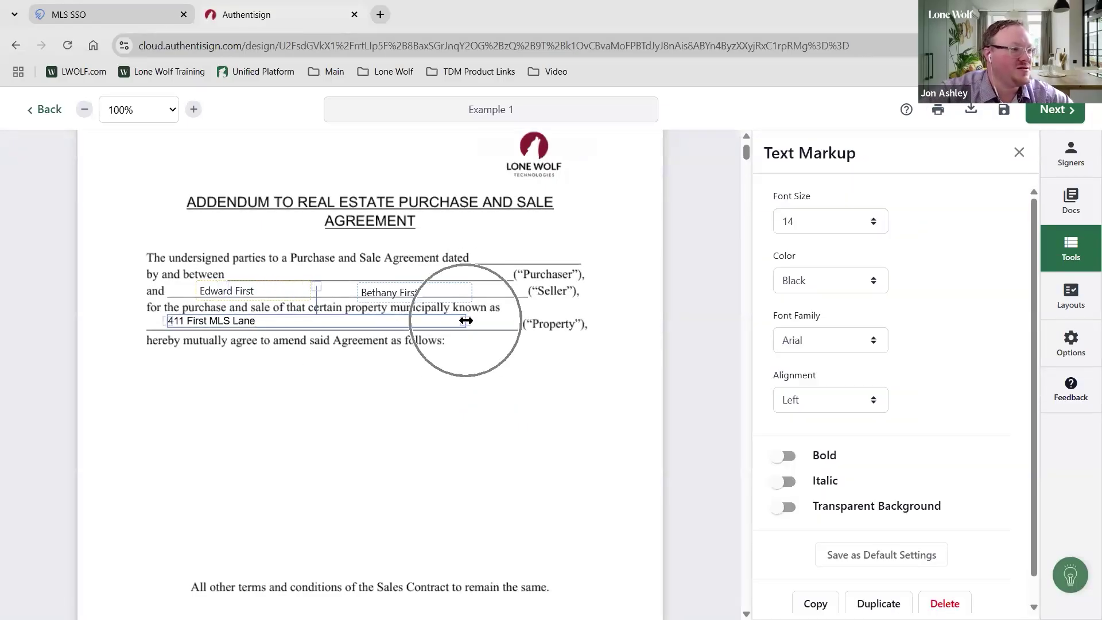
click(312, 320)
text(, Atlanta)
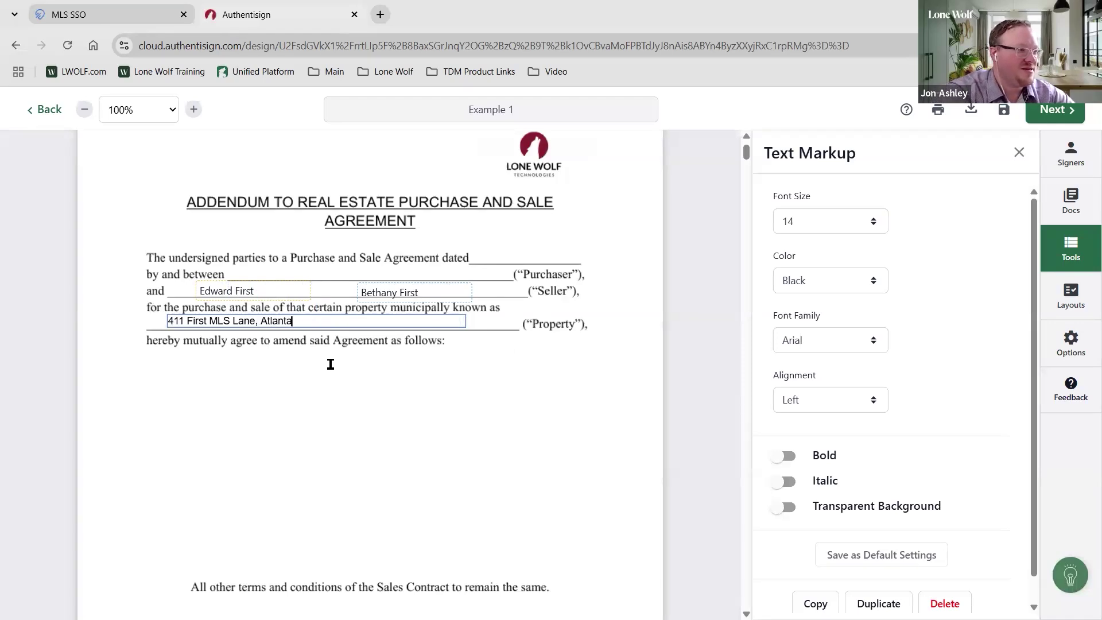
text(, GA)
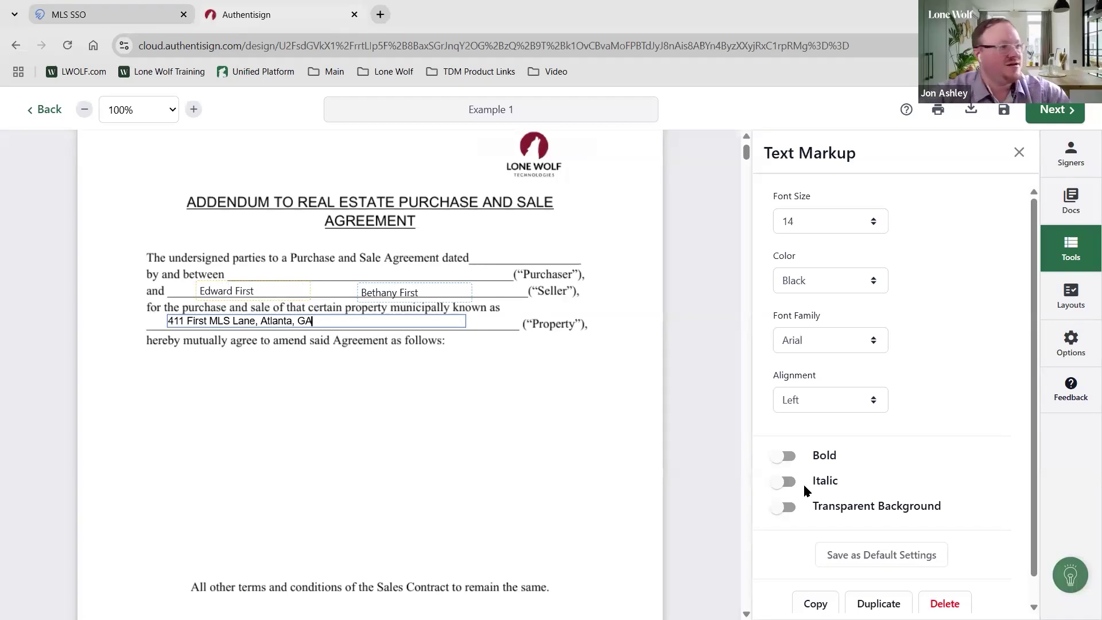
click(432, 481)
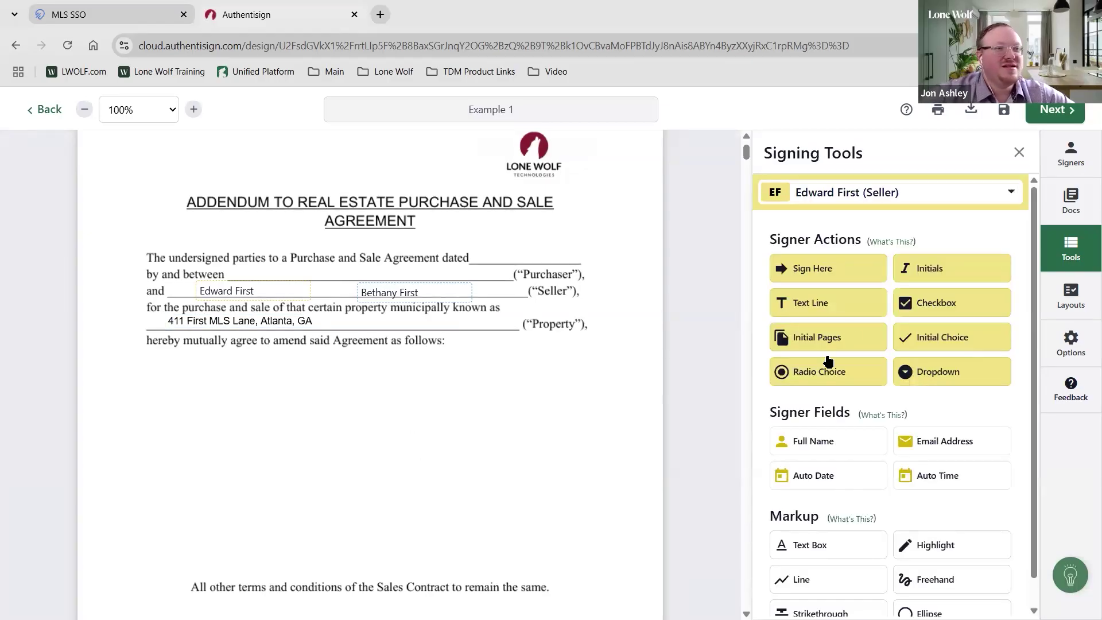
Place a required text field for the seller below the amendment line and narrow its width
drag(851, 310, 205, 373)
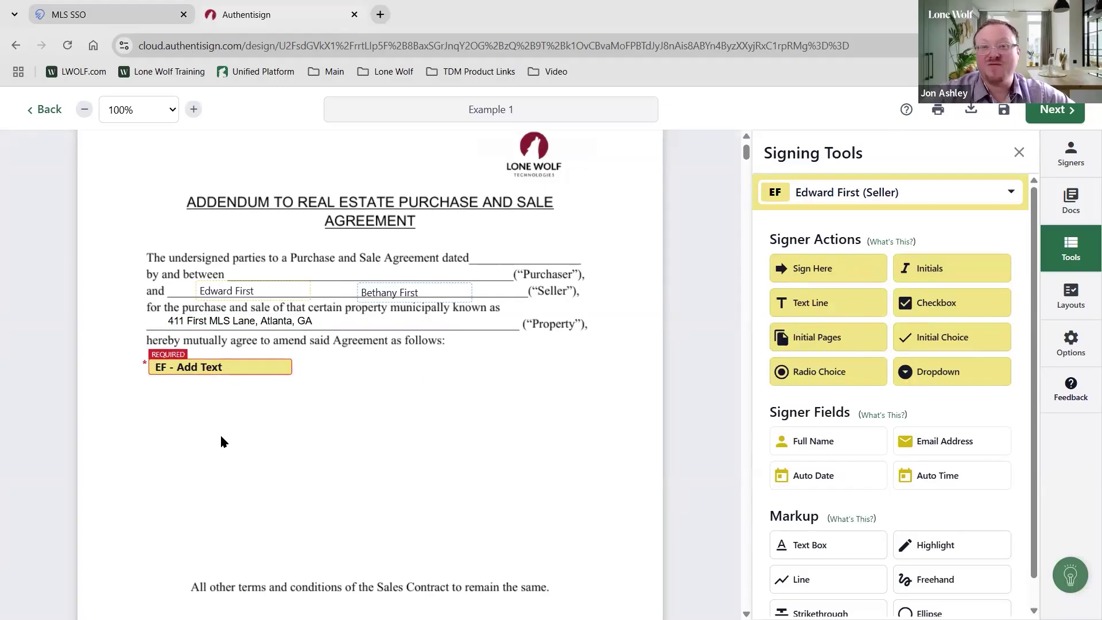
click(208, 370)
drag(208, 370, 530, 256)
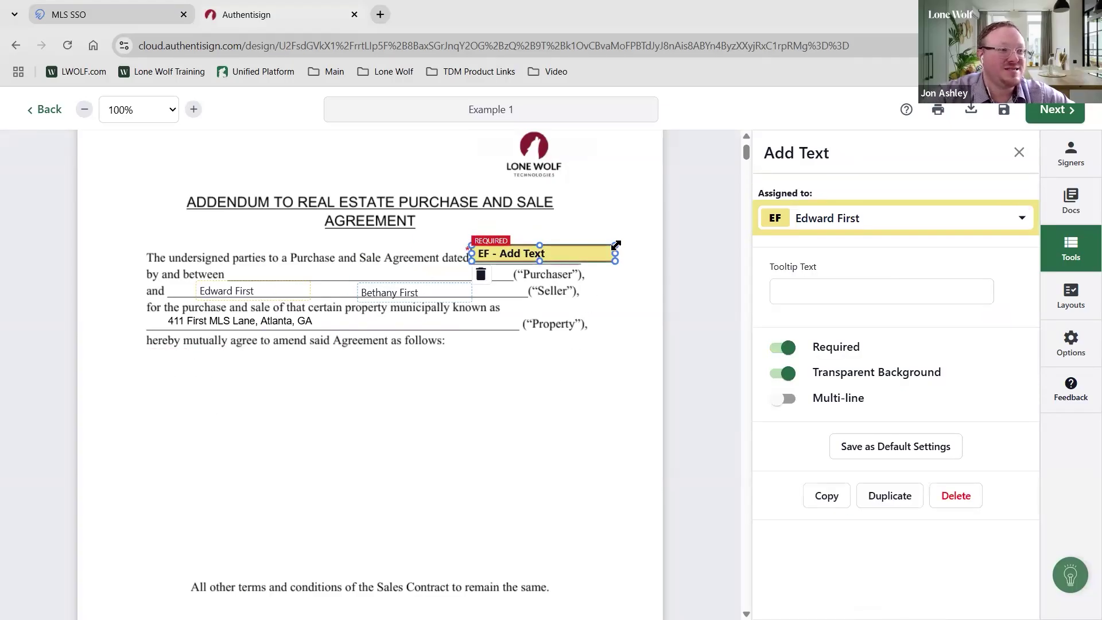
drag(615, 246, 232, 367)
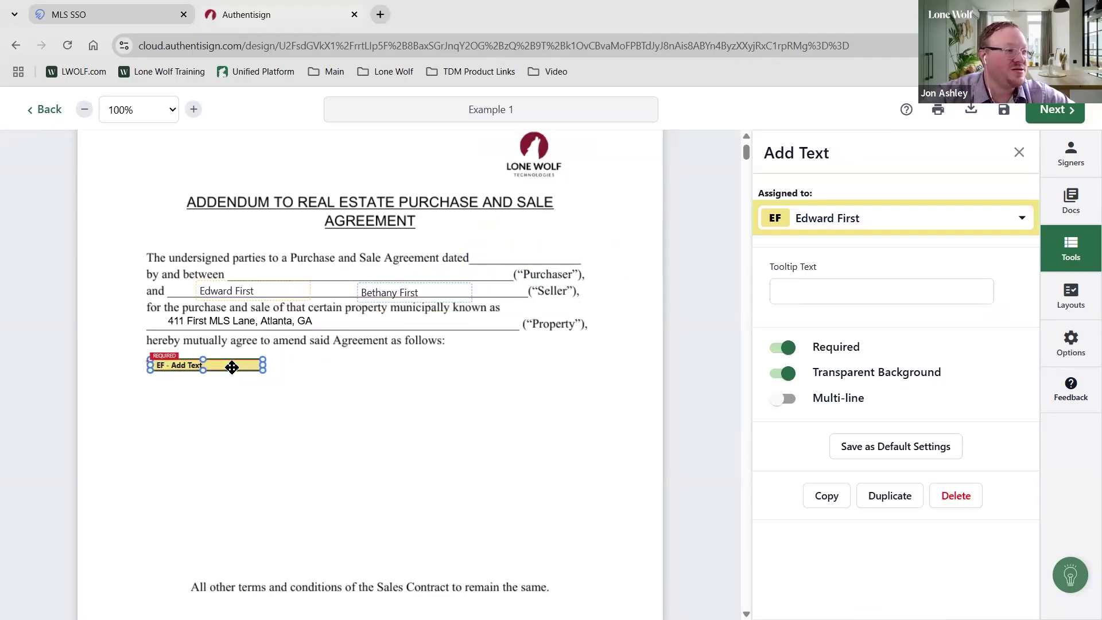
Make the EF Add Text field multi-line and stretch it to fill the amendment area
click(784, 399)
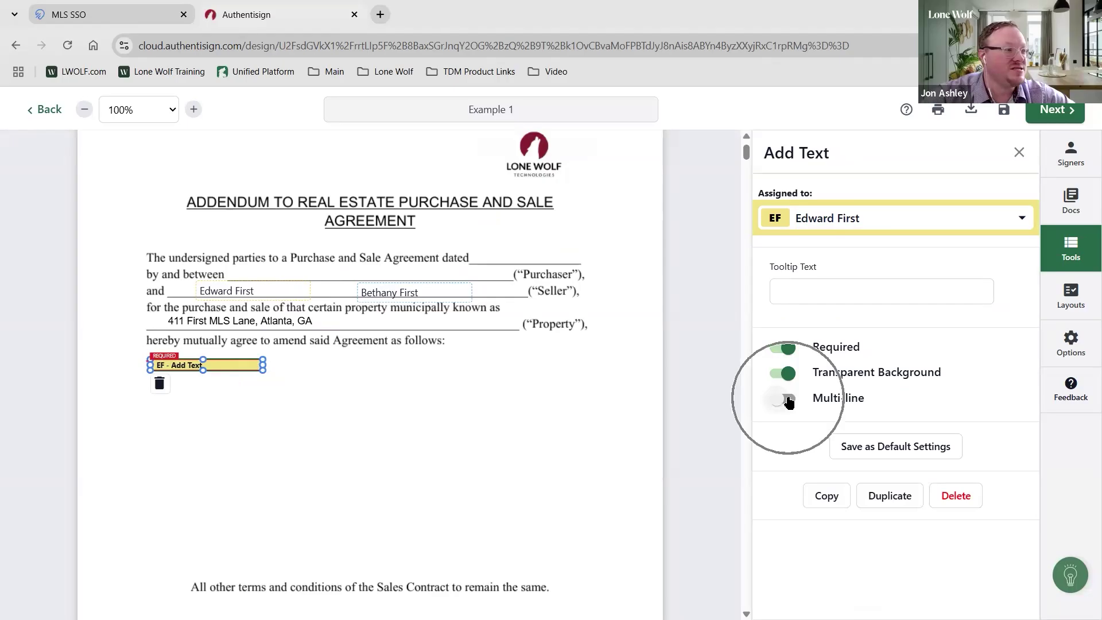
drag(294, 407, 602, 567)
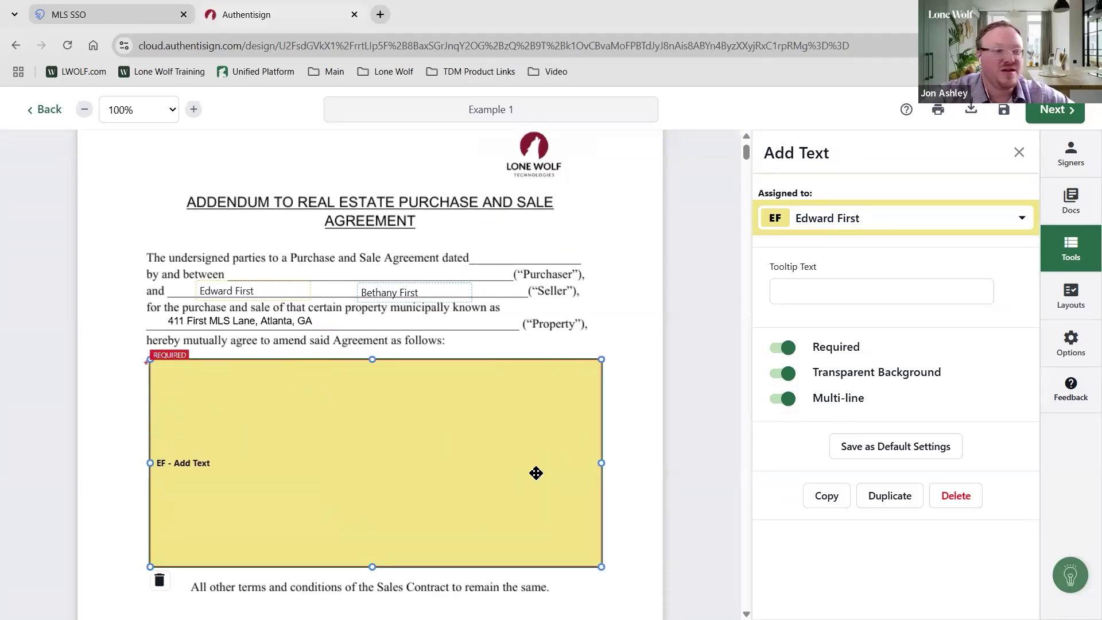
mouse_move(598, 568)
mouse_down()
mouse_move(388, 463)
mouse_move(673, 592)
mouse_move(426, 509)
mouse_move(601, 575)
mouse_up()
click(629, 506)
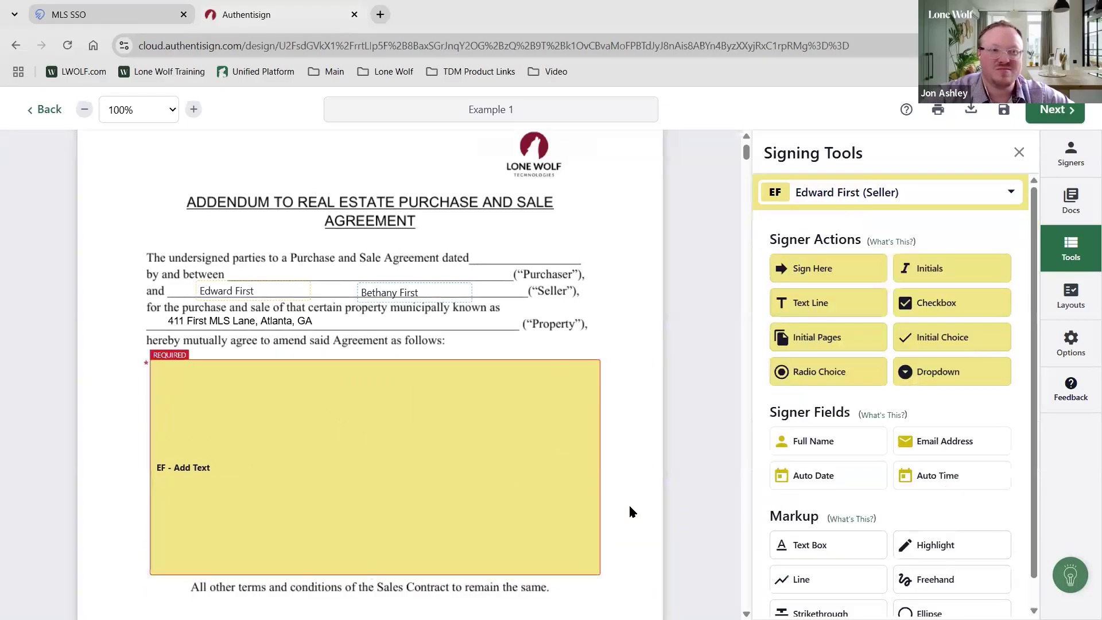
click(538, 508)
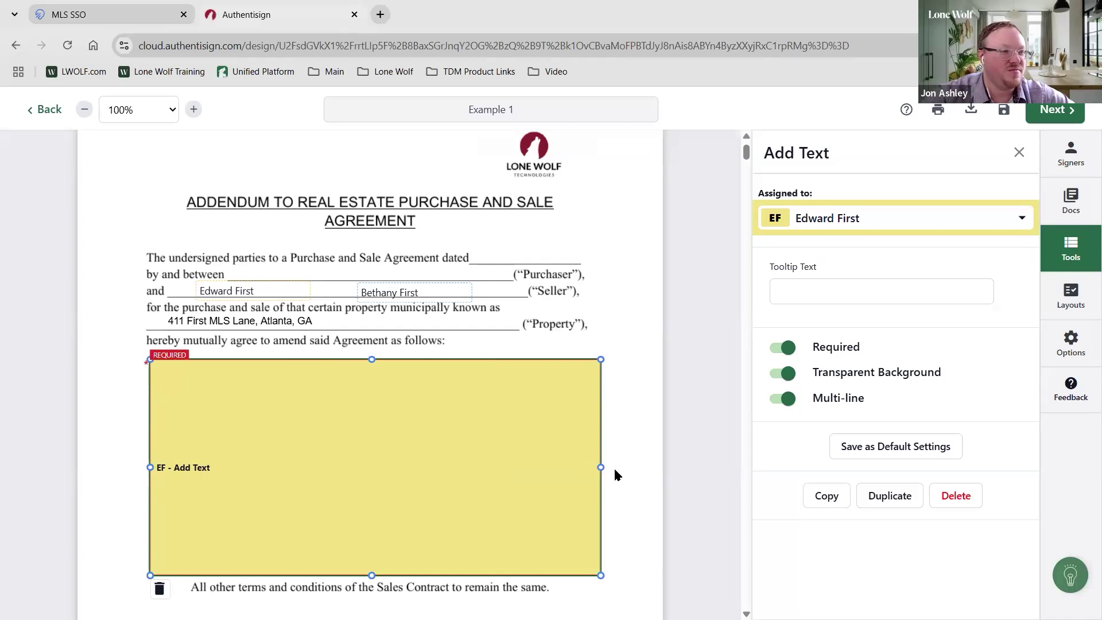
click(647, 470)
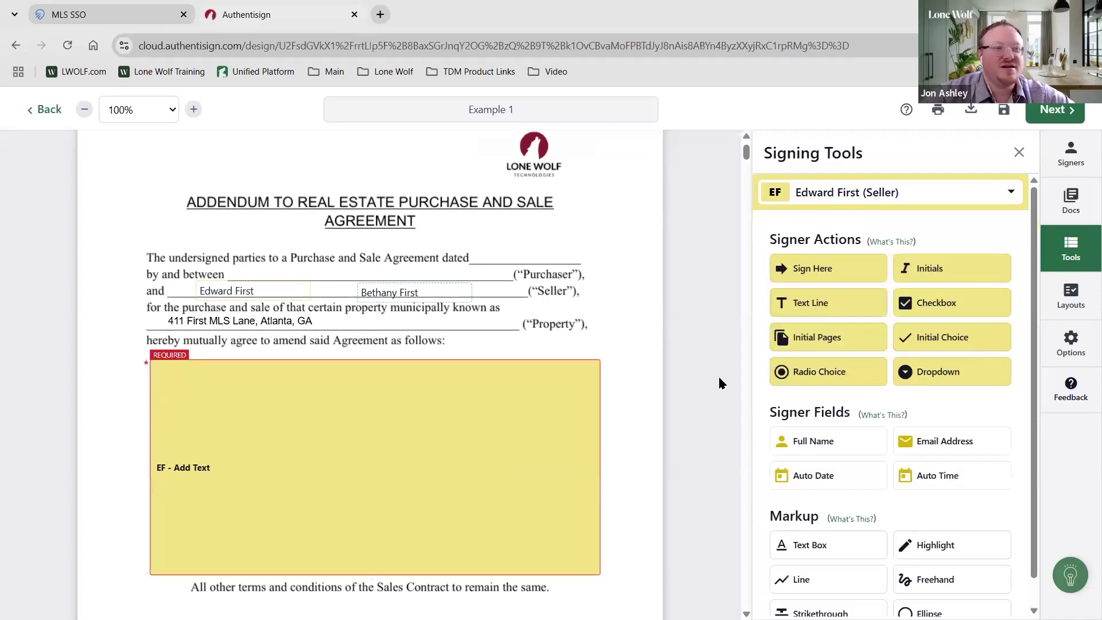
scroll(379, 356, down, 1)
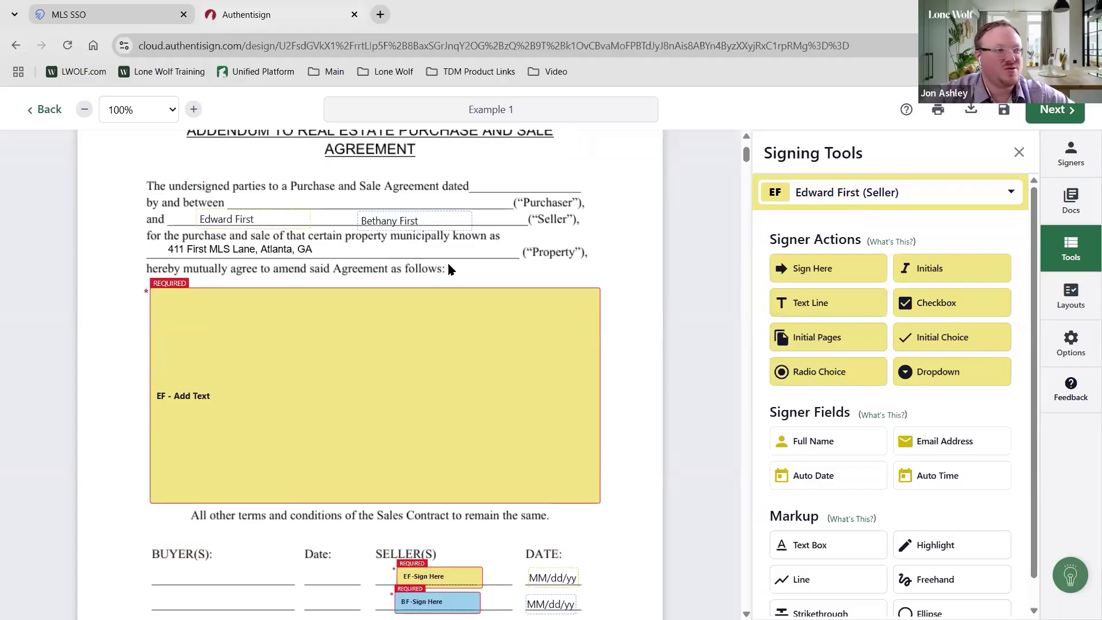
scroll(447, 261, up, 1)
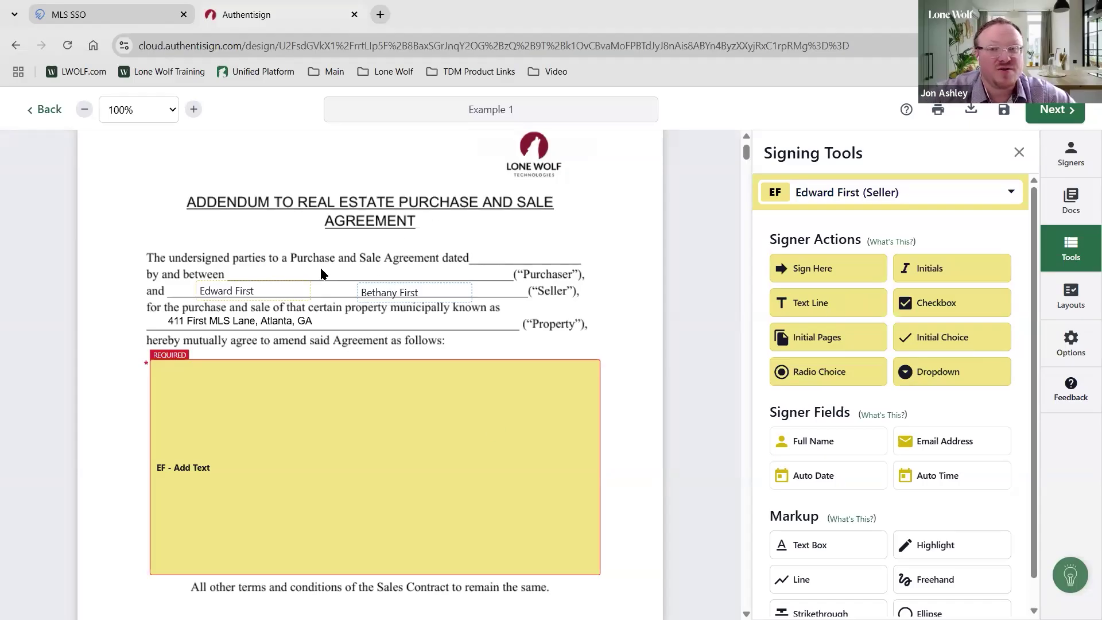
Save Addendum Basic 3-17-22's signing fields as a new layout named 'Addendum 4-11'
click(1063, 297)
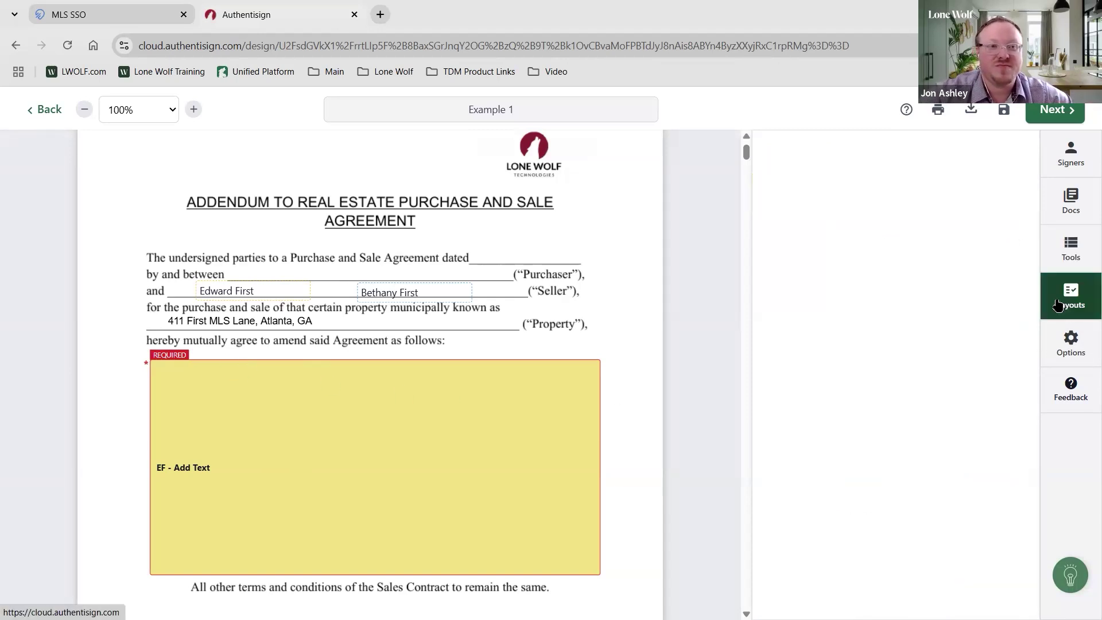
click(888, 280)
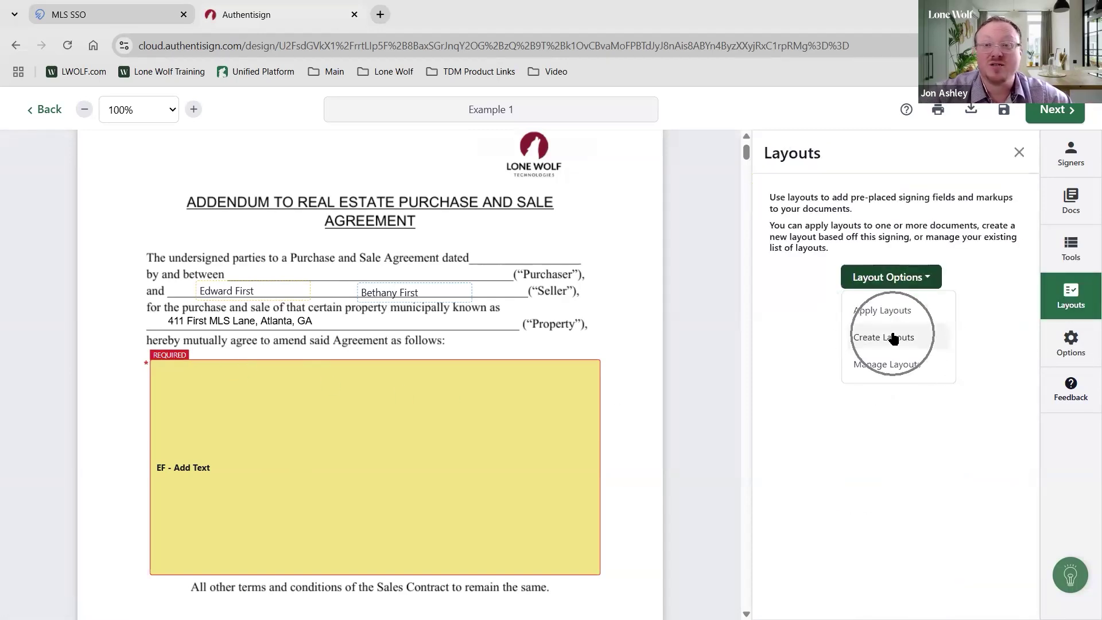
click(893, 339)
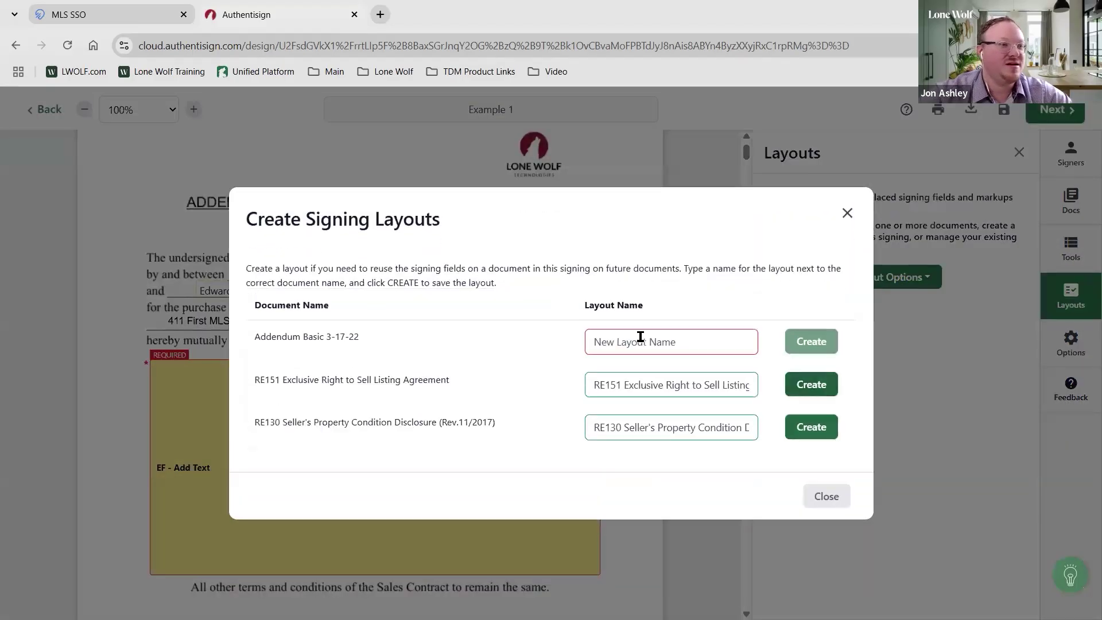
click(641, 339)
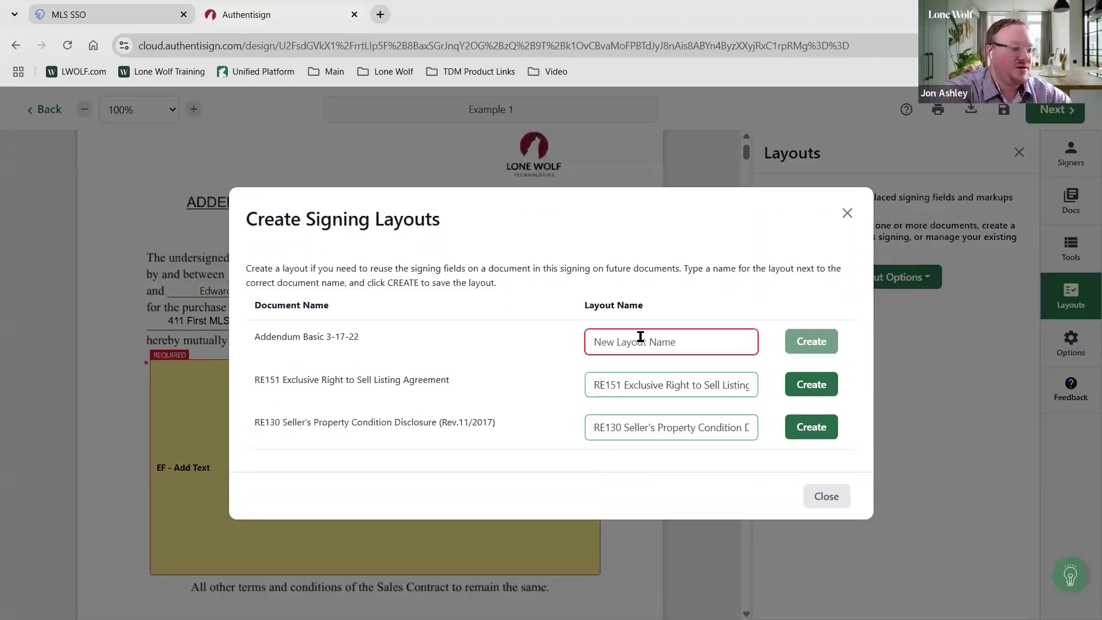
text(Ex)
key(BackSpace)
key(BackSpace)
text(Addendum 4-11)
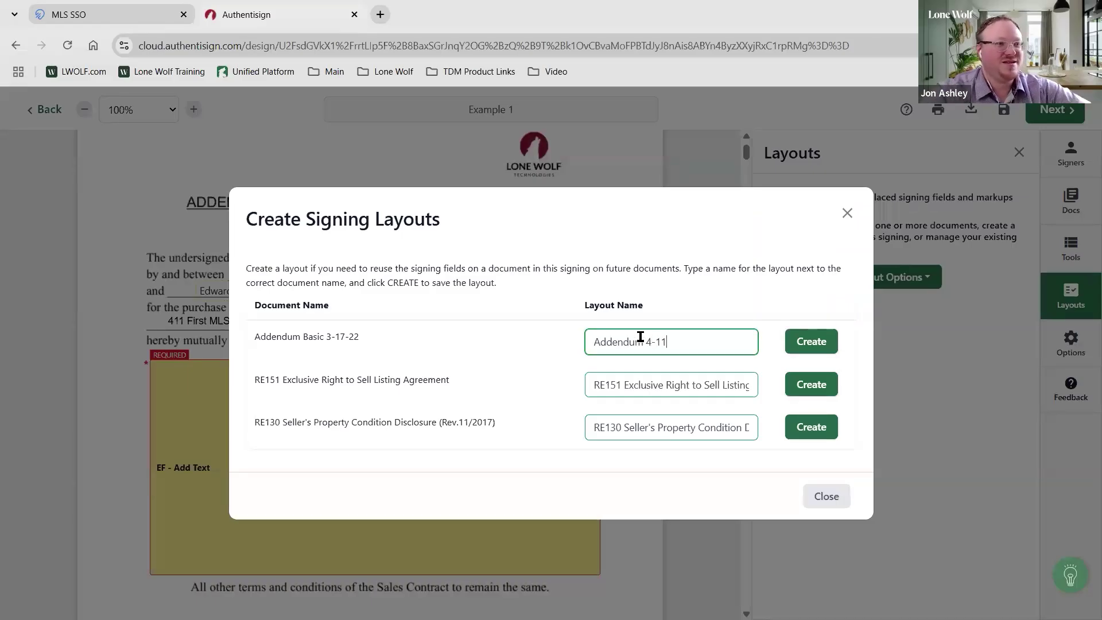
click(811, 343)
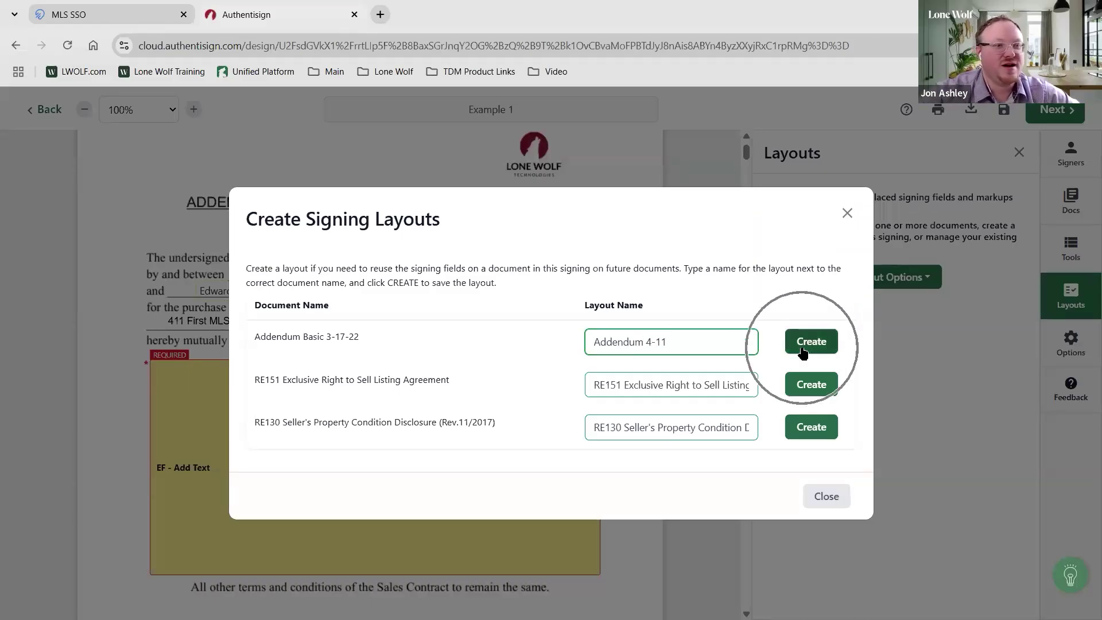
click(826, 497)
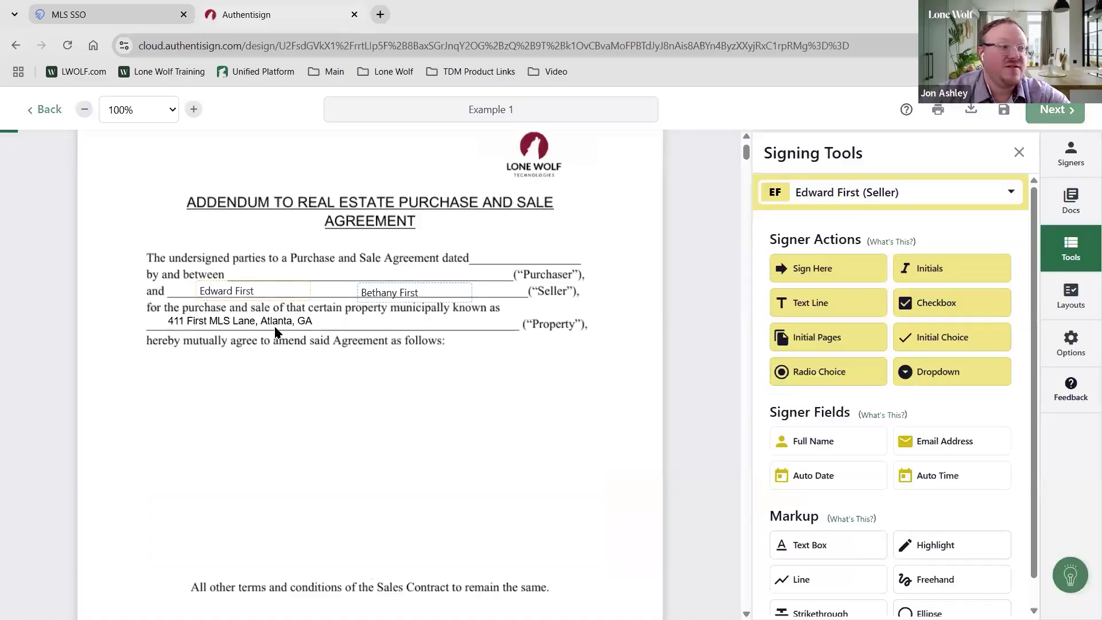
Delete both sellers' name fields and both Sign Here fields from the addendum
click(251, 299)
key(Delete)
click(369, 293)
key(Delete)
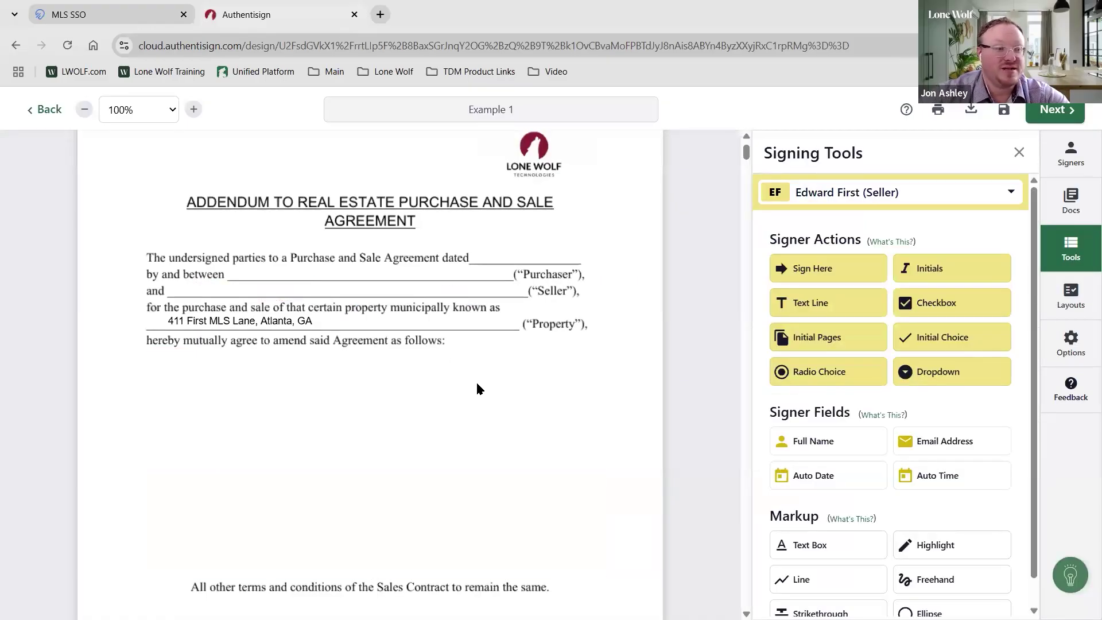
scroll(416, 498, down, 3)
click(415, 499)
key(Delete)
click(437, 529)
key(Delete)
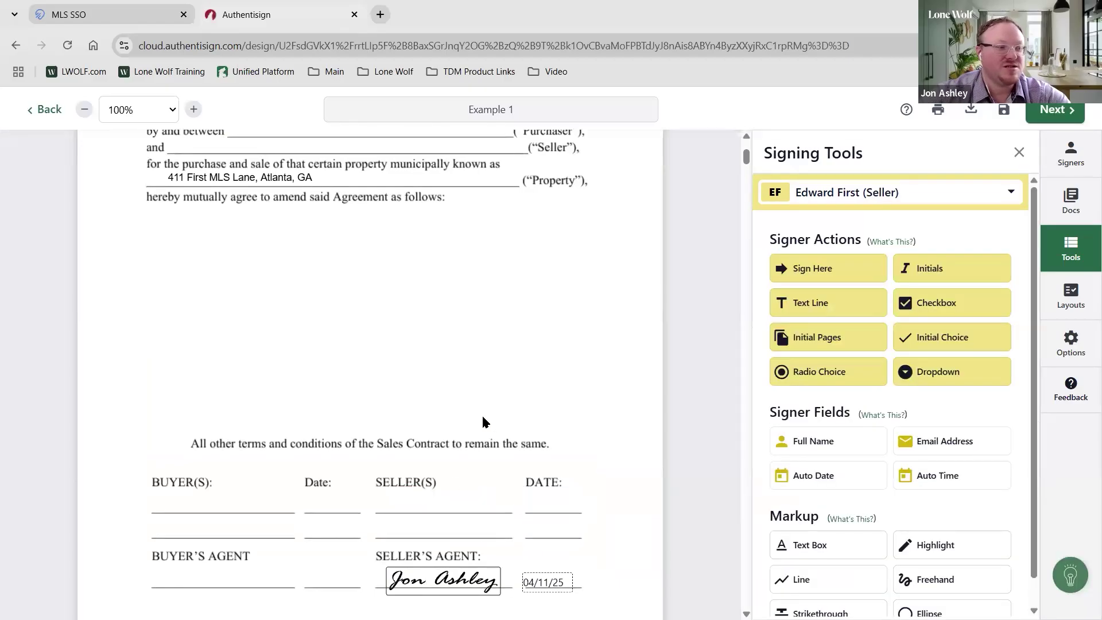
scroll(482, 420, up, 4)
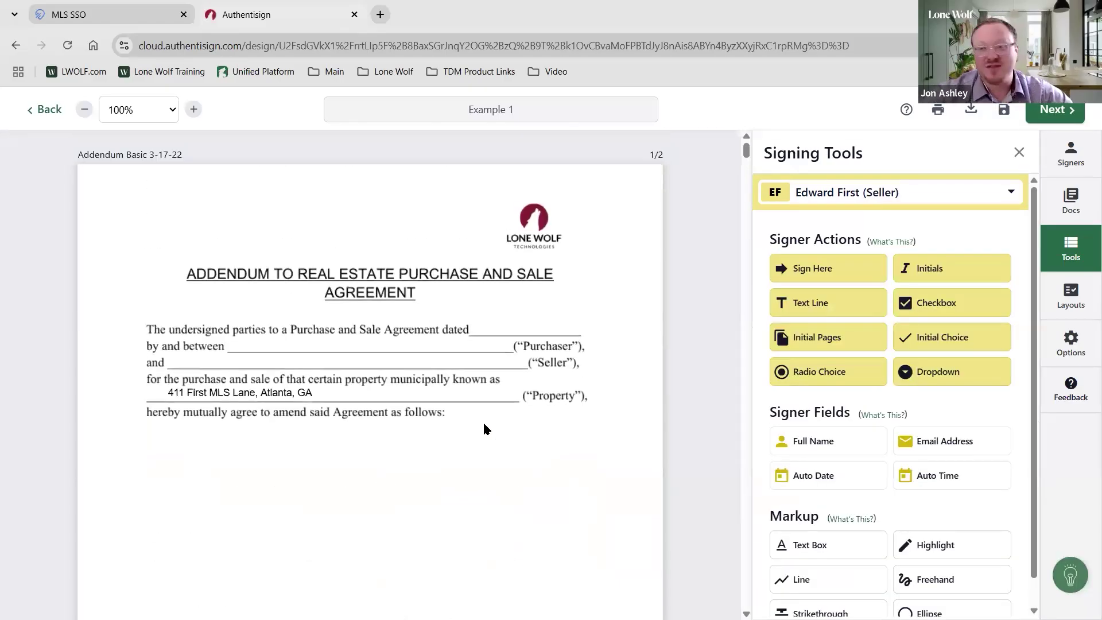
Apply the saved Addendum 4-11 layout to the addendum to restore its signer fields
click(1068, 304)
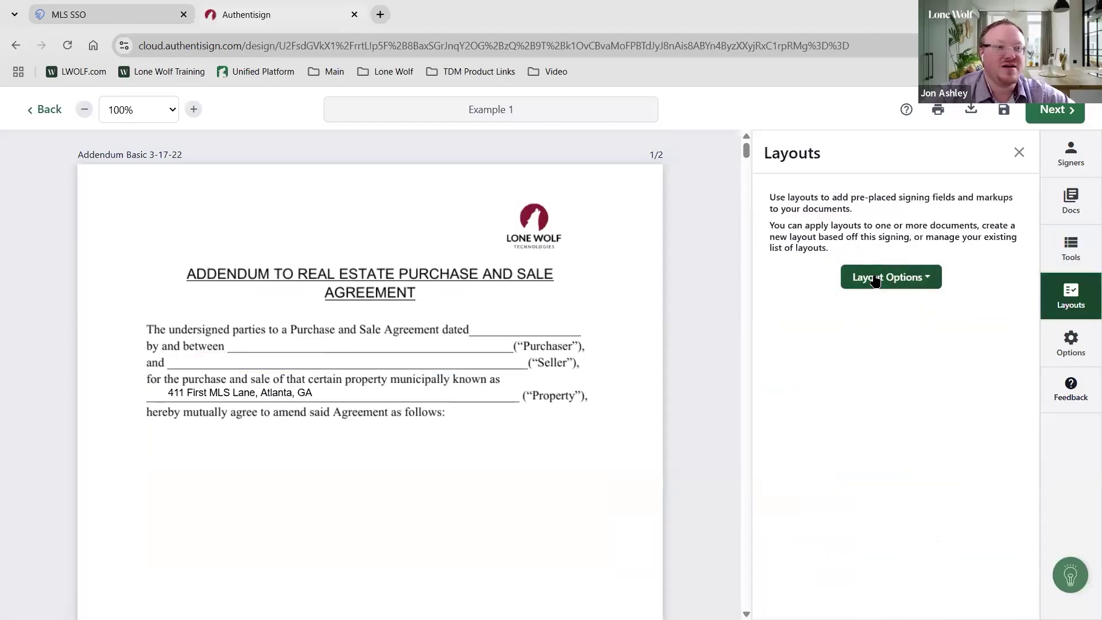
click(877, 278)
click(875, 311)
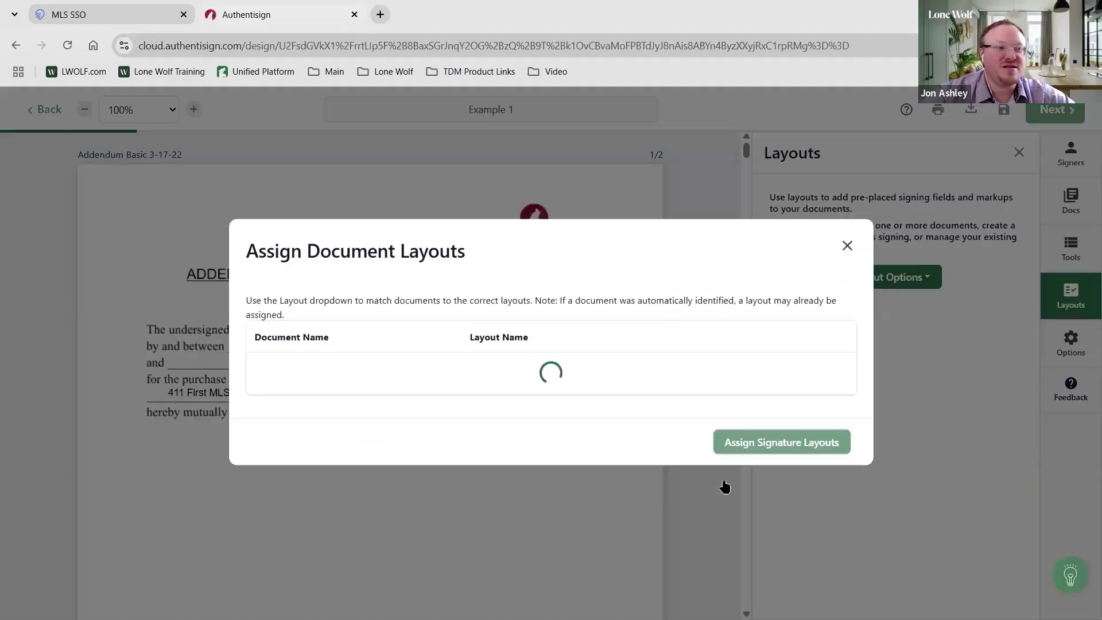
click(502, 349)
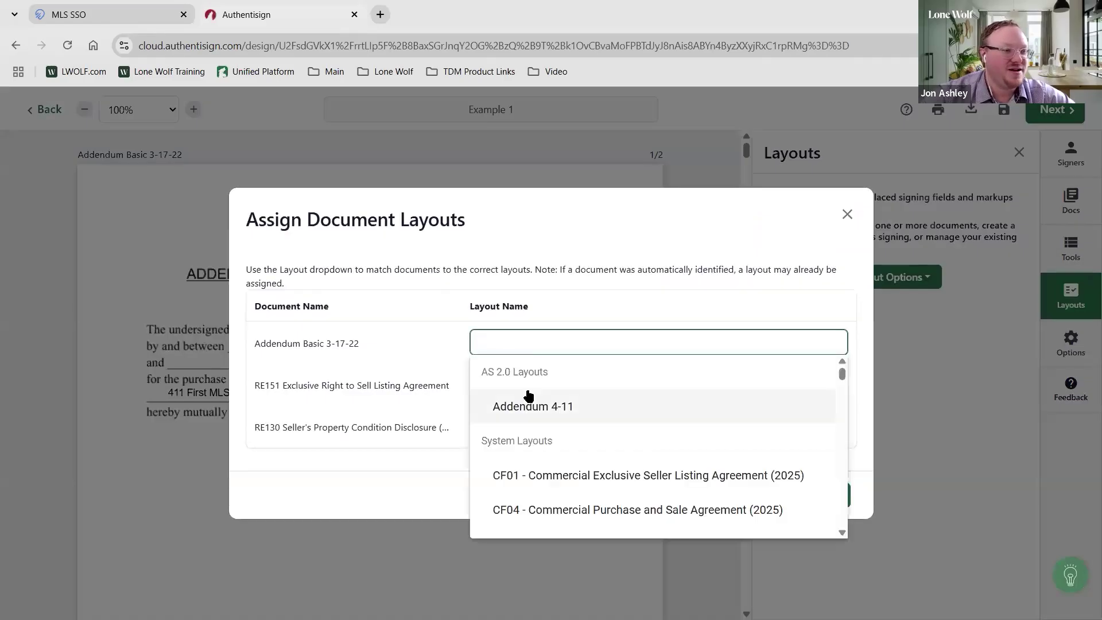
click(527, 396)
click(780, 495)
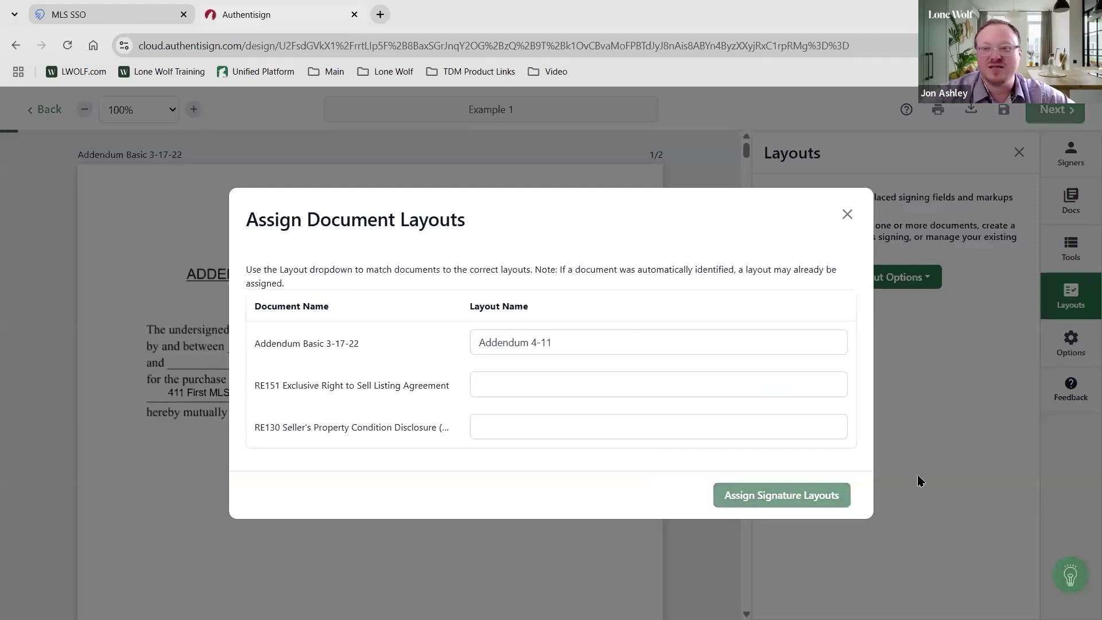
scroll(580, 455, down, 1)
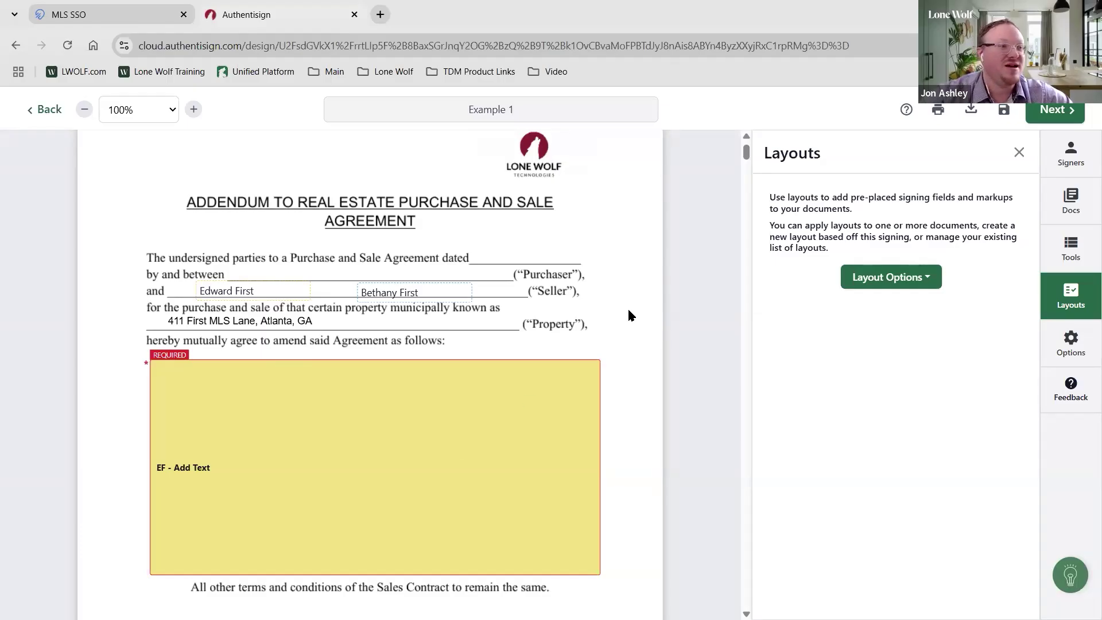
Send the signing invitations with the default invitation email, expiring 5/11/2025 at 11:59 PM
click(936, 285)
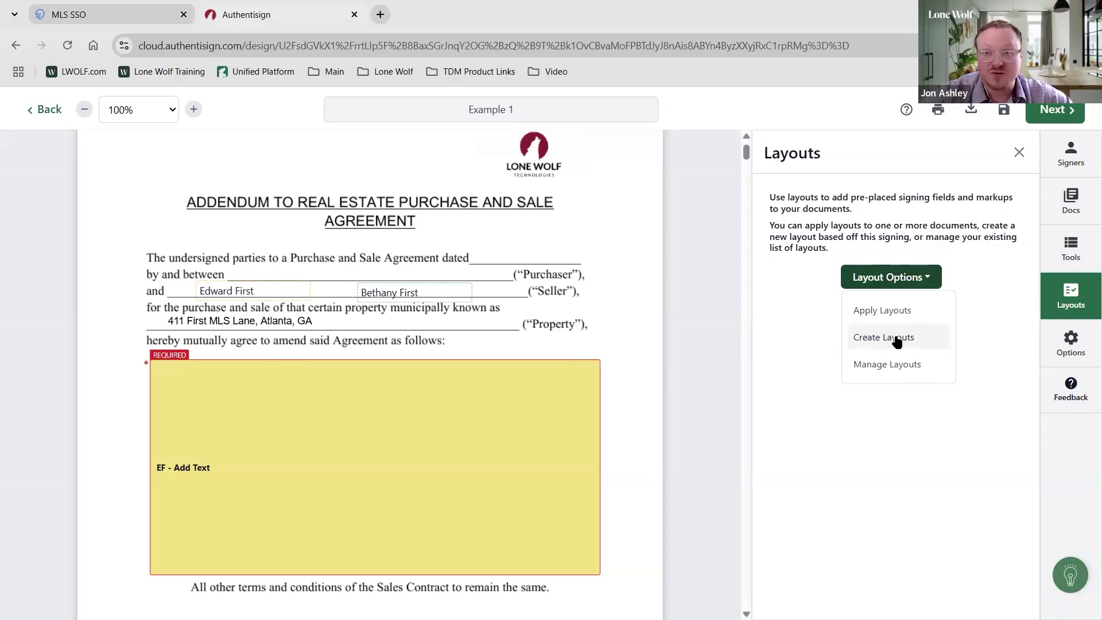
click(908, 480)
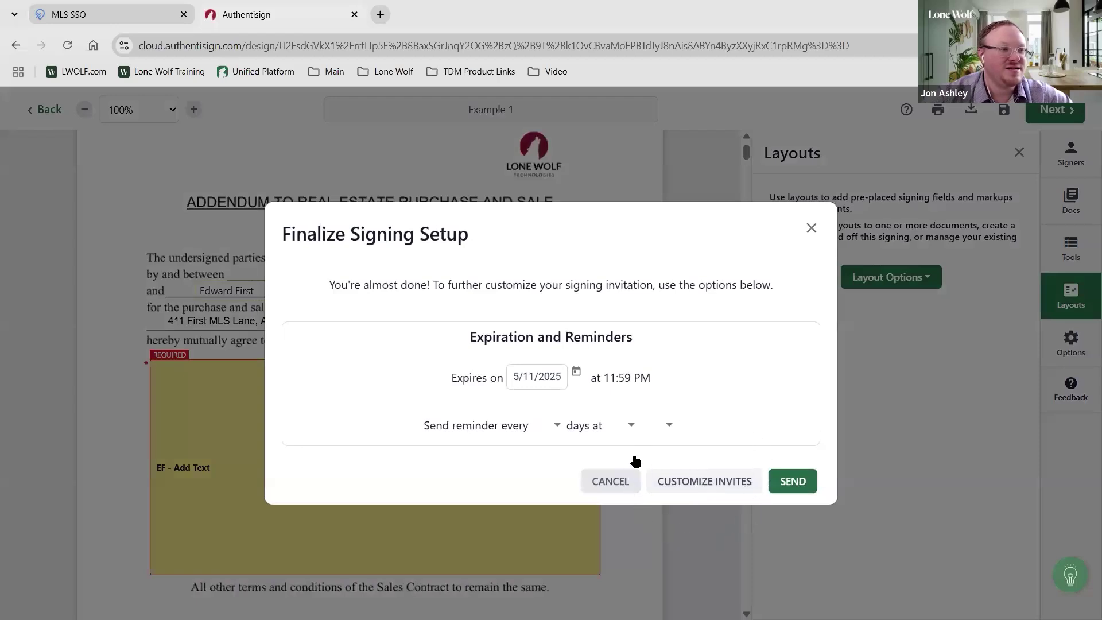
click(655, 480)
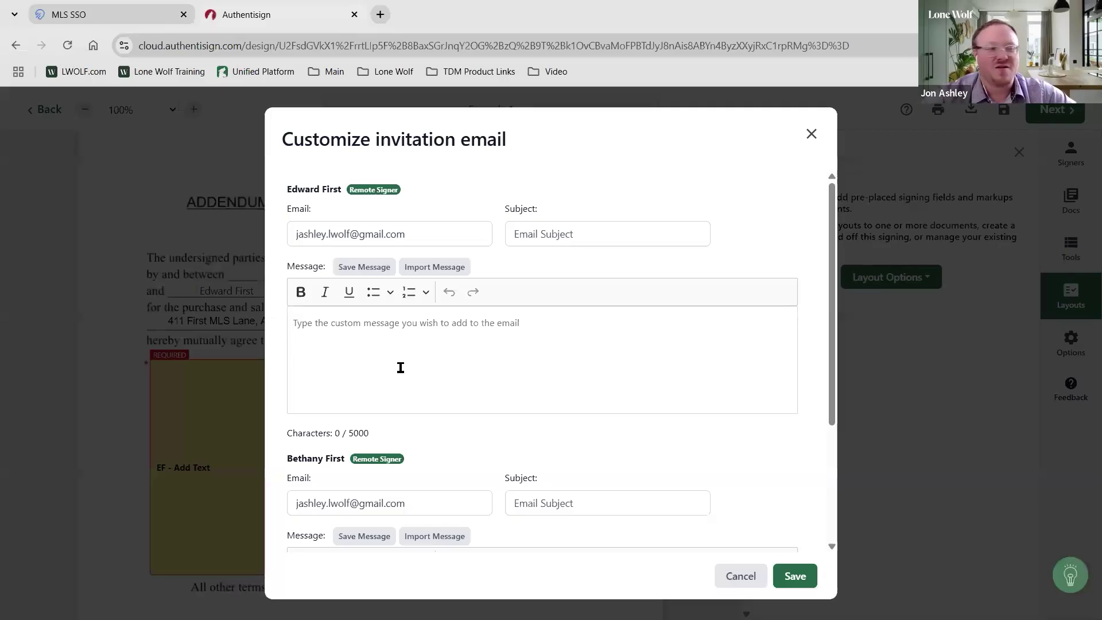
click(757, 582)
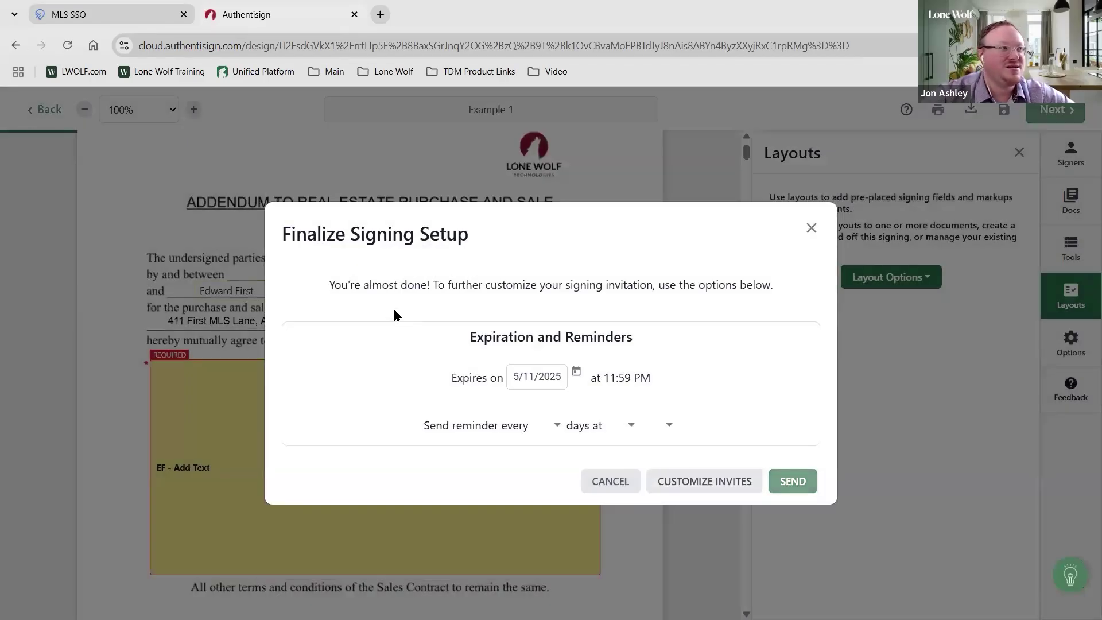
key(Return)
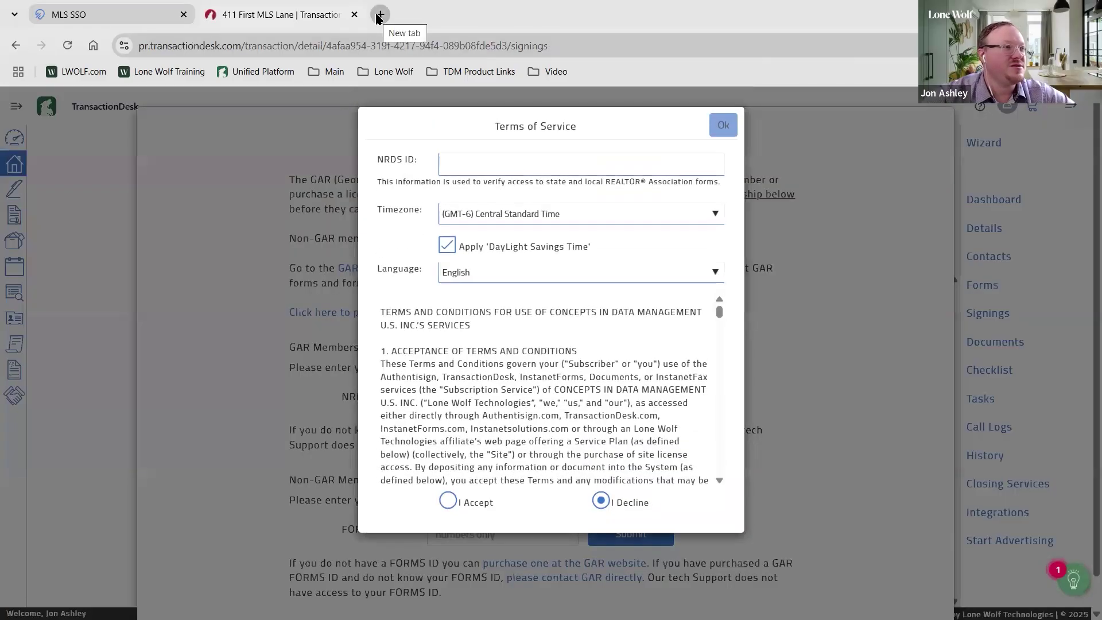
Open the Gmail inbox in a new Chrome tab through the Google apps grid
click(379, 15)
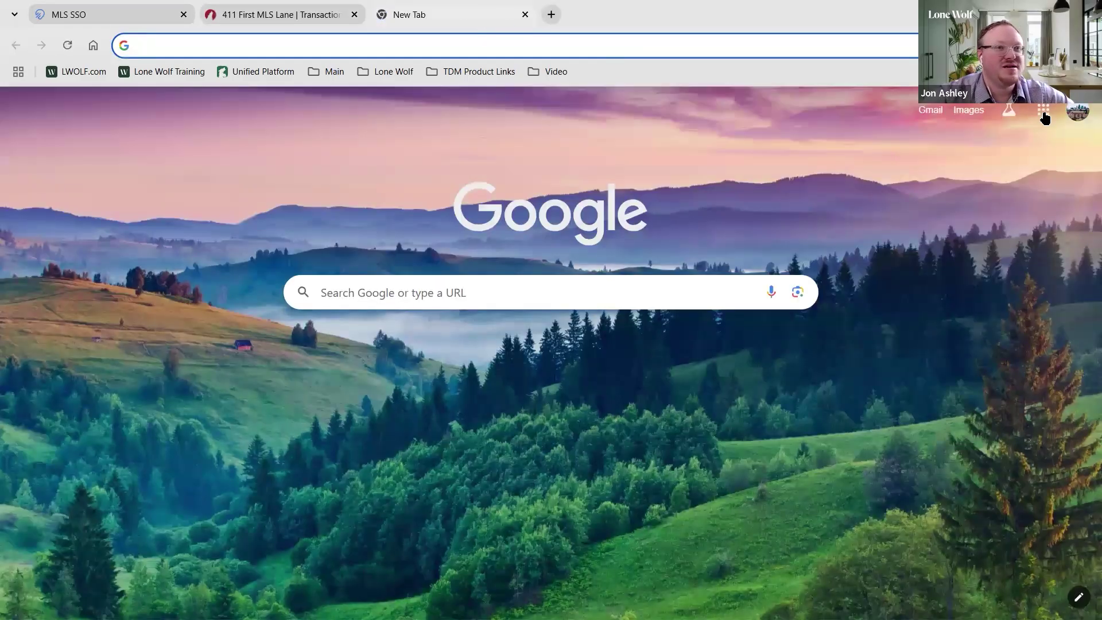
click(1044, 114)
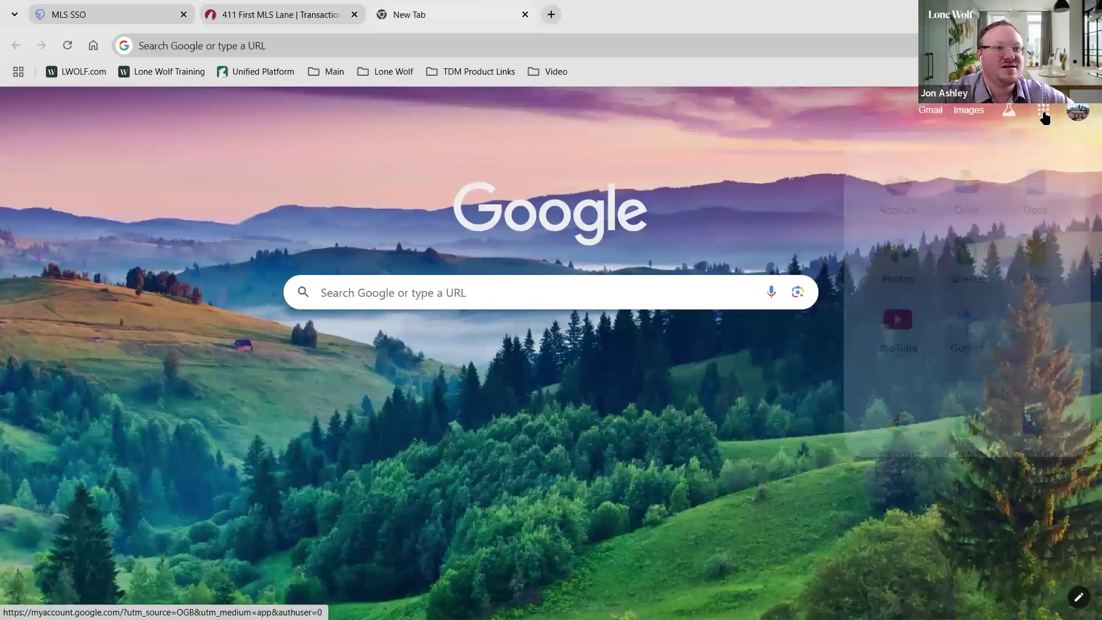
click(931, 111)
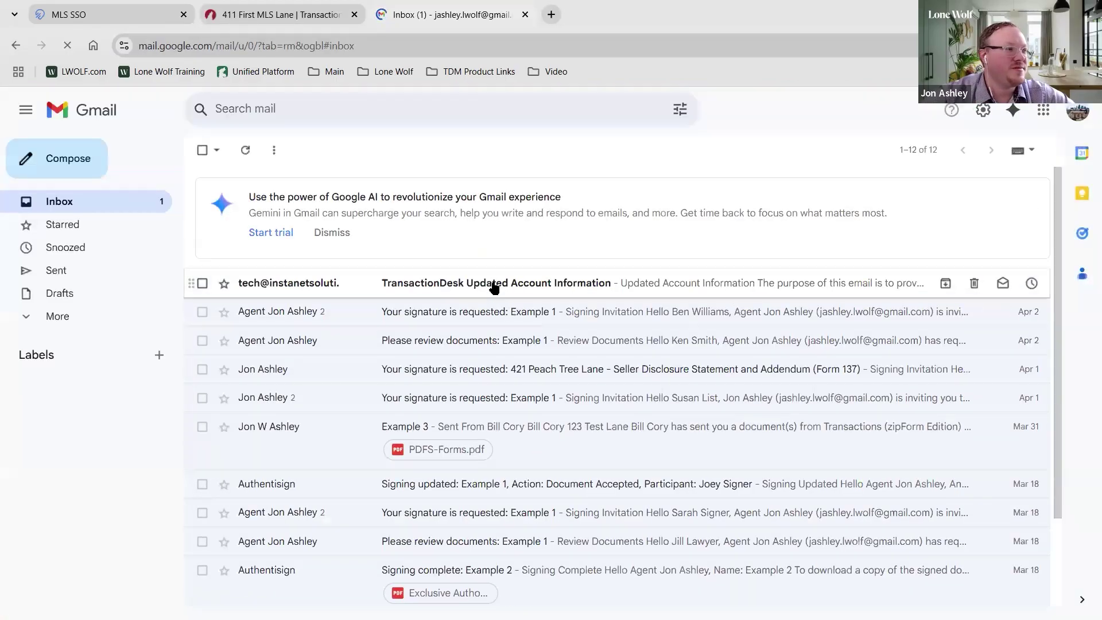
Open 'Your signature is requested: Example 1' and expand the earlier invitation to read both
click(464, 313)
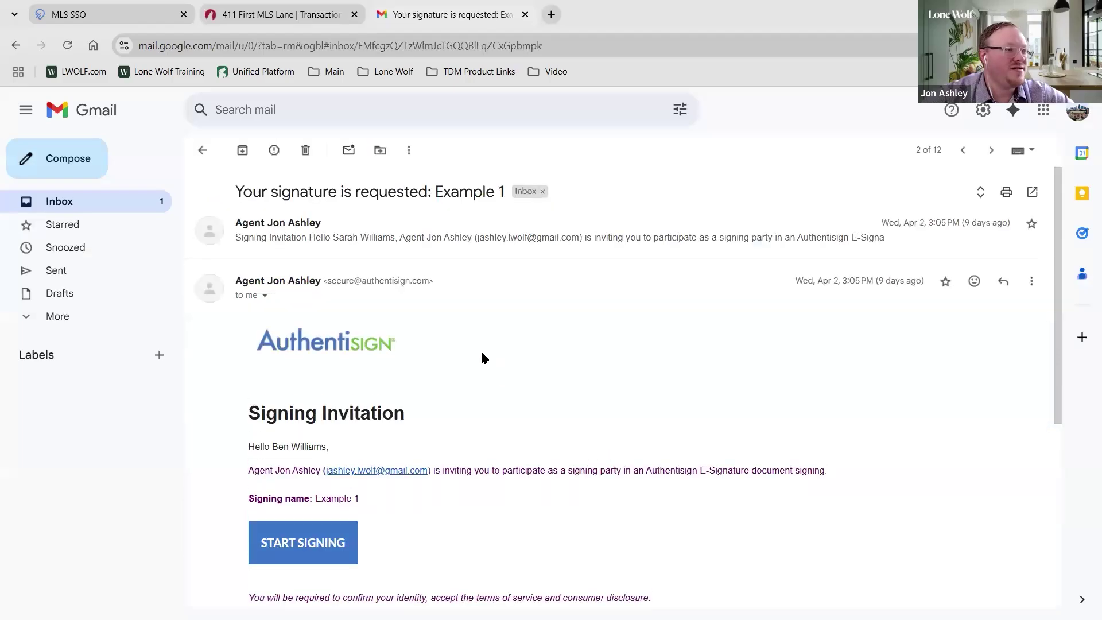
scroll(429, 372, down, 4)
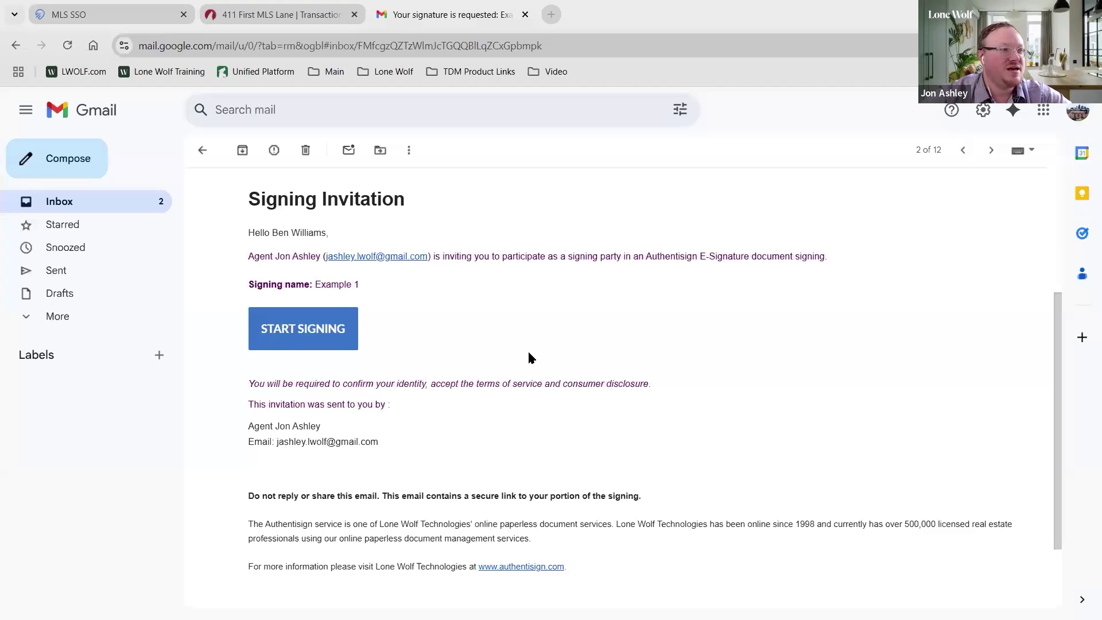
scroll(498, 290, up, 4)
click(468, 240)
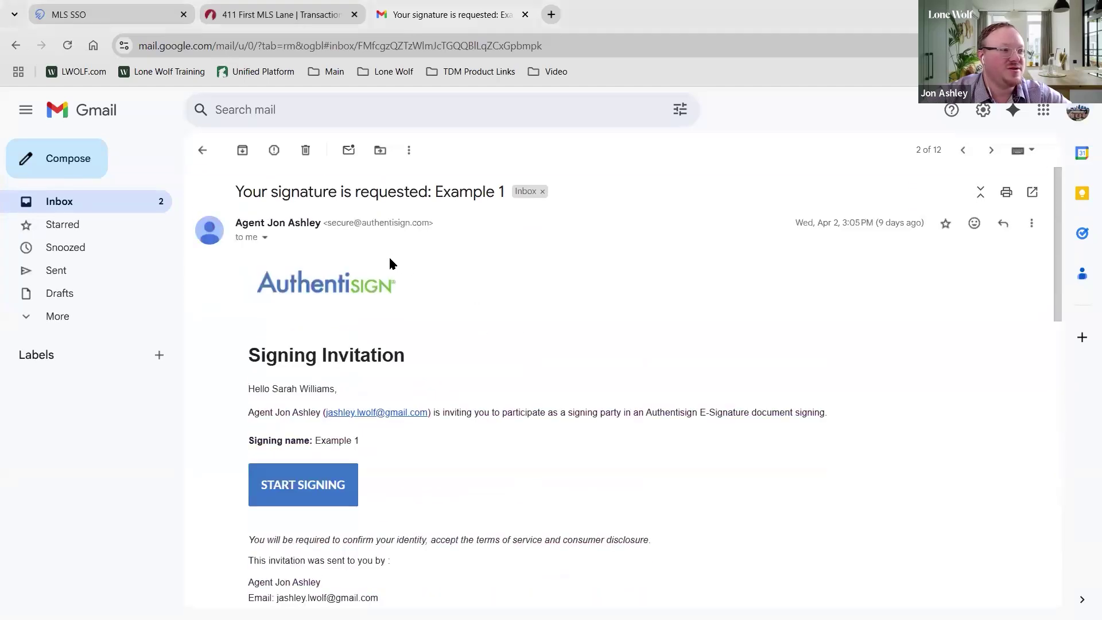
scroll(388, 257, down, 4)
scroll(388, 256, down, 5)
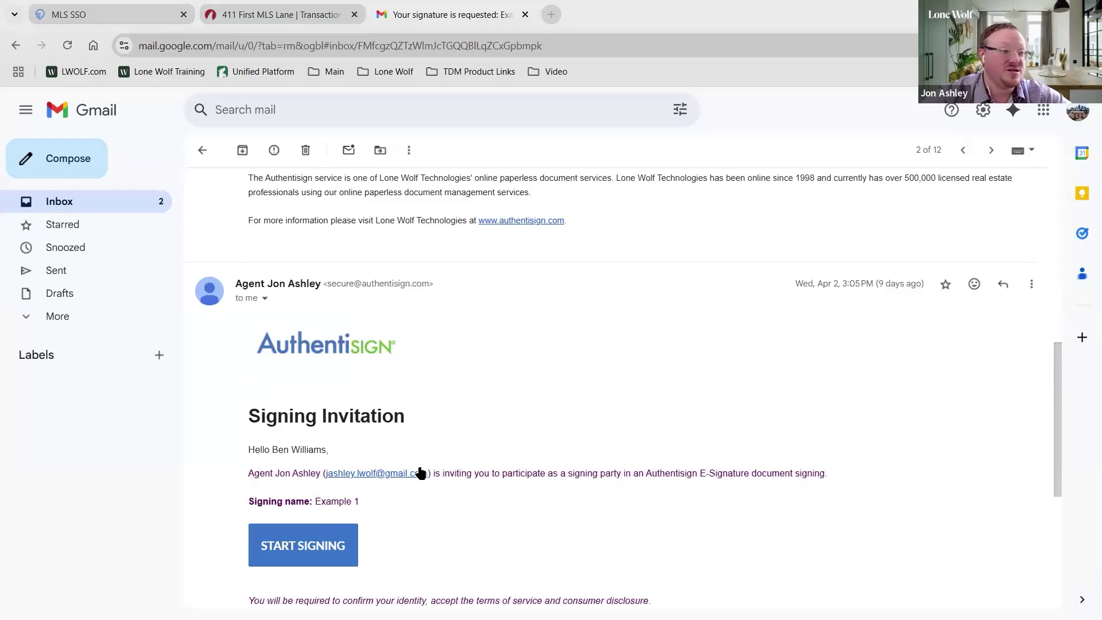
scroll(505, 385, up, 6)
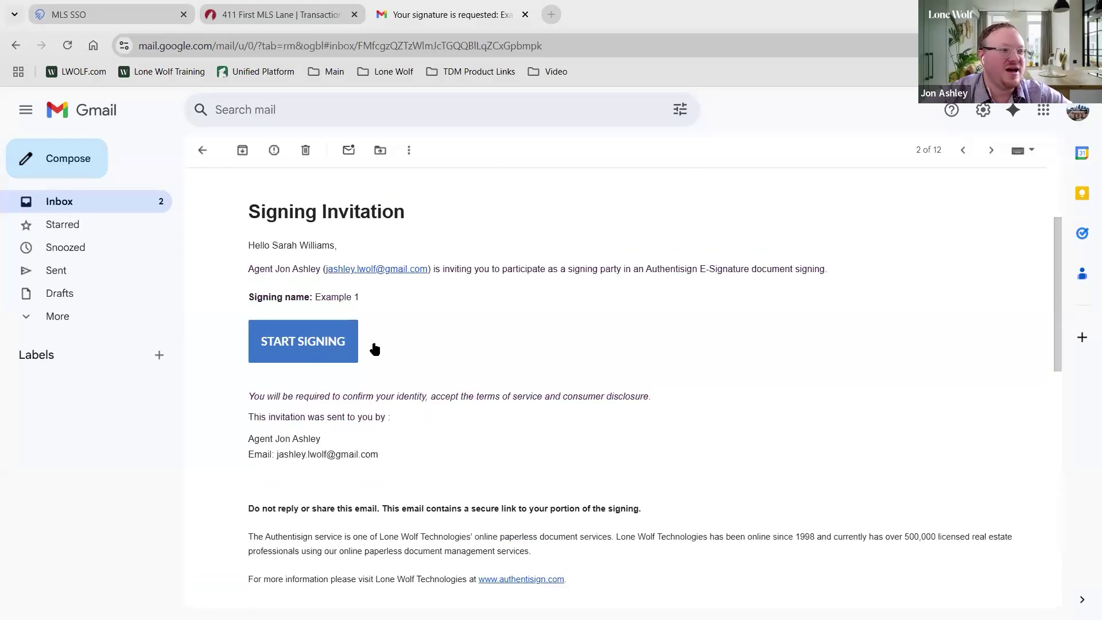
scroll(497, 398, down, 8)
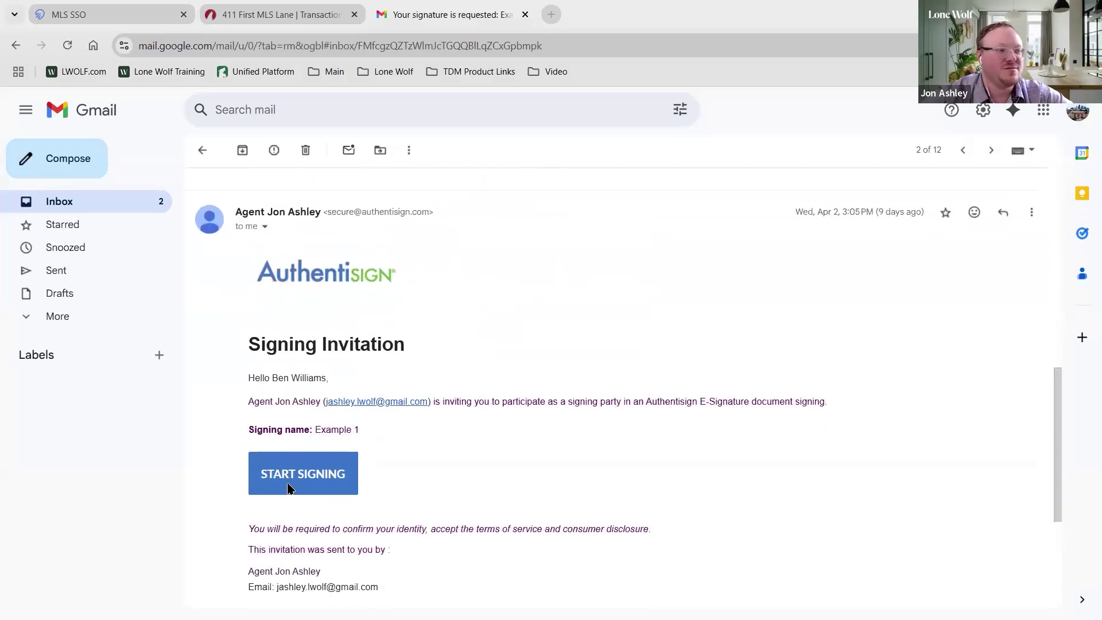
click(292, 480)
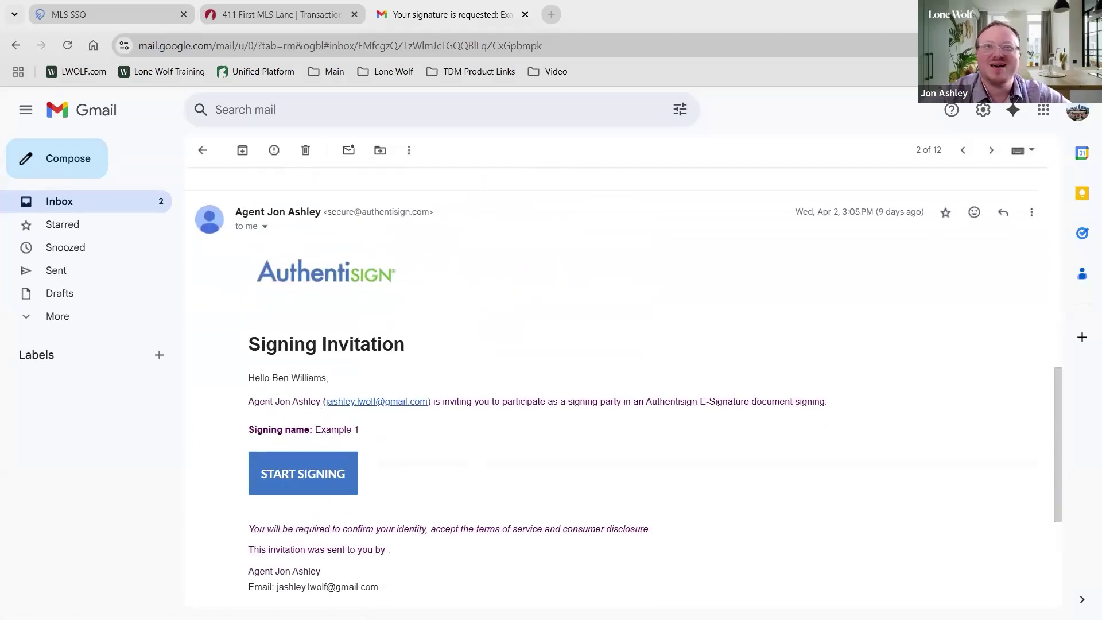
scroll(411, 367, up, 6)
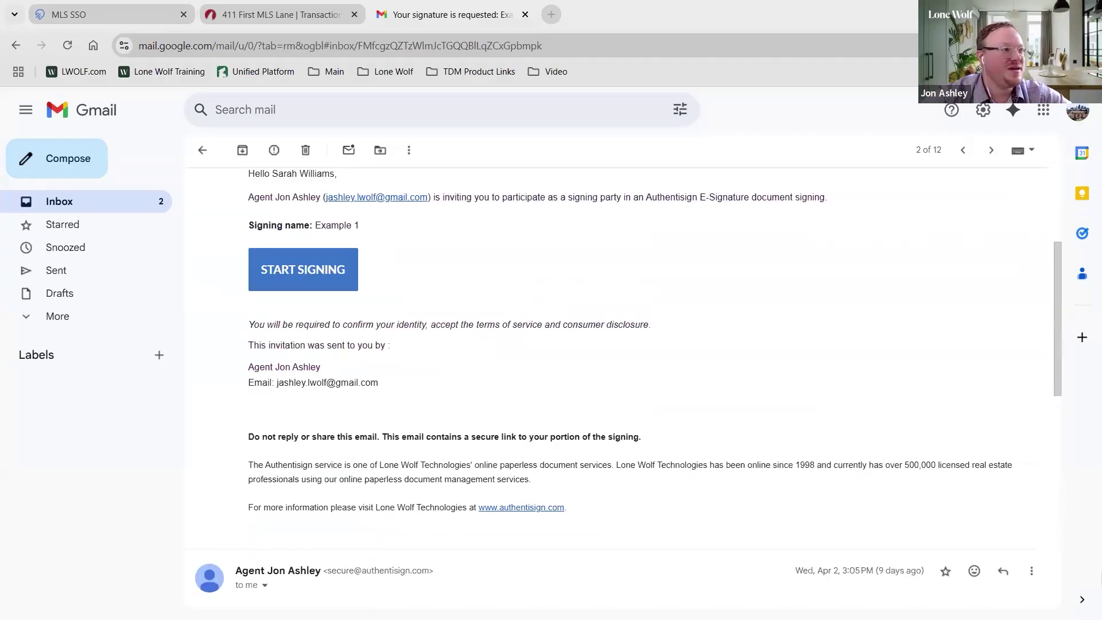
Return to the inbox and read the Signing updated: Example 1 email
click(204, 151)
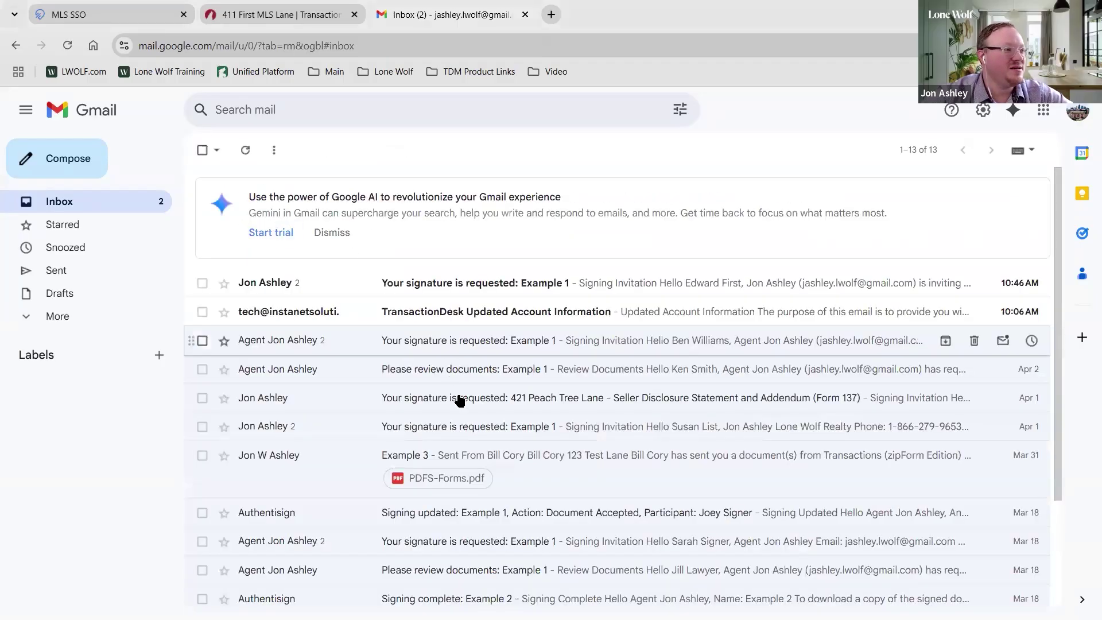
scroll(470, 425, down, 3)
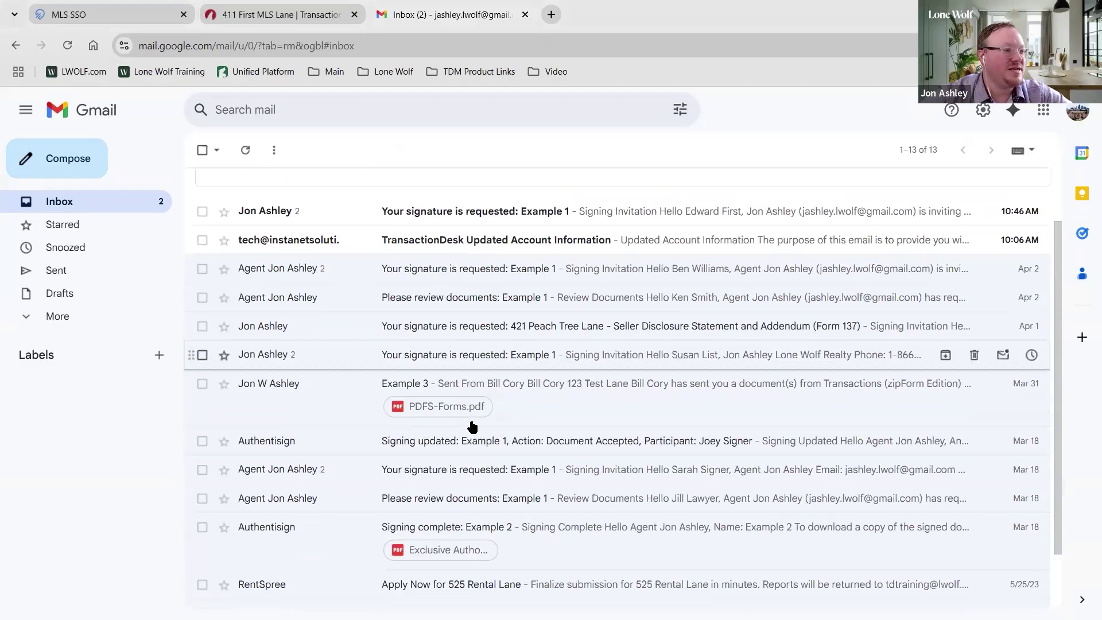
click(453, 374)
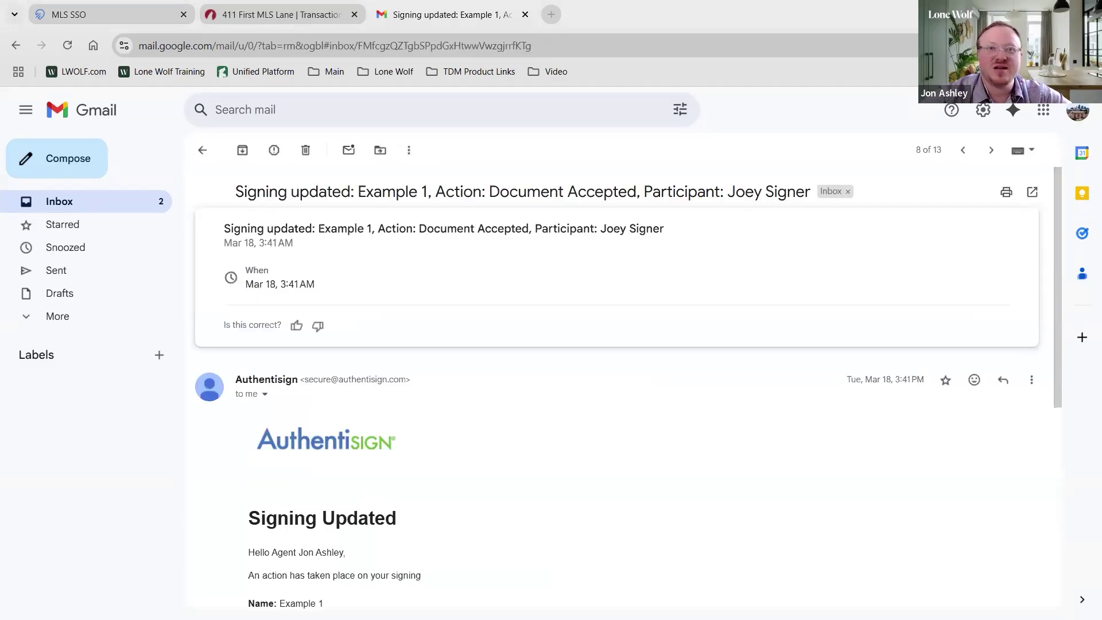
scroll(732, 402, down, 5)
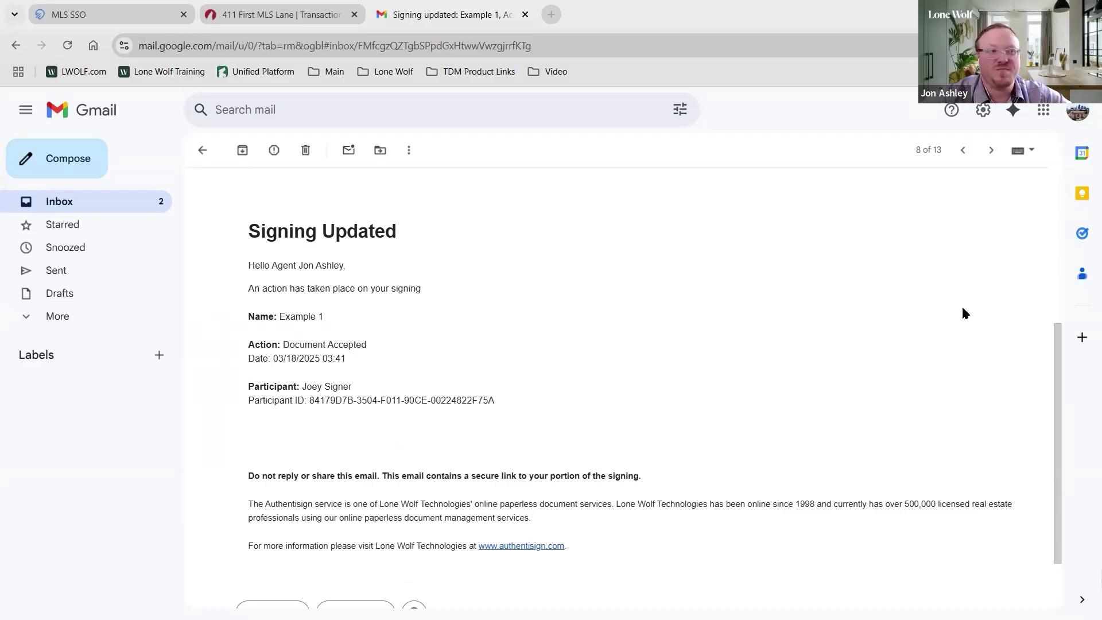
Review the Example 3 email, ending back on the Gmail inbox list
click(202, 150)
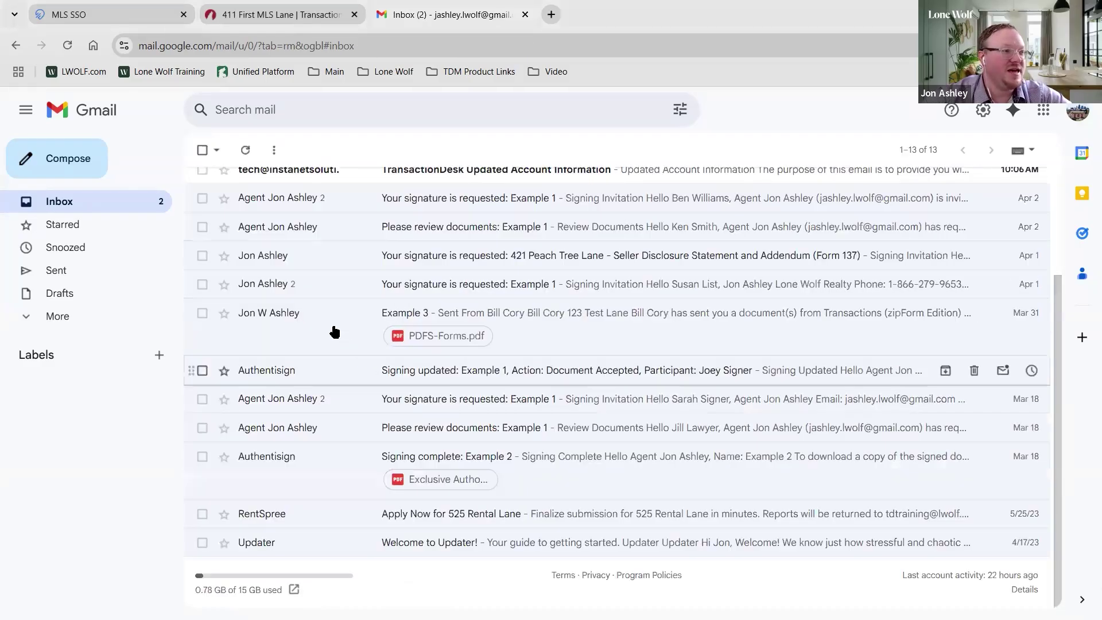
click(358, 343)
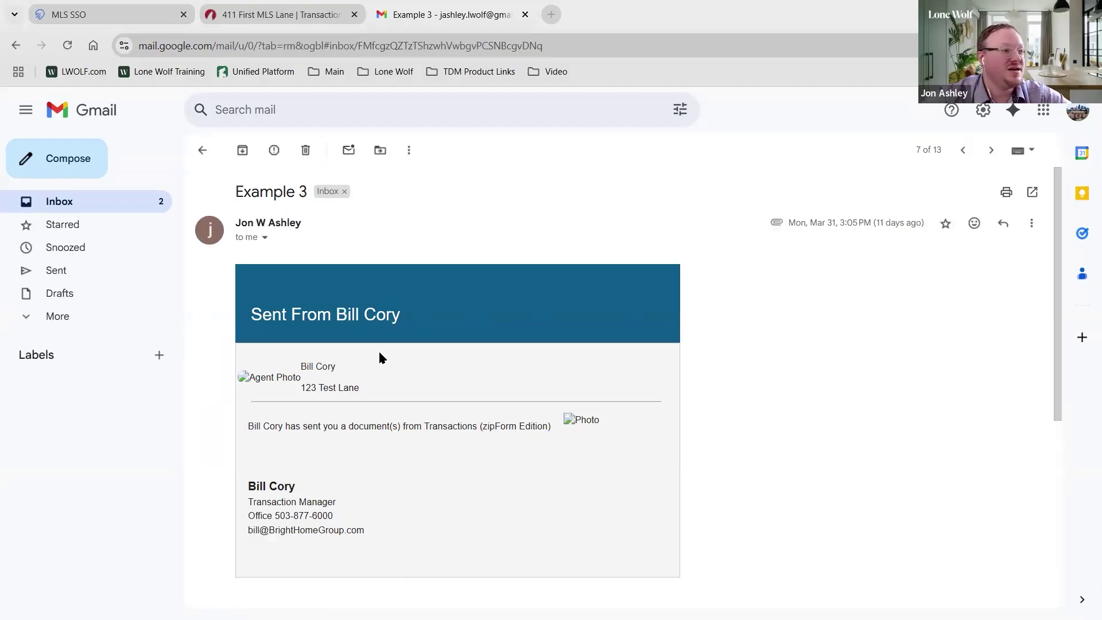
scroll(379, 357, down, 3)
scroll(379, 357, up, 3)
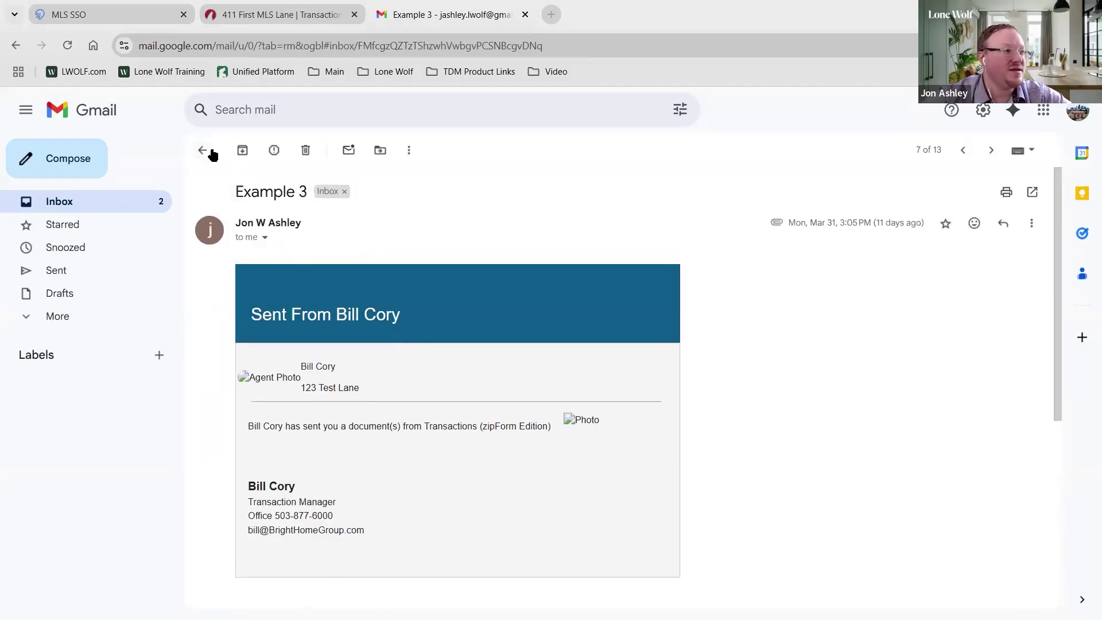
click(204, 151)
click(333, 322)
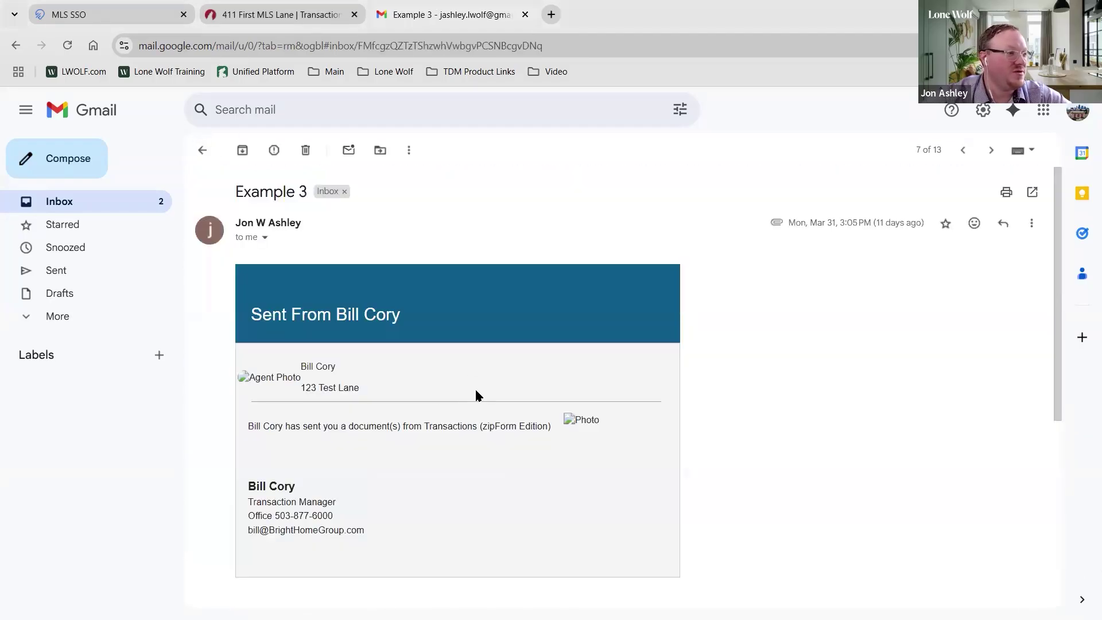
click(200, 149)
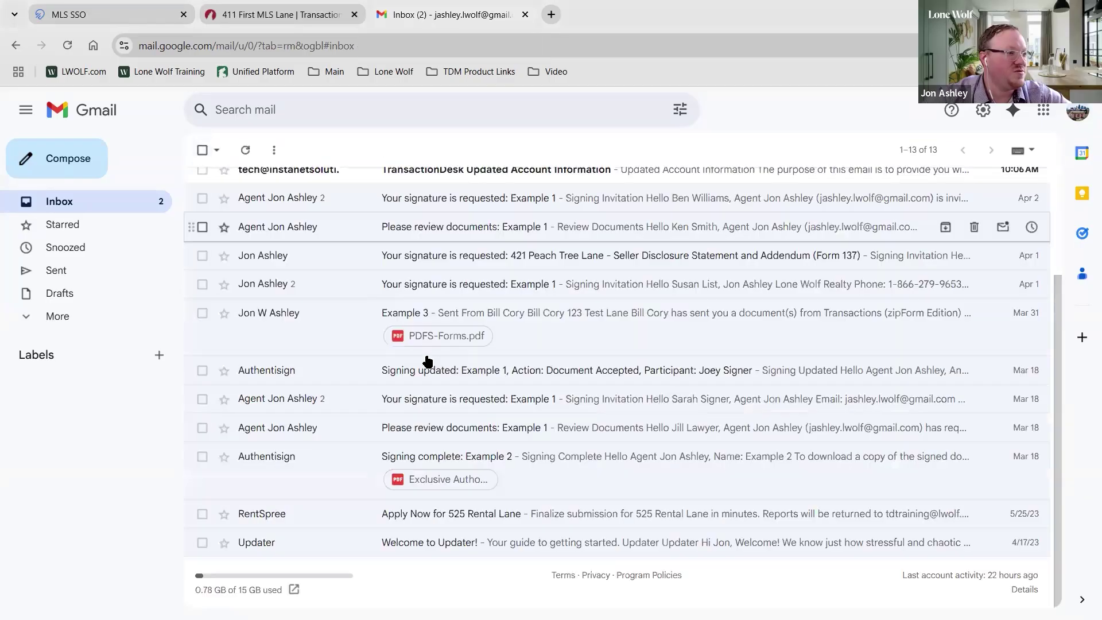
Open 'Signing complete: Example 2' and follow its first 'here' link to the signed documents
click(362, 482)
scroll(518, 346, down, 2)
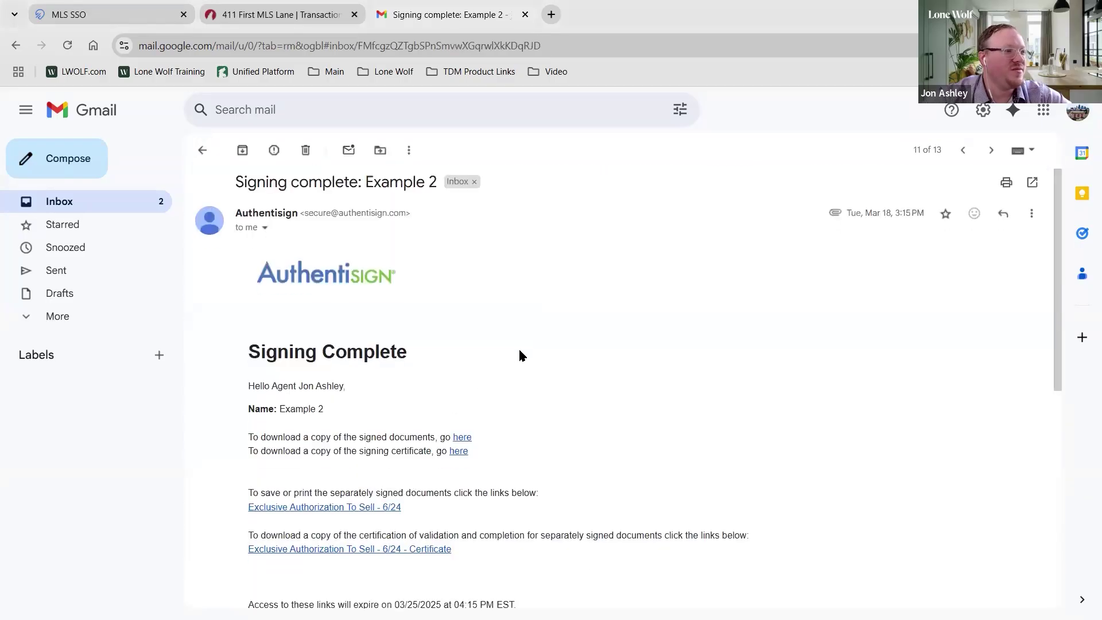
scroll(500, 362, up, 2)
scroll(508, 368, down, 2)
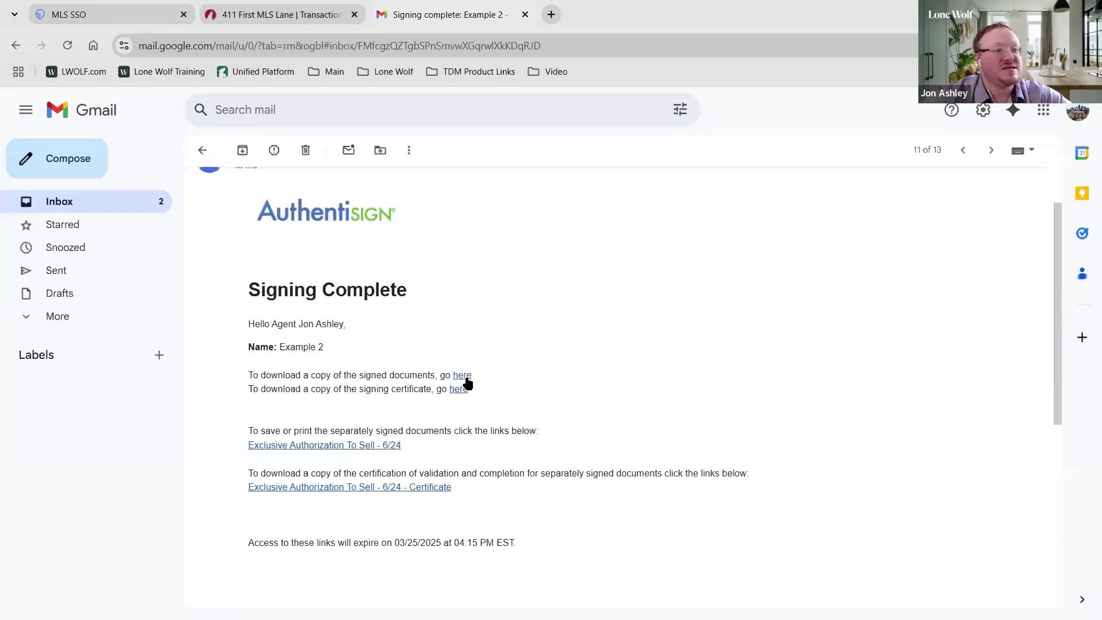
click(466, 378)
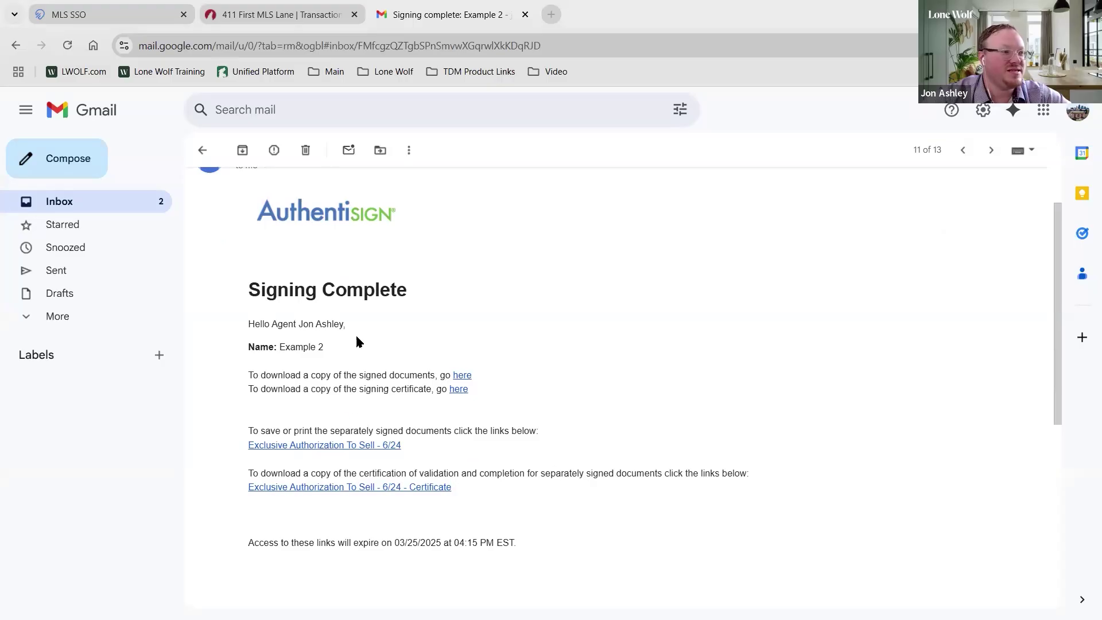
scroll(370, 386, up, 2)
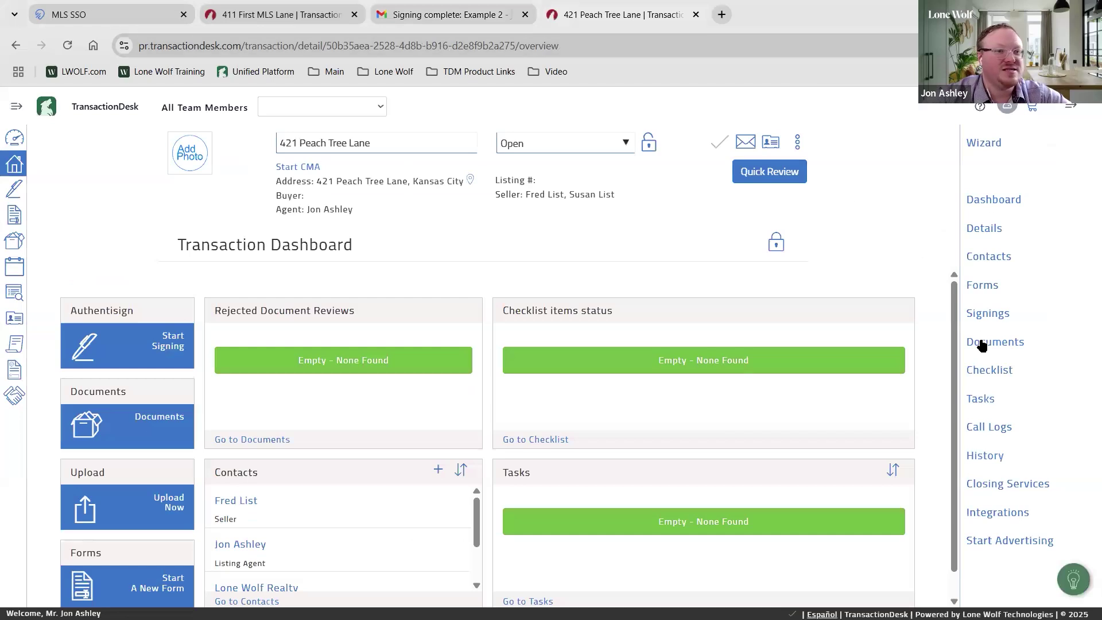
Open the Example 1 documents folder and check Exclusive Right to Represent.pdf's signature status
click(982, 343)
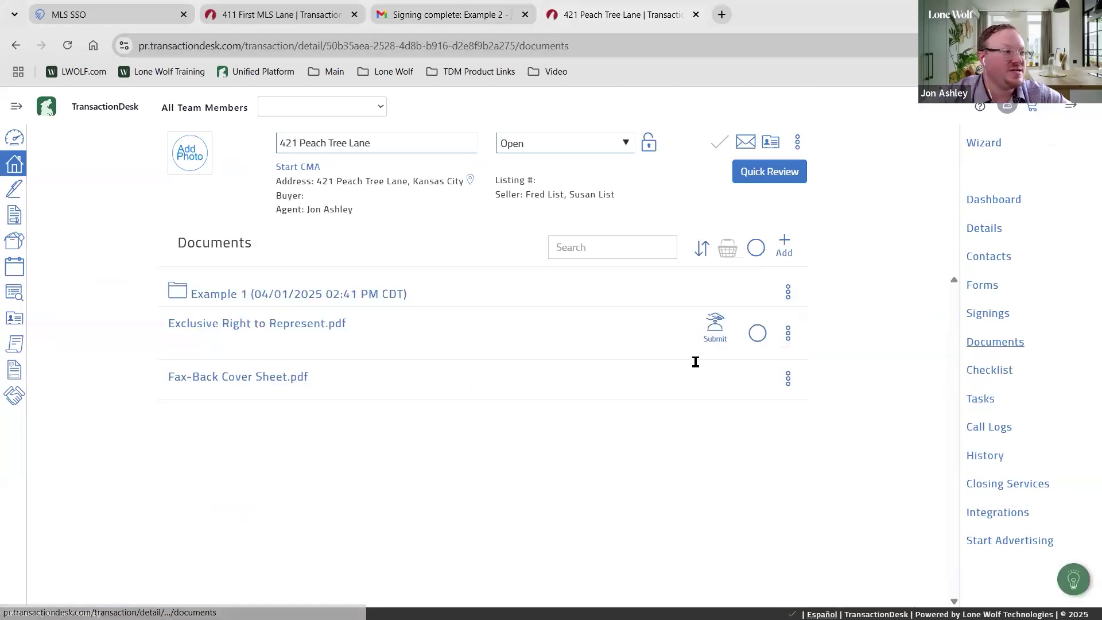
click(257, 296)
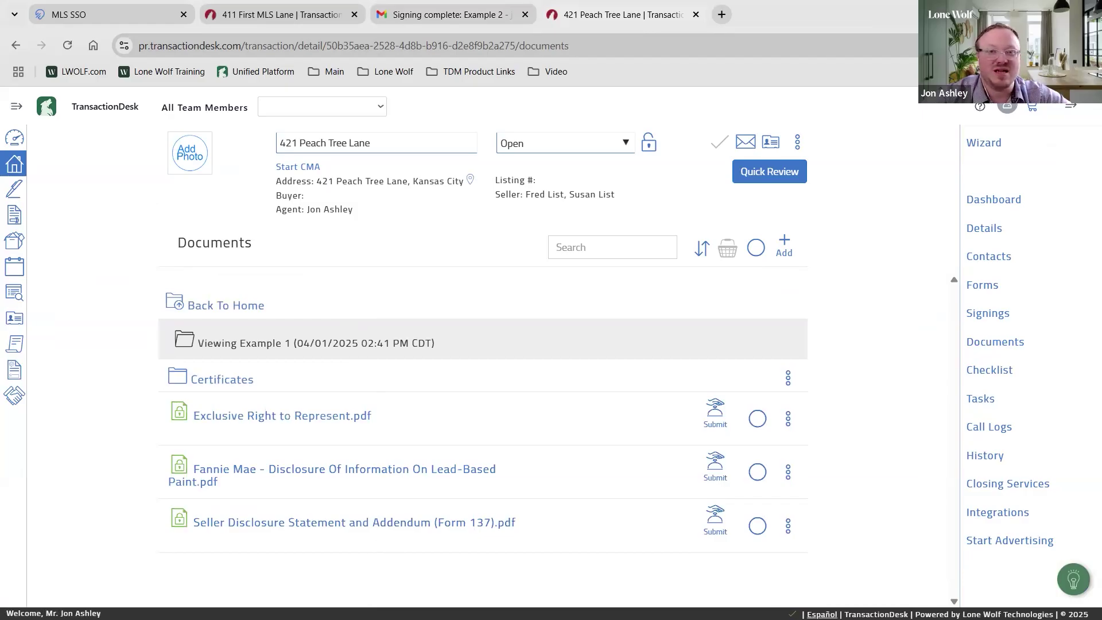
click(180, 414)
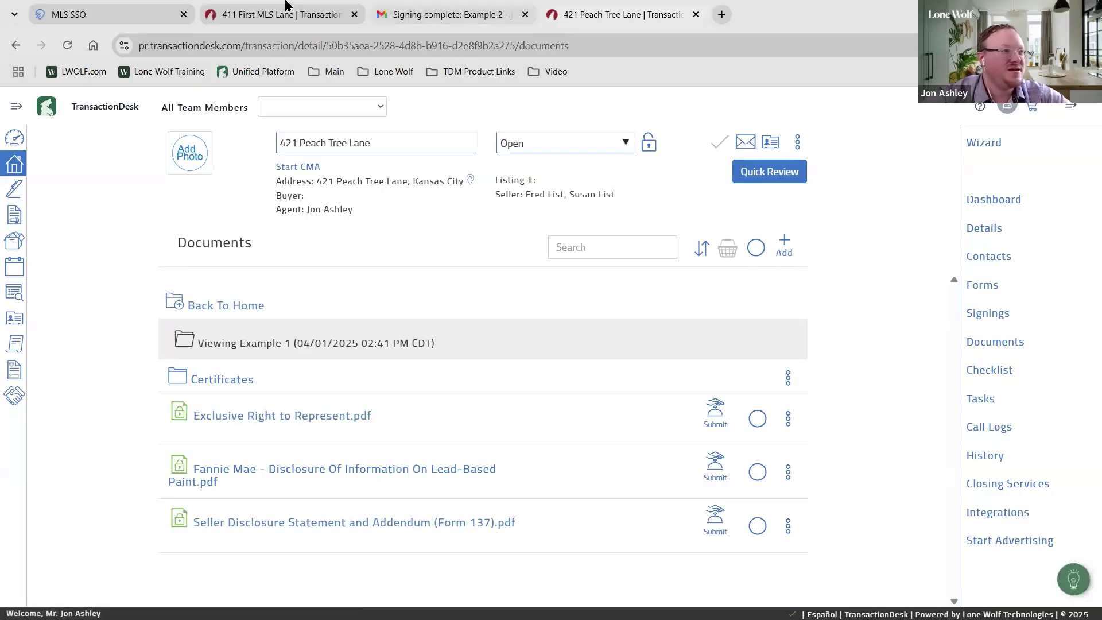
Close the 411 First MLS Lane tab and show the 421 Peach Tree Lane transaction's Forms
mouse_move(327, 15)
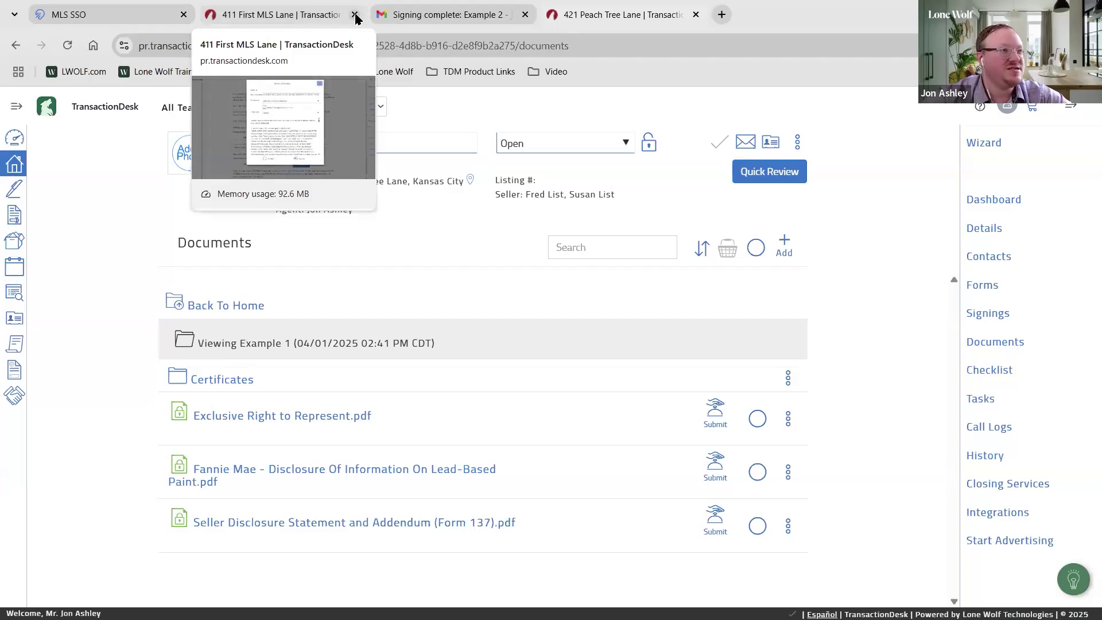
click(354, 14)
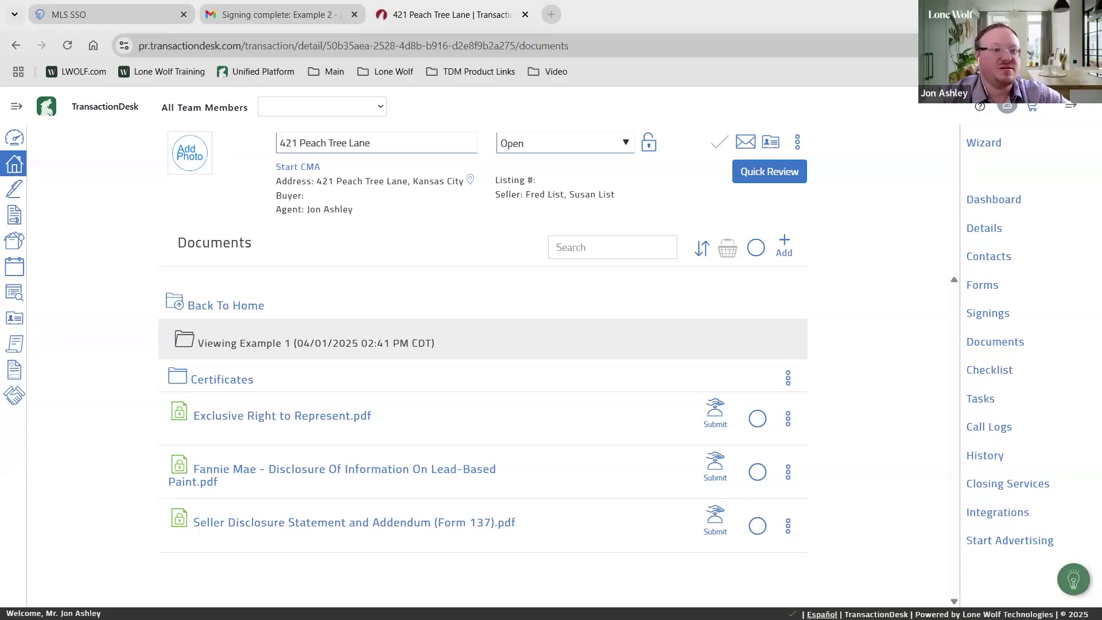
click(995, 287)
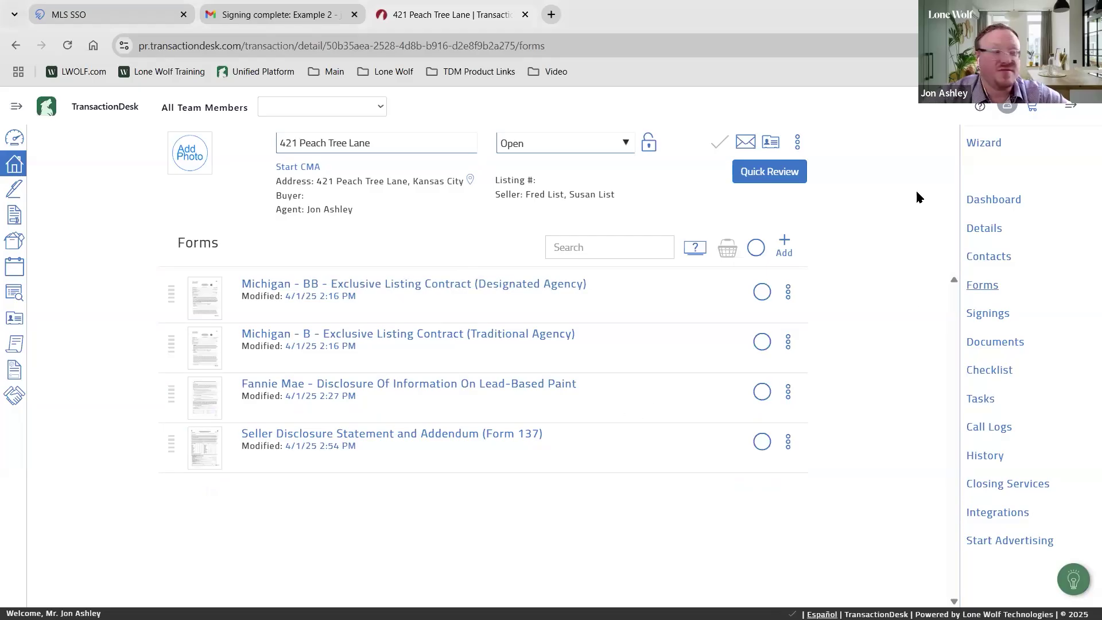
Review the forms in the JA - Res Buy Side transaction template, then return to Templates
click(14, 371)
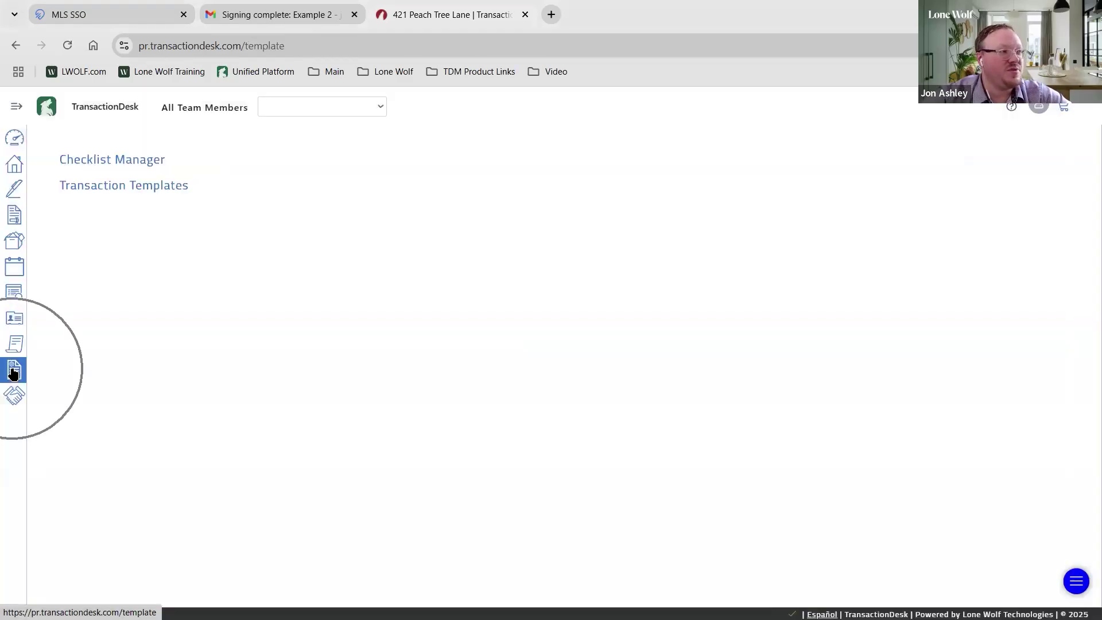
click(135, 184)
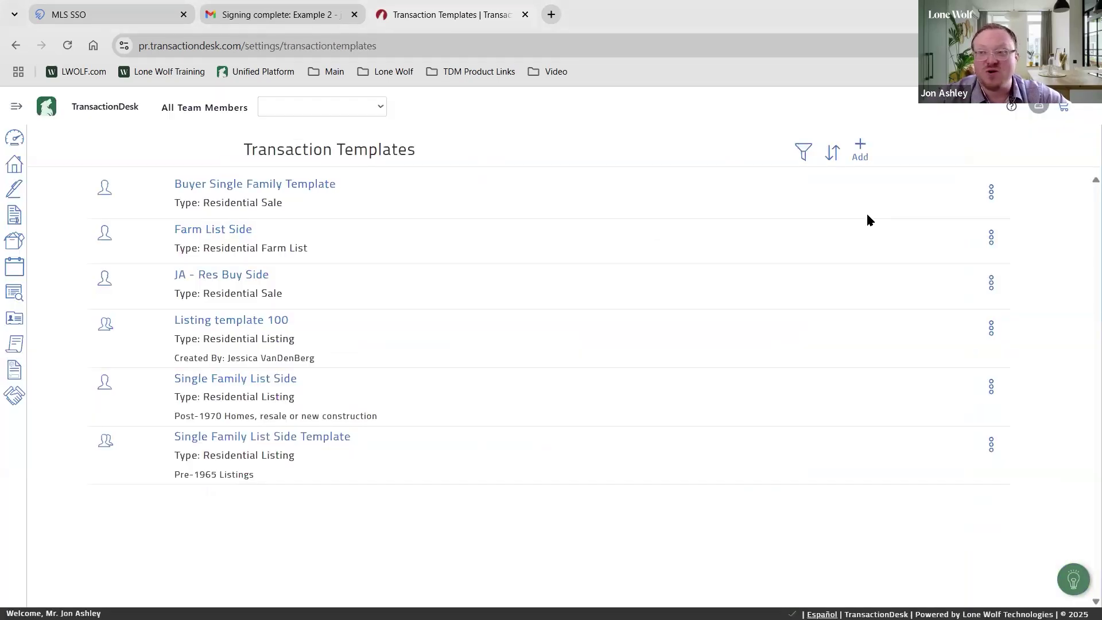
click(861, 154)
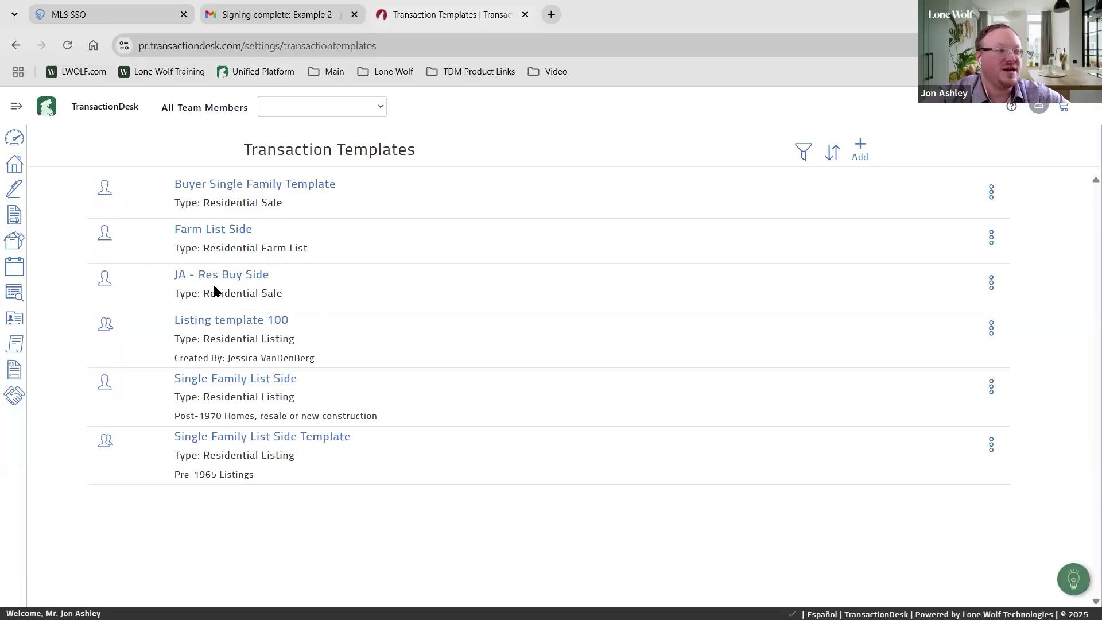
click(229, 274)
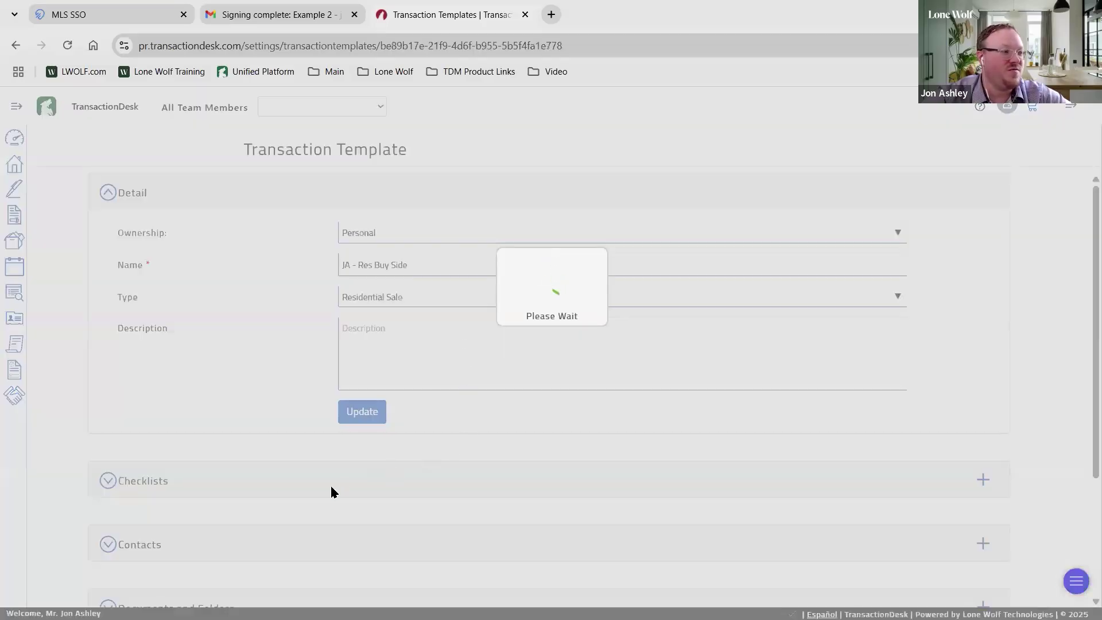
scroll(297, 445, down, 1)
scroll(297, 445, down, 1)
click(251, 522)
scroll(337, 398, down, 1)
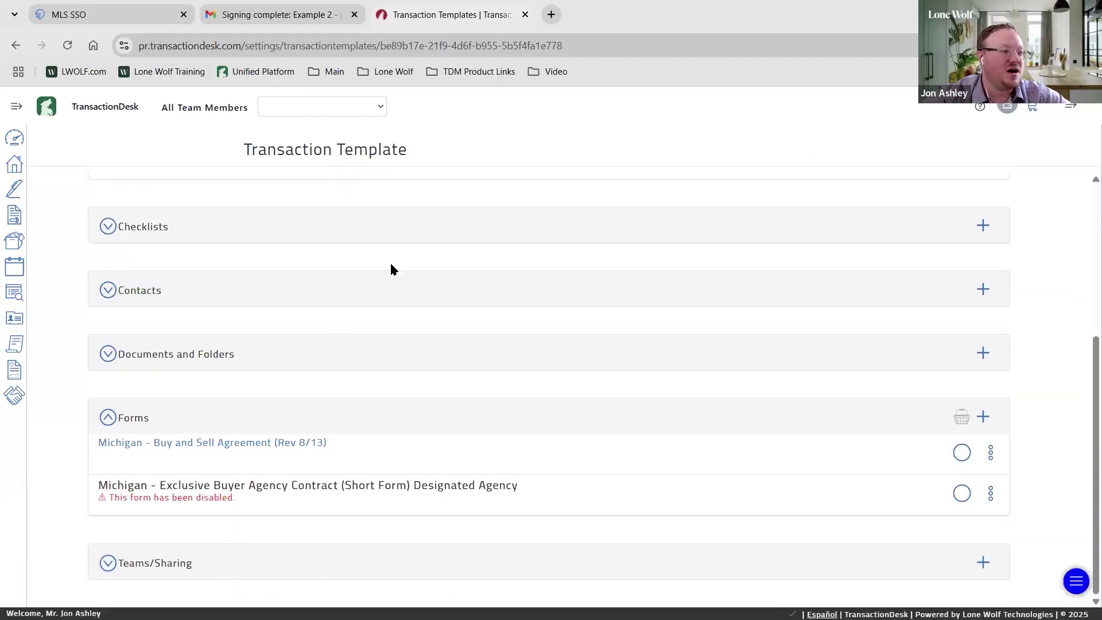
scroll(393, 269, up, 4)
click(14, 371)
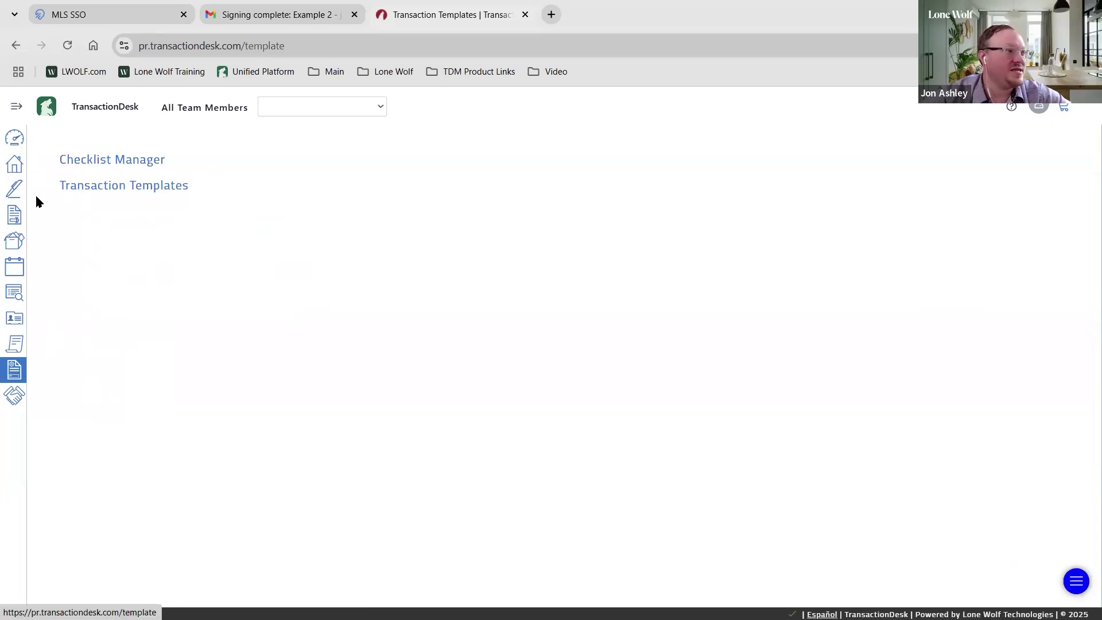
Go from Signings to 421 Peach Tree Lane's Example 1 folder and open Exclusive Right to Represent
click(15, 208)
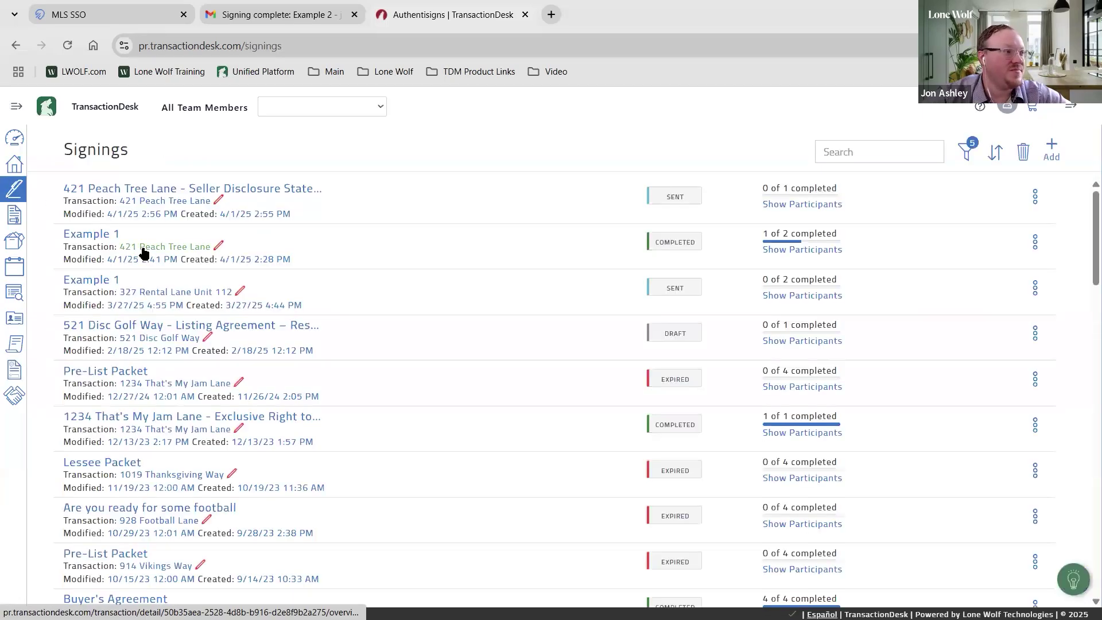
click(140, 248)
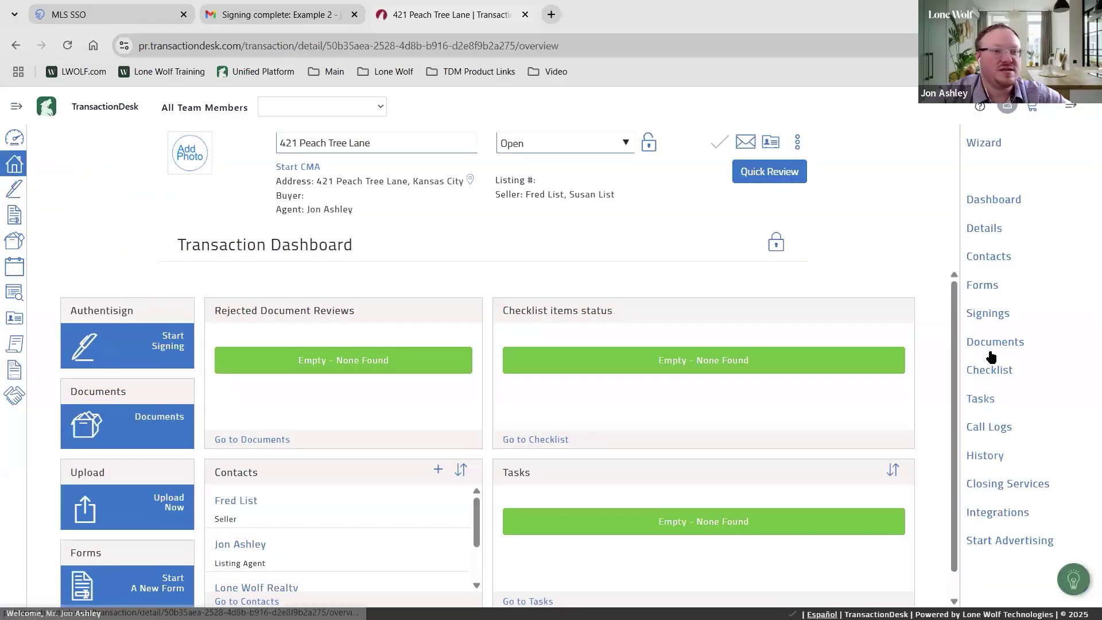
click(315, 310)
click(316, 306)
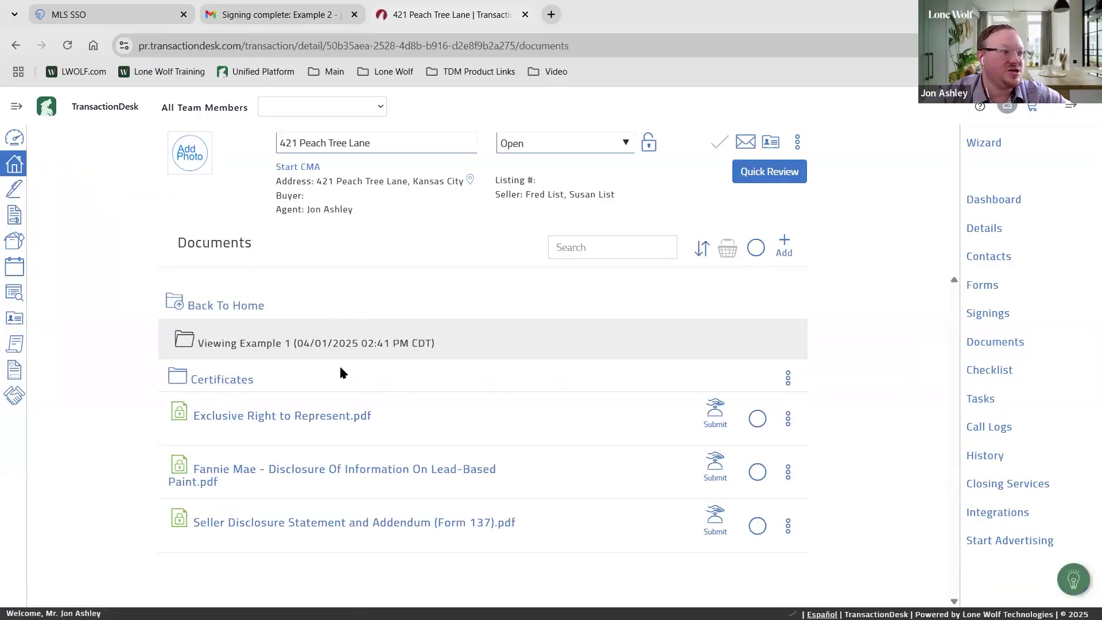
click(268, 415)
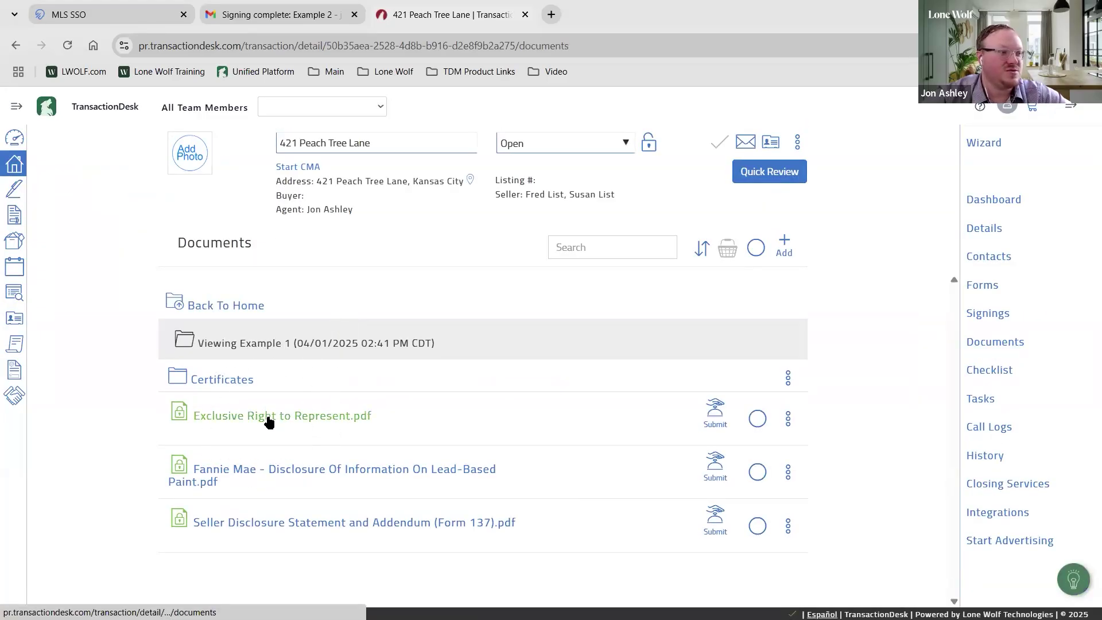
click(267, 417)
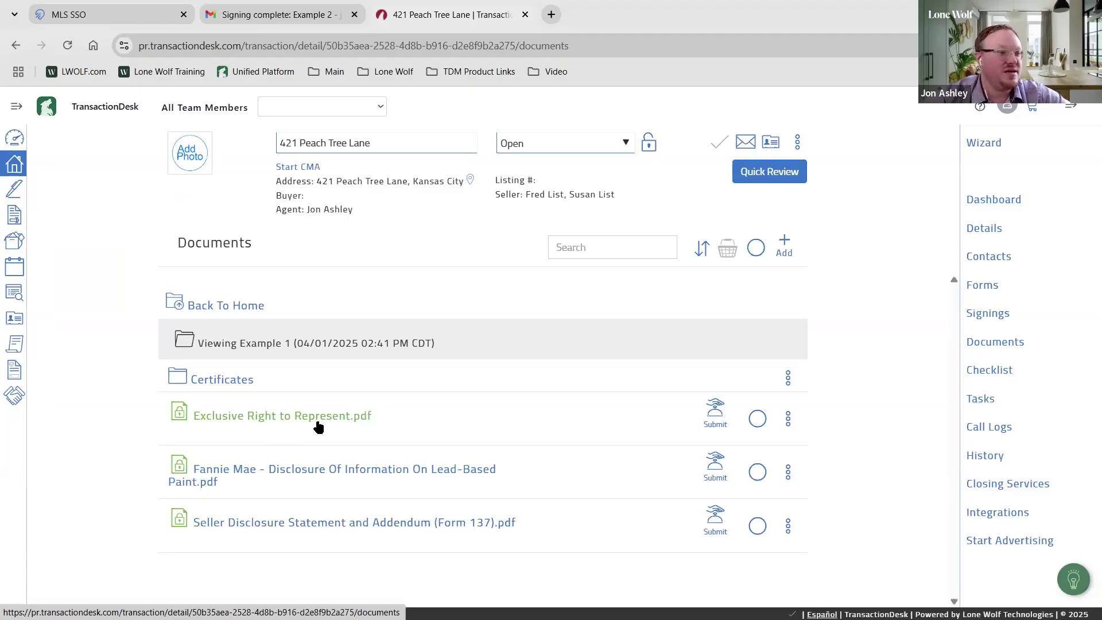
Browse the action menu of Exclusive Right to Represent.pdf, then dismiss it unchanged
click(789, 419)
scroll(885, 437, down, 1)
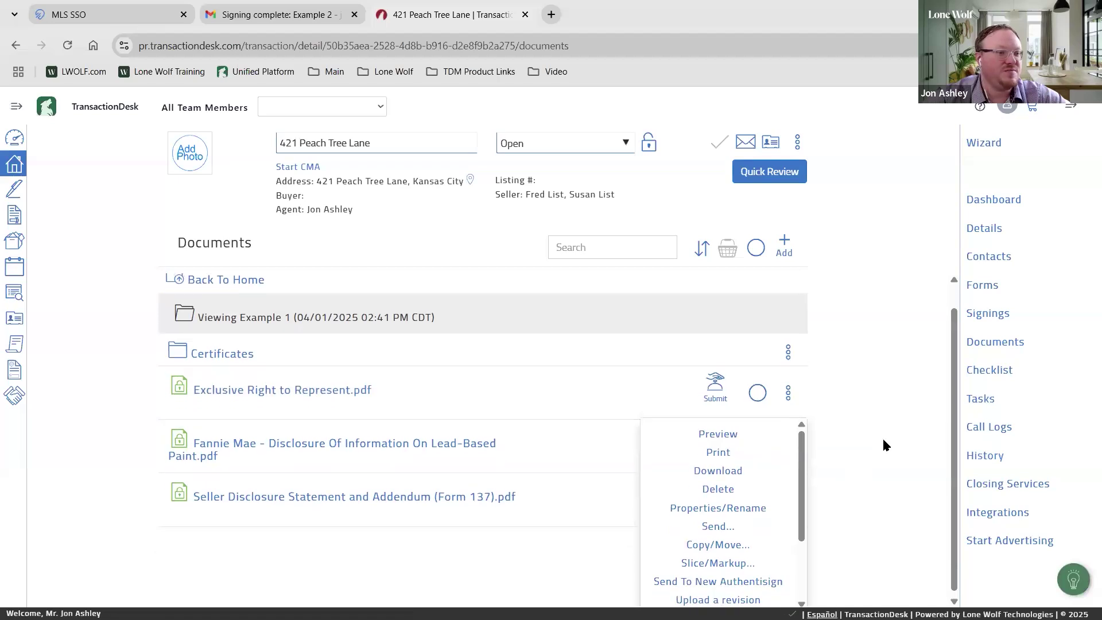
scroll(734, 488, down, 2)
click(721, 508)
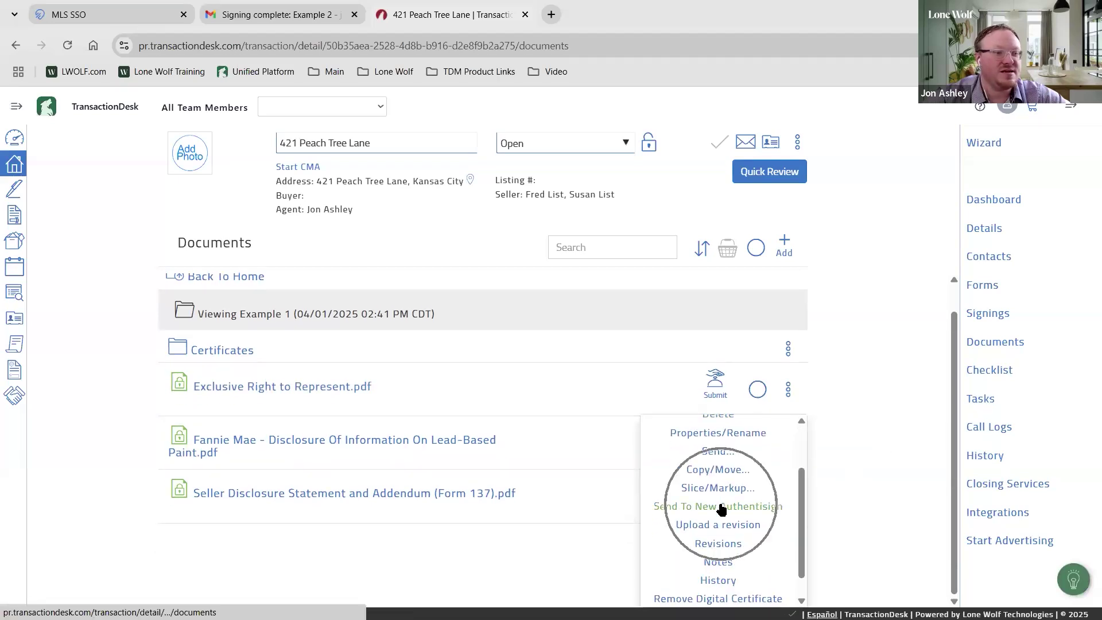
click(721, 508)
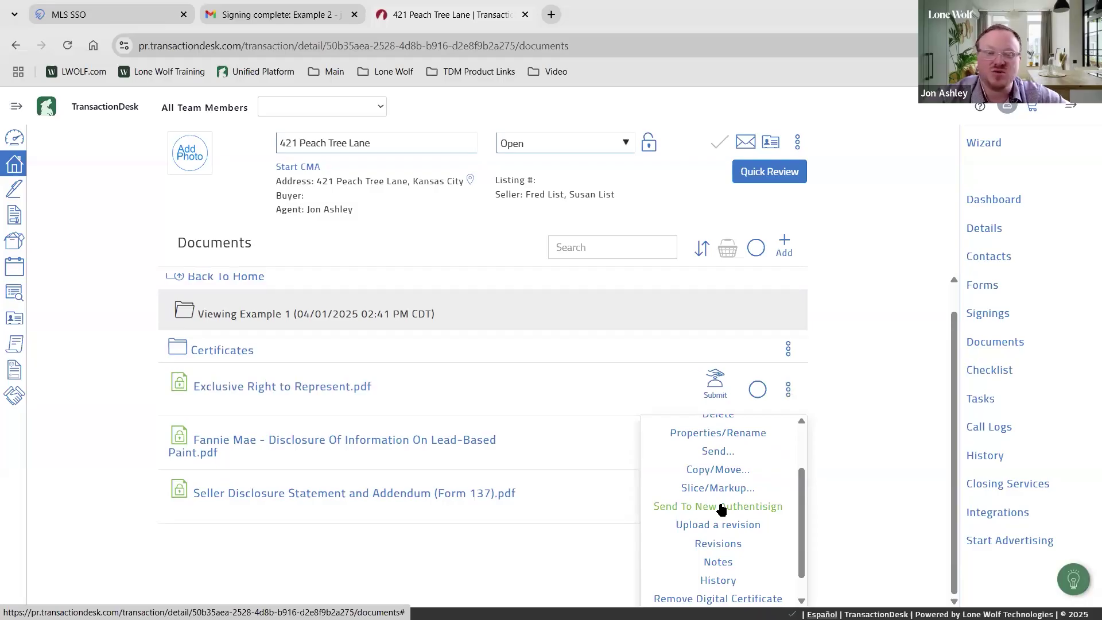
click(731, 510)
click(852, 373)
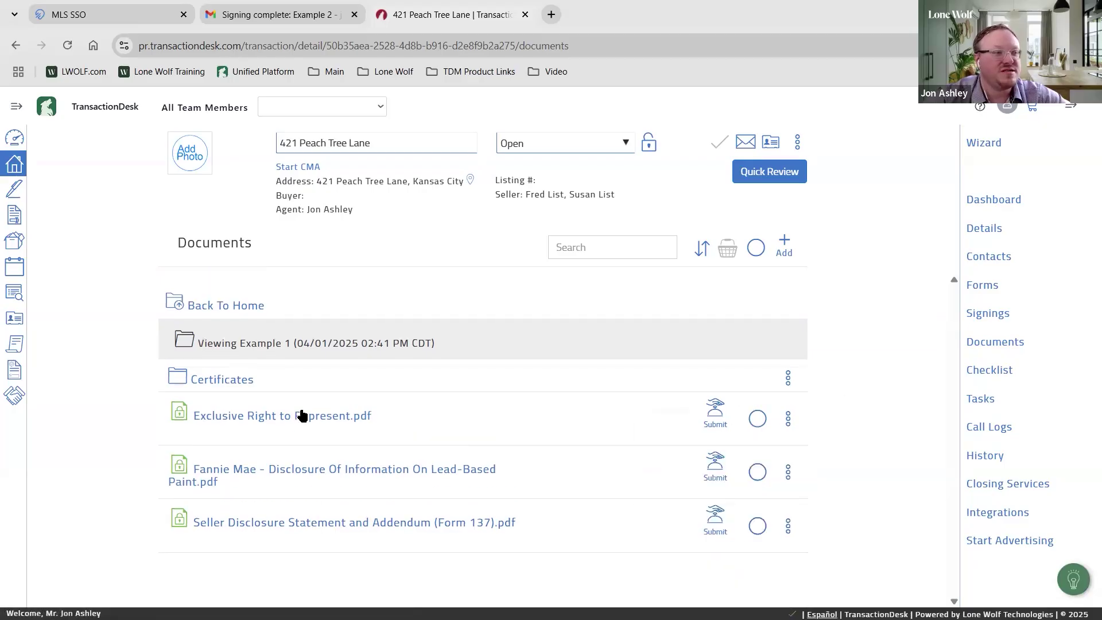
Recheck the document's Send To New Authentisign action, close the menu, and switch to MLS SSO
click(791, 422)
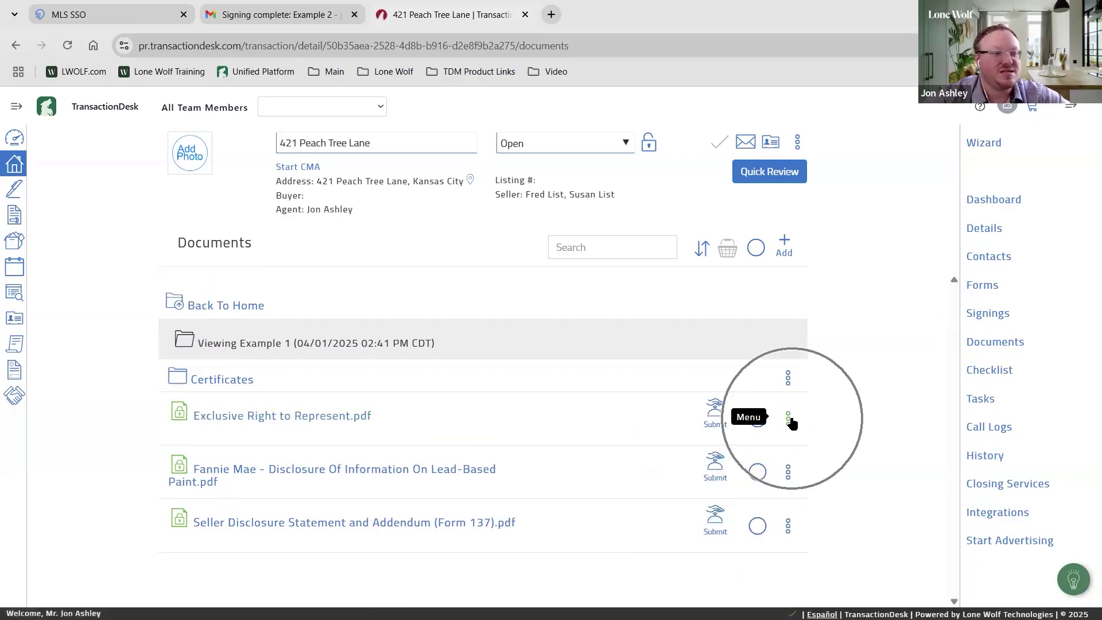
click(741, 540)
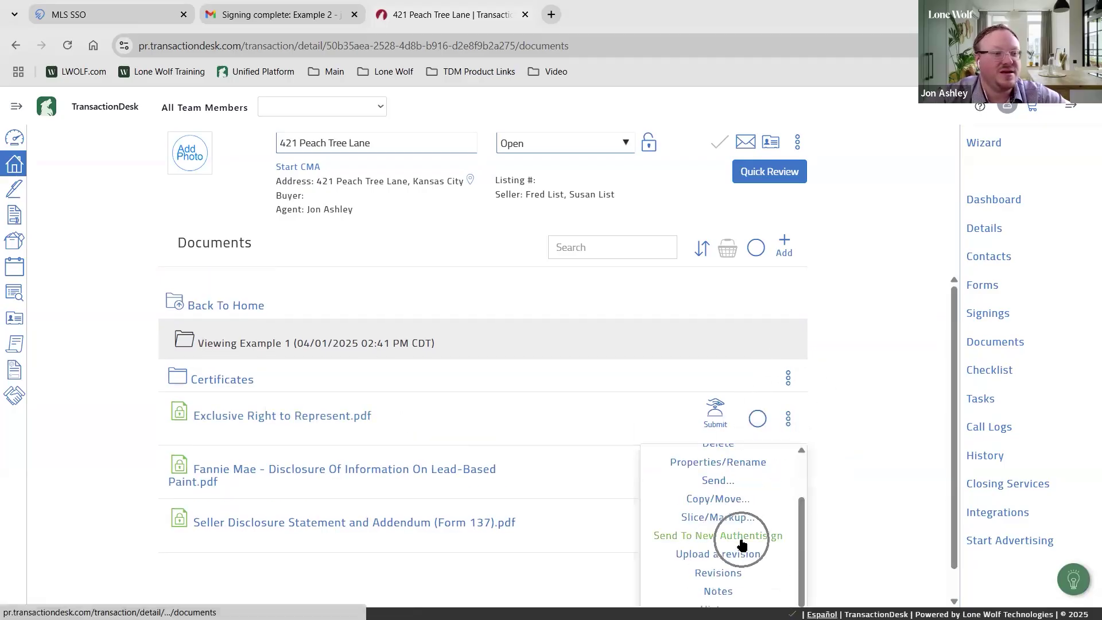
click(873, 445)
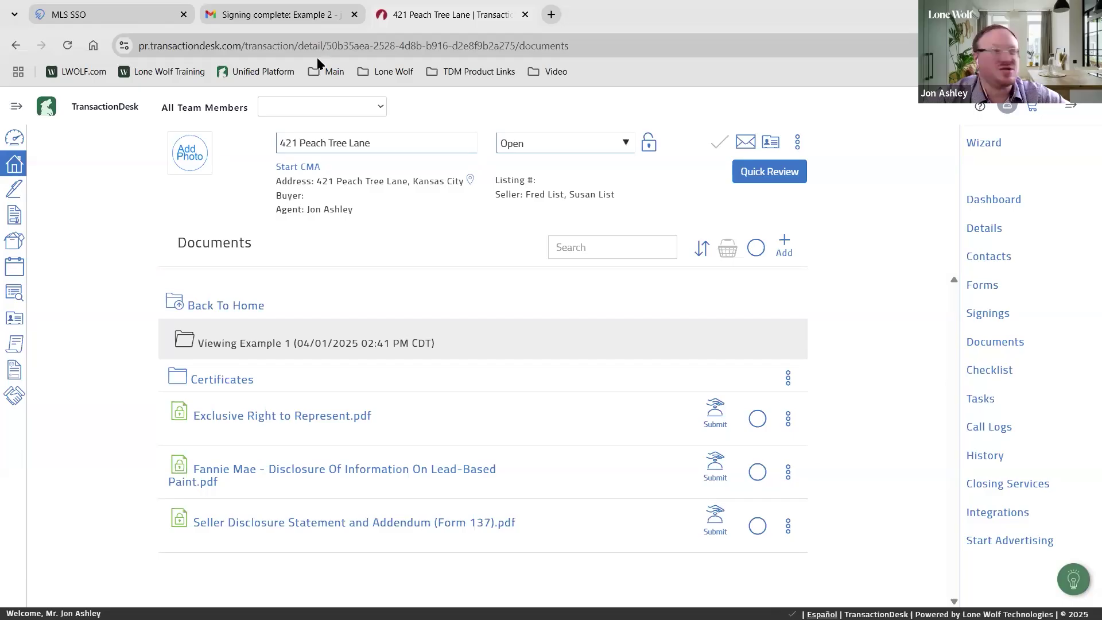
click(101, 19)
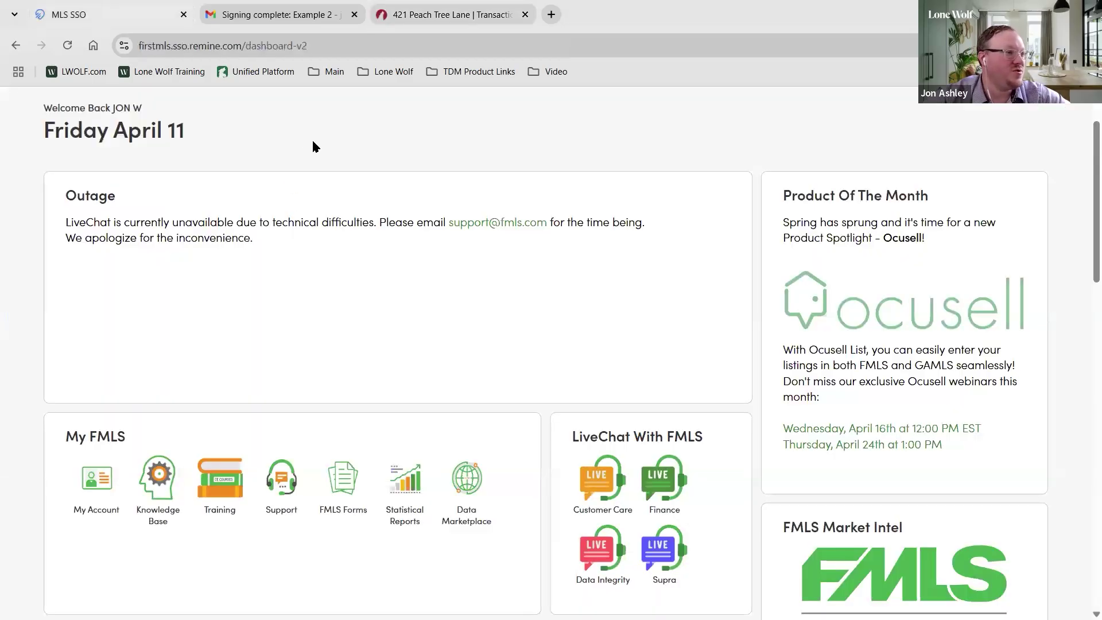
Launch TransactionDesk from the Transaction Desk tile in the FMLS Product Directory
scroll(257, 216, up, 1)
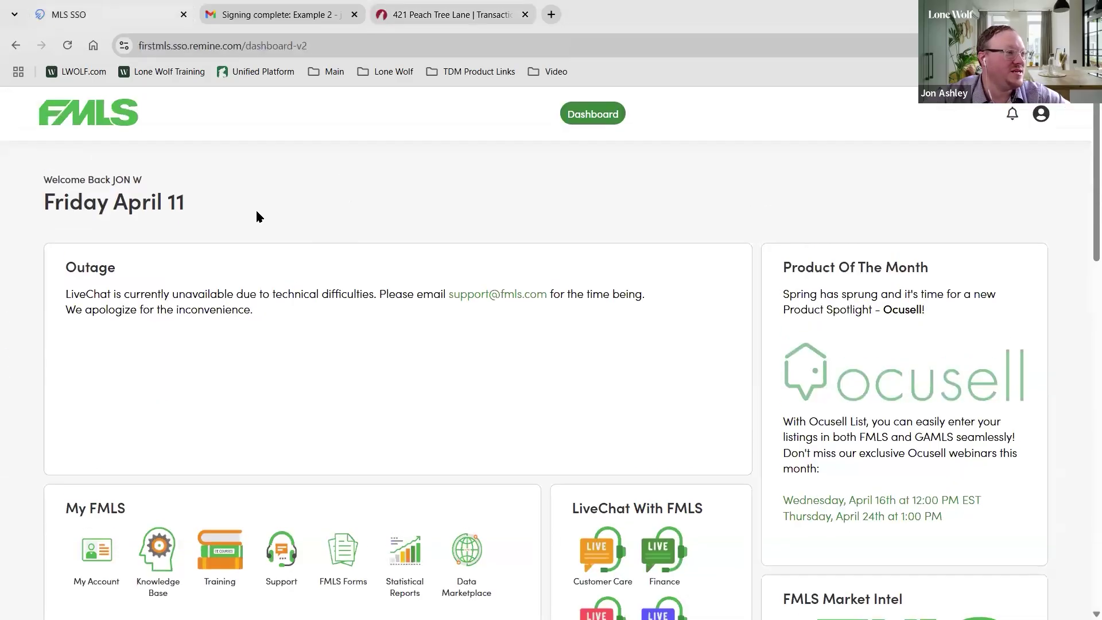
click(581, 114)
scroll(552, 180, down, 8)
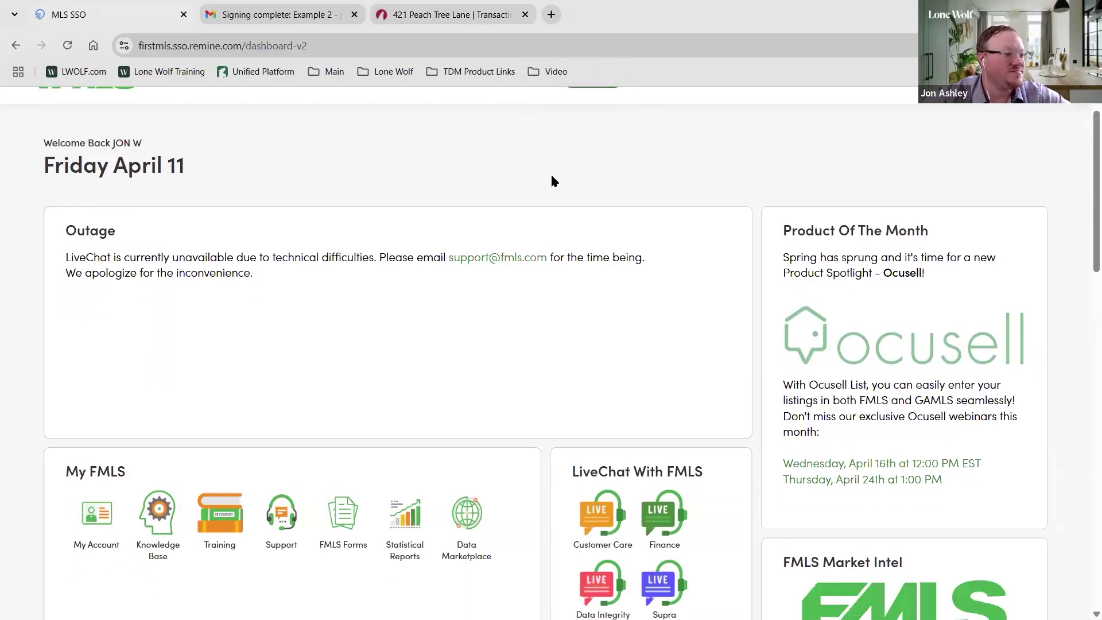
scroll(526, 278, up, 1)
click(576, 265)
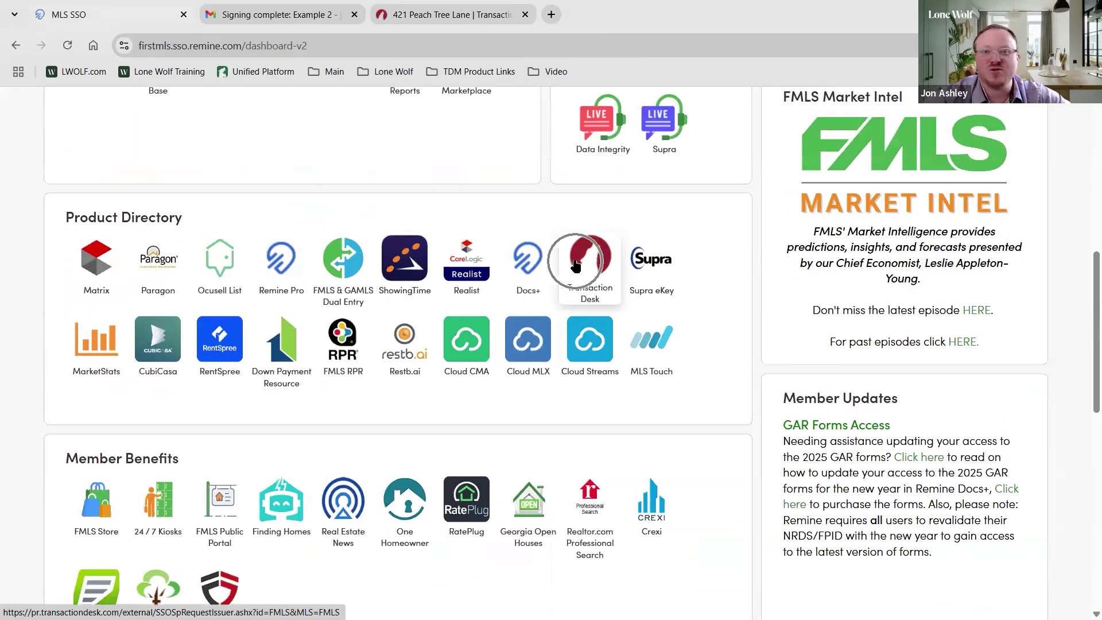
click(576, 265)
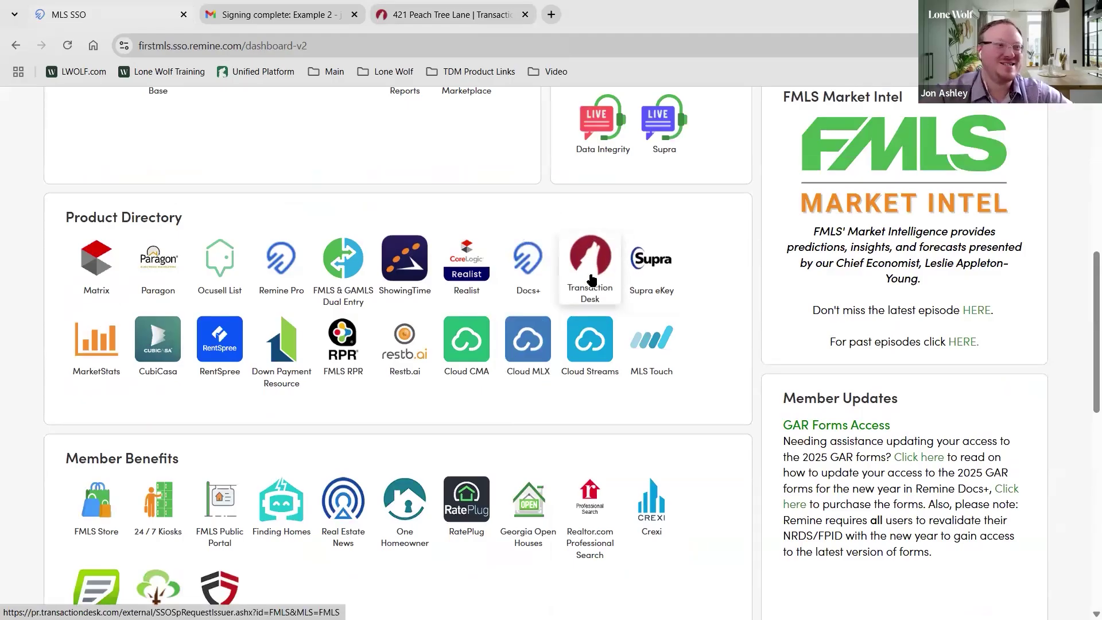
click(592, 279)
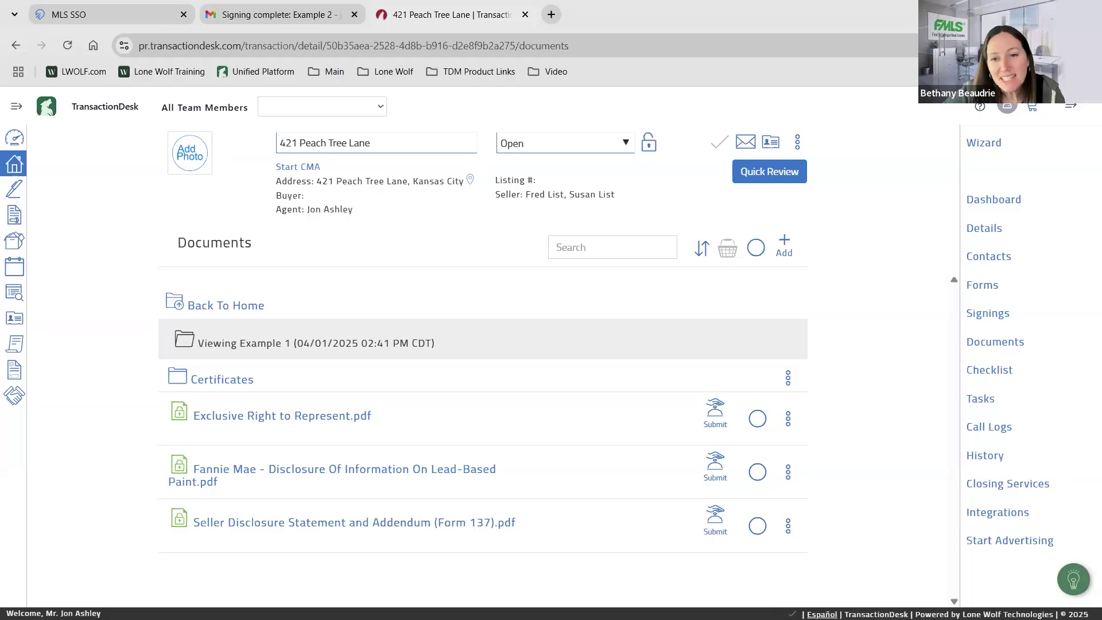
Basket Exclusive Right to Represent, the Fannie Mae disclosure and the Seller Disclosure Statement
click(115, 14)
click(301, 14)
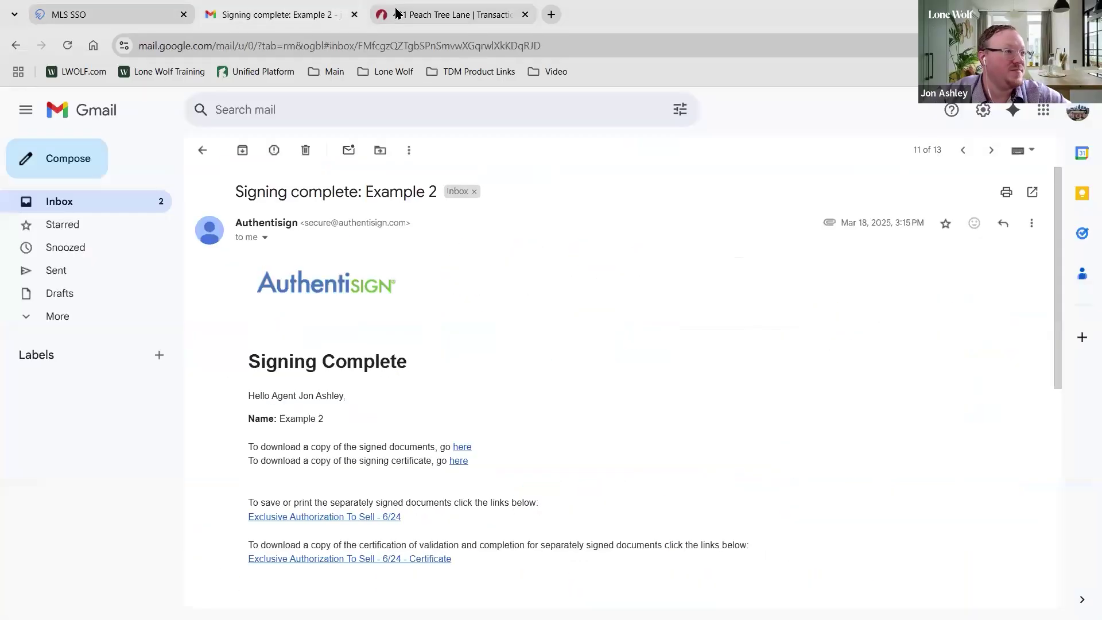
click(448, 14)
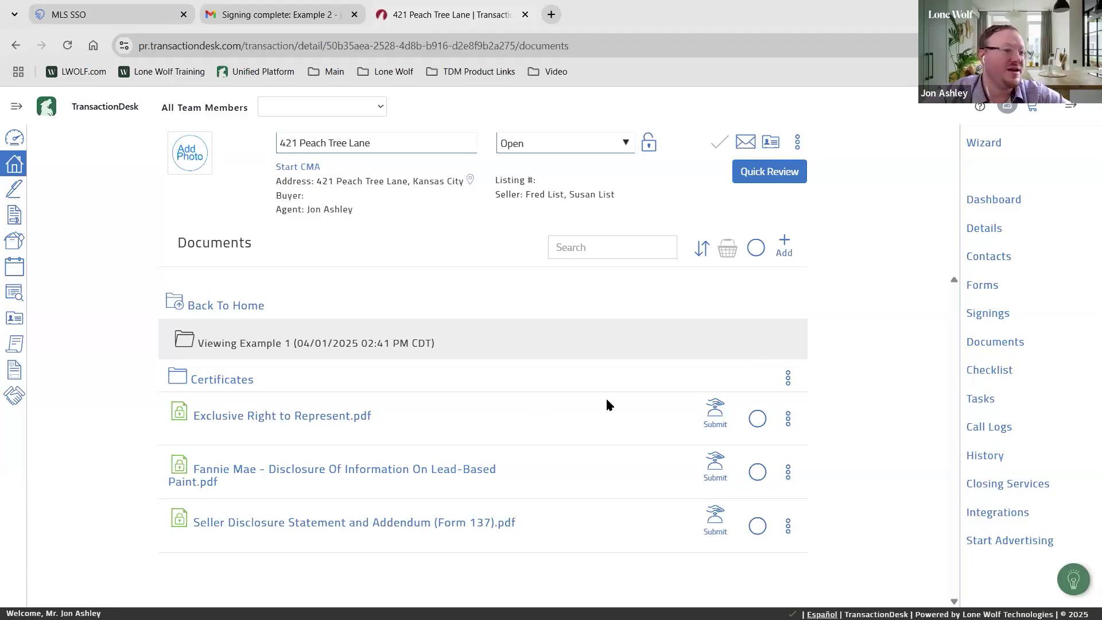
click(758, 418)
click(757, 472)
click(758, 526)
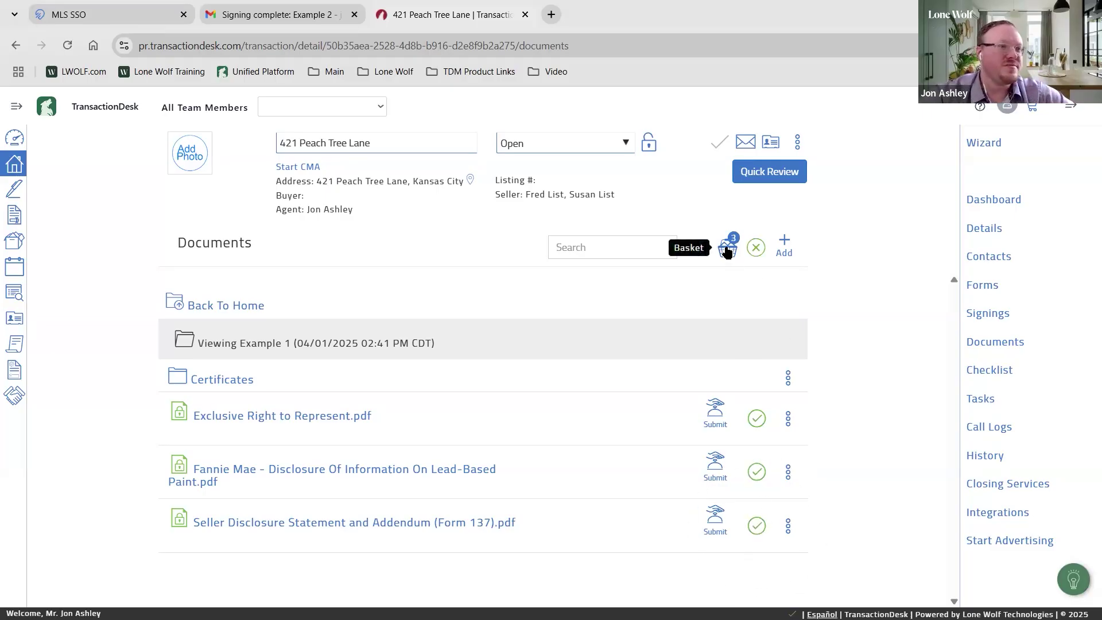
View the basket, merge the selected documents, close it, and go back to the top-level documents
click(728, 251)
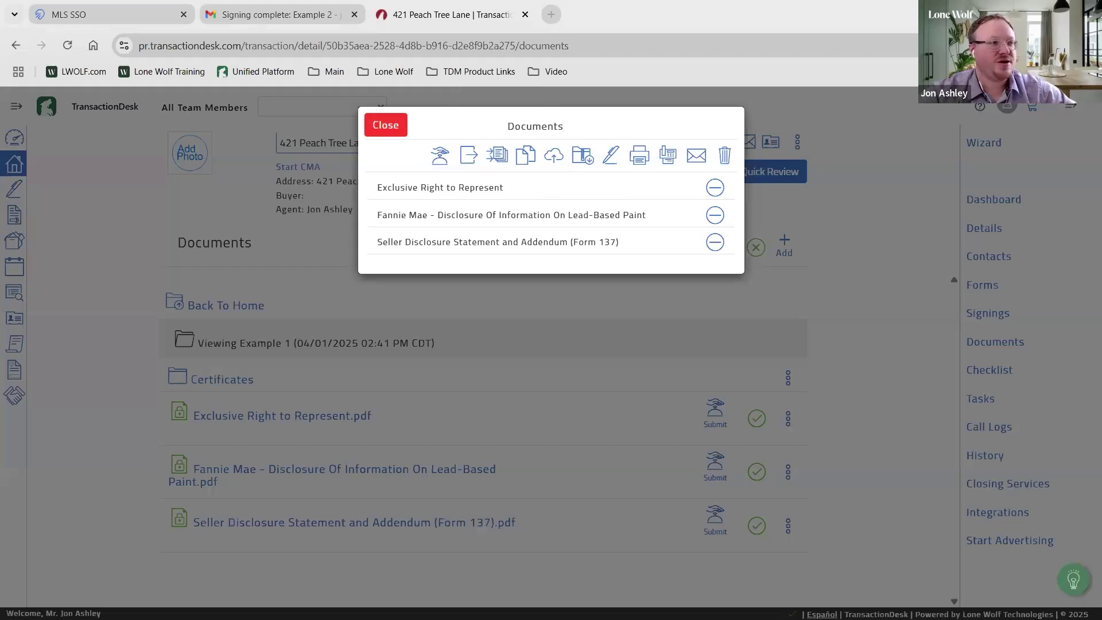
click(371, 126)
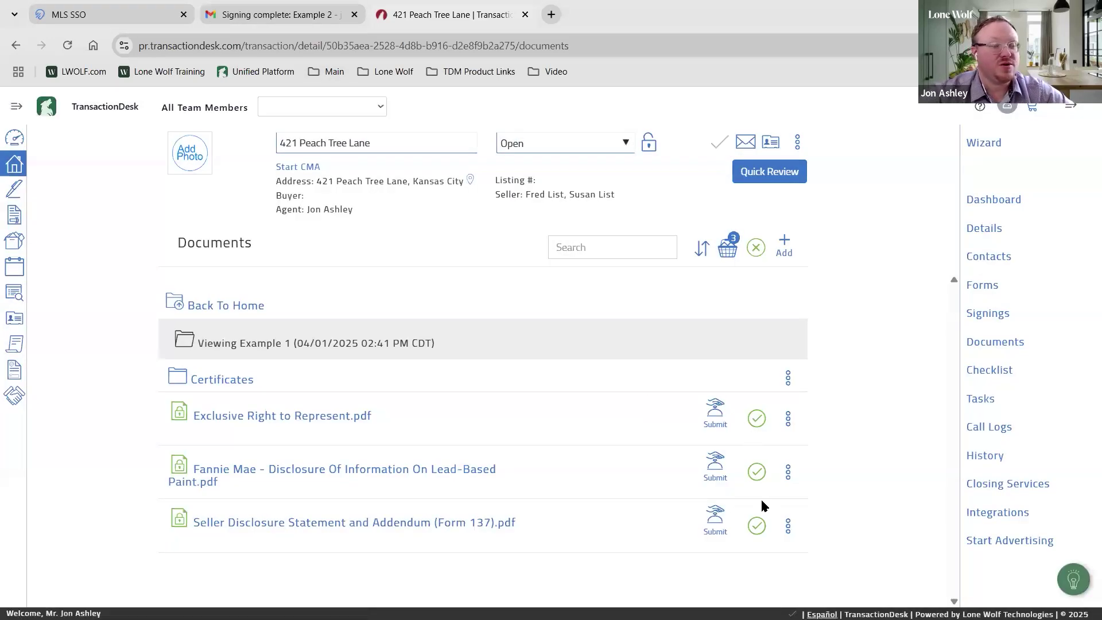
click(728, 248)
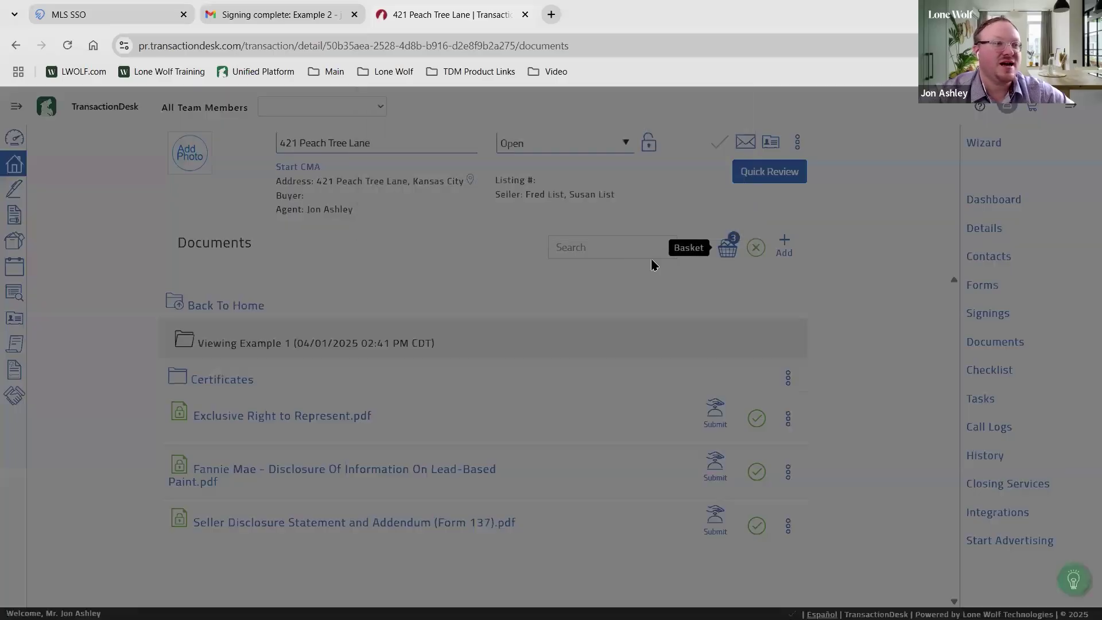
click(497, 161)
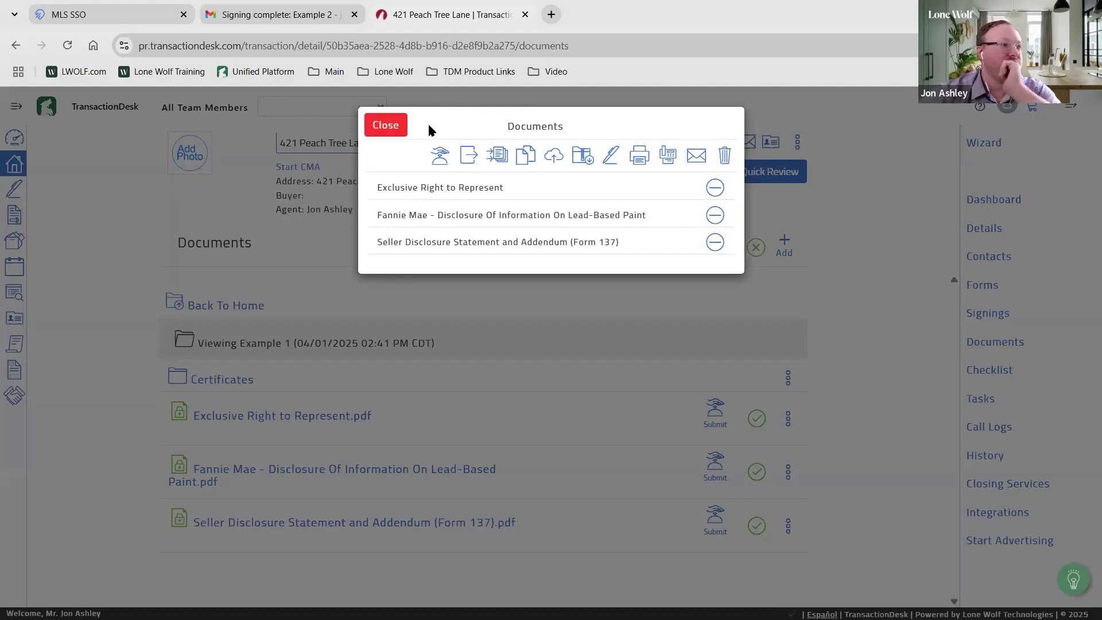
click(393, 126)
click(222, 306)
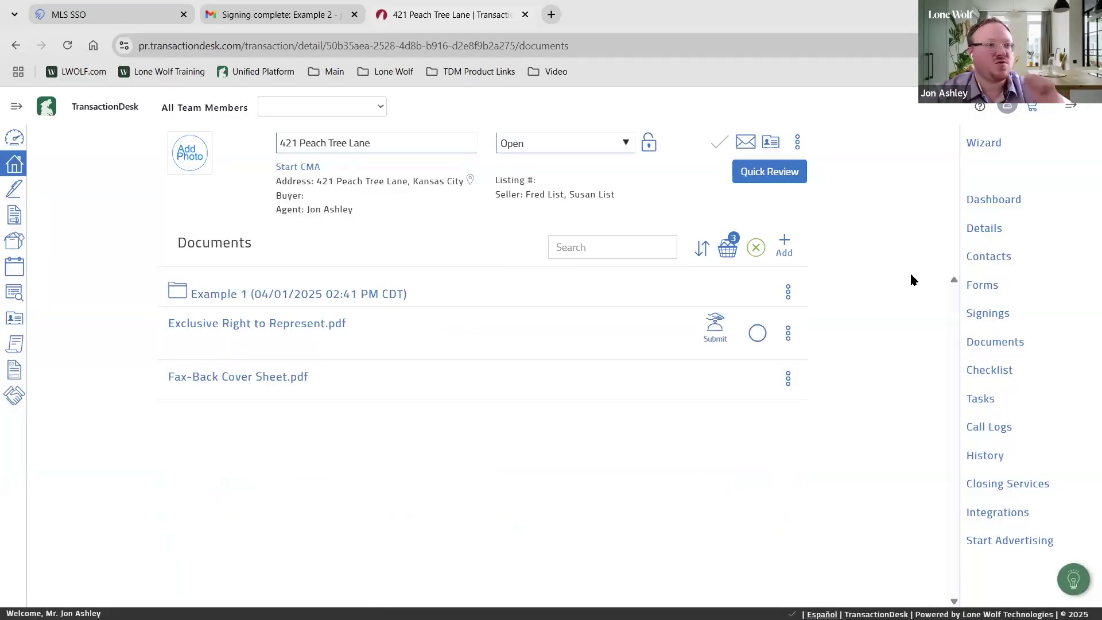
Add a new document by uploading Addendum Basic 3-17-22 from the A - Docs folder
click(783, 248)
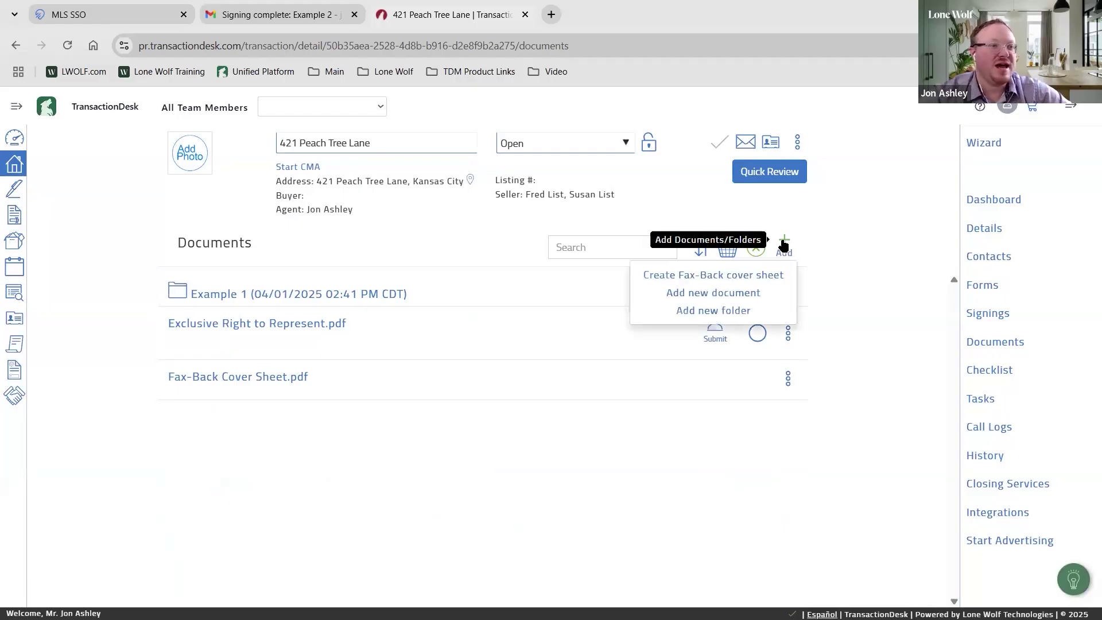
click(712, 292)
click(529, 230)
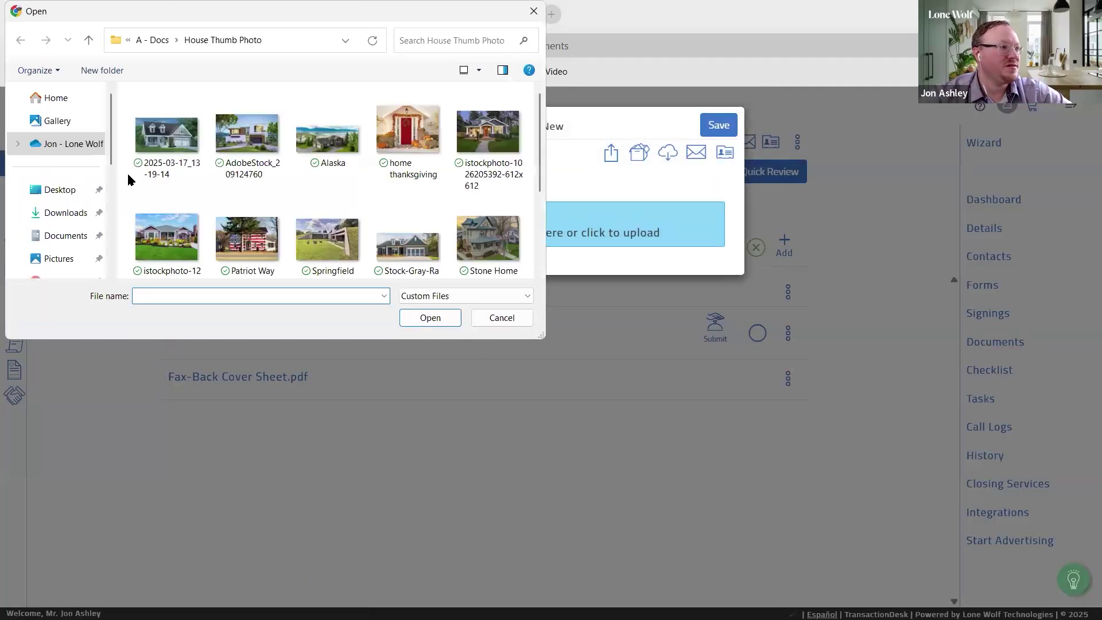
scroll(56, 193, down, 1)
scroll(59, 200, down, 1)
click(64, 185)
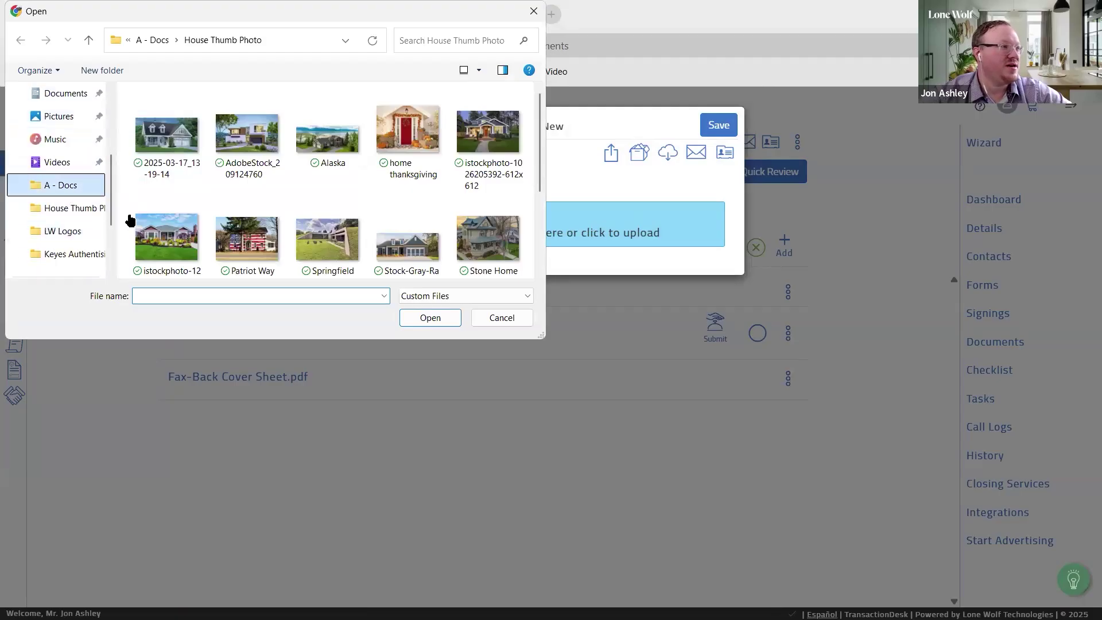
click(216, 142)
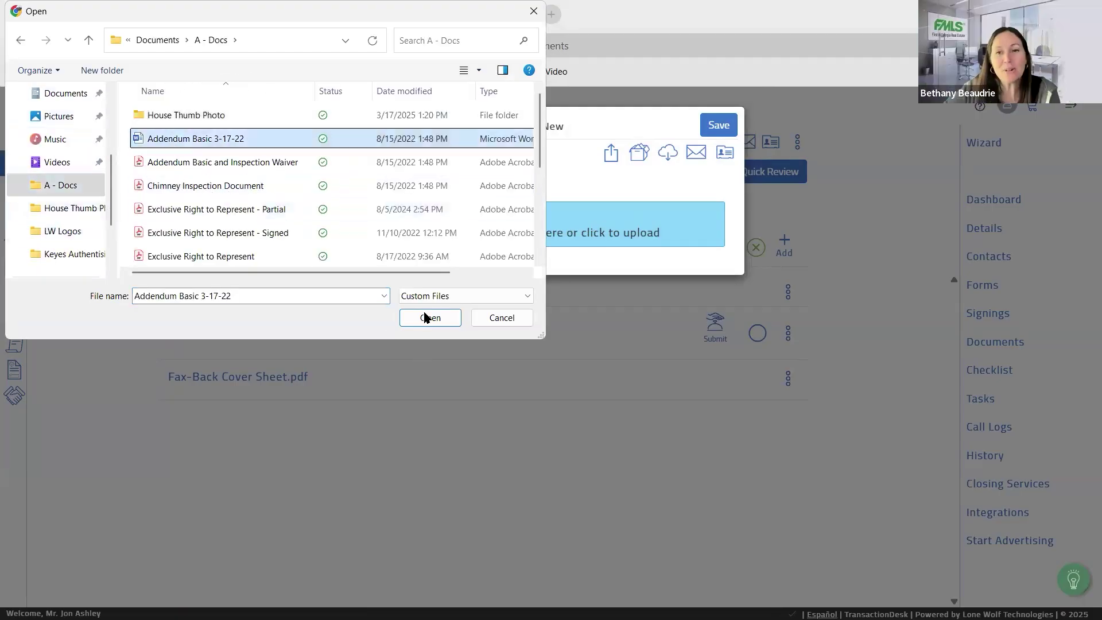
click(428, 317)
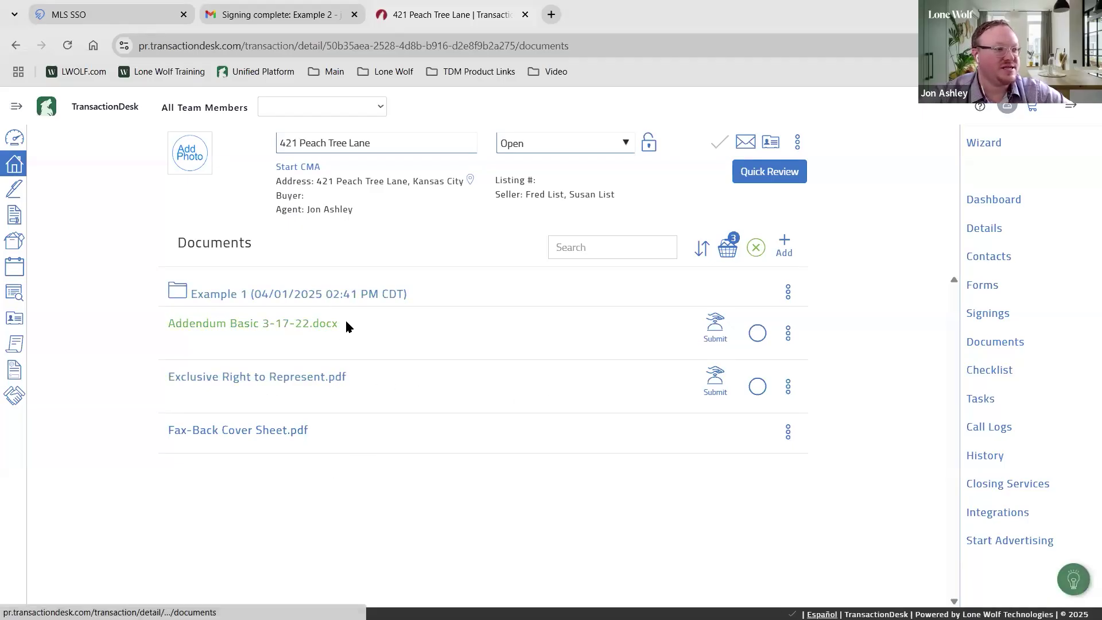
Preview the uploaded Addendum Basic 3-17-22.docx and close the preview
click(331, 328)
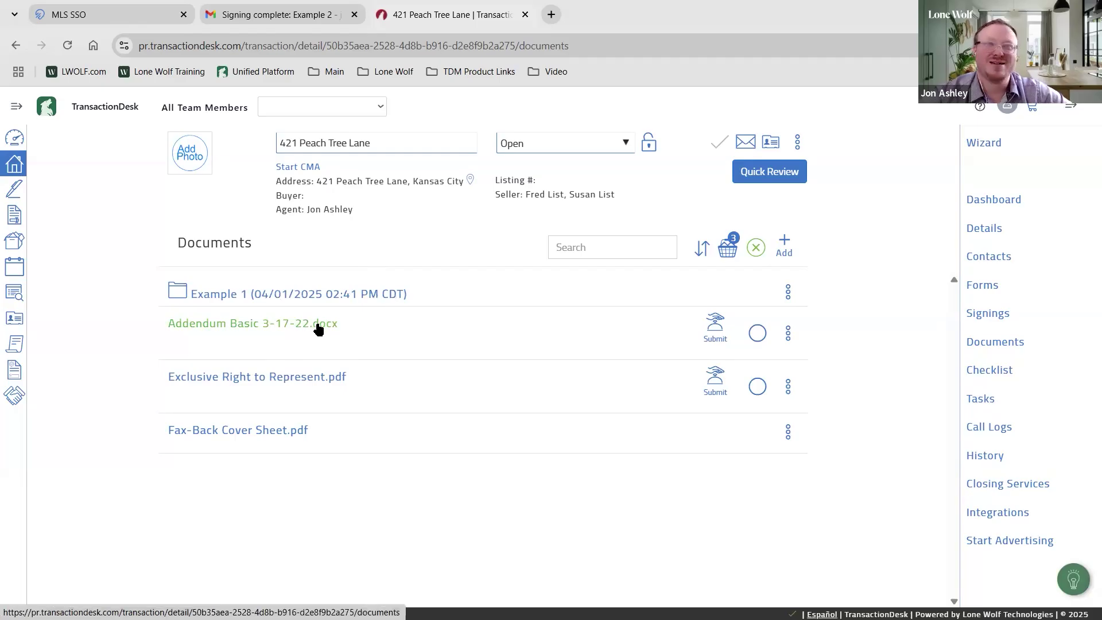
click(318, 329)
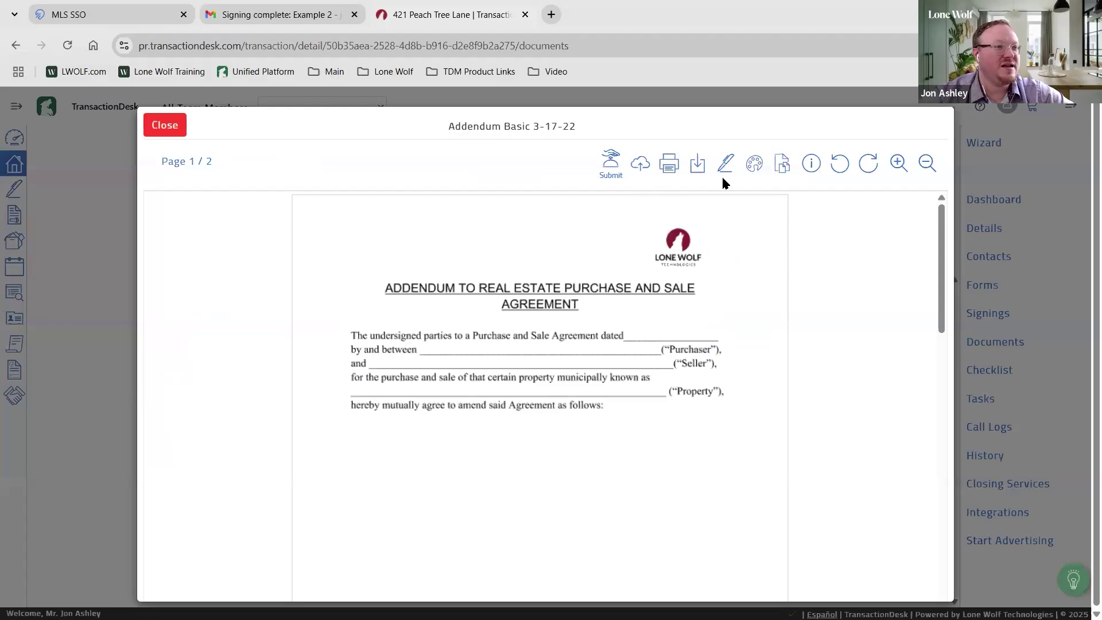
click(753, 166)
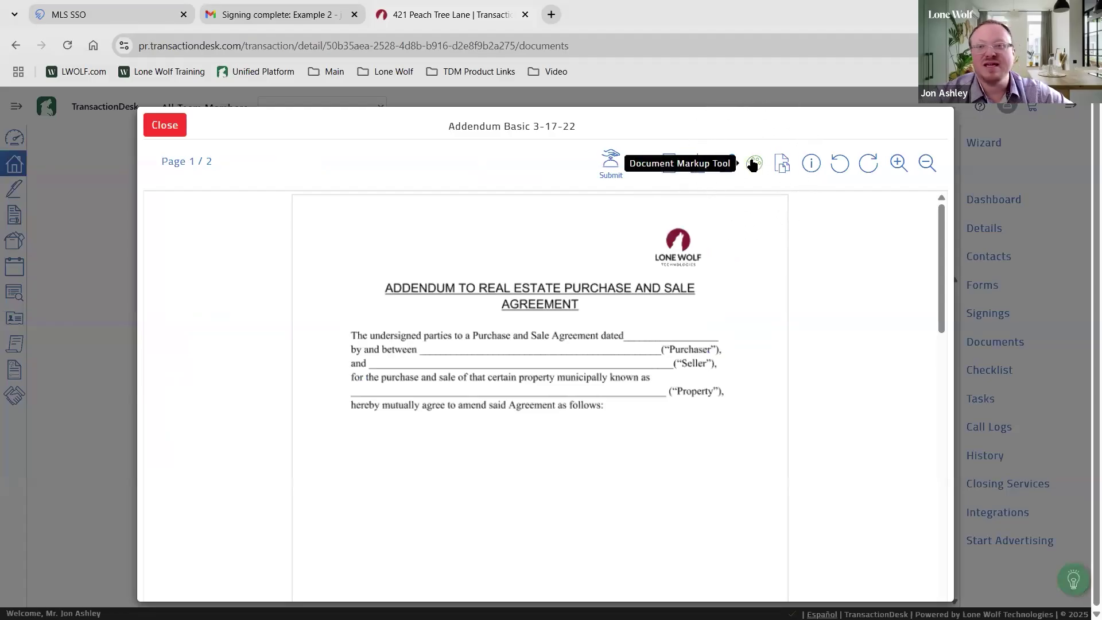
click(155, 130)
Open the Example 1 folder with its Certificates and signed PDFs, then switch to Gmail
click(286, 304)
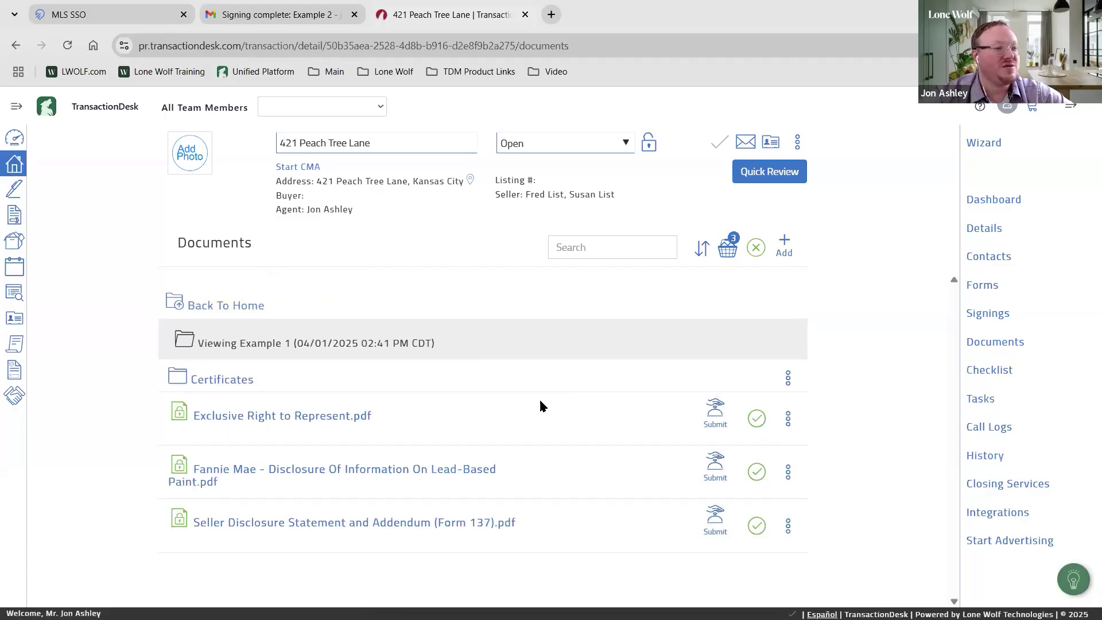
click(266, 423)
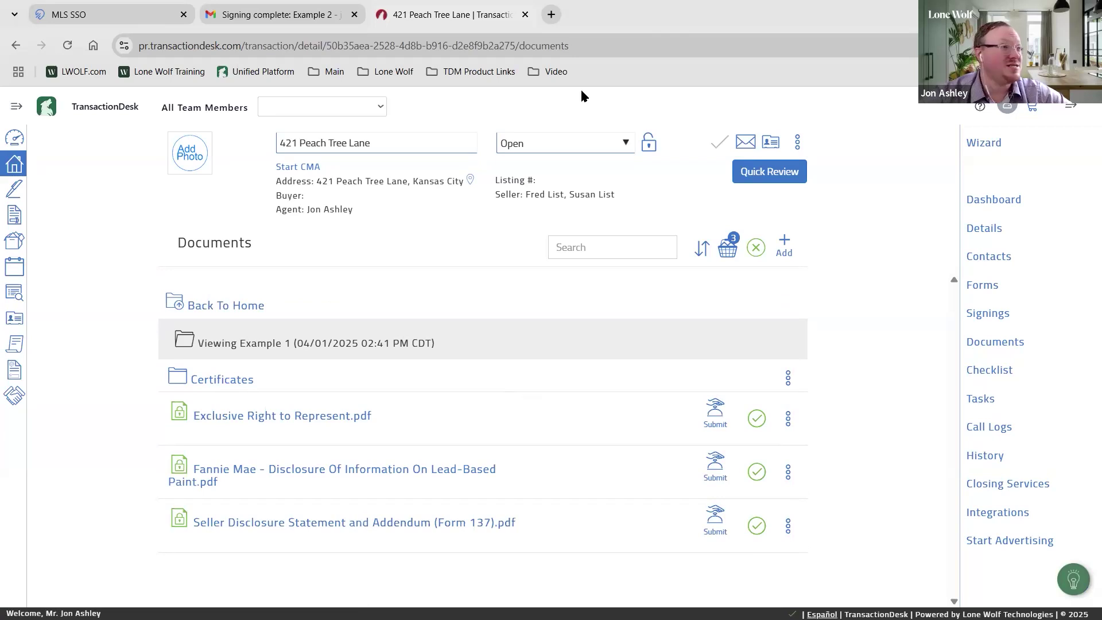
click(327, 13)
Read the Authentisign 'Signing updated: Example 1' email from the inbox, then return to TransactionDesk
click(198, 149)
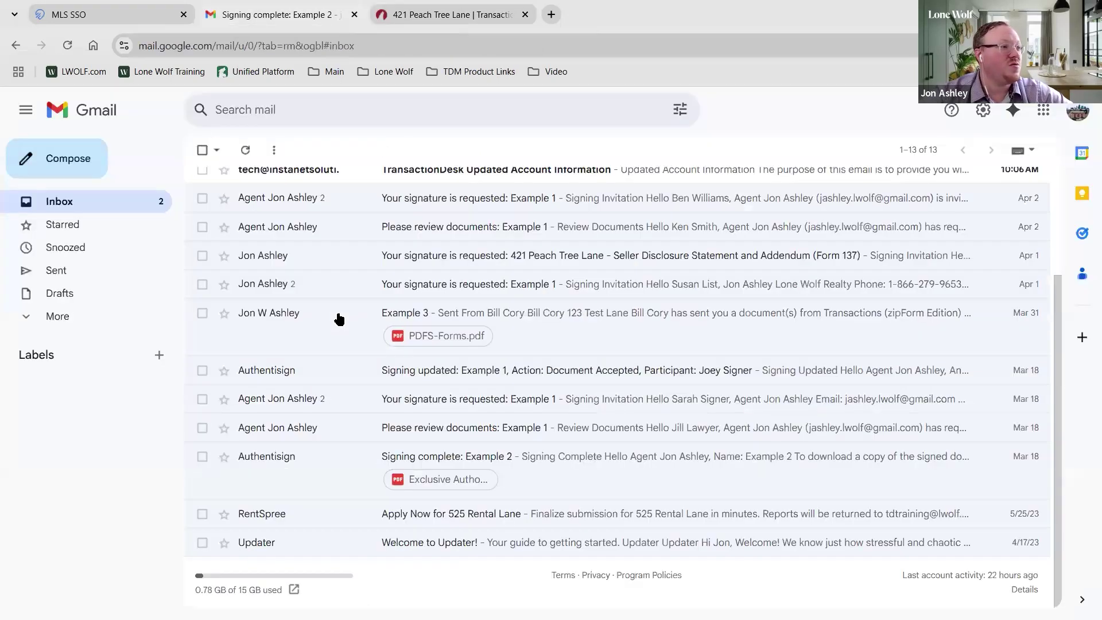
scroll(377, 329, down, 3)
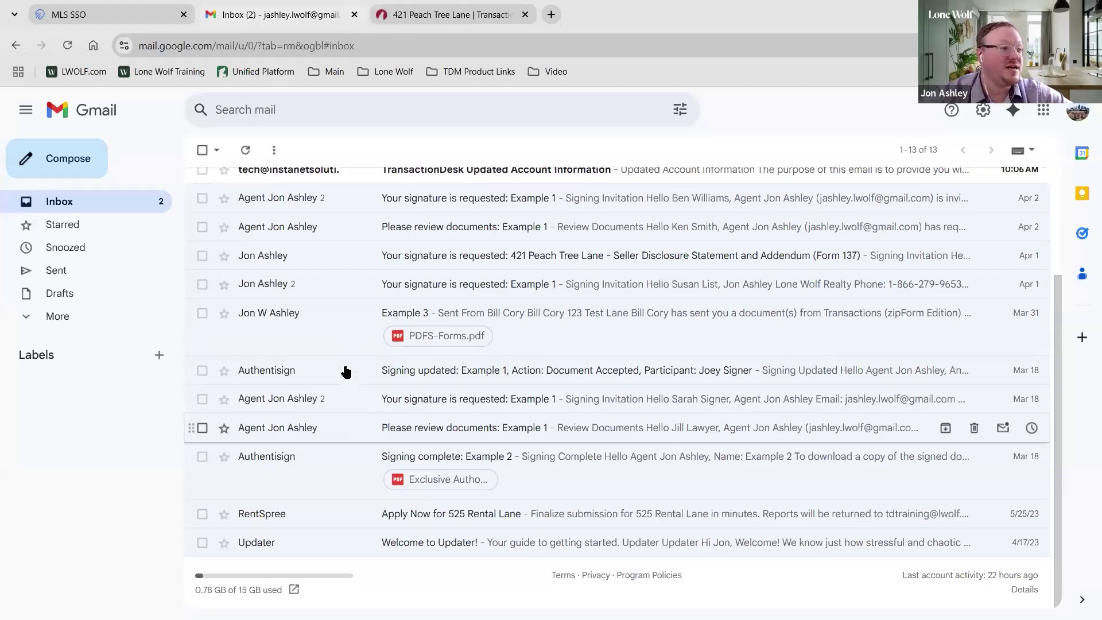
click(344, 370)
scroll(588, 457, down, 1)
scroll(588, 460, down, 3)
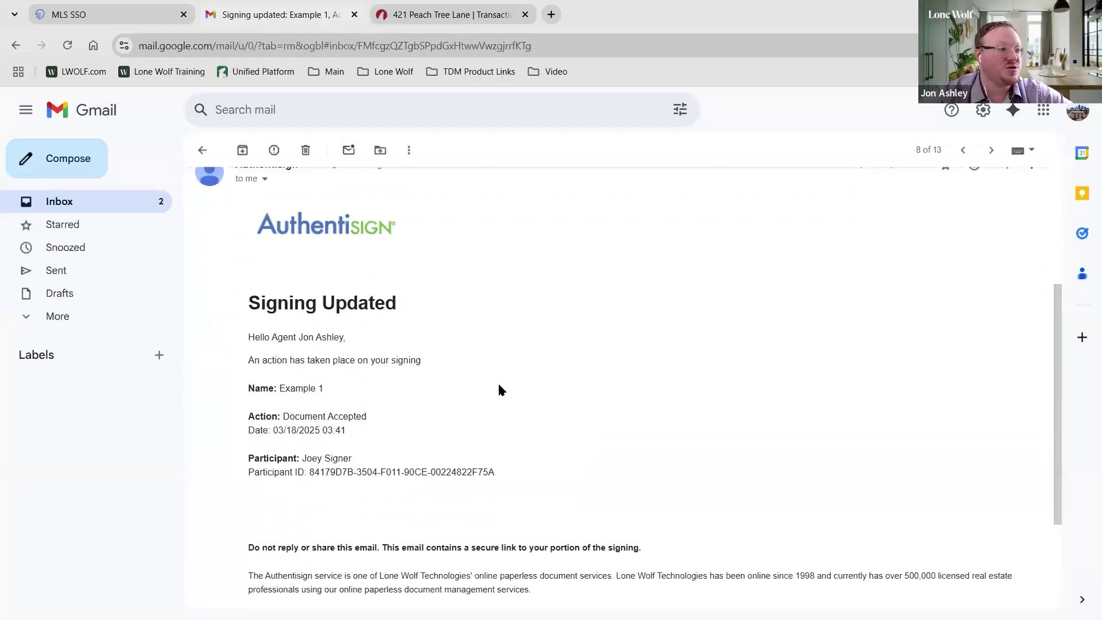
click(324, 336)
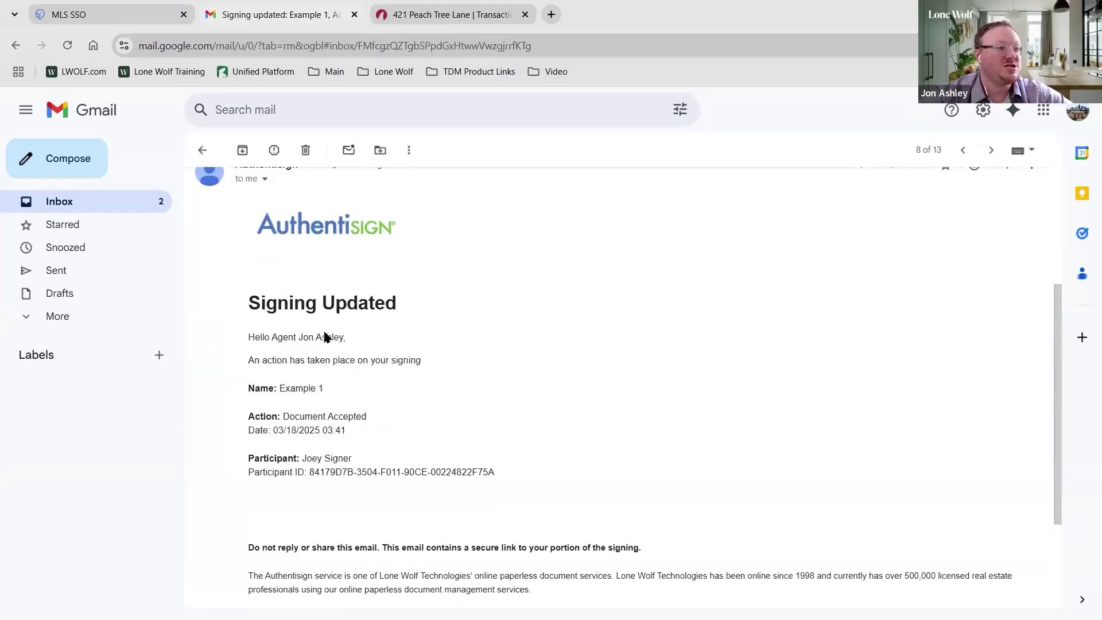
scroll(361, 332, down, 1)
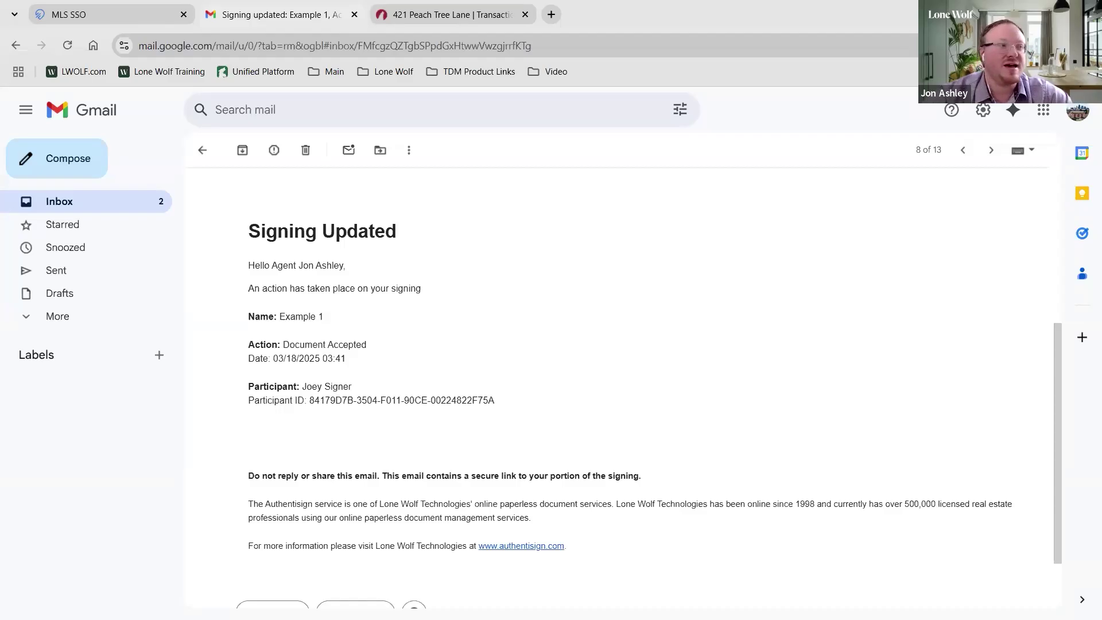
click(448, 12)
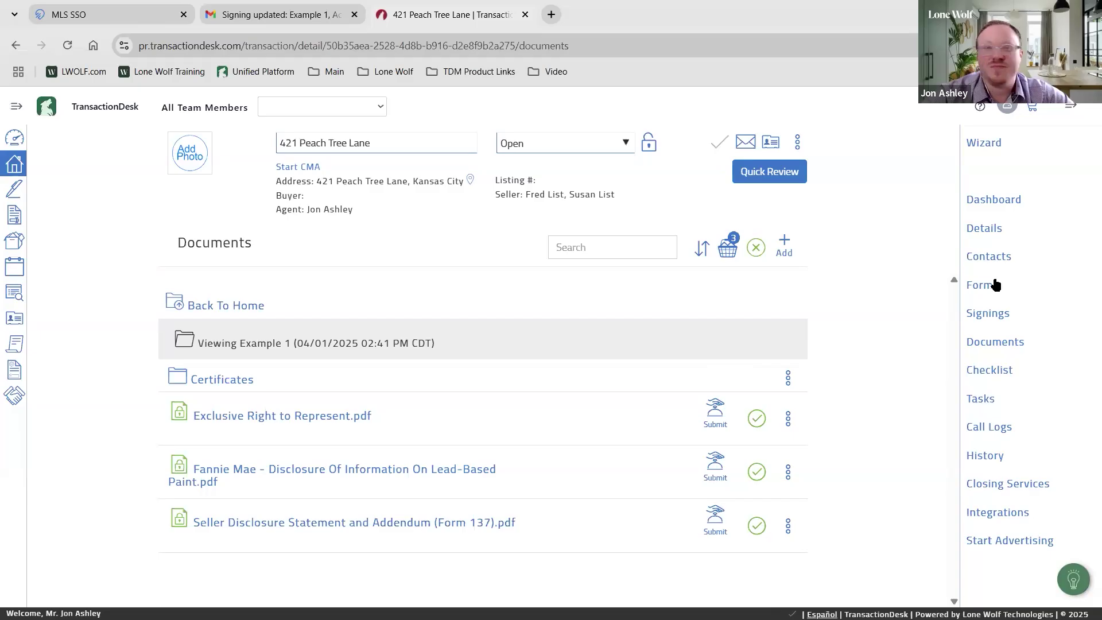
click(15, 165)
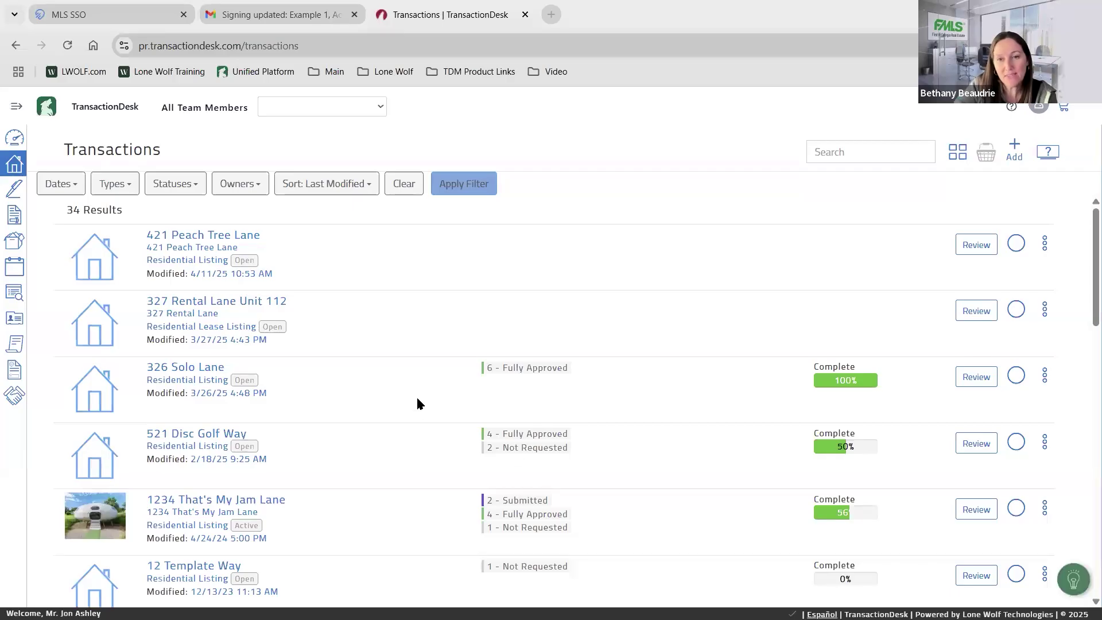
click(212, 237)
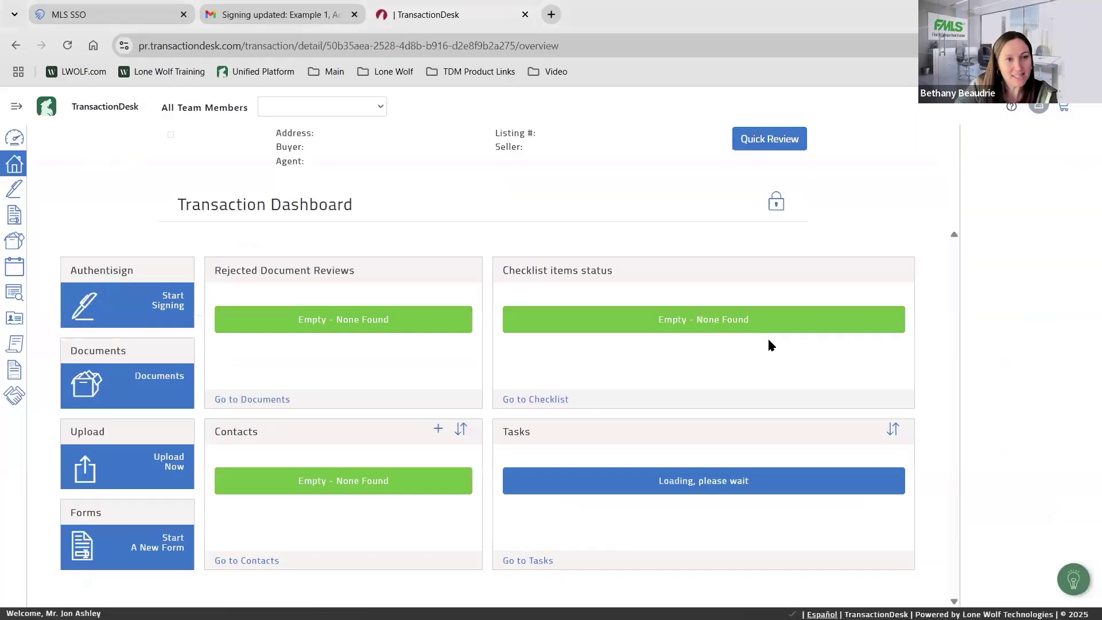
Basket Addendum Basic 3-17-22.docx and Exclusive Right to Represent.pdf from Documents and view the basket
click(913, 343)
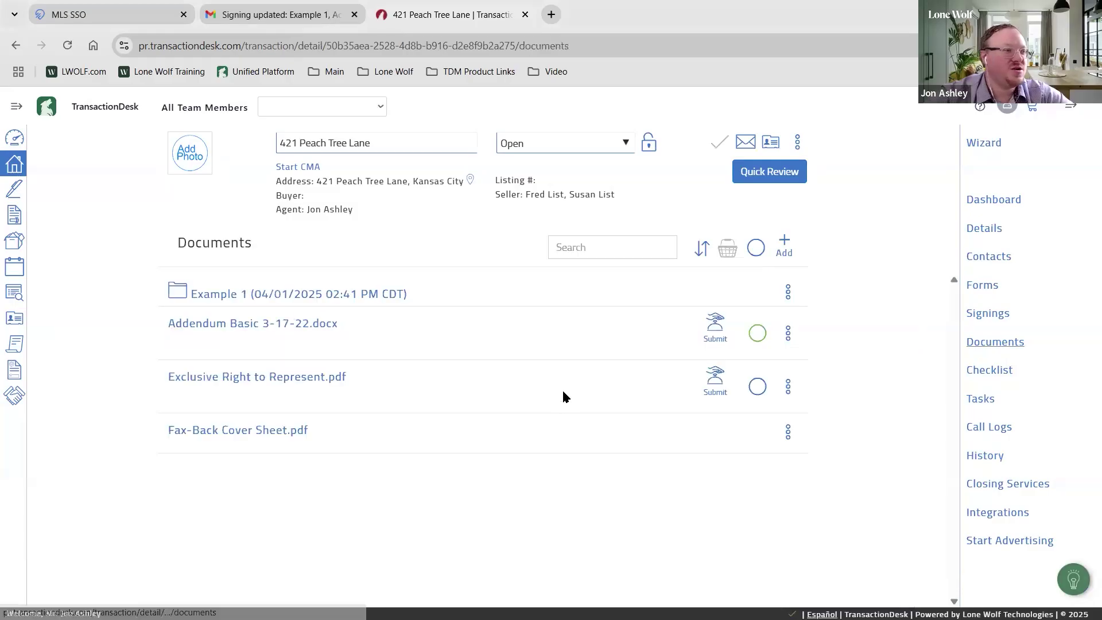
click(754, 333)
click(758, 387)
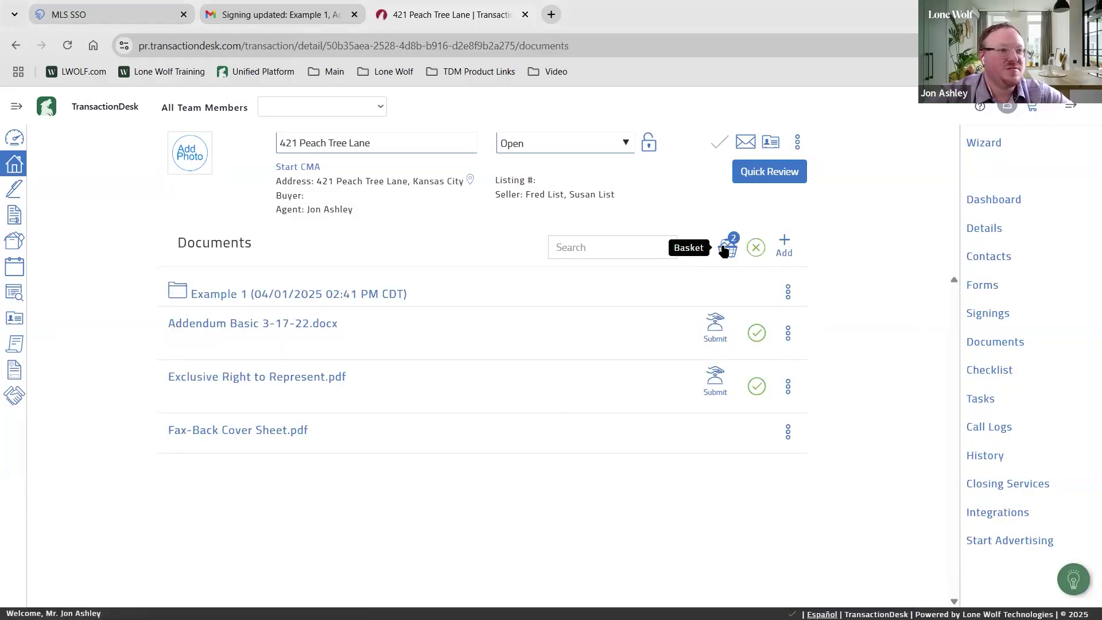
click(725, 249)
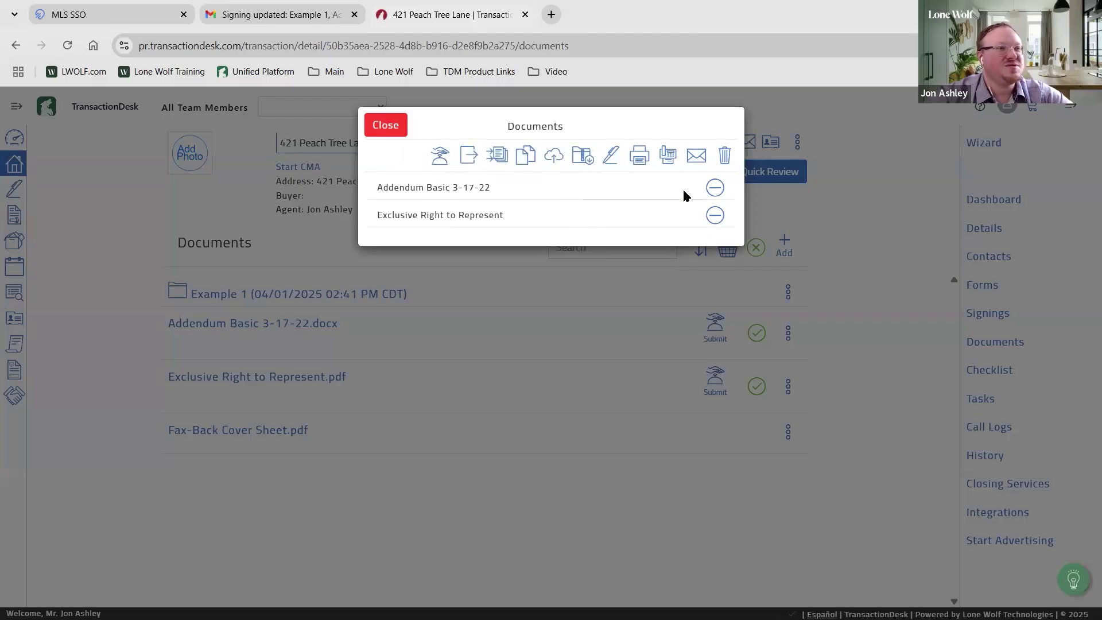
click(695, 157)
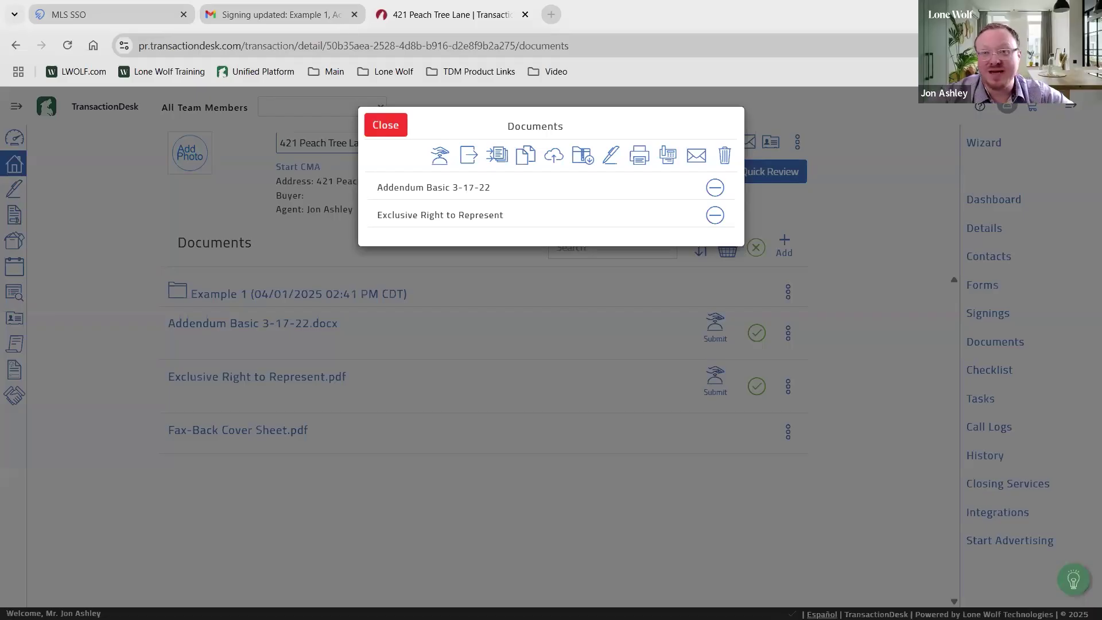
Close the Documents basket dialog, keeping both documents basketed
click(391, 130)
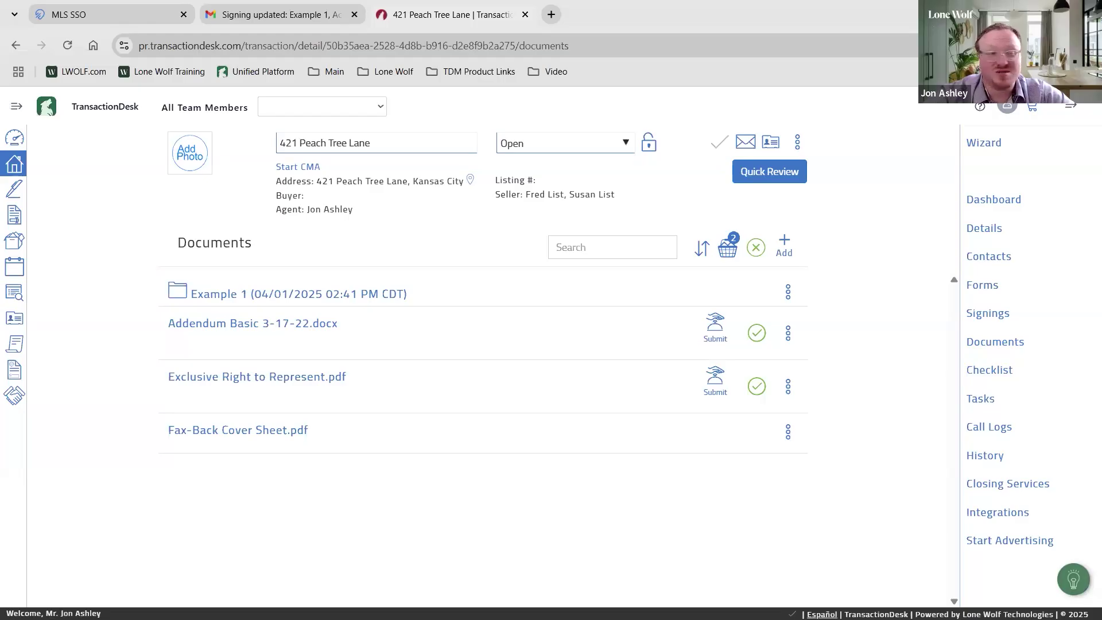
click(15, 165)
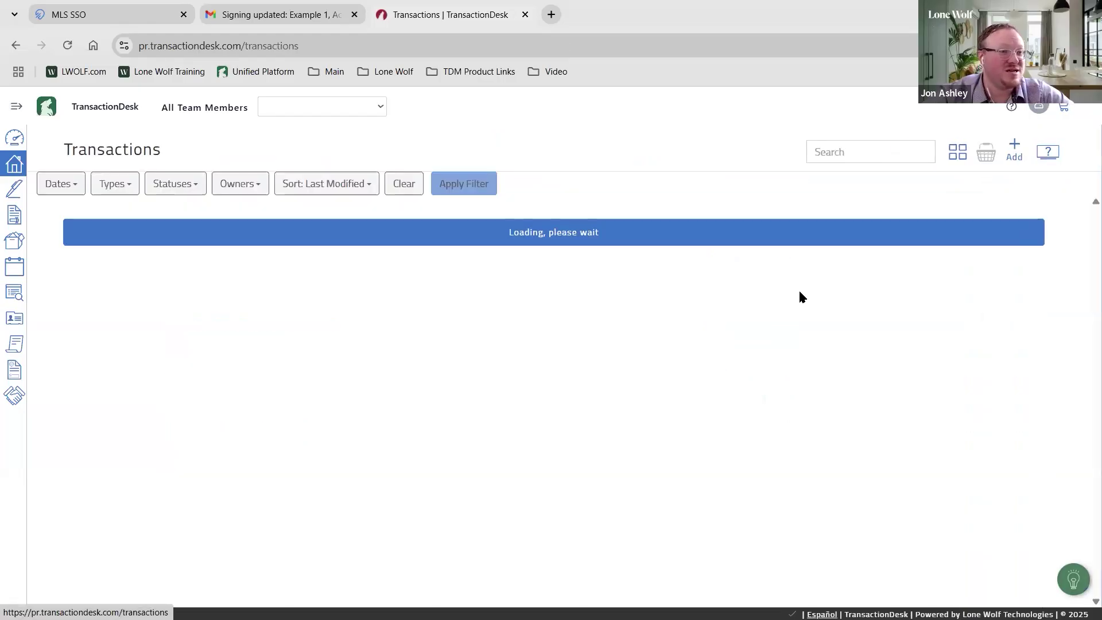
click(1016, 310)
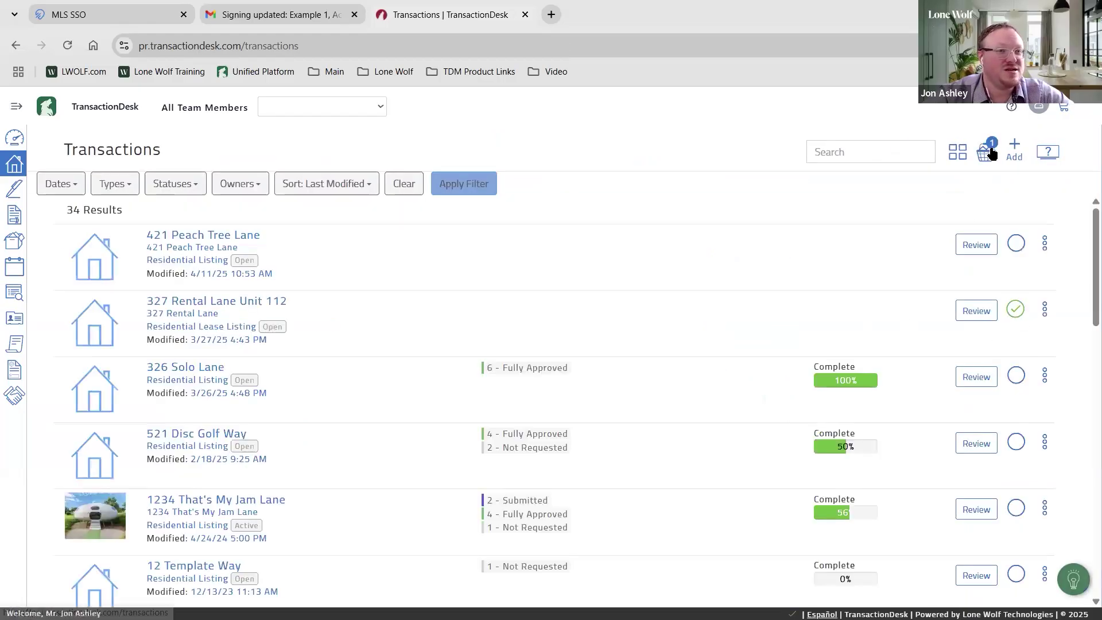
click(989, 153)
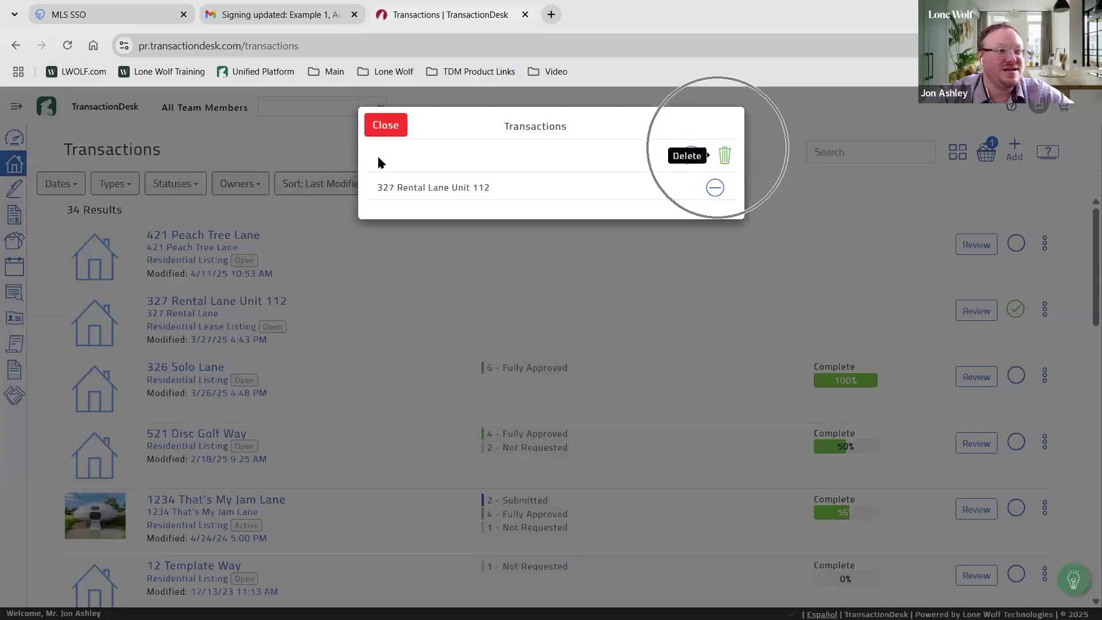
click(385, 125)
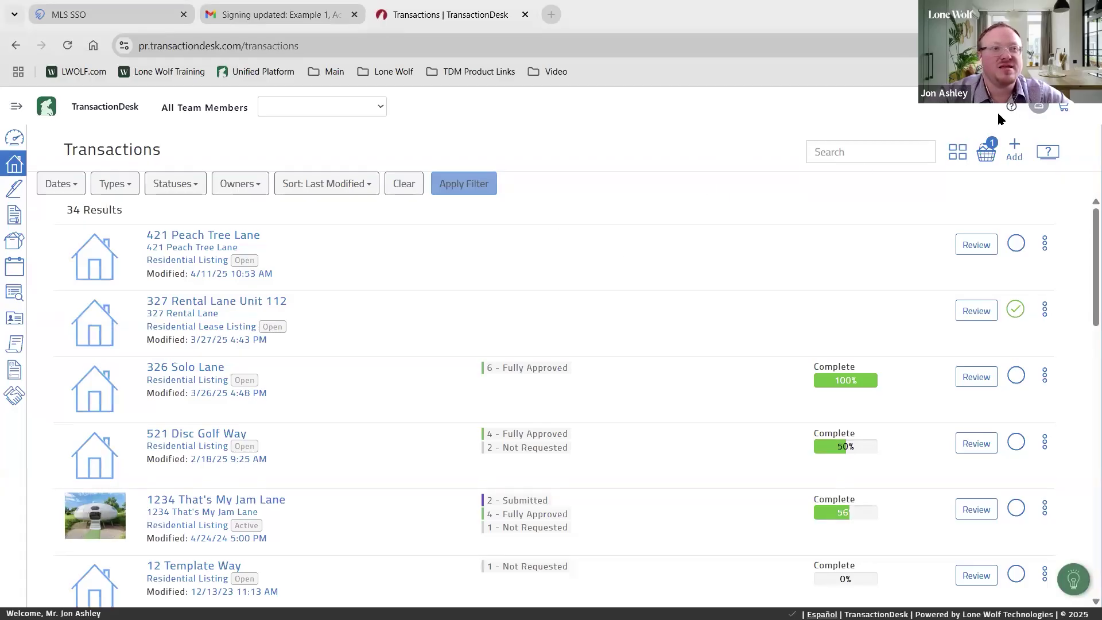
key(ctrl)
key(ctrl)
key(ctrl)
key(ctrl)
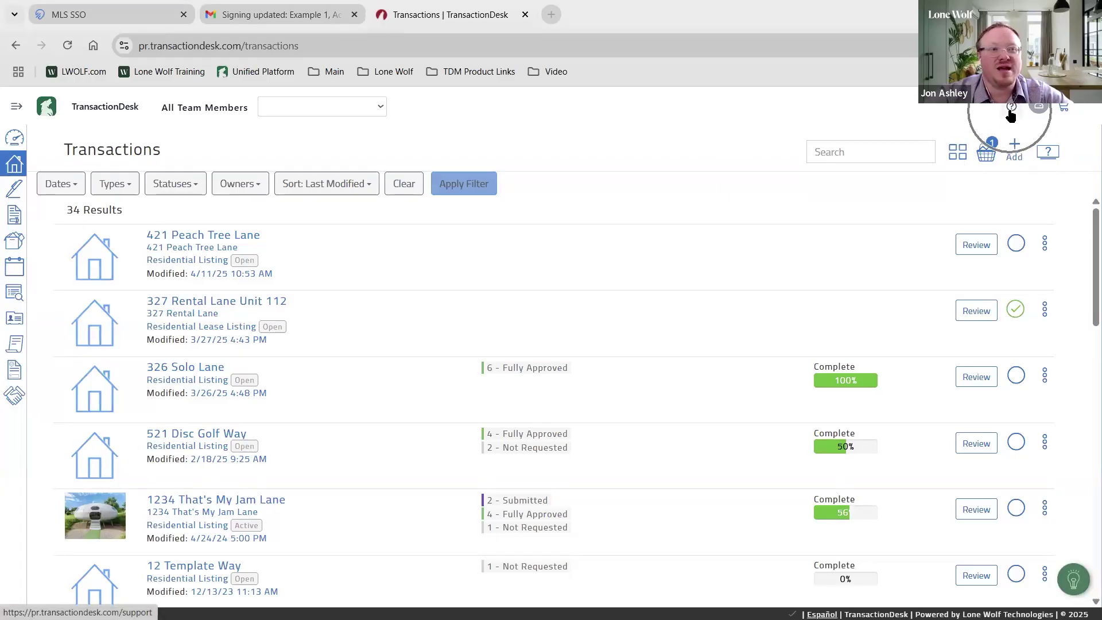